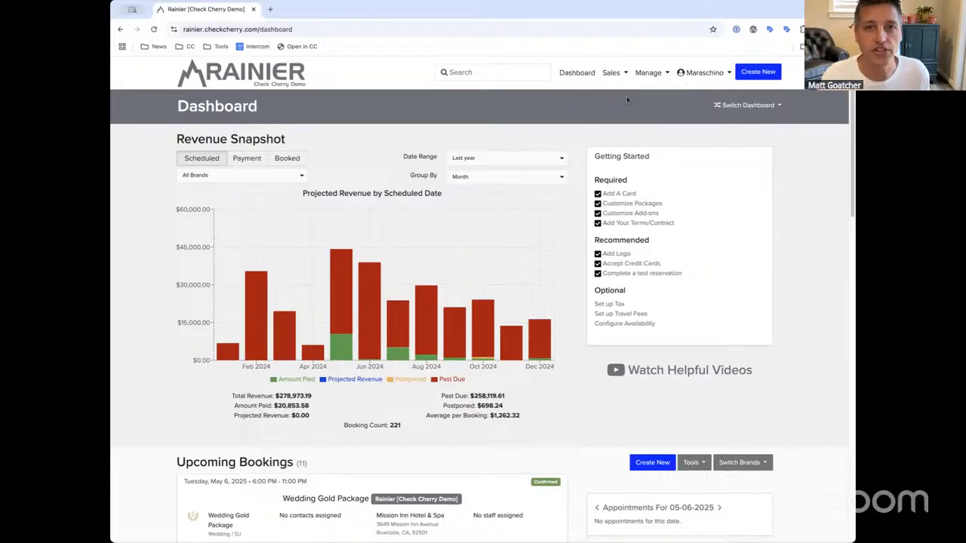
Open the Wedding Silver package from Manage > Packages and go to its Pricing & Scheduling tab
click(648, 70)
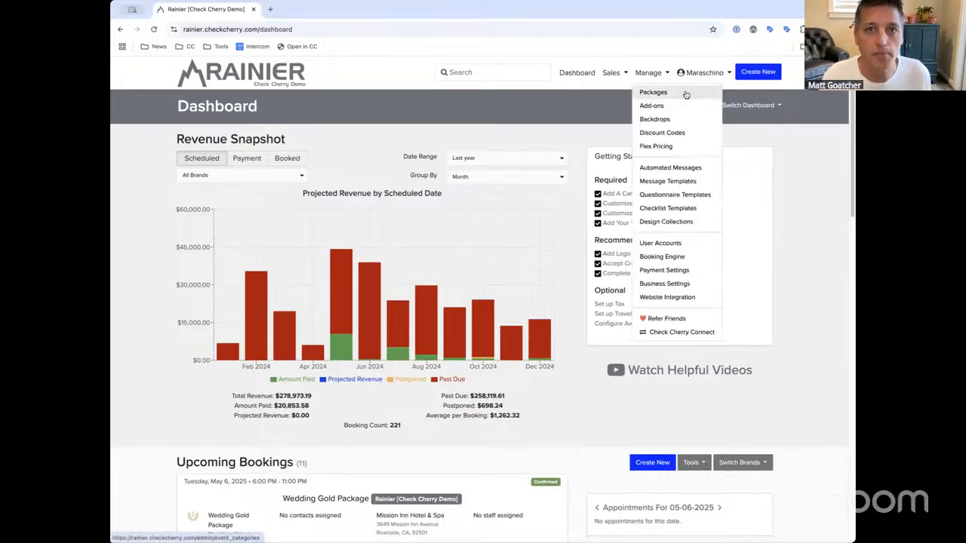
click(676, 93)
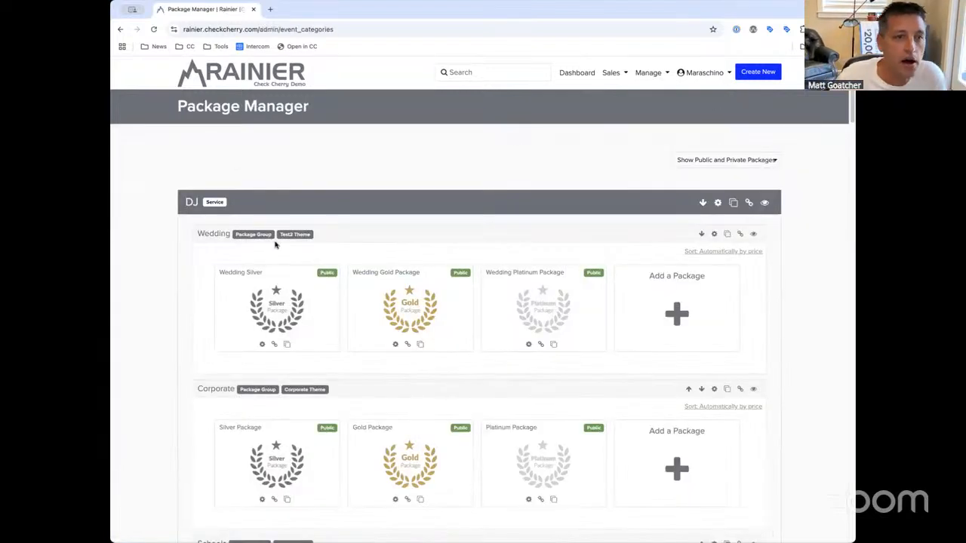
click(243, 273)
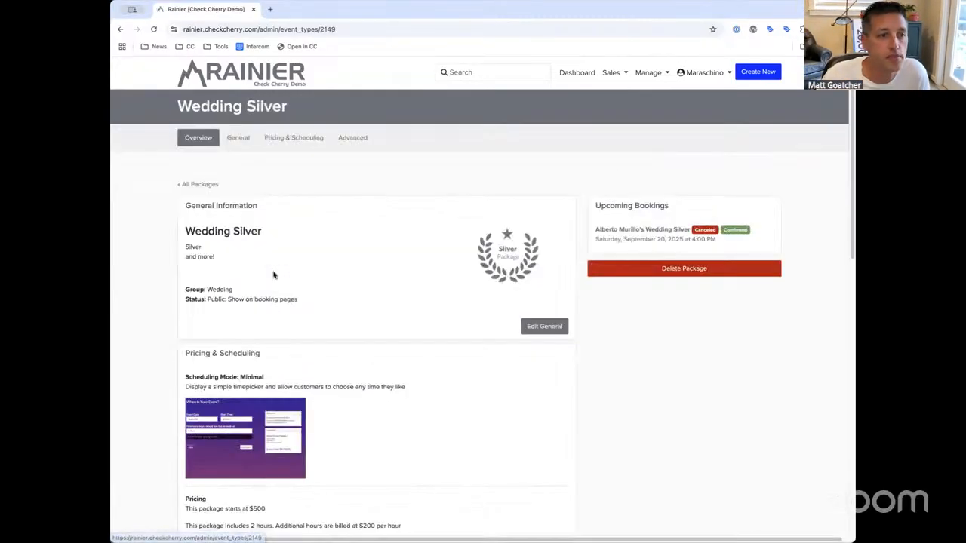
click(290, 144)
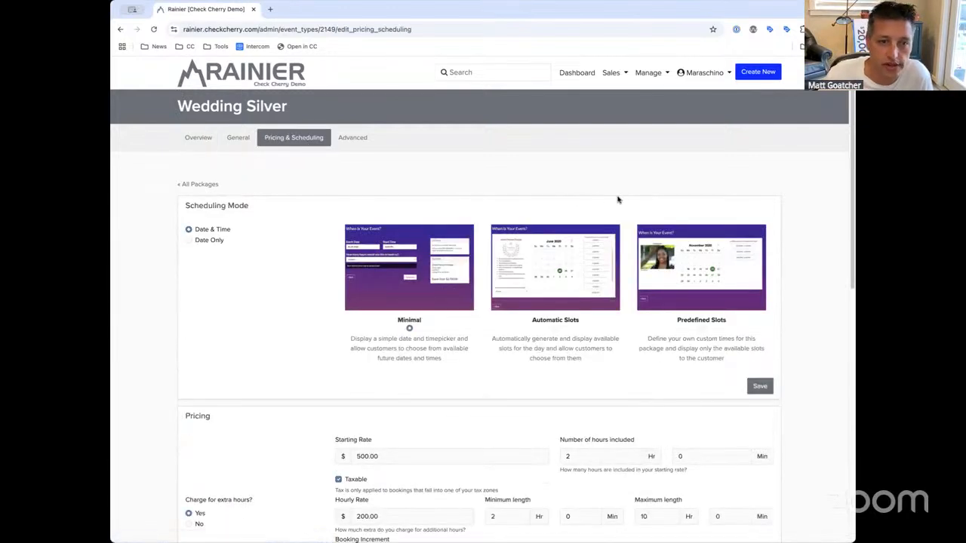
Set Number of hours included to 4 at the 500.00 starting rate, keeping the package taxable
scroll(452, 356, down, 3)
scroll(451, 356, down, 3)
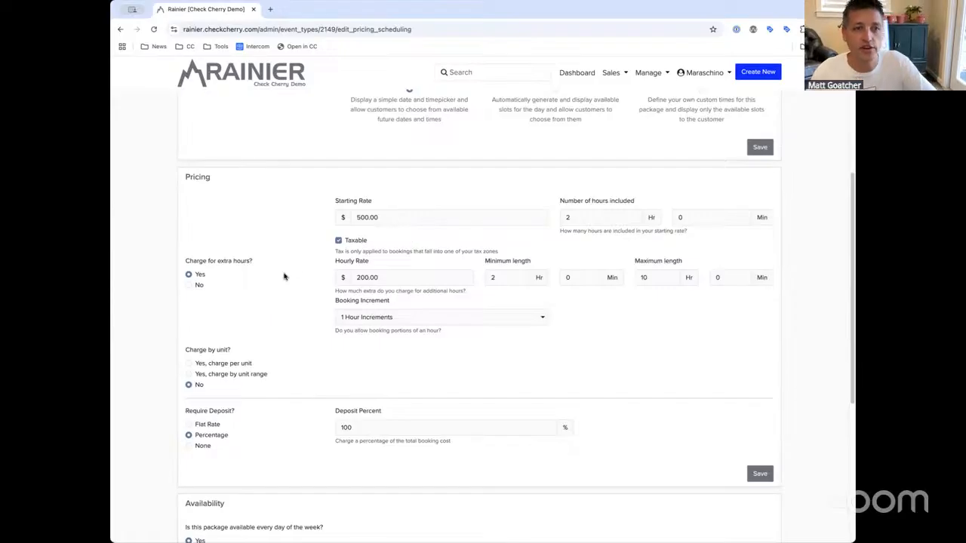
click(199, 285)
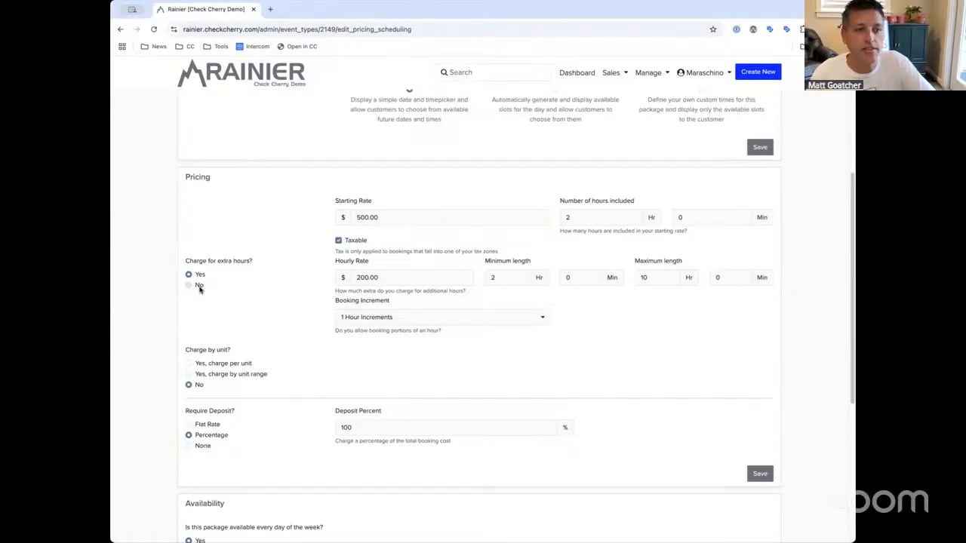
click(414, 216)
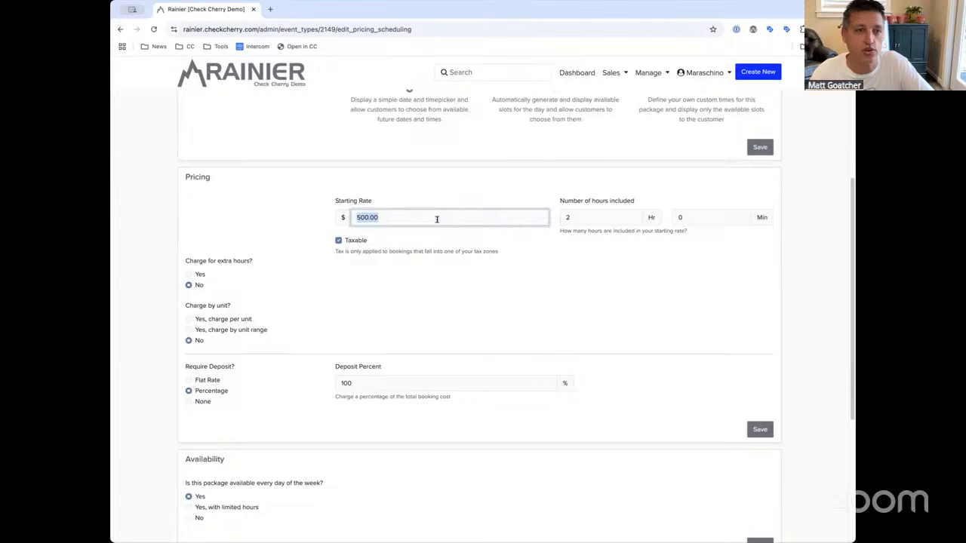
scroll(445, 211, up, 5)
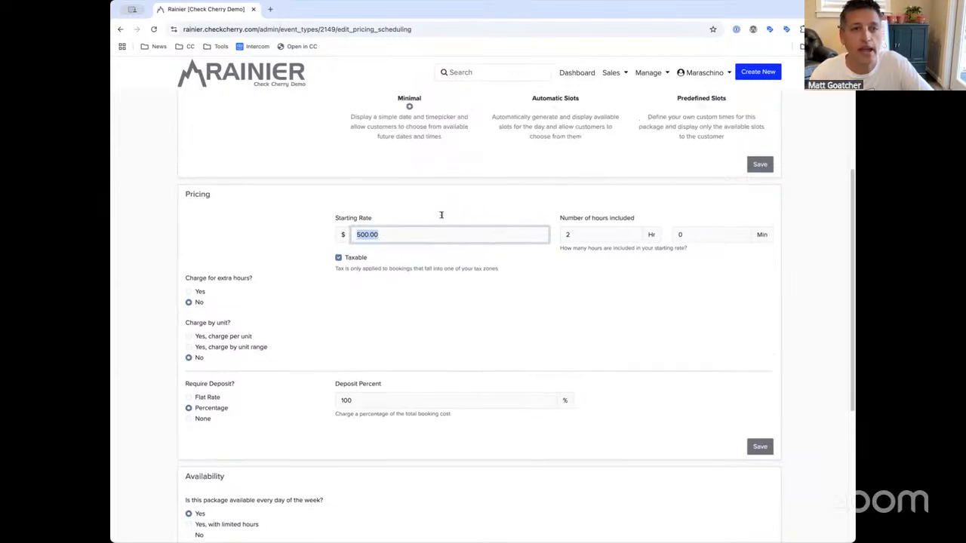
scroll(238, 174, up, 1)
drag(307, 108, 180, 107)
click(181, 107)
scroll(394, 361, down, 1)
click(394, 361)
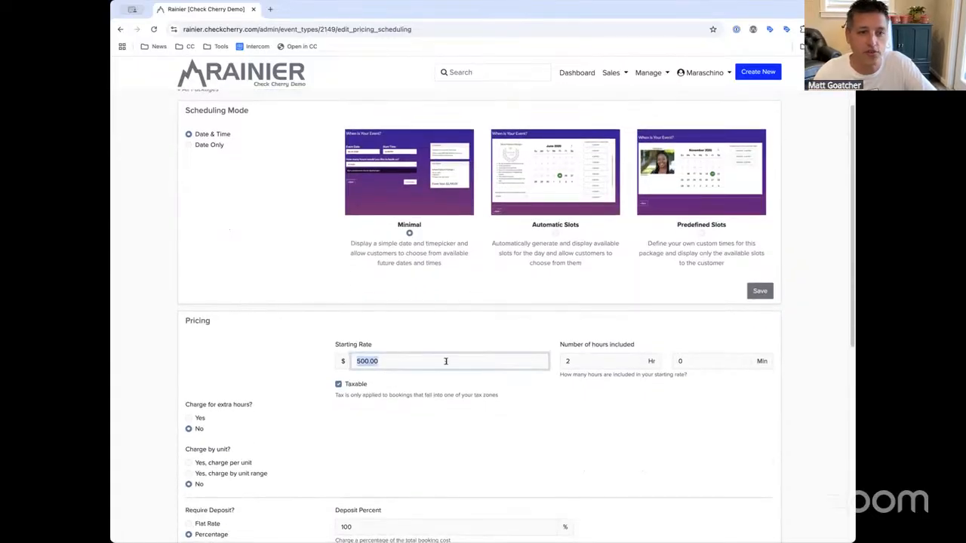
key(Tab)
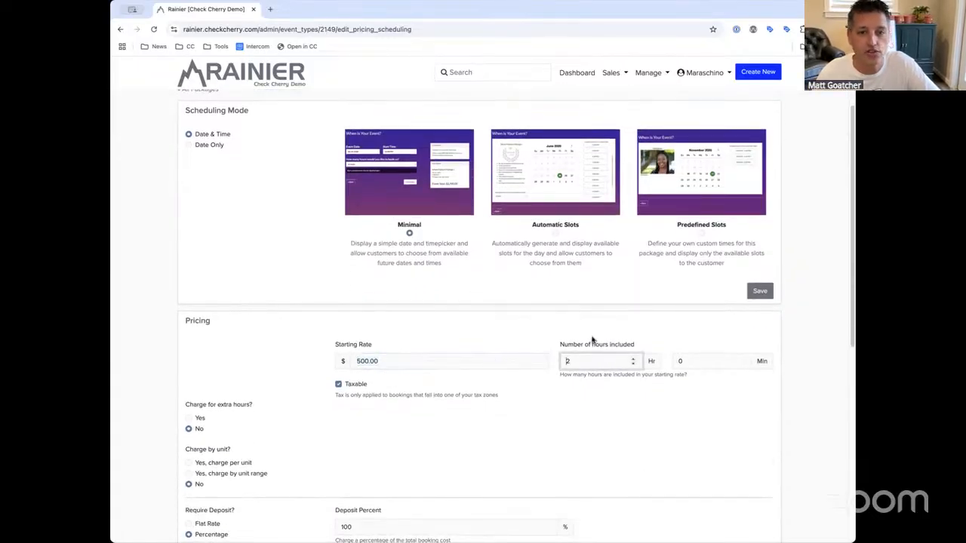
scroll(548, 344, down, 1)
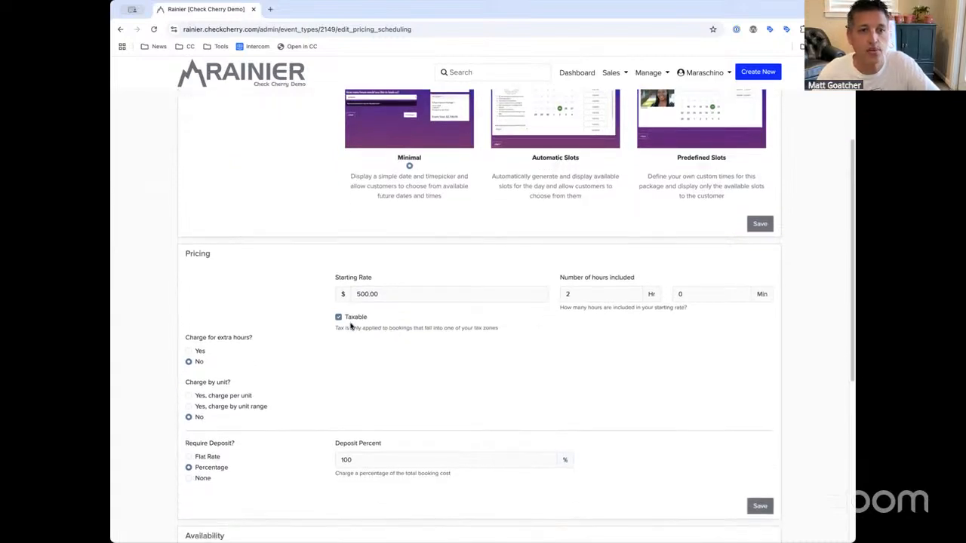
click(356, 318)
click(356, 318)
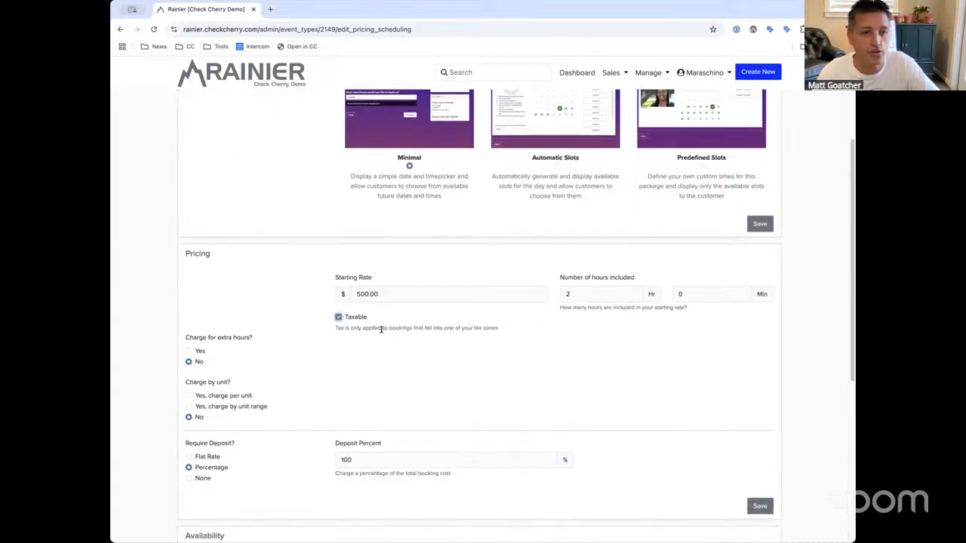
scroll(379, 330, down, 1)
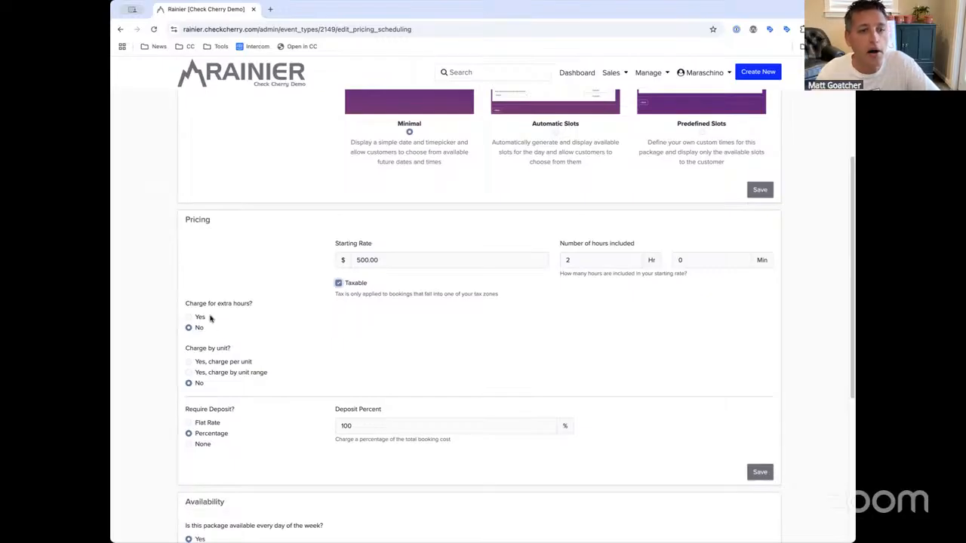
click(396, 257)
click(604, 260)
text(4)
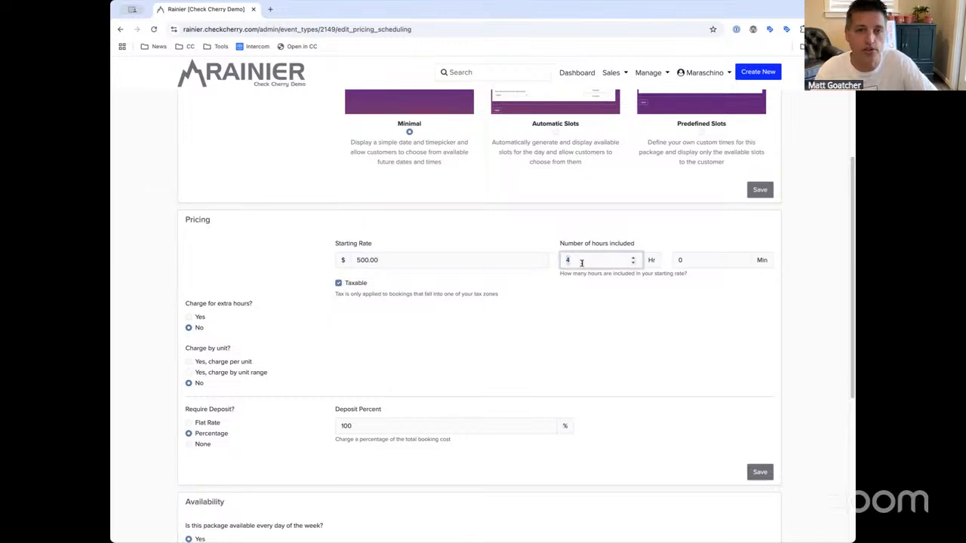
Turn extra-hour charging back on with a 200.00 hourly rate and save the pricing
click(198, 319)
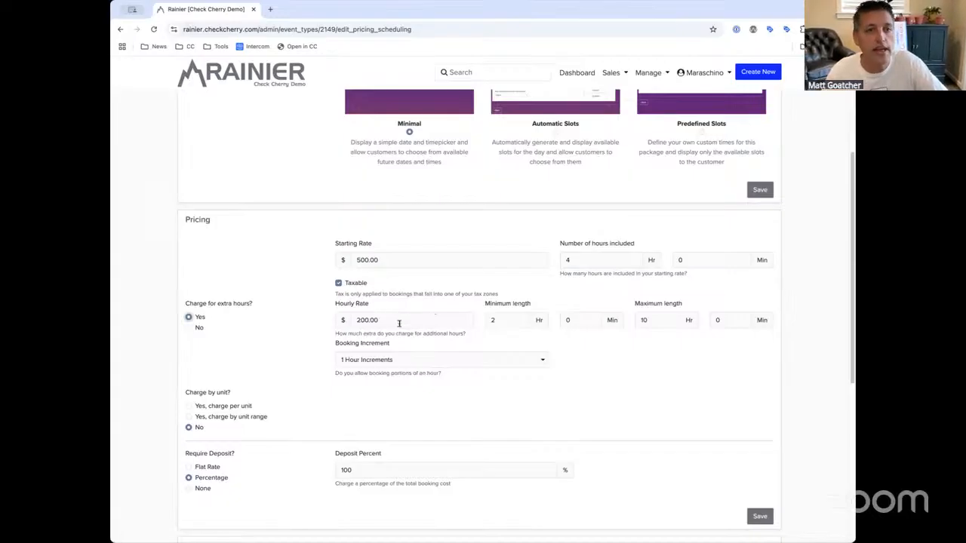
drag(405, 319, 319, 313)
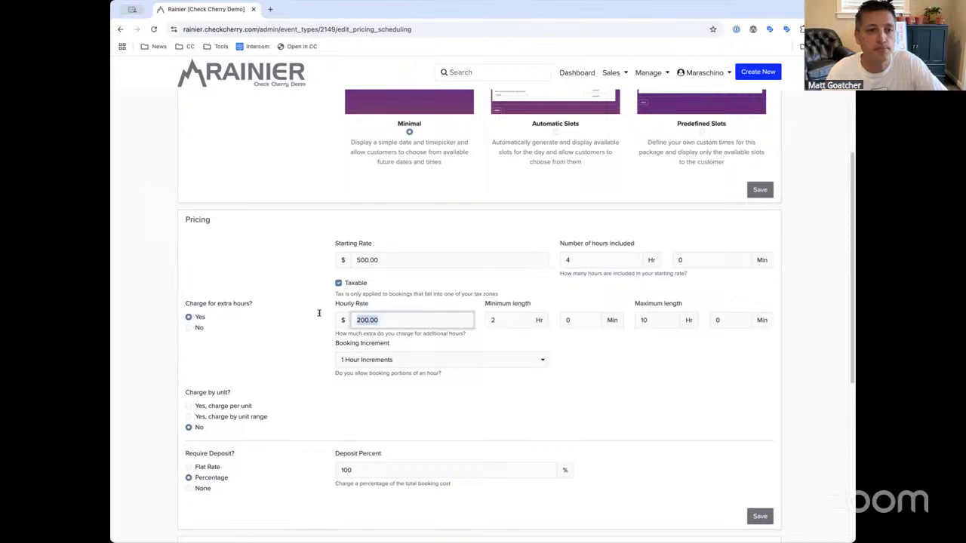
drag(257, 305, 185, 304)
click(185, 304)
click(407, 320)
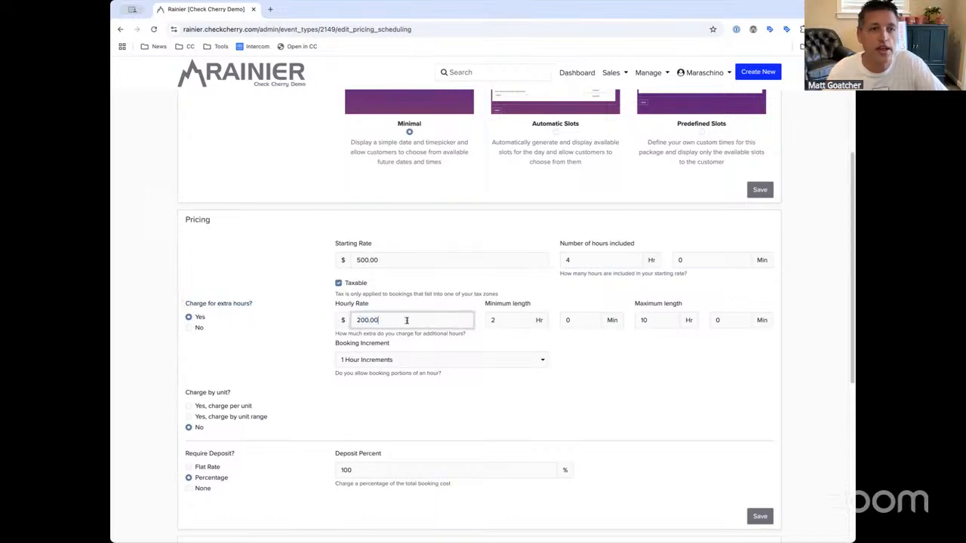
drag(404, 323, 330, 324)
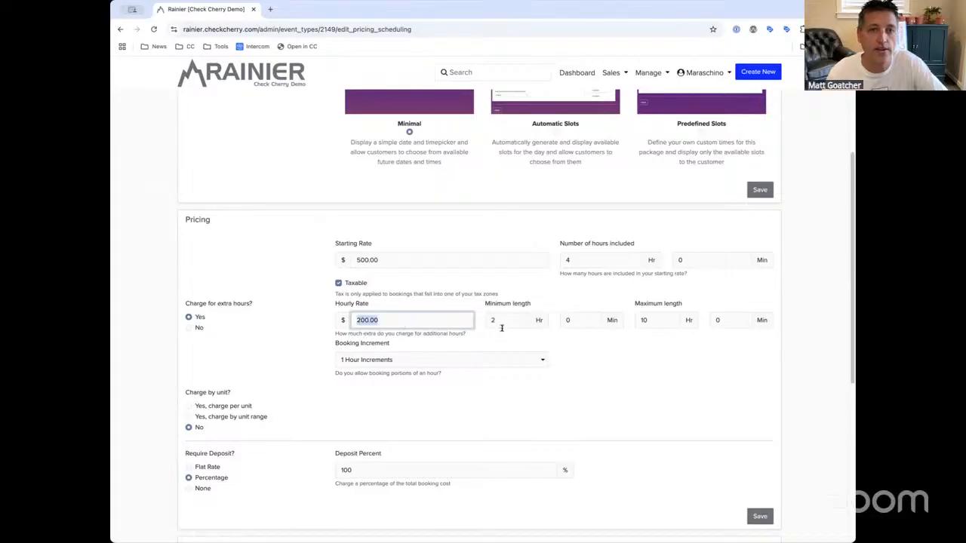
drag(655, 321, 633, 322)
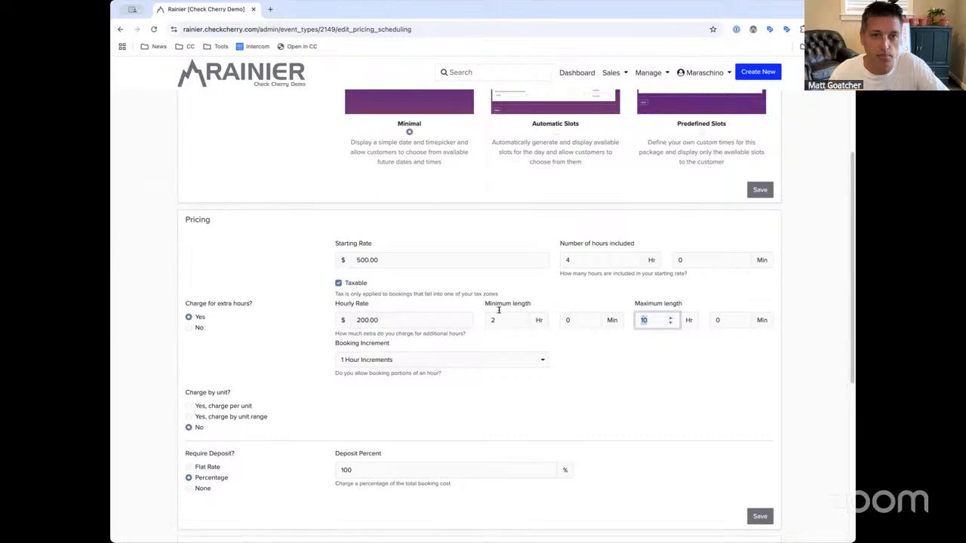
click(586, 264)
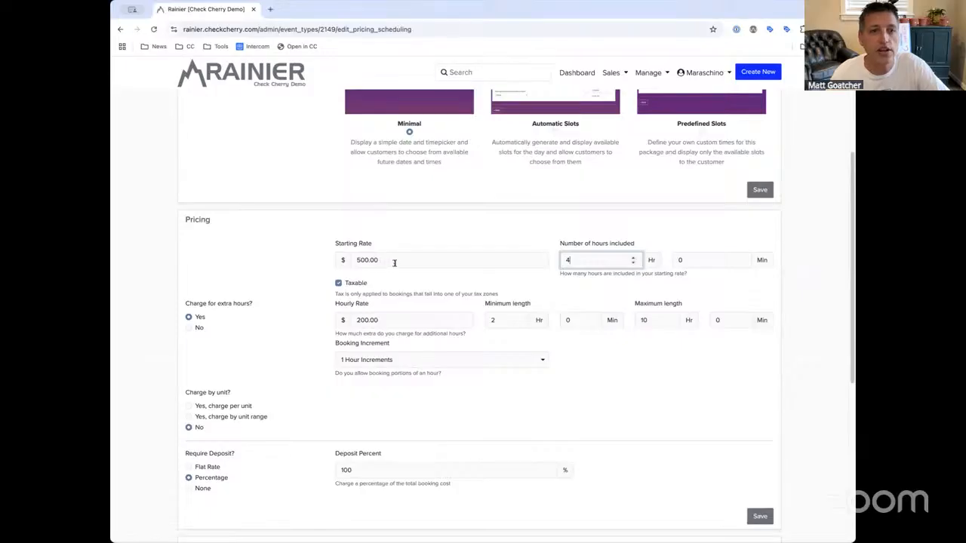
click(760, 517)
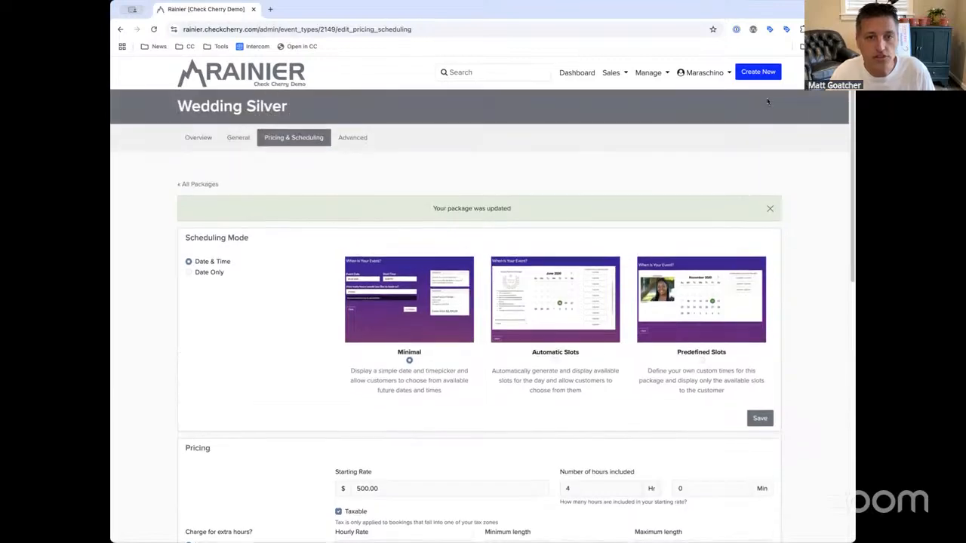
Start a test multi-step booking for Photobooth > Wedding > Silver with placeholder contact details
click(768, 73)
click(493, 362)
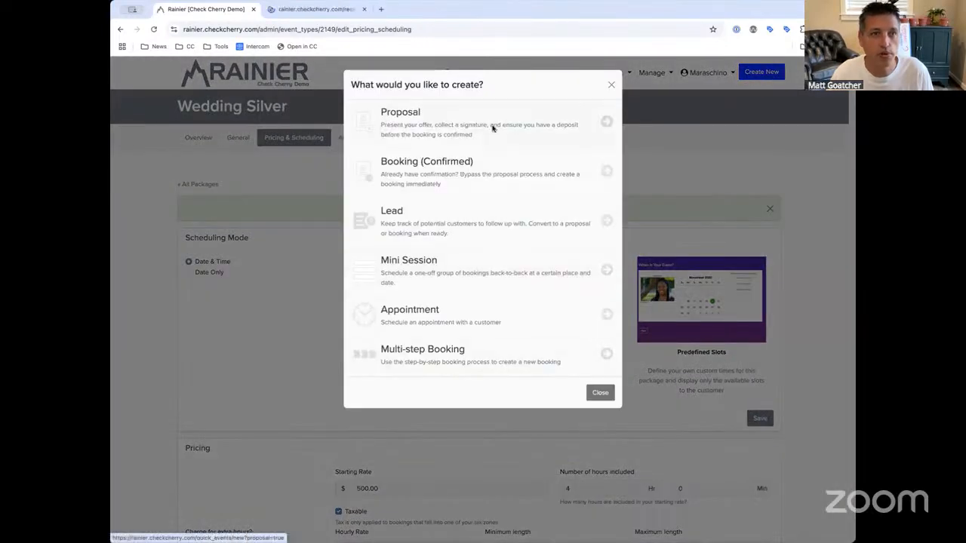
click(311, 11)
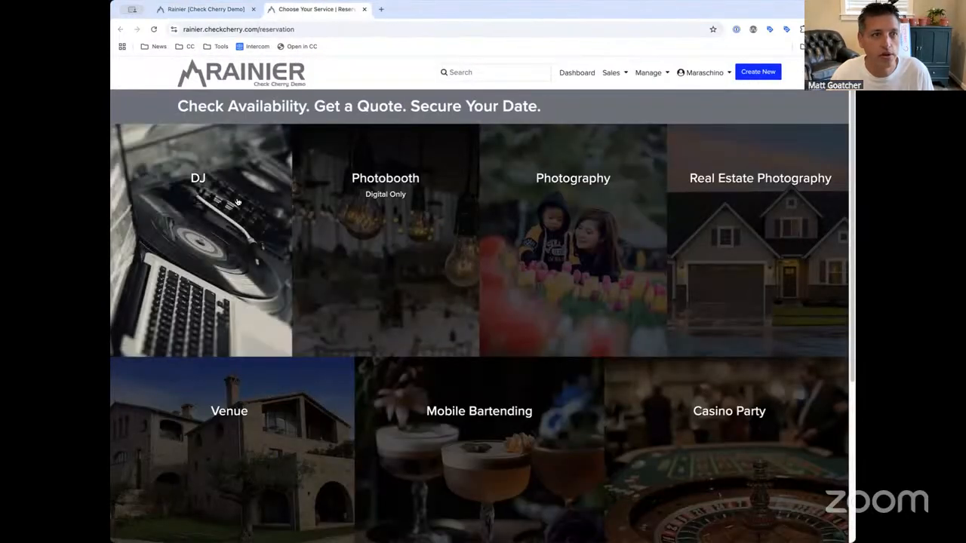
click(371, 210)
click(270, 265)
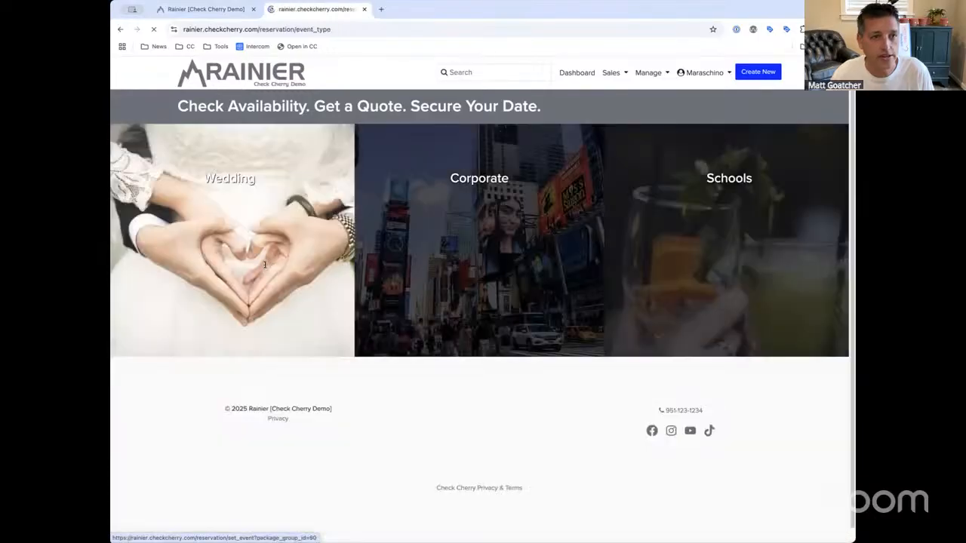
click(236, 341)
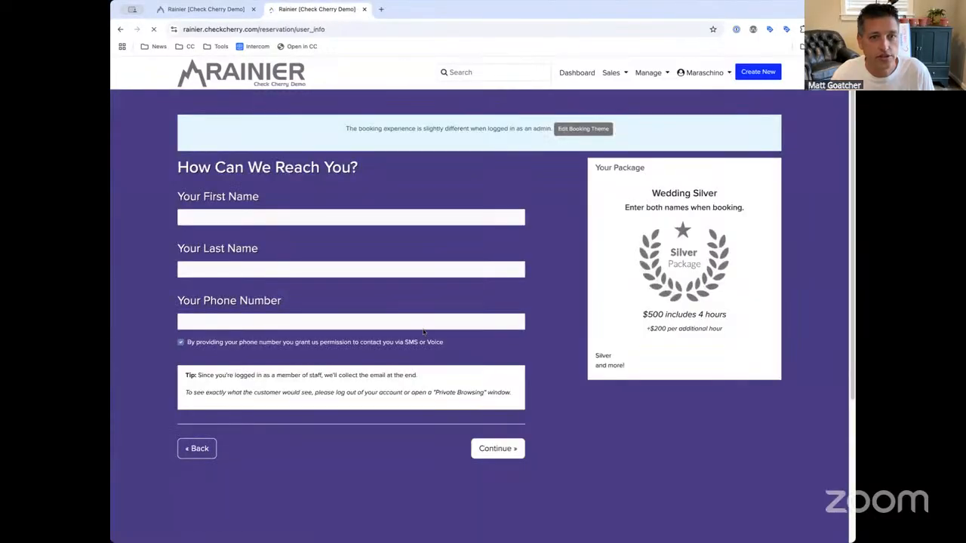
click(415, 213)
text(test)
click(401, 270)
text(test)
click(404, 322)
text(tes)
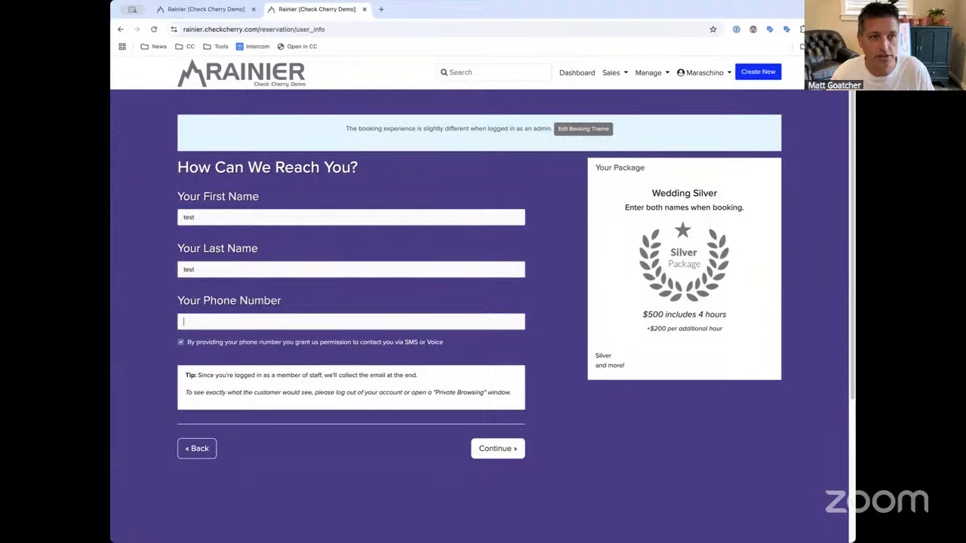
click(497, 448)
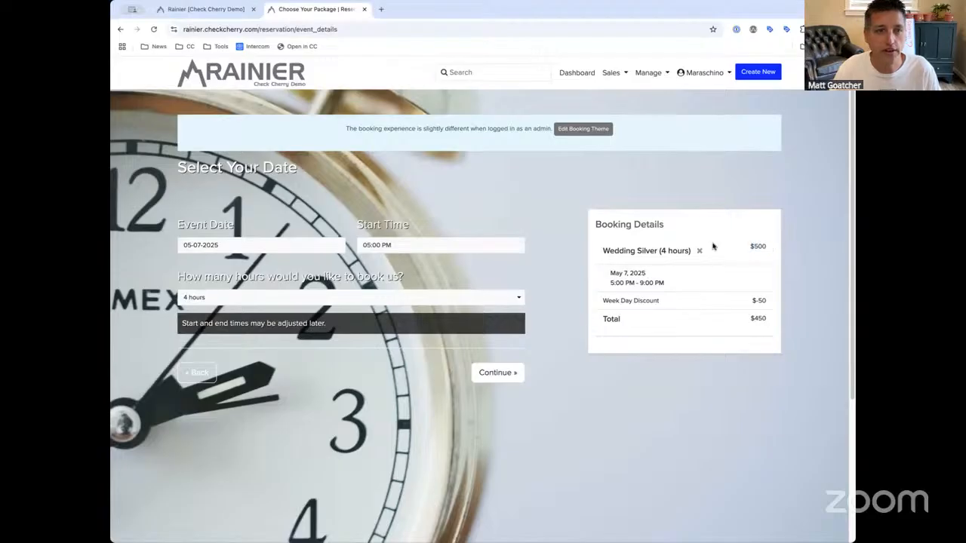
Try 5-hour then 2-hour booking lengths, then return to the Wedding Silver admin tab
click(360, 300)
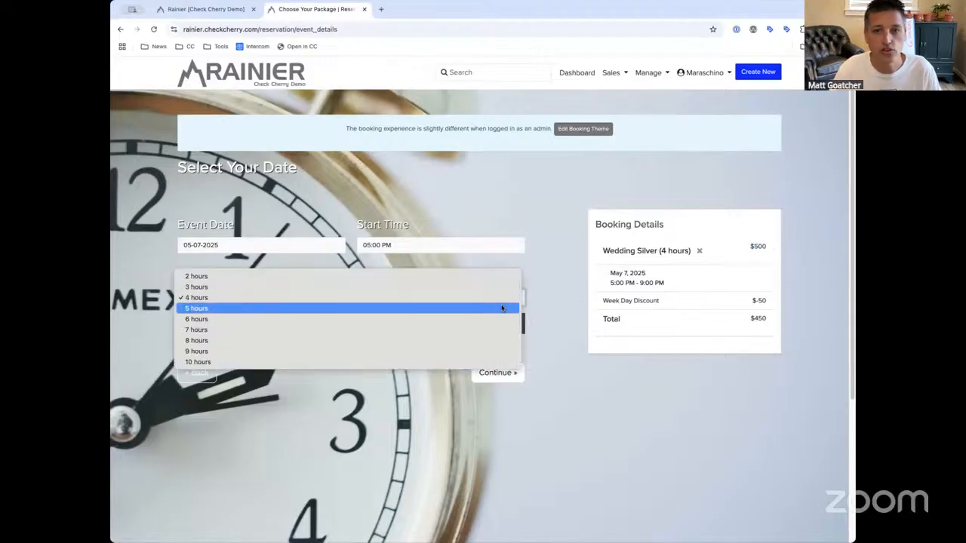
click(427, 308)
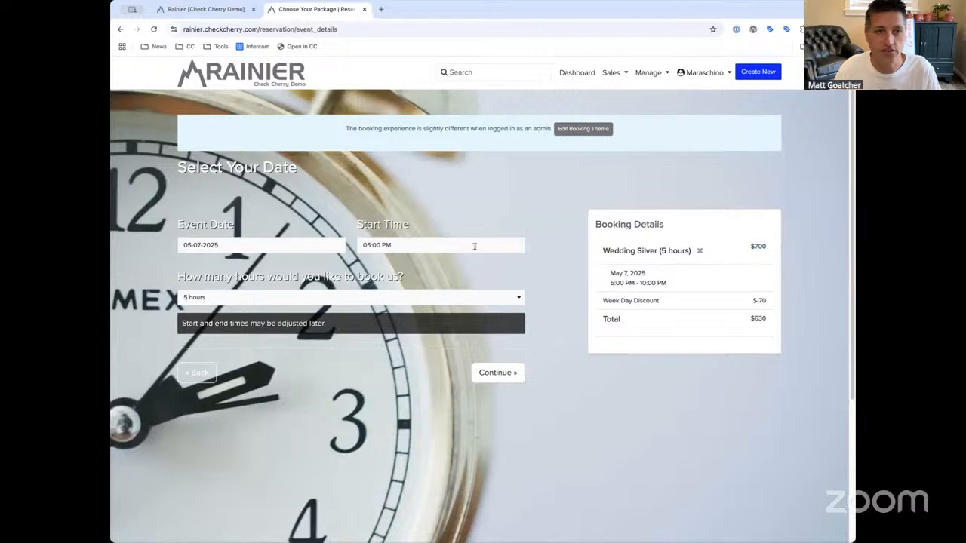
click(395, 303)
click(475, 299)
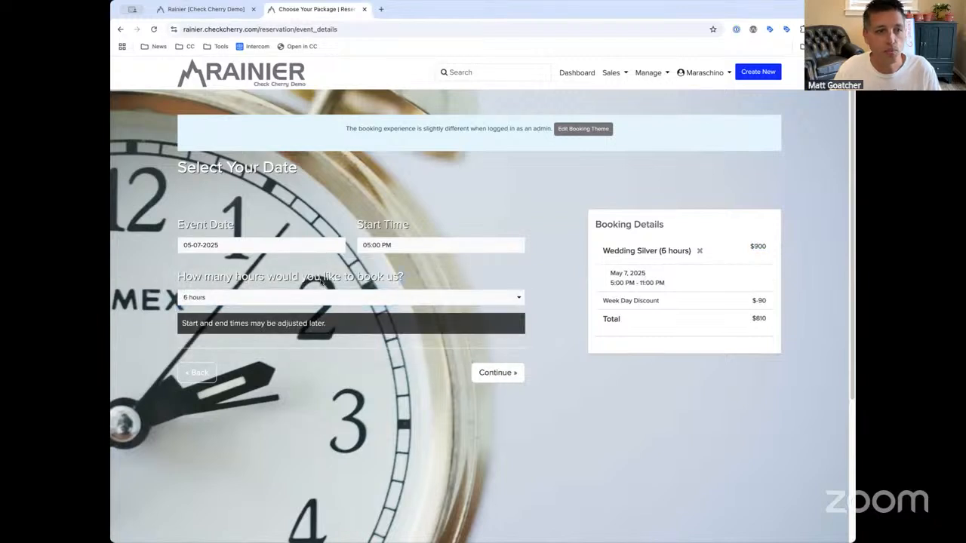
click(324, 297)
click(318, 255)
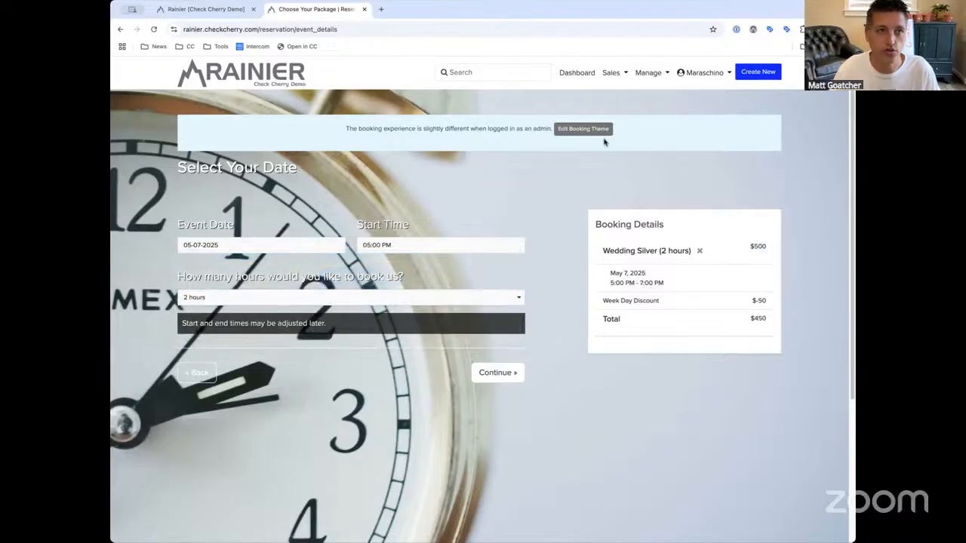
click(224, 10)
Close the Create New dialog and review pricing, leaving the 500.00 rate and 2-hour minimum unchanged
click(322, 244)
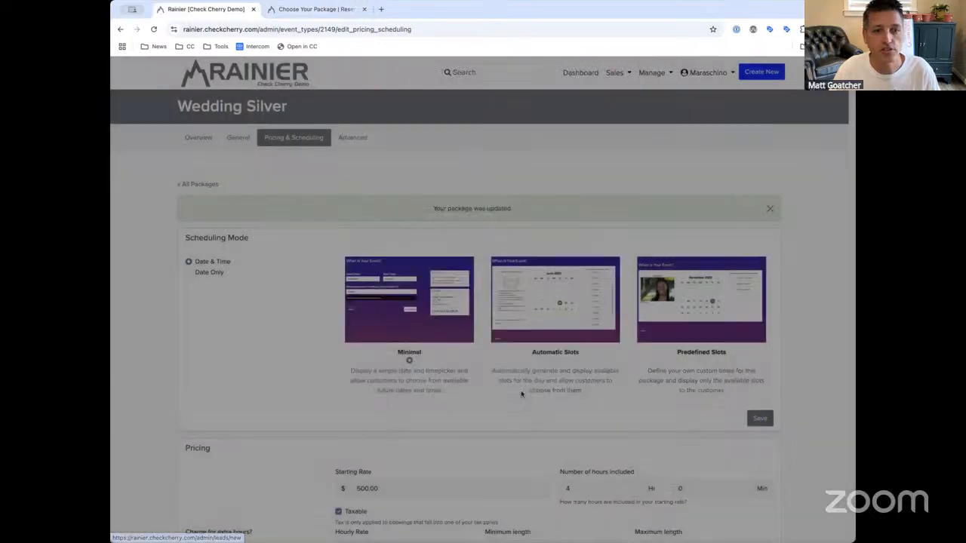
scroll(461, 397, down, 2)
double_click(397, 348)
click(400, 348)
click(594, 346)
drag(411, 346, 349, 338)
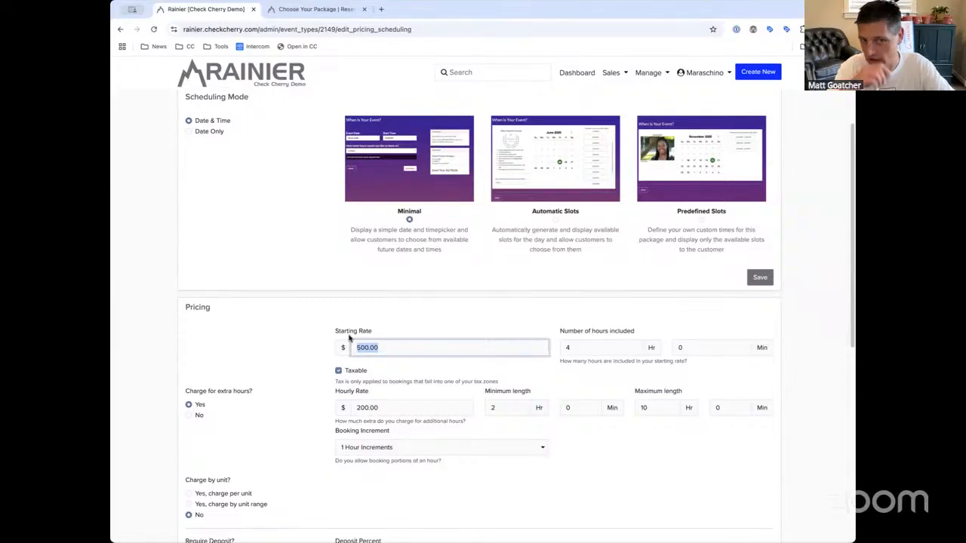
click(391, 343)
scroll(391, 341, down, 1)
click(599, 327)
click(520, 382)
click(524, 388)
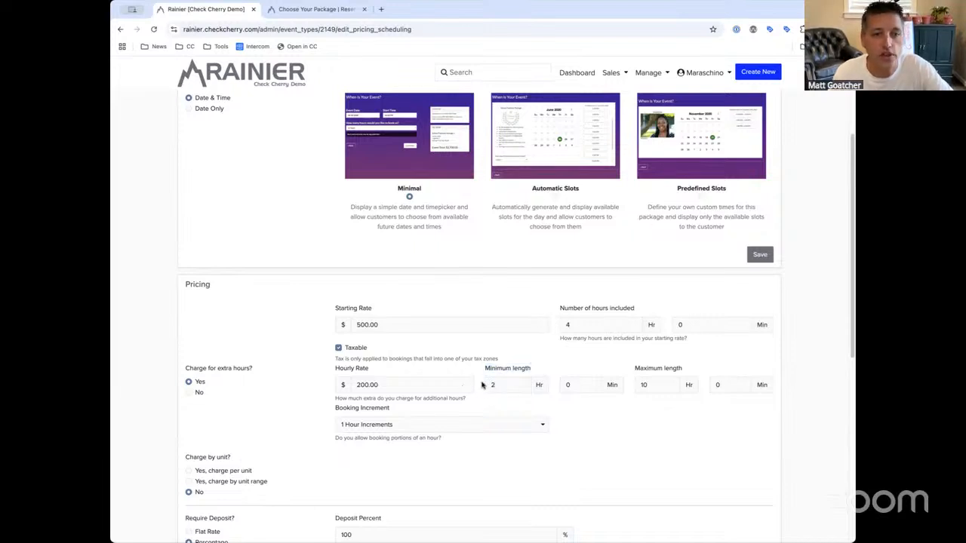
click(399, 322)
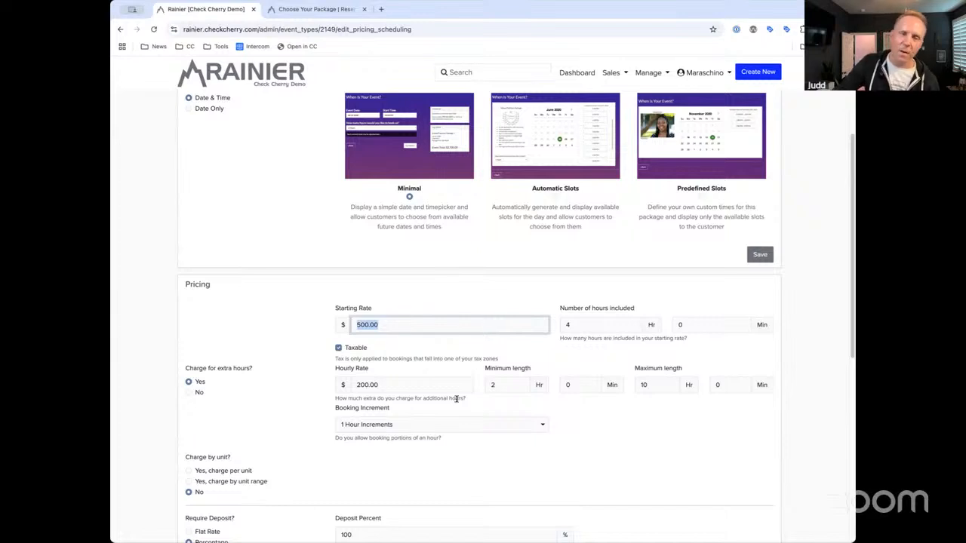
click(438, 292)
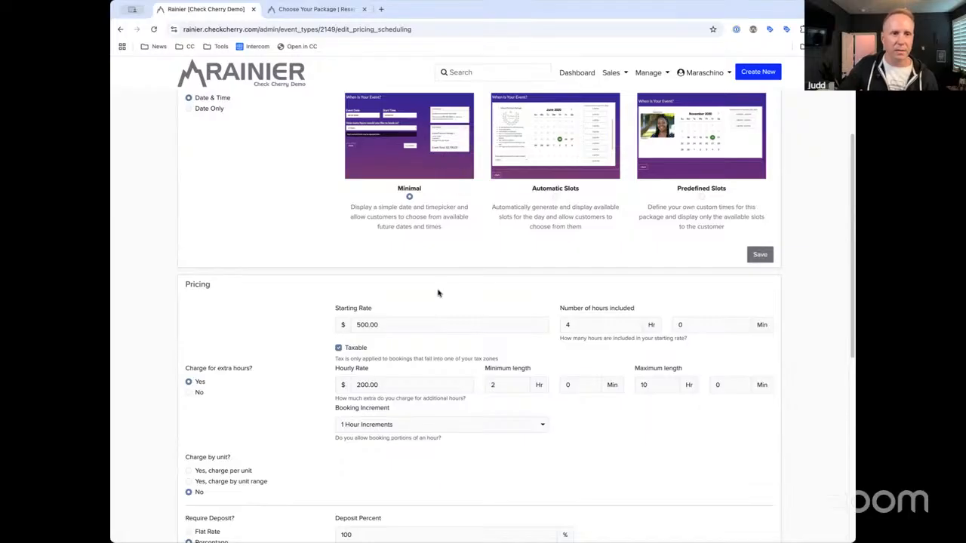
Set Booking Increment to 30 Minute Increments and save the package
scroll(437, 292, down, 1)
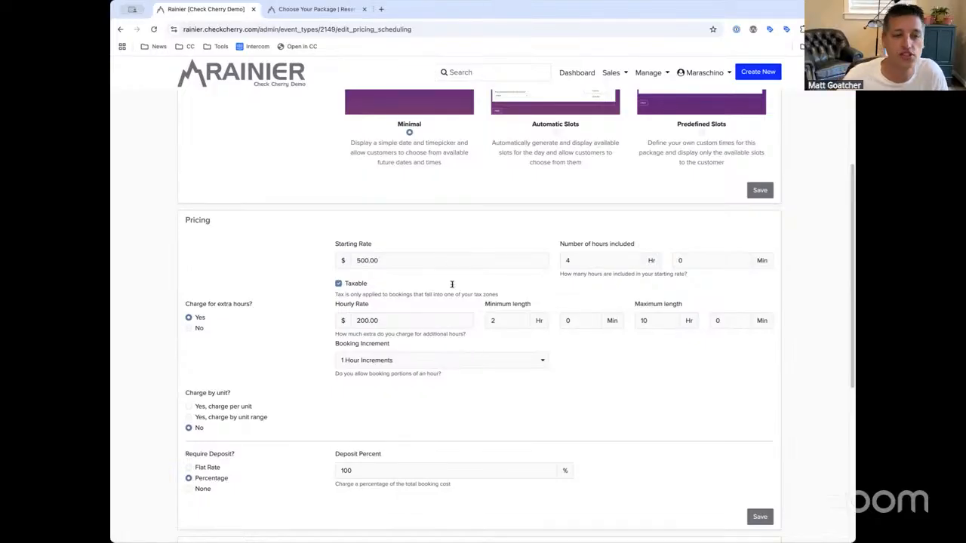
click(427, 360)
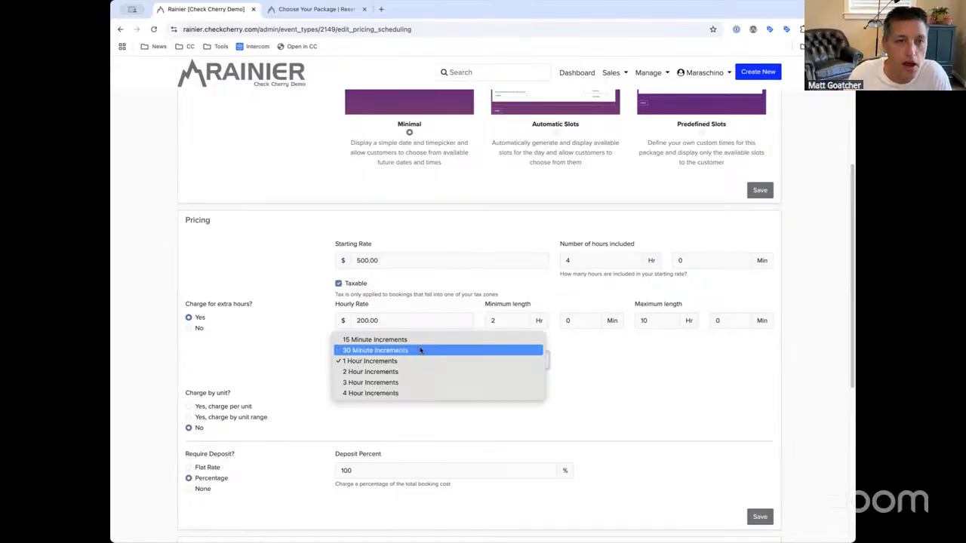
click(372, 350)
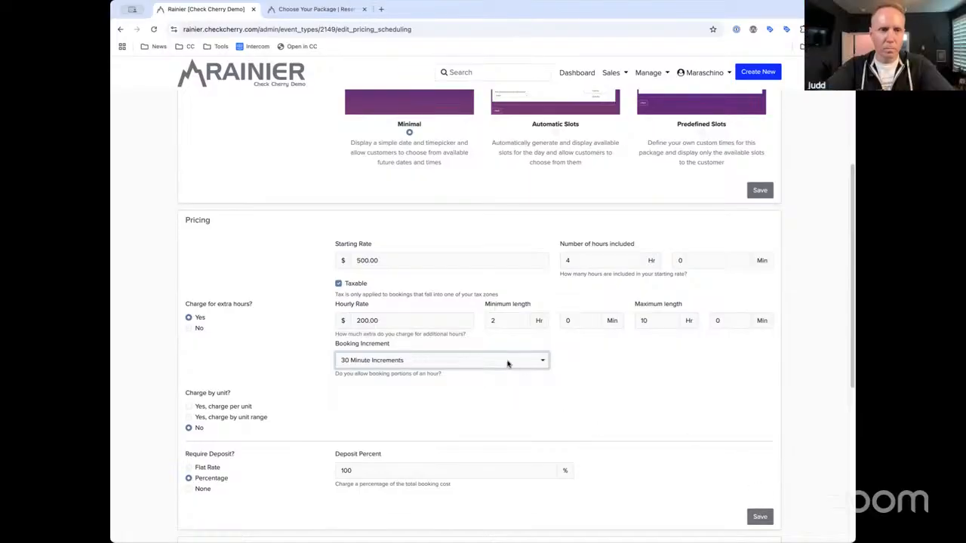
click(509, 361)
click(705, 461)
click(760, 516)
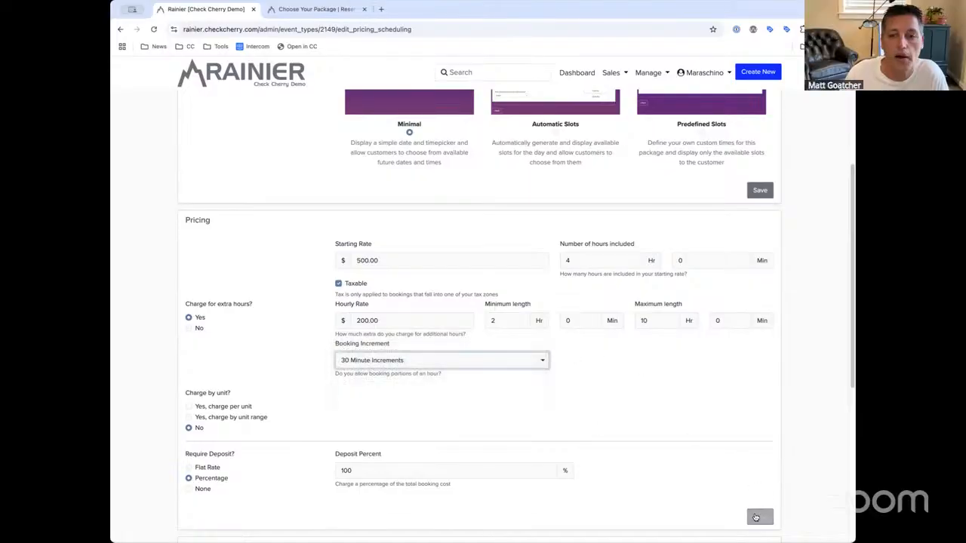
On the customer booking page, try 4.5, 3 and 2.5 hours, settling on 4 hours
click(332, 9)
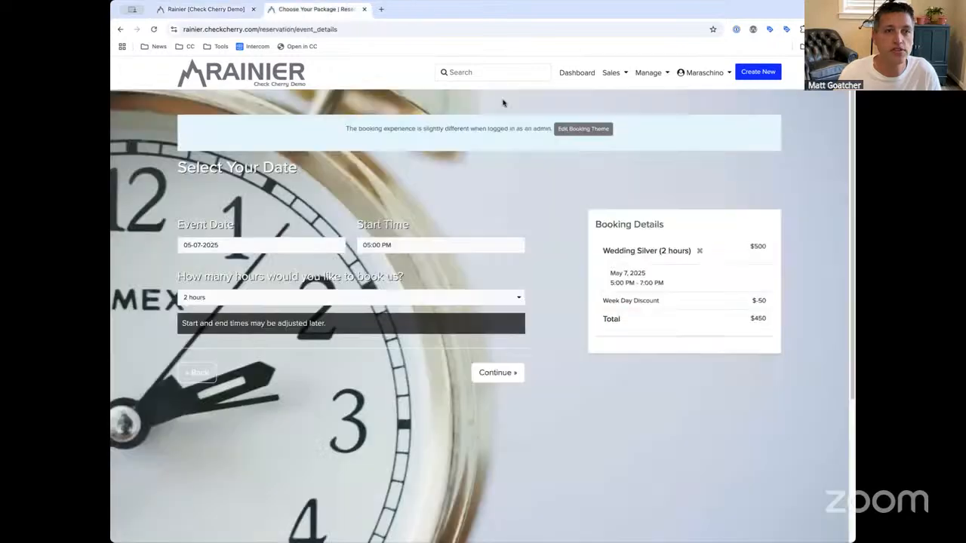
click(264, 295)
click(265, 309)
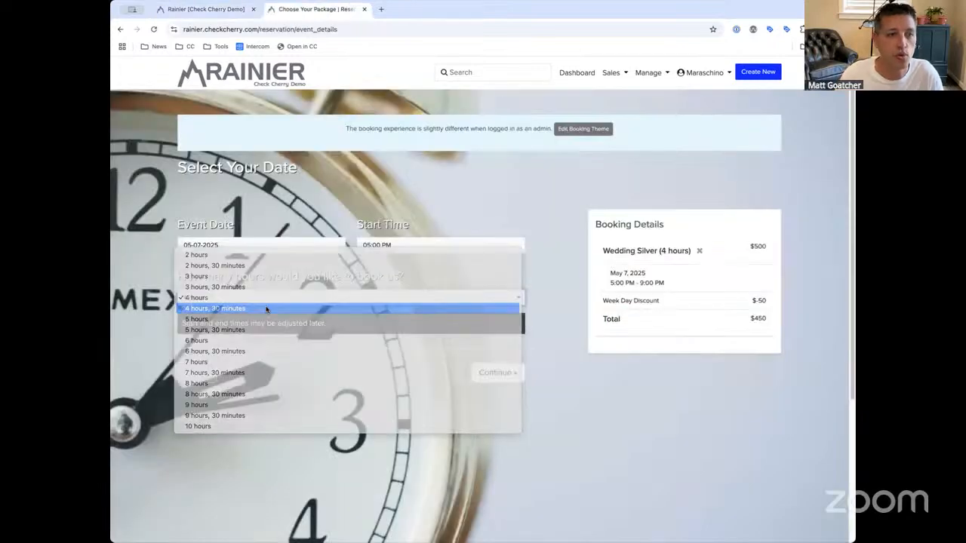
click(262, 299)
click(257, 265)
click(278, 298)
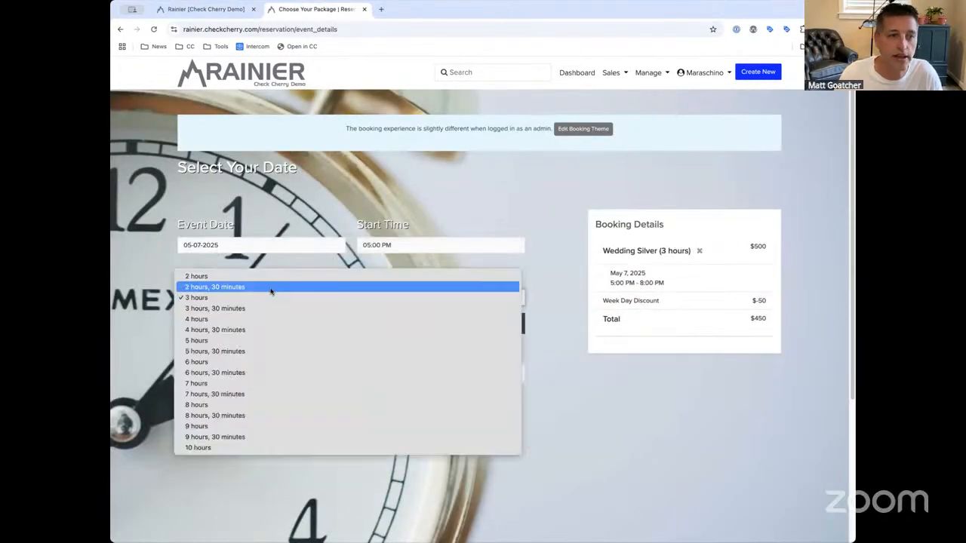
click(345, 286)
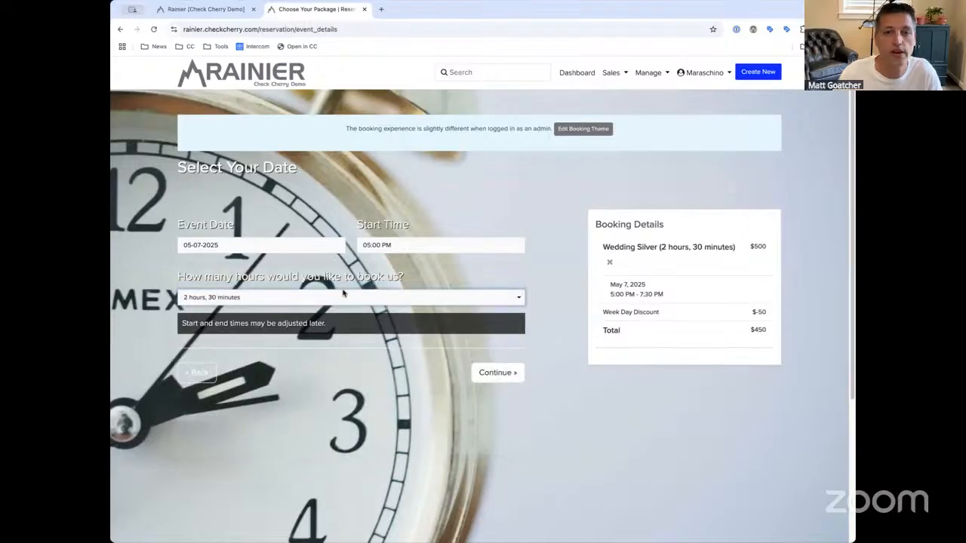
click(412, 294)
click(421, 326)
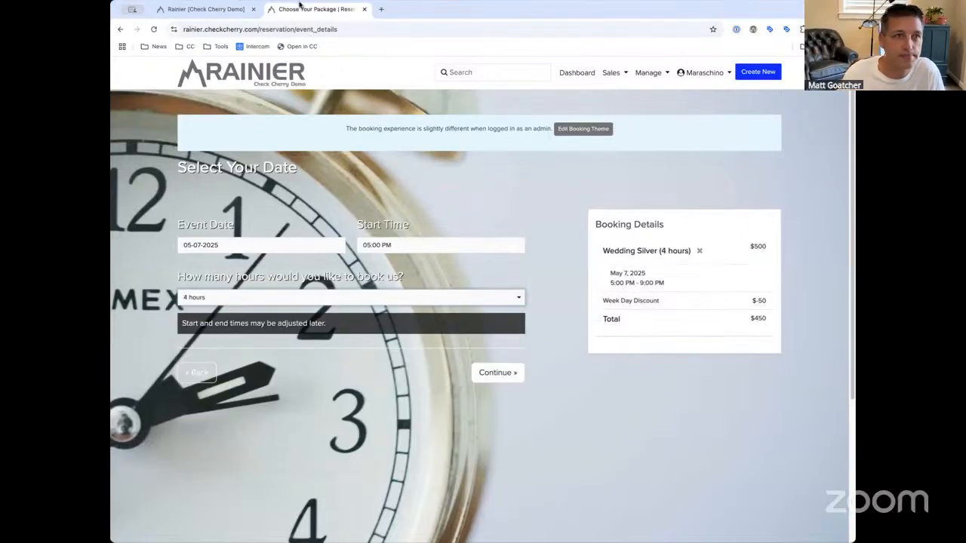
click(235, 9)
Change Booking Increment to 1 Hour Increments and set Charge for extra hours to No
scroll(468, 450, down, 5)
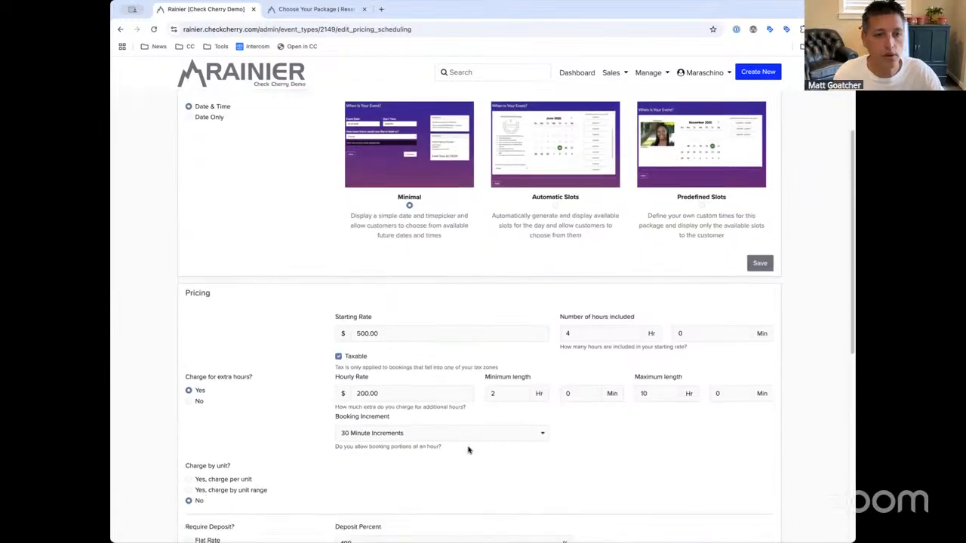
click(354, 387)
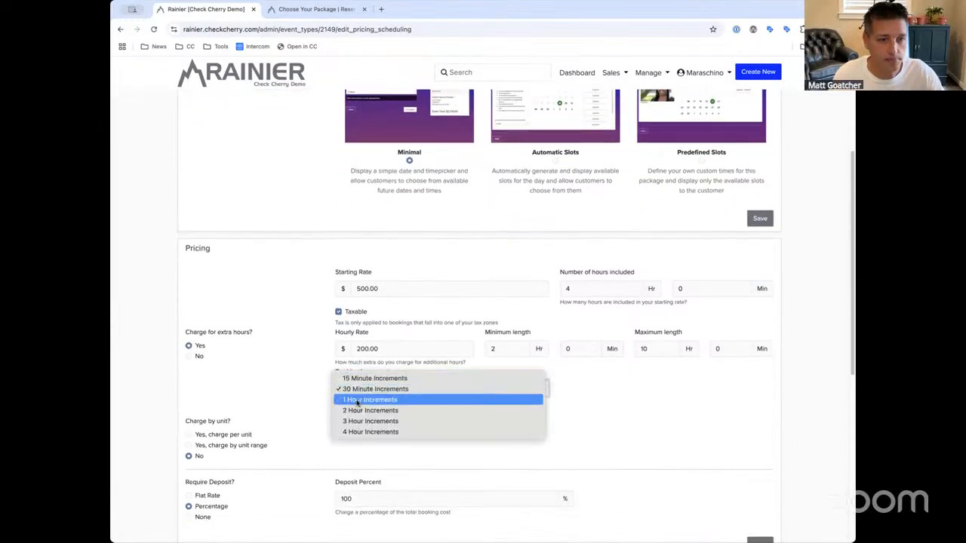
click(360, 399)
click(198, 357)
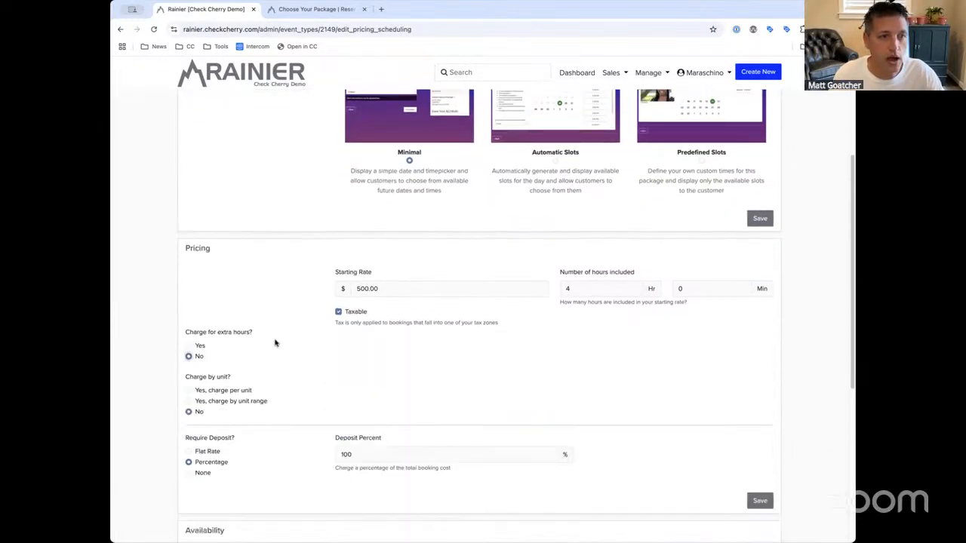
scroll(272, 342, up, 2)
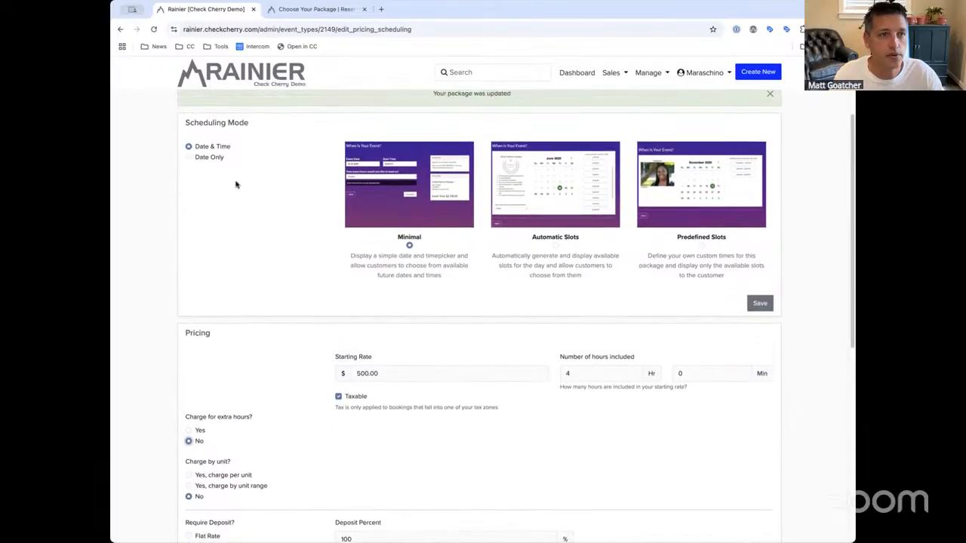
scroll(243, 186, down, 3)
scroll(233, 359, up, 4)
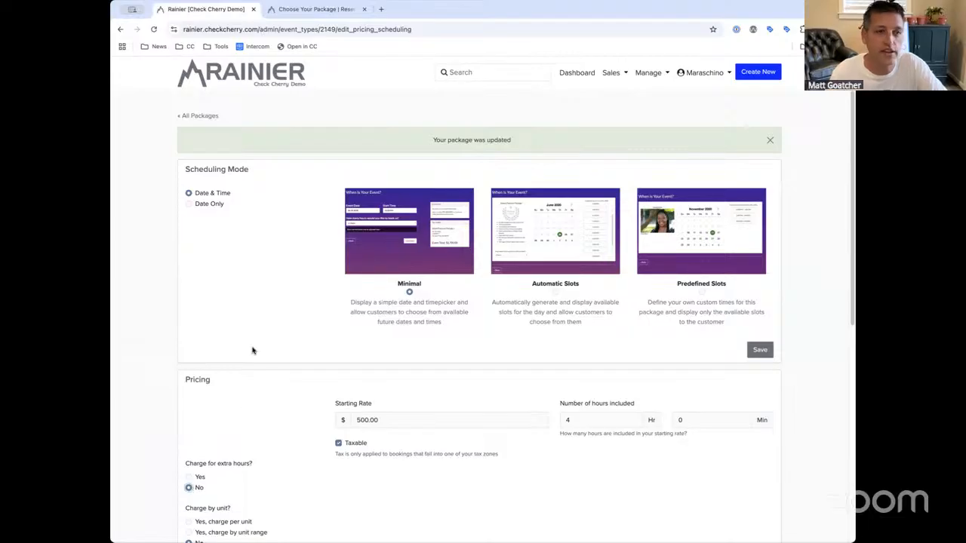
Switch Wedding Silver's Scheduling Mode to Date Only
click(209, 205)
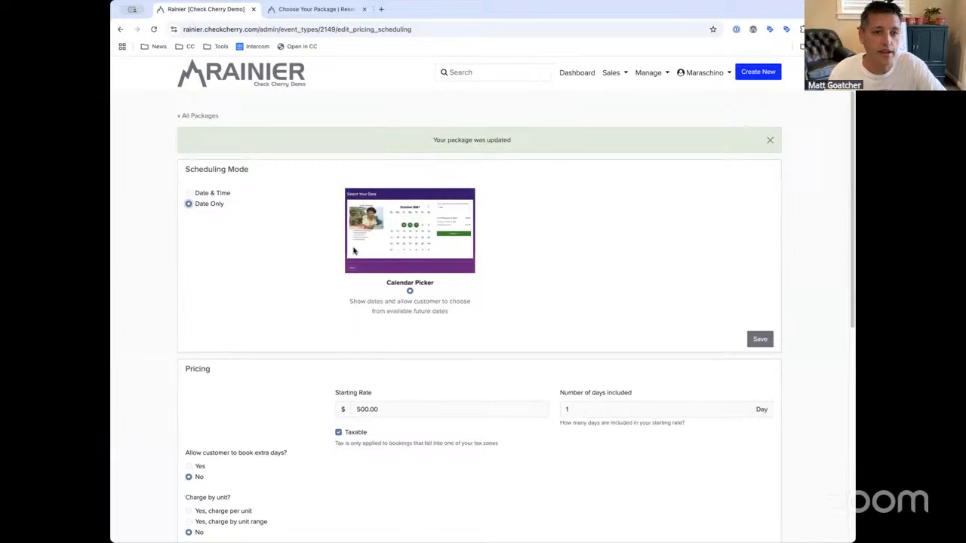
drag(264, 165, 171, 171)
click(185, 172)
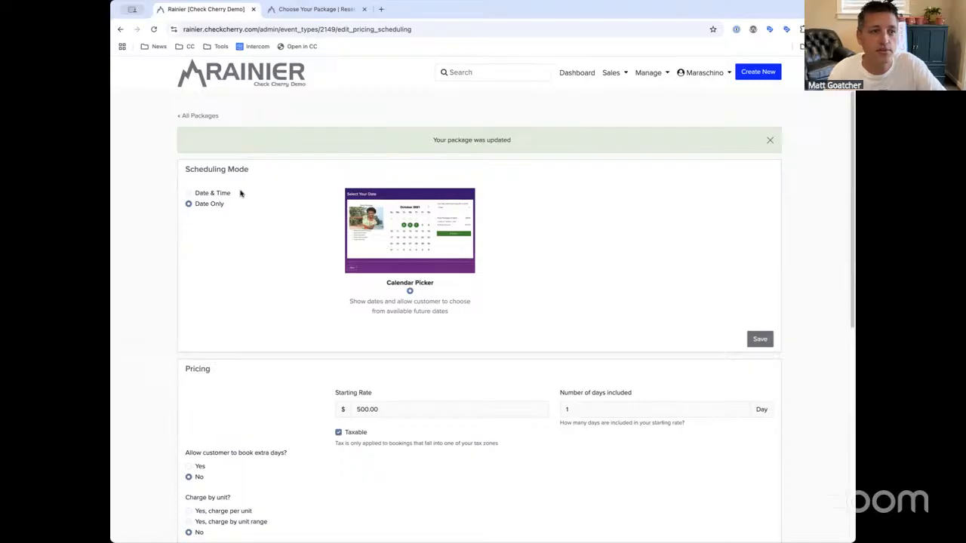
click(199, 193)
click(206, 201)
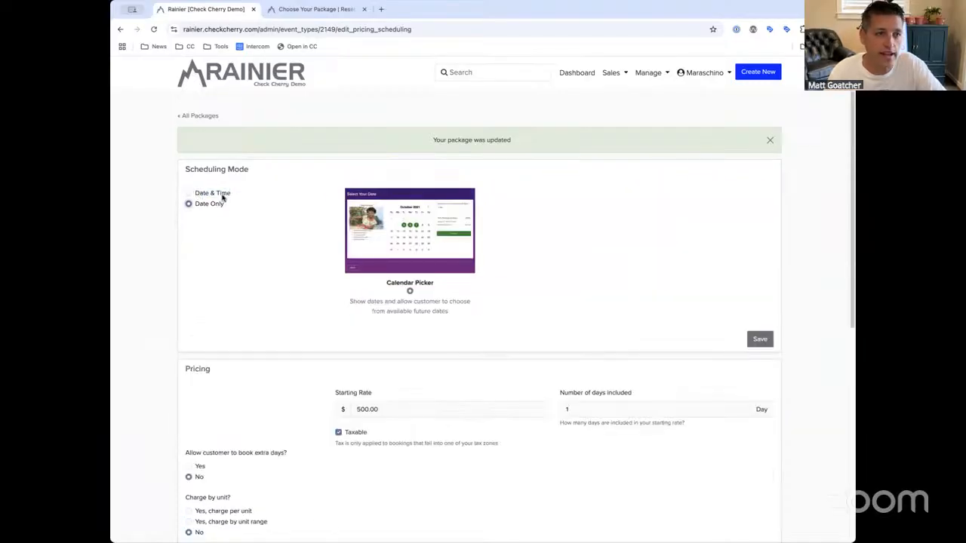
Allow extra days at a 400 daily rate up to 10 days, save, and refresh the booking page
scroll(285, 243, down, 1)
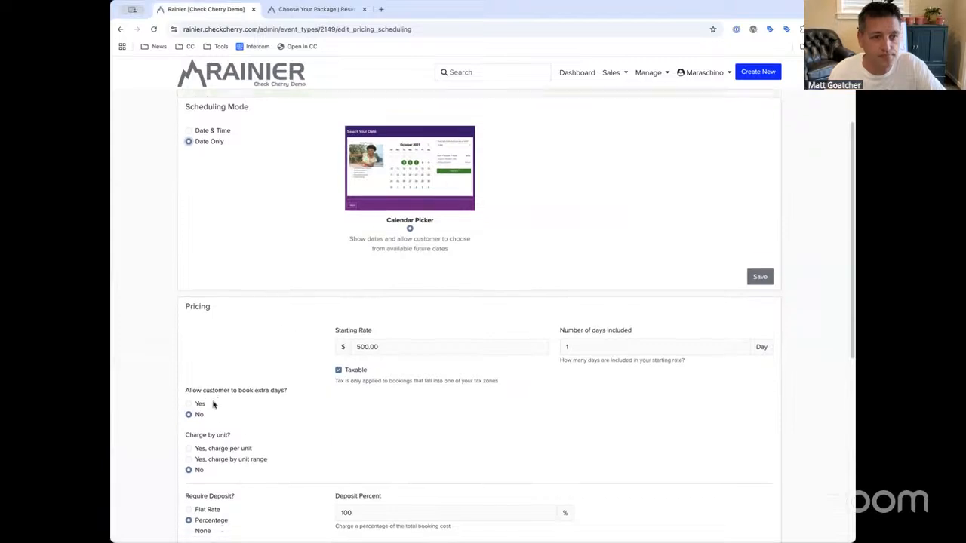
click(199, 395)
drag(401, 400, 317, 400)
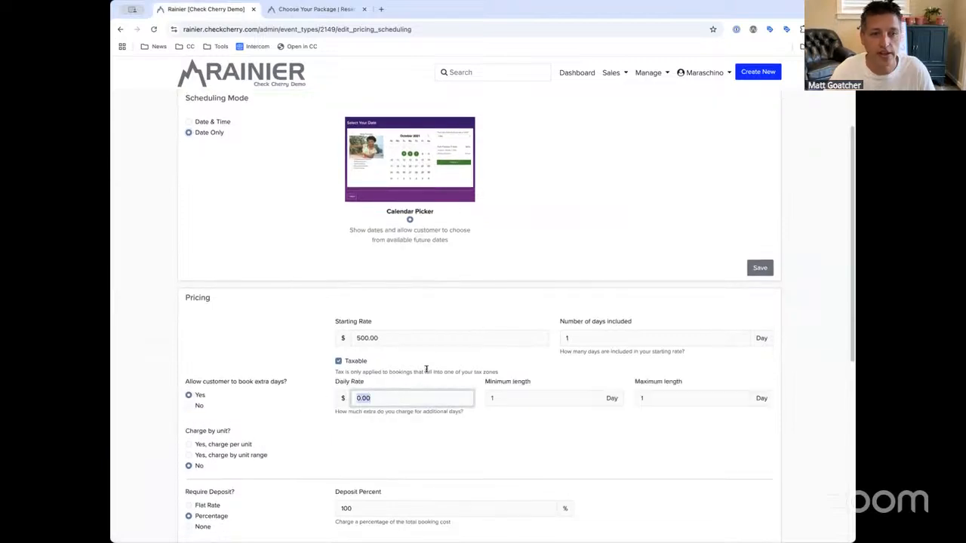
text(2)
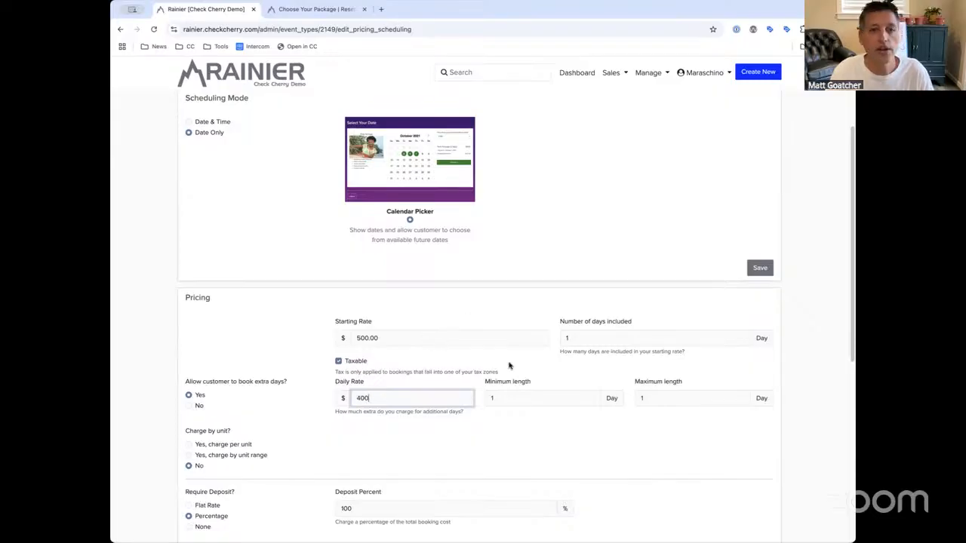
click(654, 399)
click(501, 403)
click(652, 403)
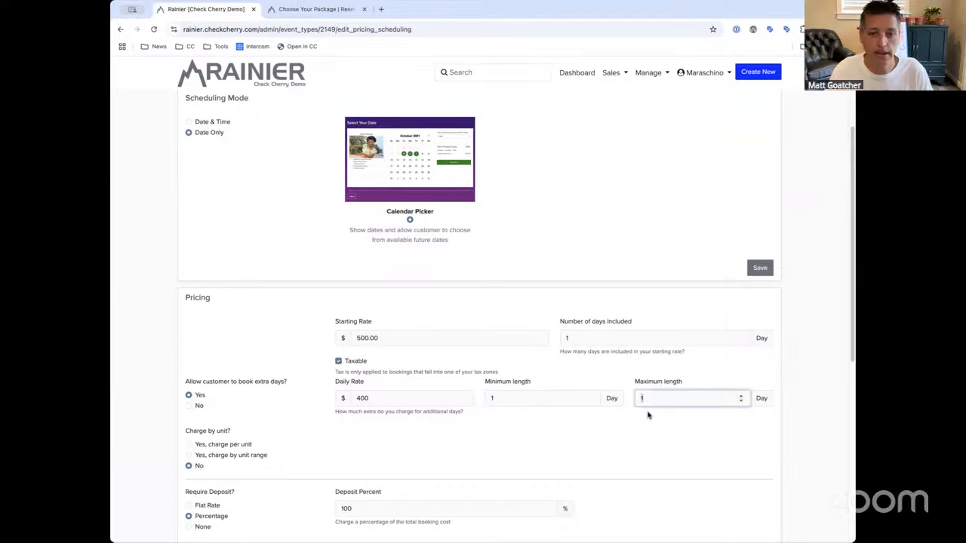
click(758, 267)
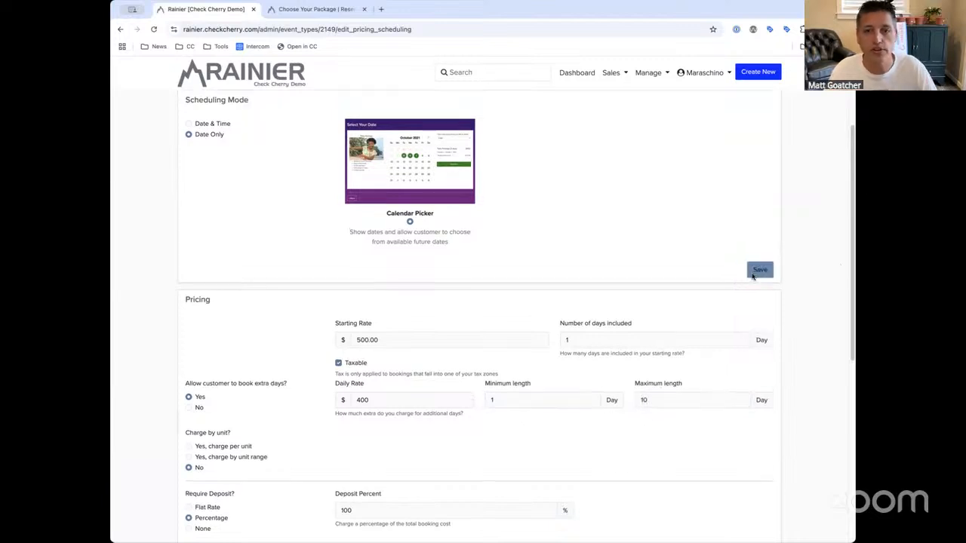
click(316, 8)
key(super+r)
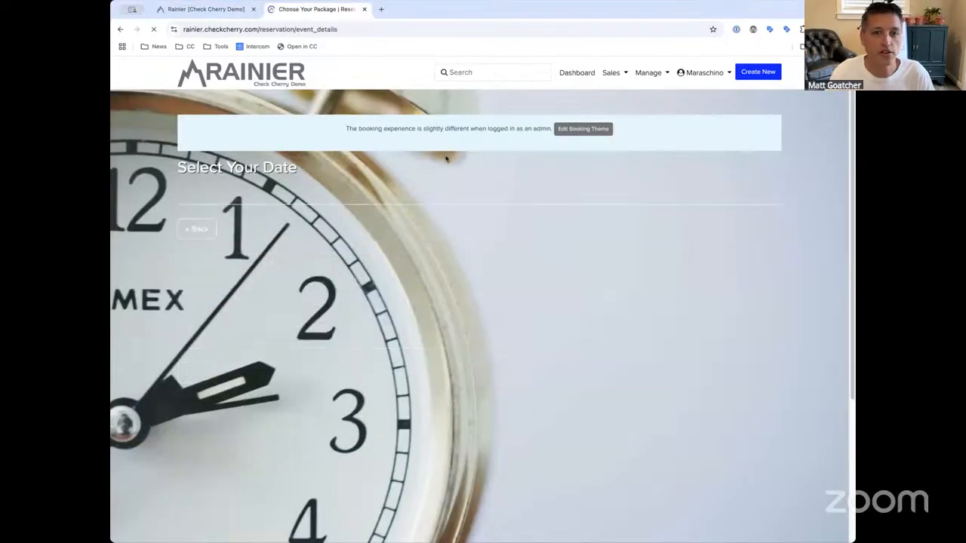
Try 2- and 3-day bookings starting May 10 on the customer date page, ending on one day
click(636, 234)
click(642, 250)
click(651, 231)
click(652, 241)
click(556, 306)
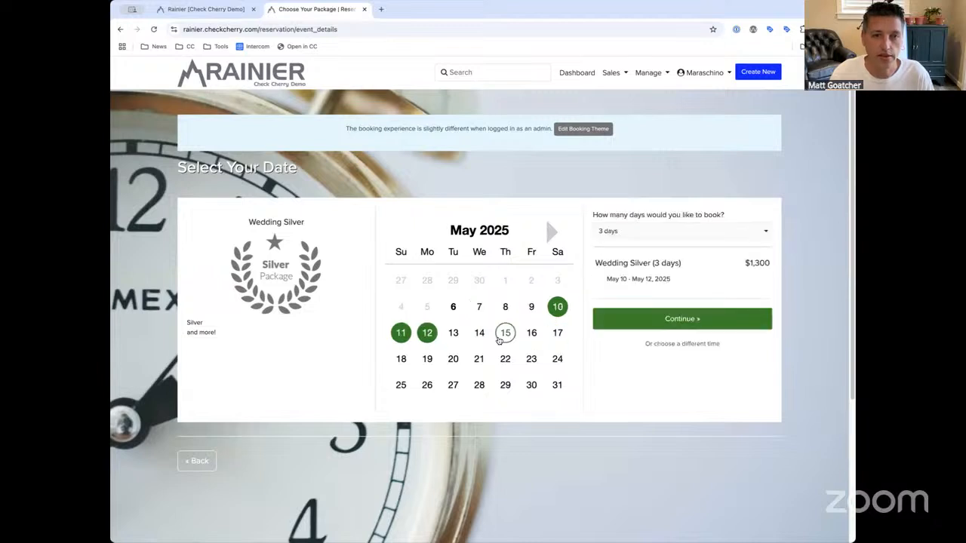
click(617, 232)
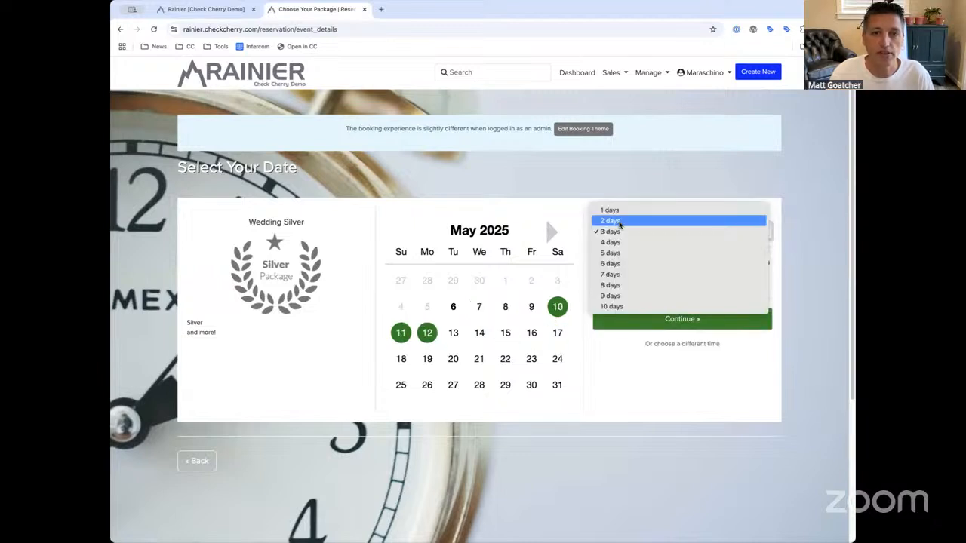
click(616, 219)
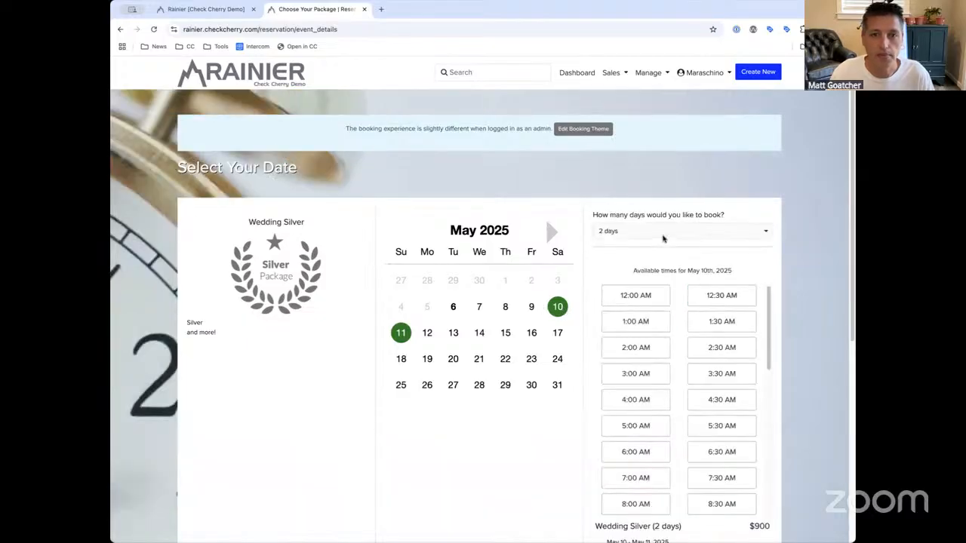
click(665, 235)
click(658, 219)
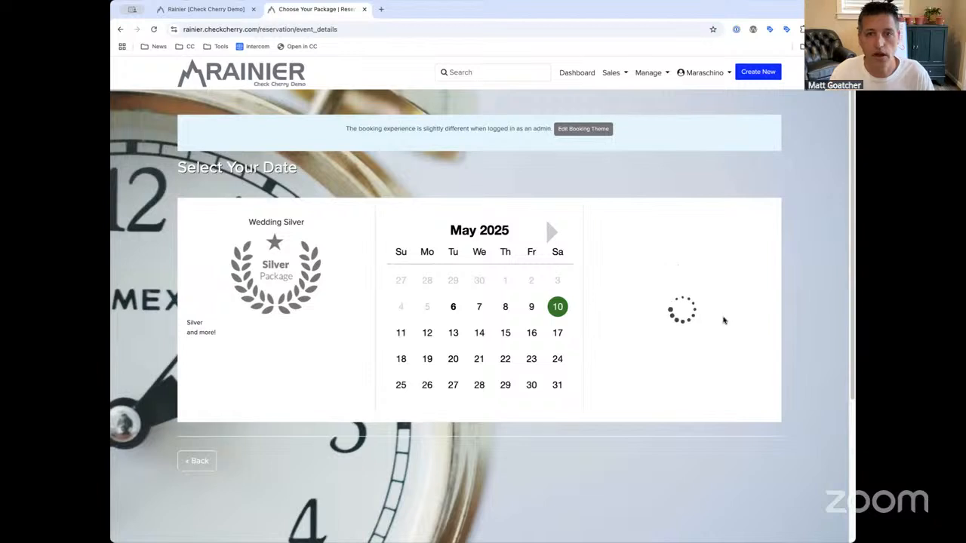
scroll(771, 347, down, 3)
scroll(793, 352, down, 3)
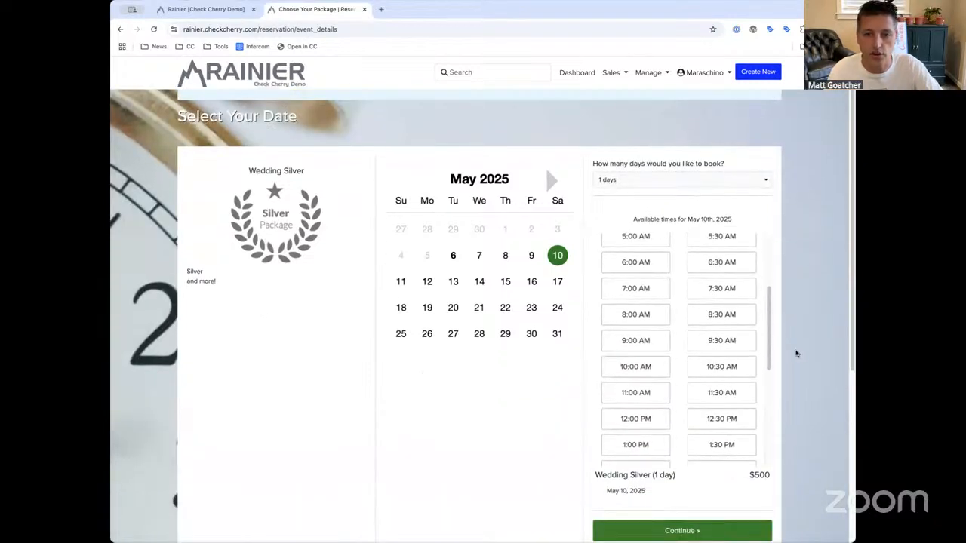
scroll(754, 353, up, 1)
scroll(721, 264, down, 2)
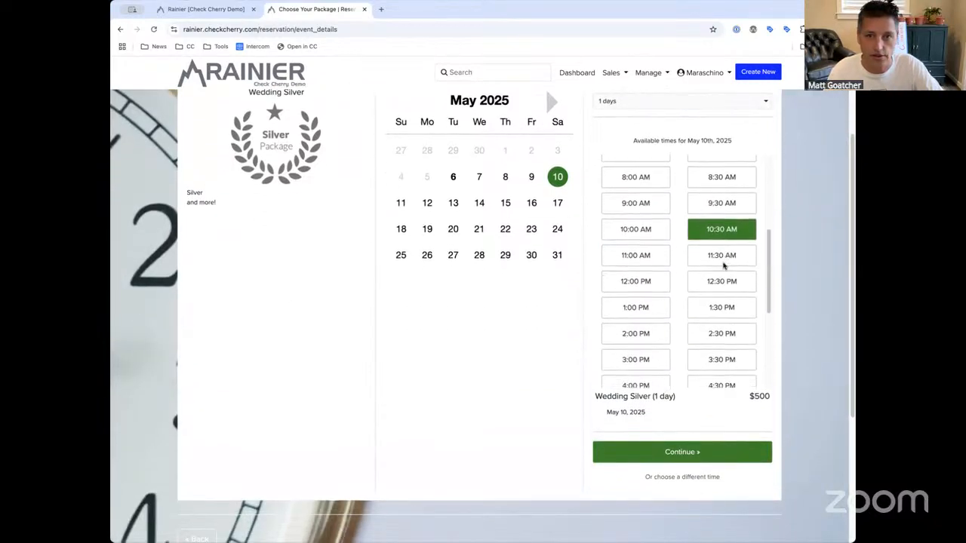
scroll(677, 415, down, 1)
scroll(626, 393, up, 3)
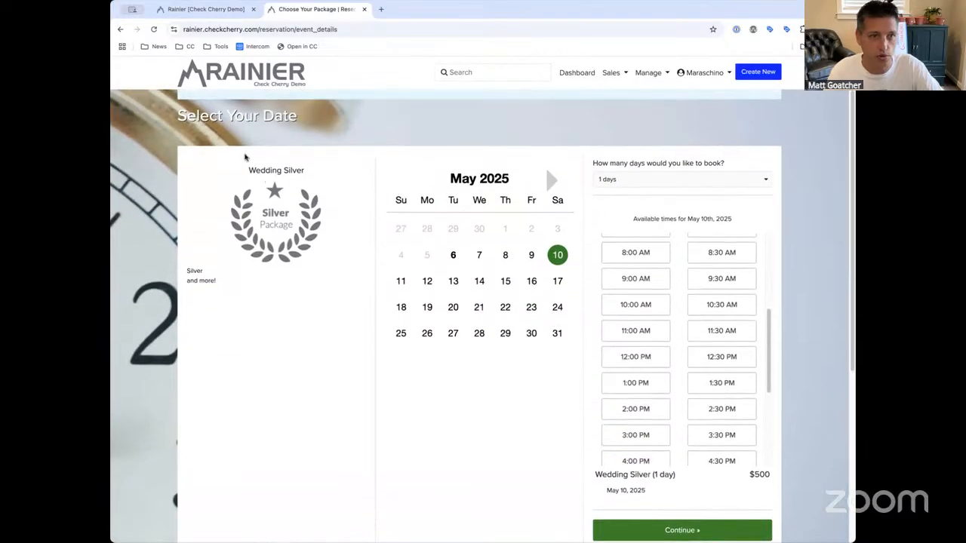
Re-enter the date step, choose a 2-day booking, and select May 14–15
click(120, 28)
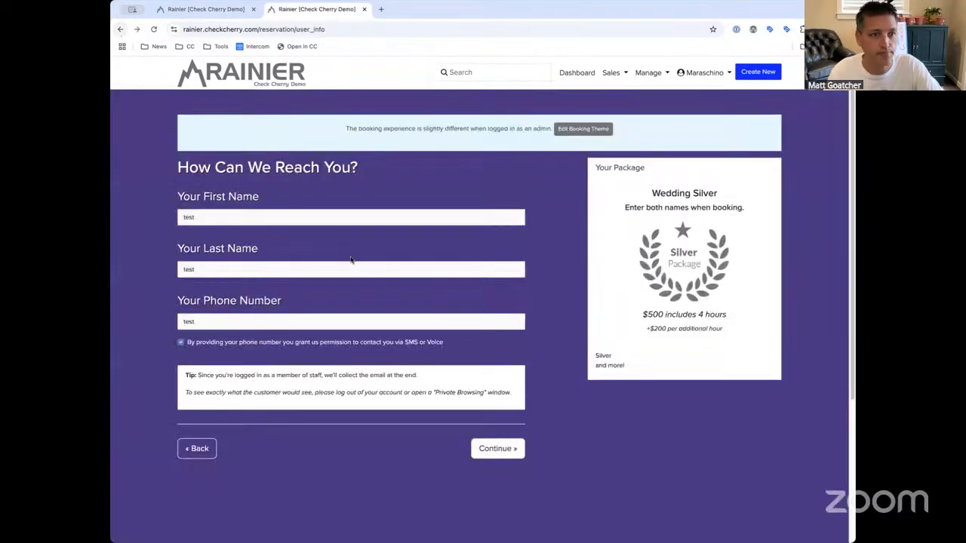
click(504, 455)
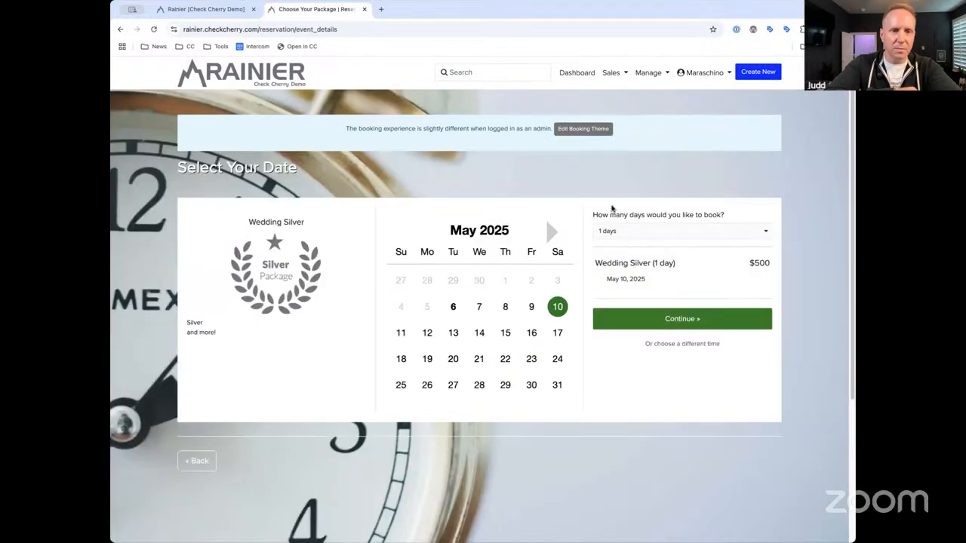
click(677, 234)
click(693, 249)
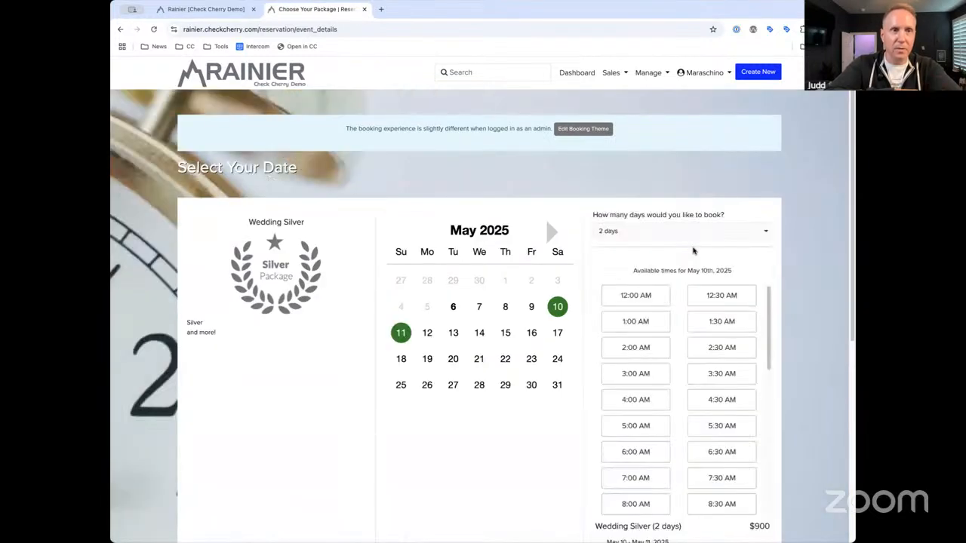
scroll(693, 251, down, 2)
scroll(595, 252, up, 1)
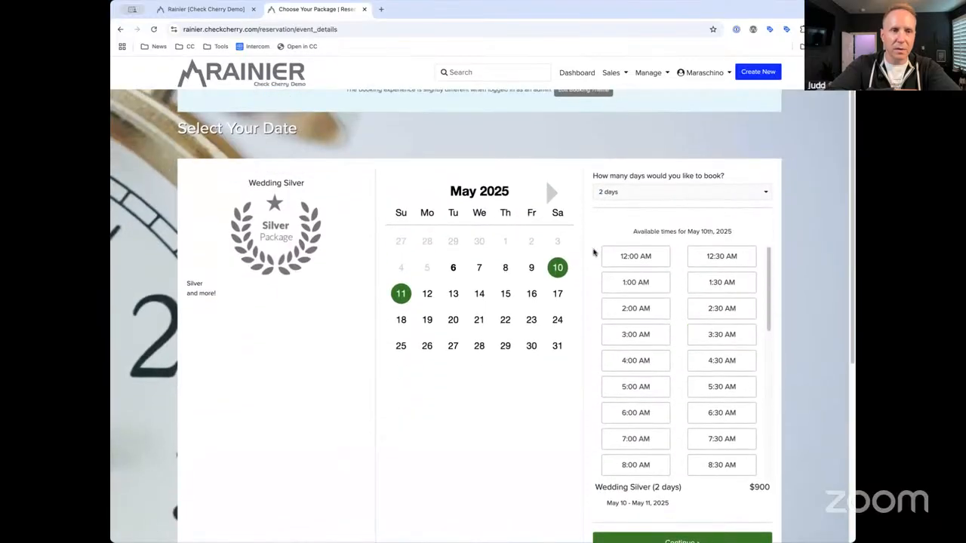
scroll(614, 295, down, 1)
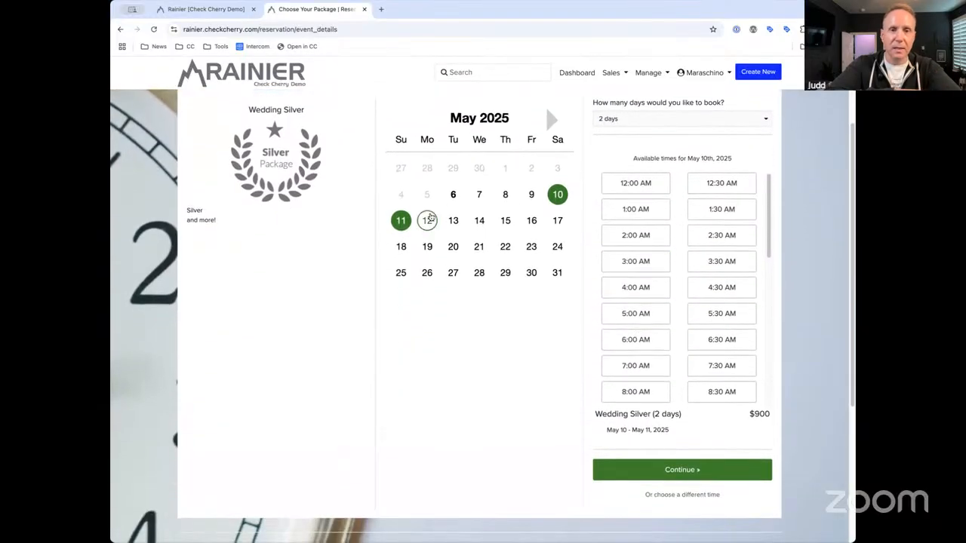
click(427, 219)
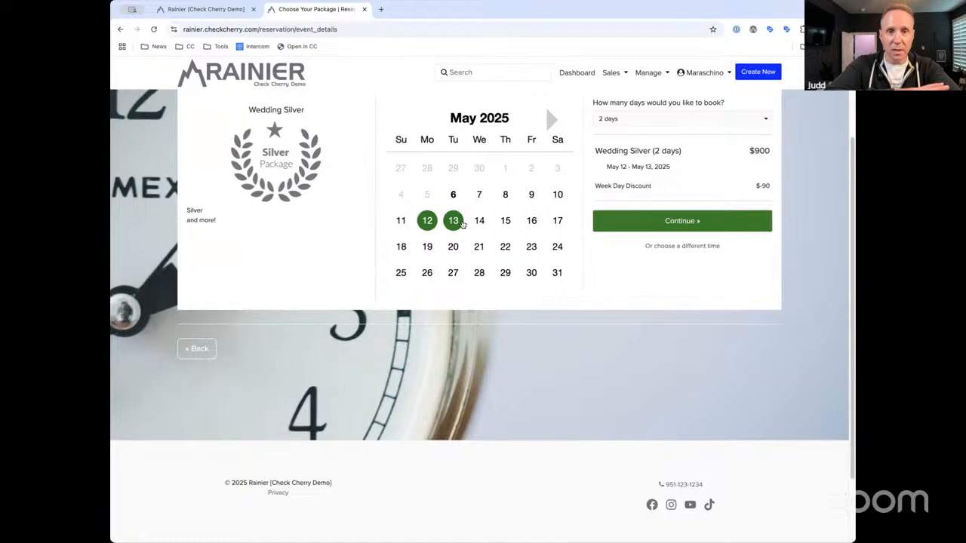
click(480, 220)
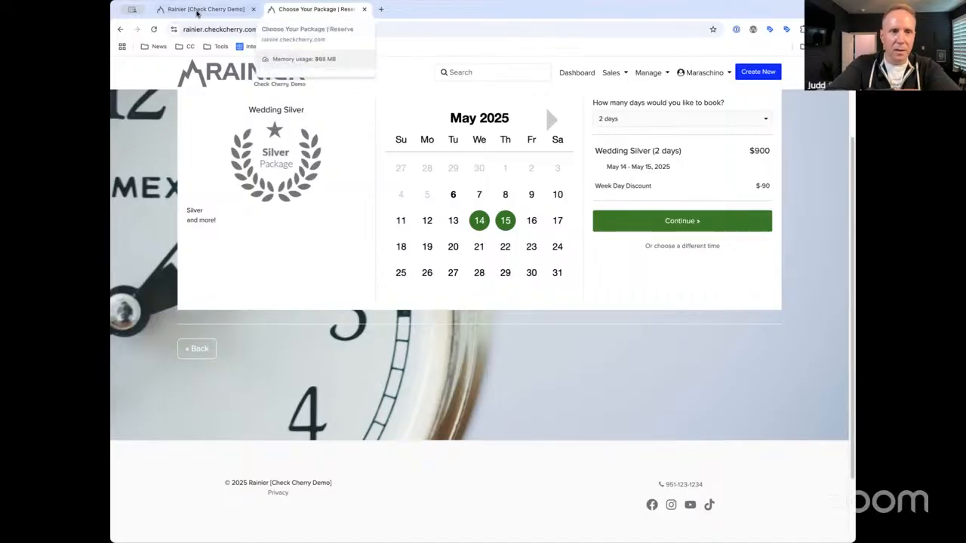
Back in the admin tab, set Scheduling Mode to Date & Time and save Wedding Silver
click(197, 13)
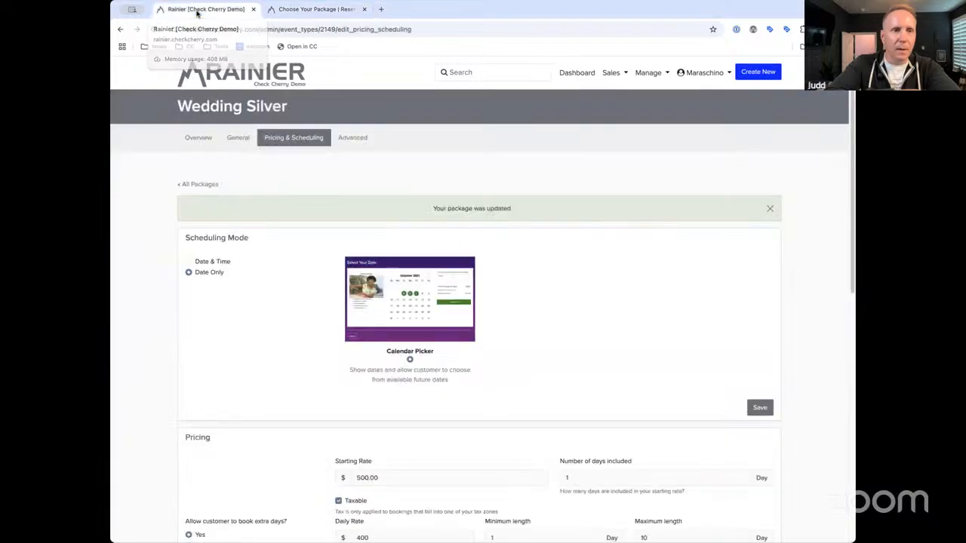
click(219, 263)
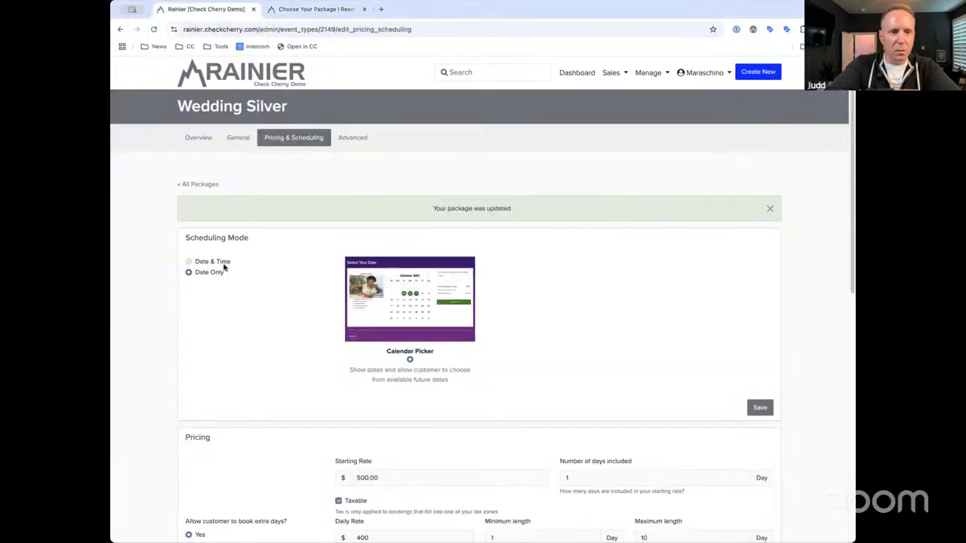
scroll(555, 360, down, 2)
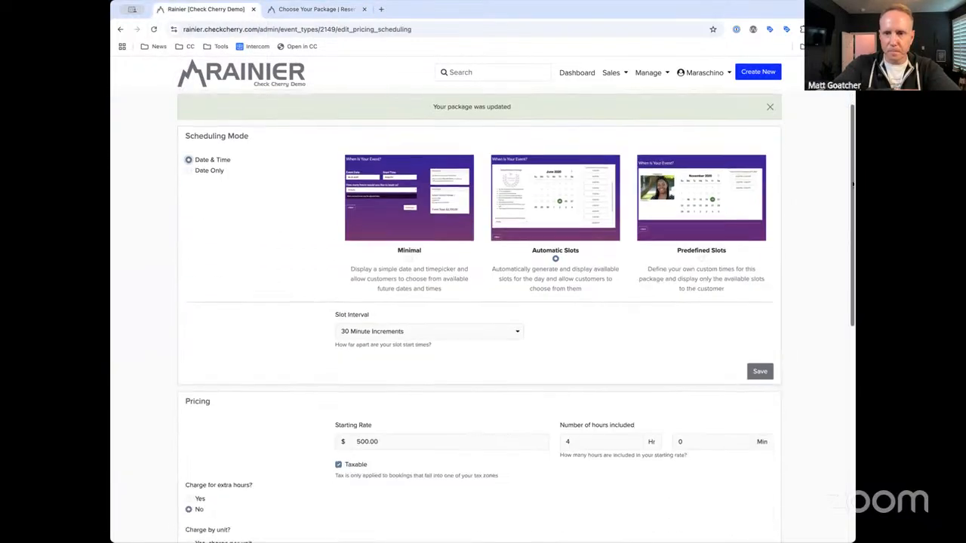
click(757, 267)
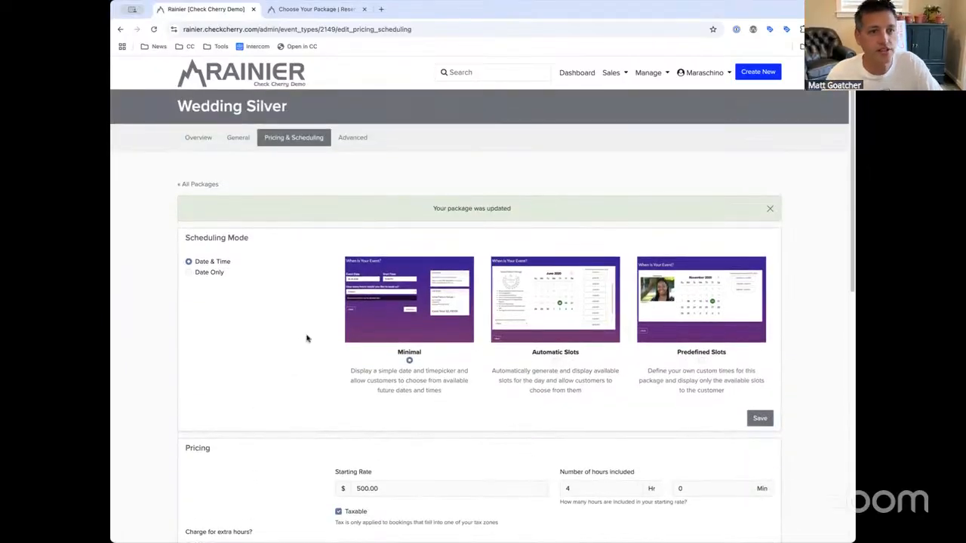
scroll(307, 339, down, 4)
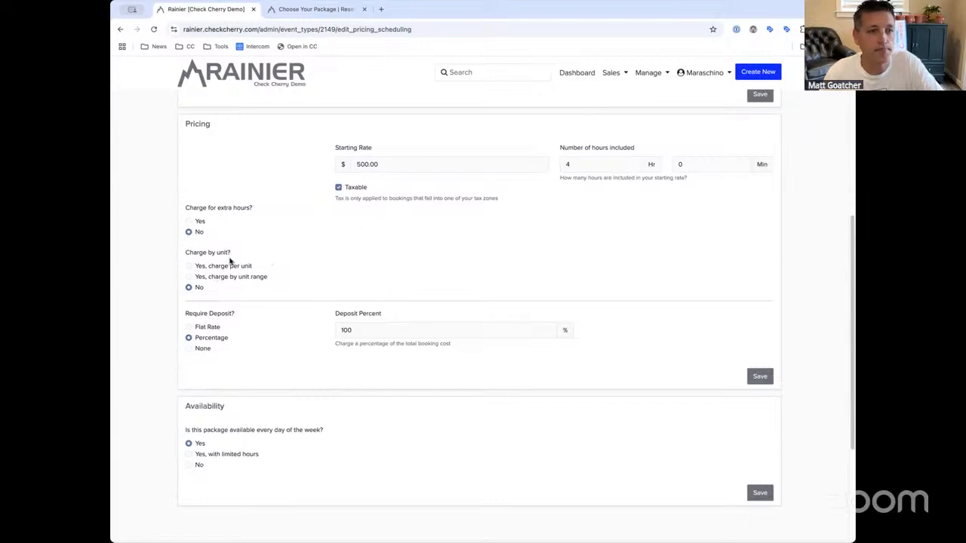
drag(221, 292, 187, 251)
click(179, 257)
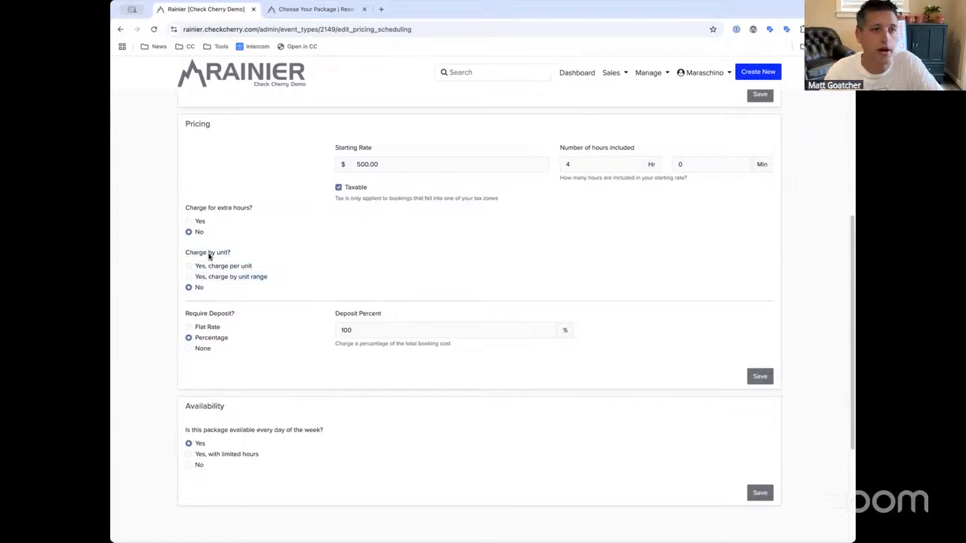
drag(258, 254, 186, 253)
click(214, 259)
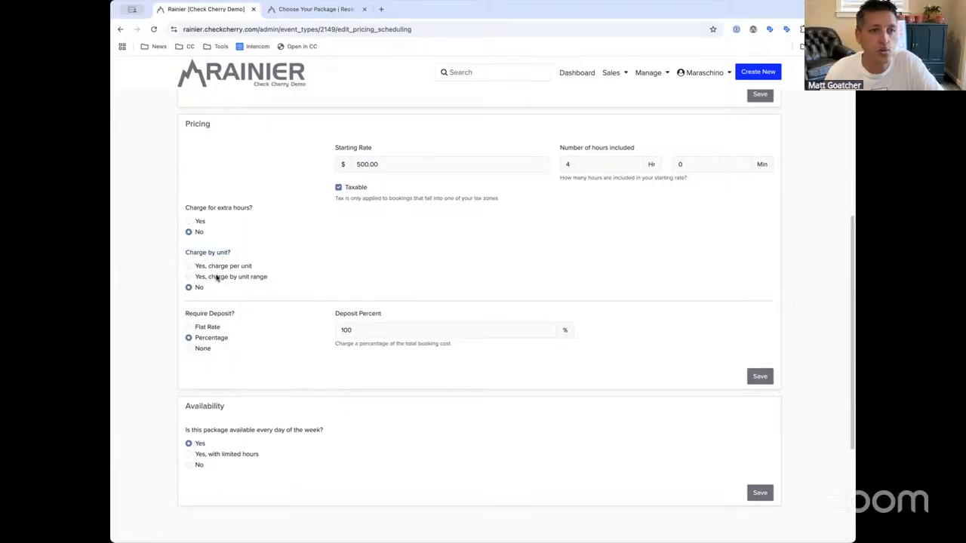
Switch Wedding Silver to charging by guest range and set the 0–100 guest tier to $100
click(213, 278)
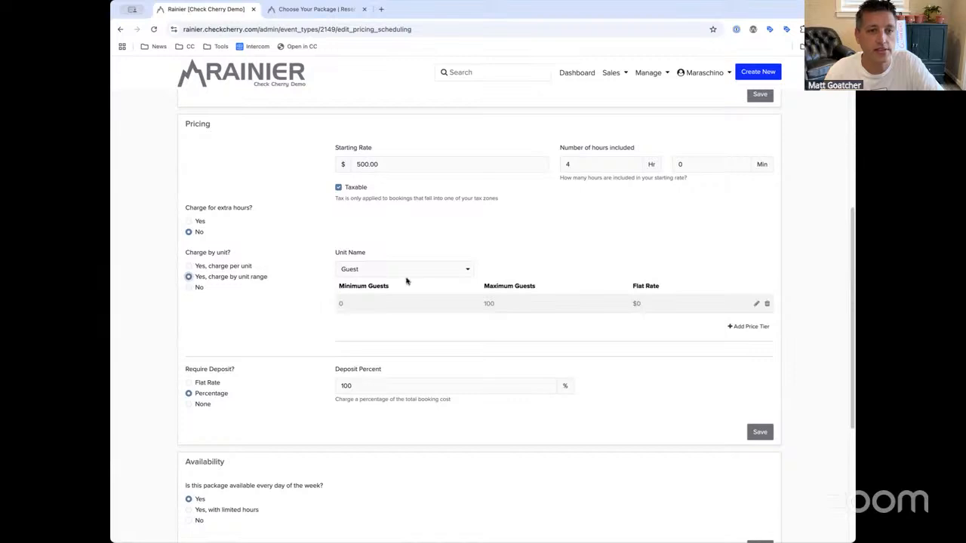
mouse_move(335, 304)
mouse_down()
mouse_move(394, 289)
mouse_move(332, 289)
mouse_up()
click(360, 305)
click(340, 302)
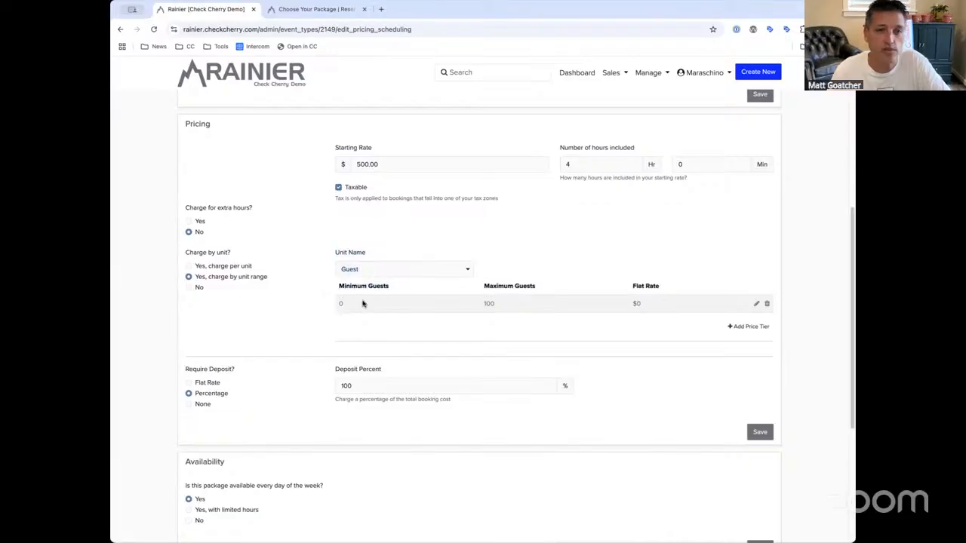
click(756, 303)
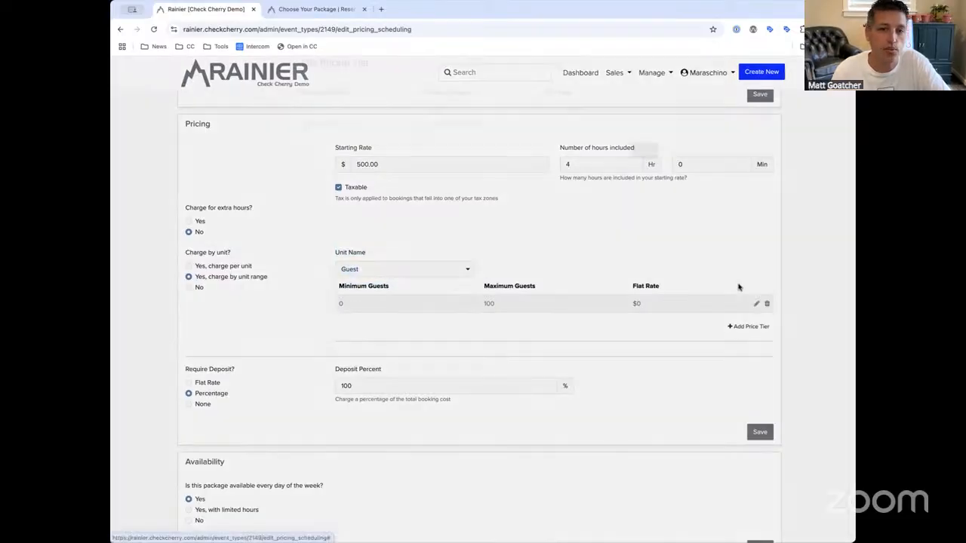
text(100)
click(645, 171)
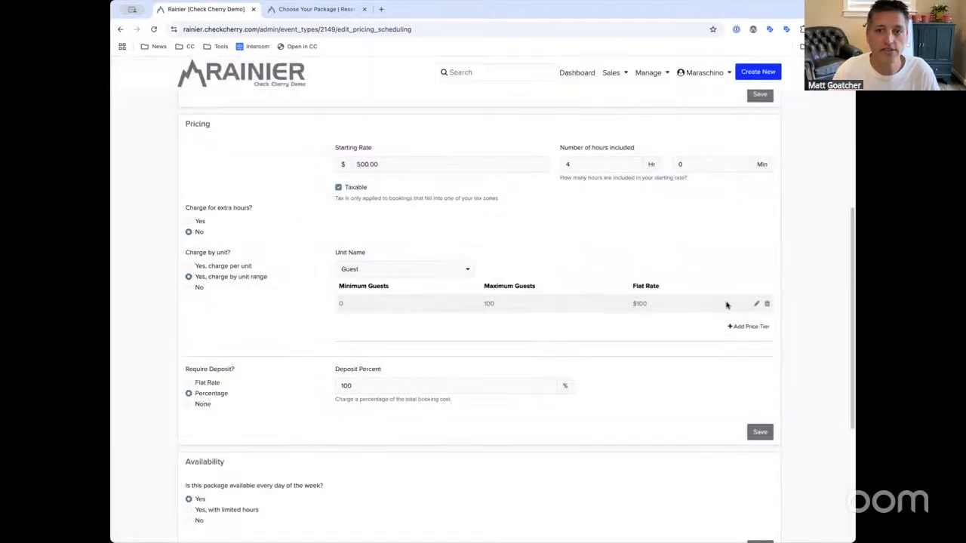
Add a second tier for 101–200 guests at a $200 flat rate
click(736, 327)
double_click(309, 130)
text(101)
key(Tab)
text(200)
key(Tab)
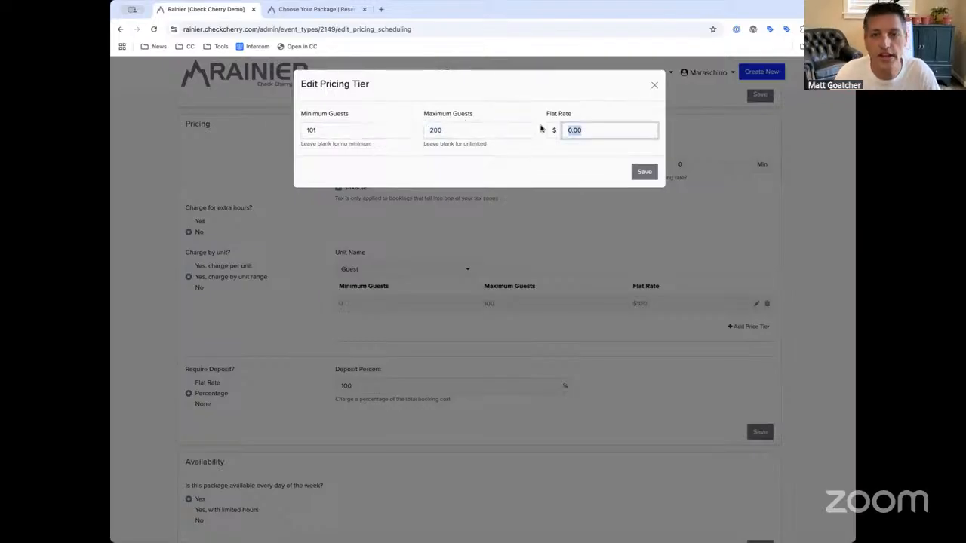
text(200)
click(644, 171)
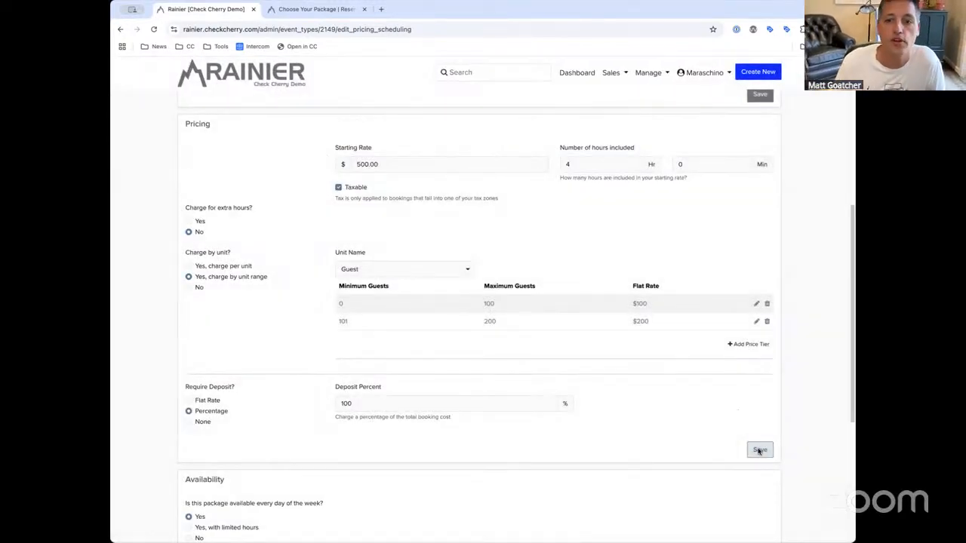
Save the package pricing, leaving the 500.00 Starting Rate as it is
click(759, 452)
scroll(630, 377, down, 6)
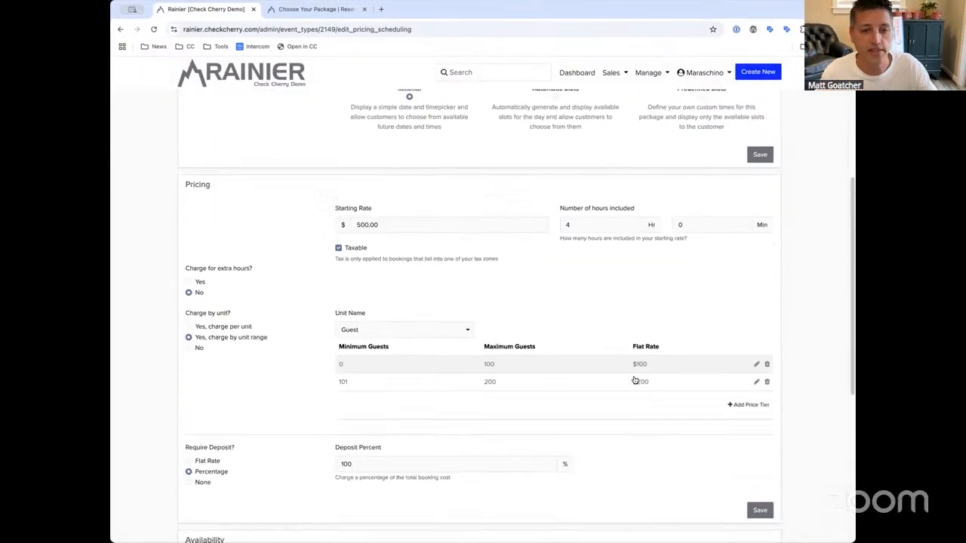
scroll(541, 331, up, 3)
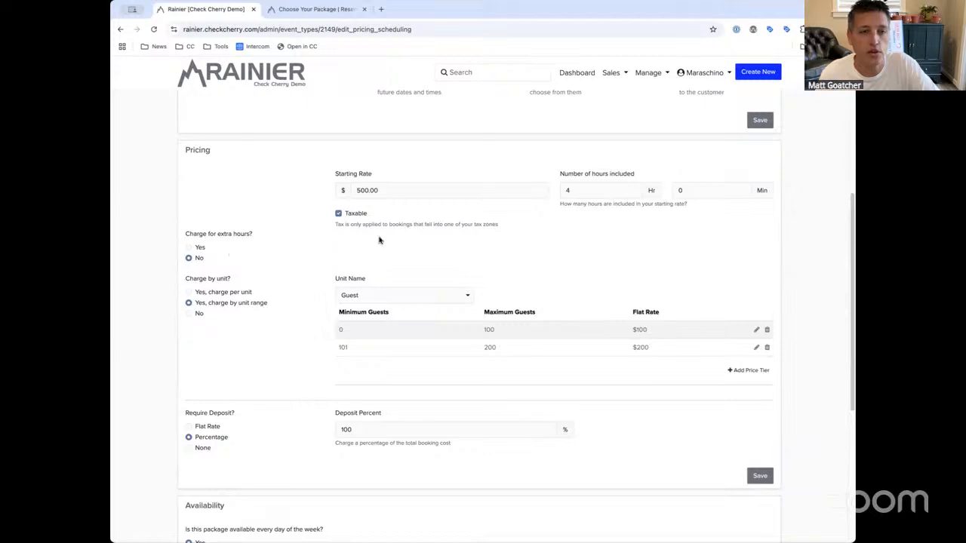
click(337, 194)
click(410, 323)
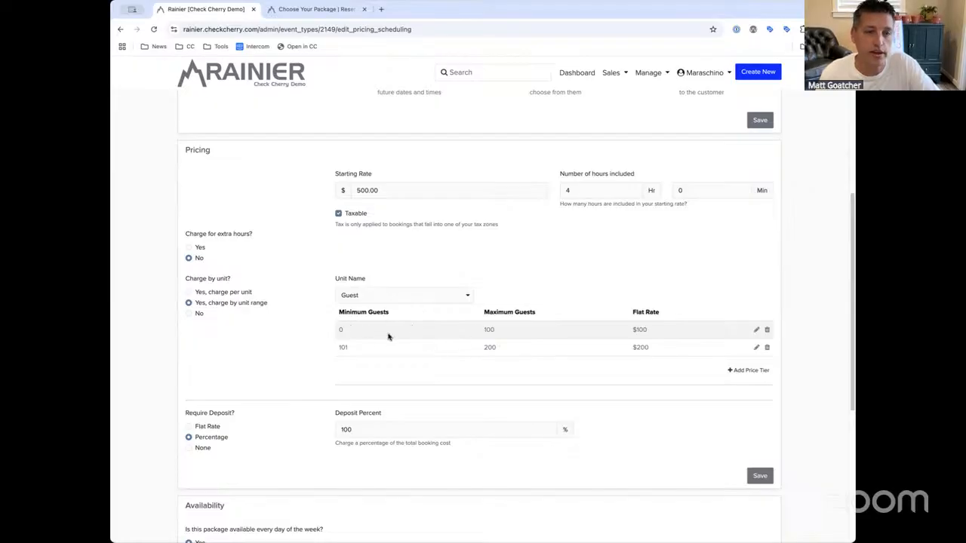
Reload the booking preview, choose 100 or less guests, and continue to see the $600 package price
click(322, 14)
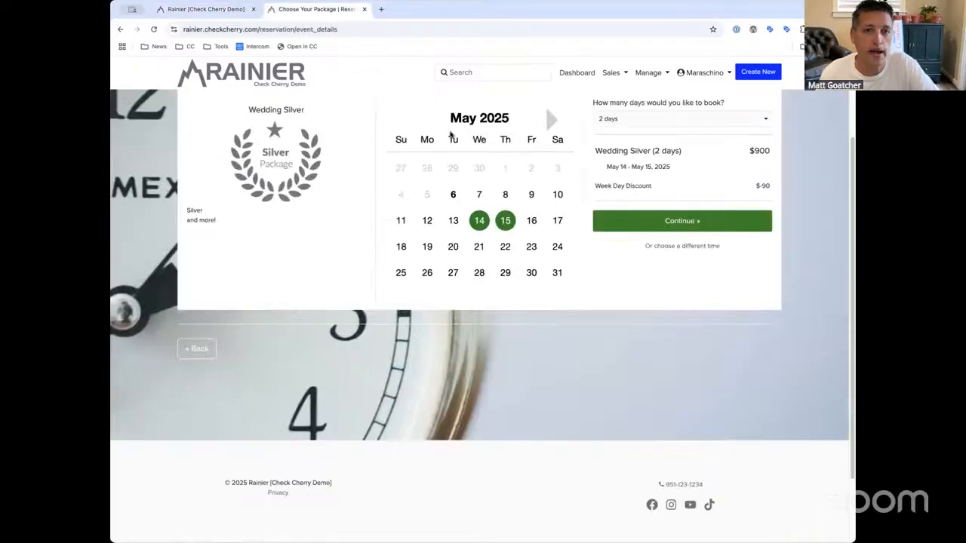
key(super+r)
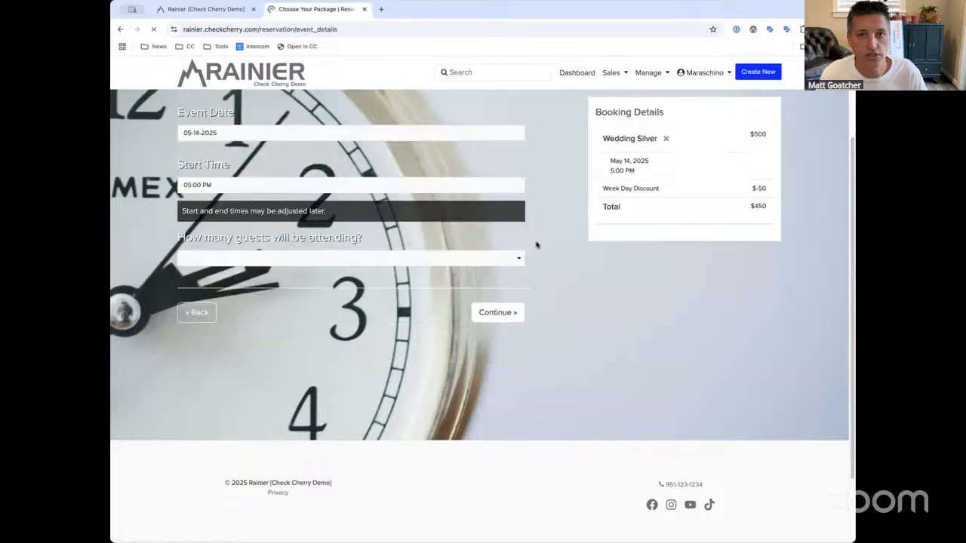
scroll(339, 287, up, 3)
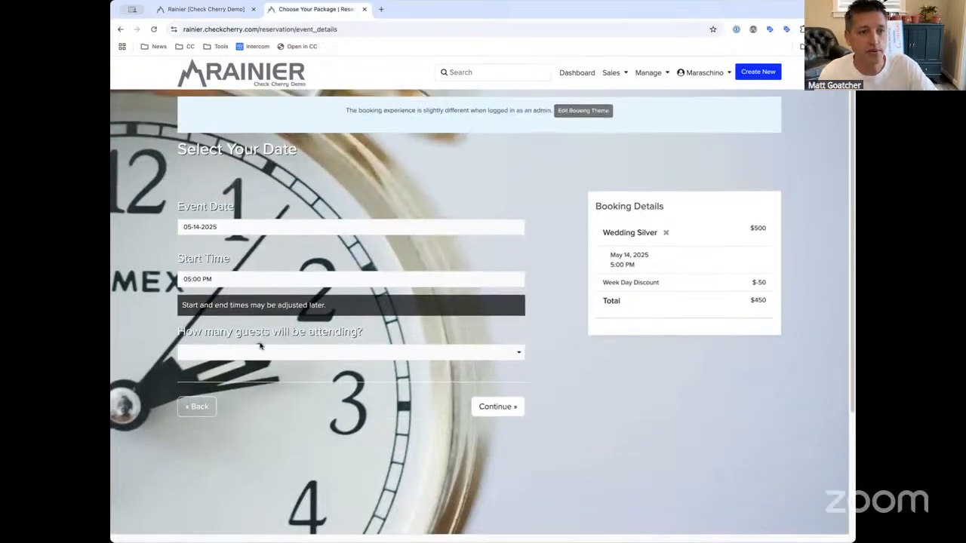
click(259, 352)
click(350, 363)
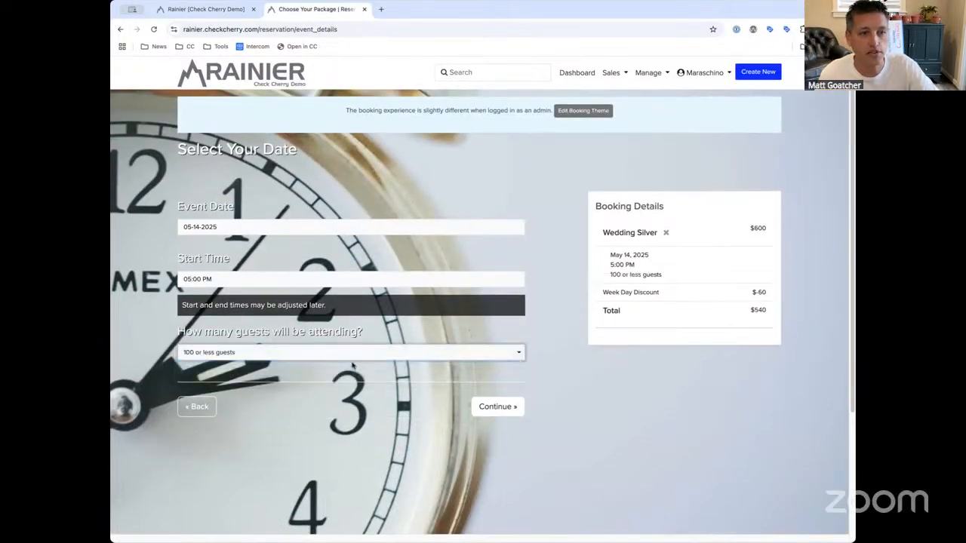
click(494, 406)
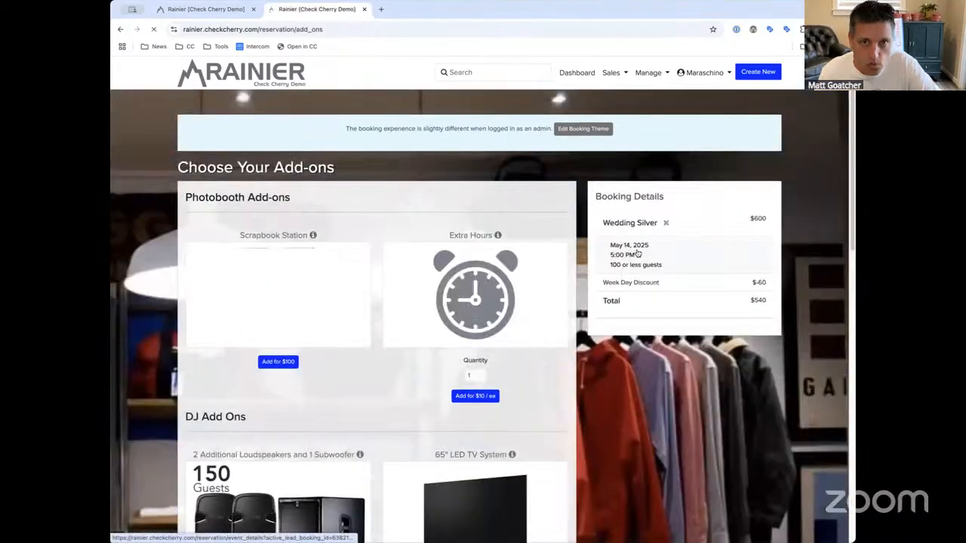
scroll(643, 261, left, 5)
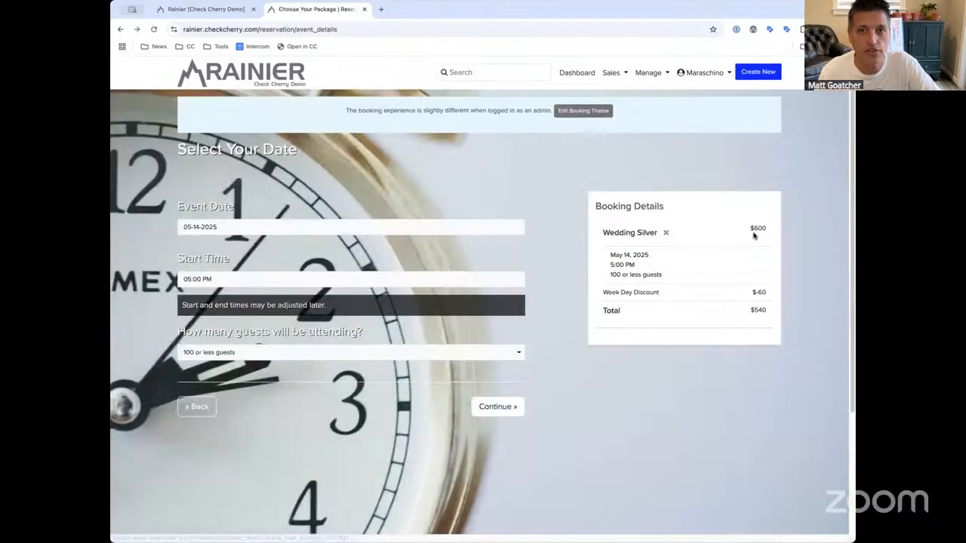
double_click(758, 228)
Change Wedding Silver's Starting Rate from 500.00 to 0 and save it
click(209, 10)
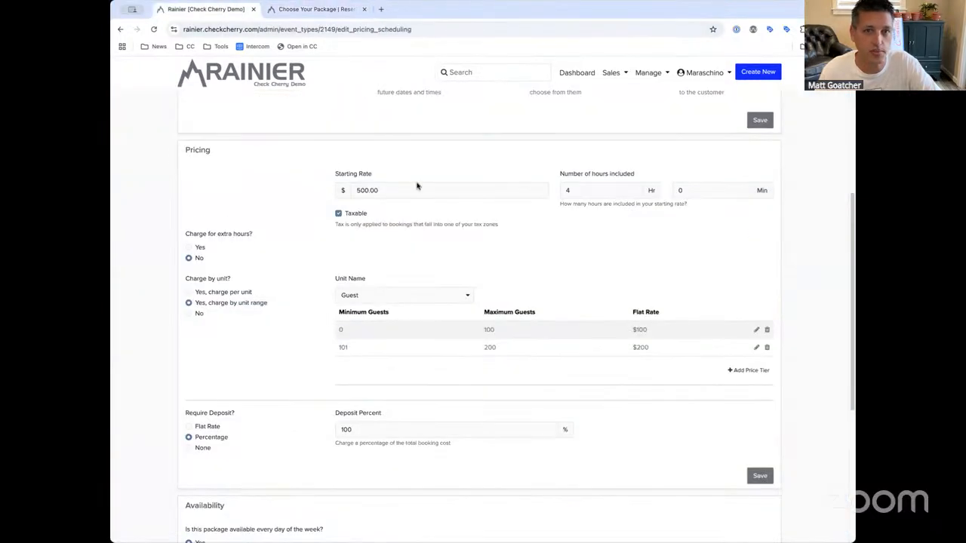
click(373, 190)
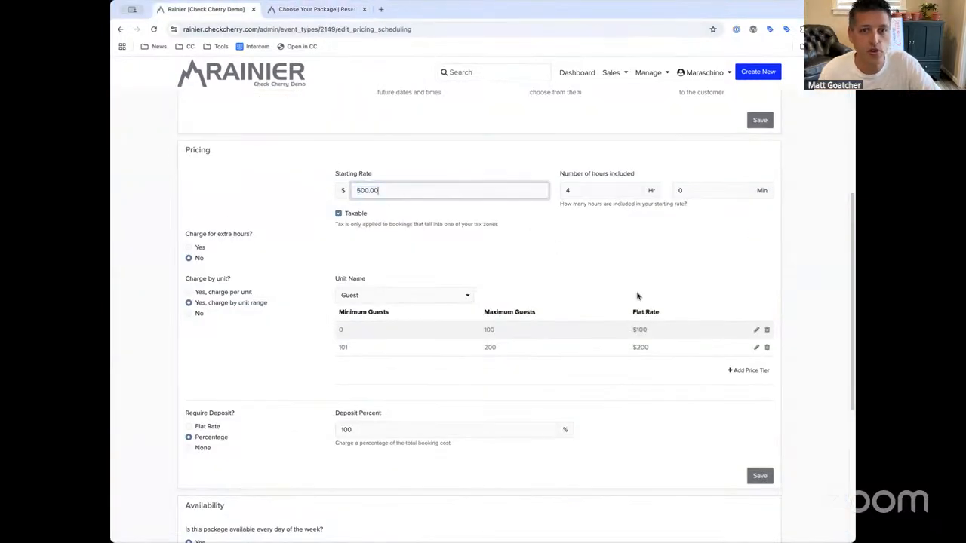
double_click(641, 330)
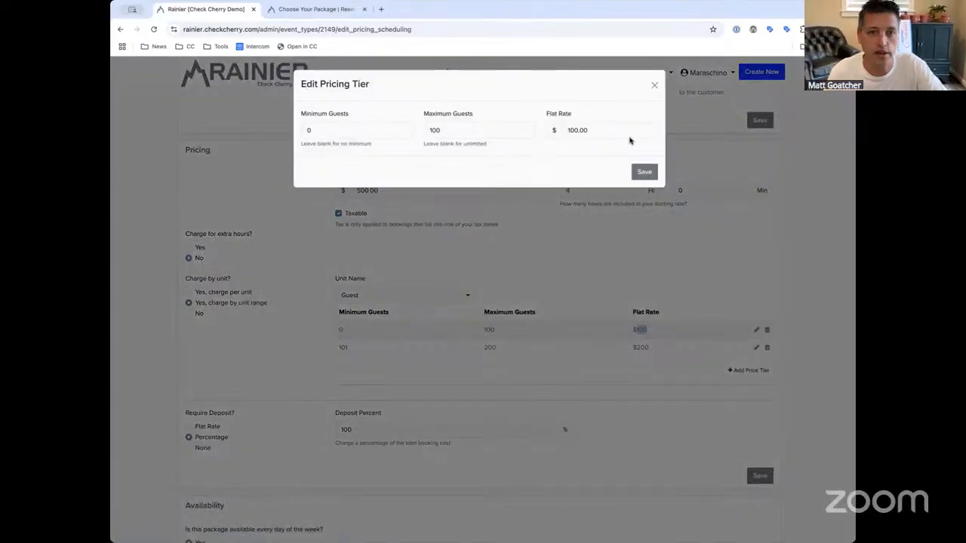
click(653, 88)
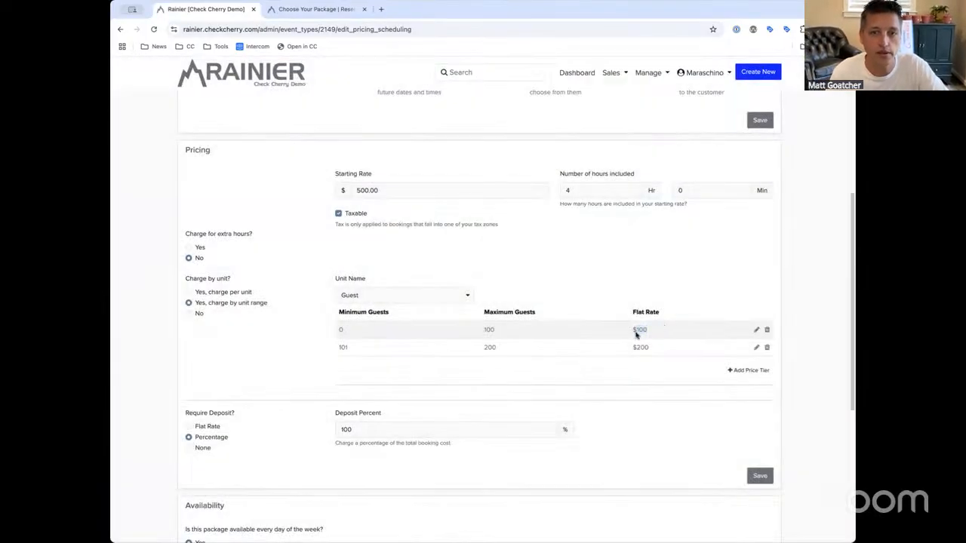
click(402, 190)
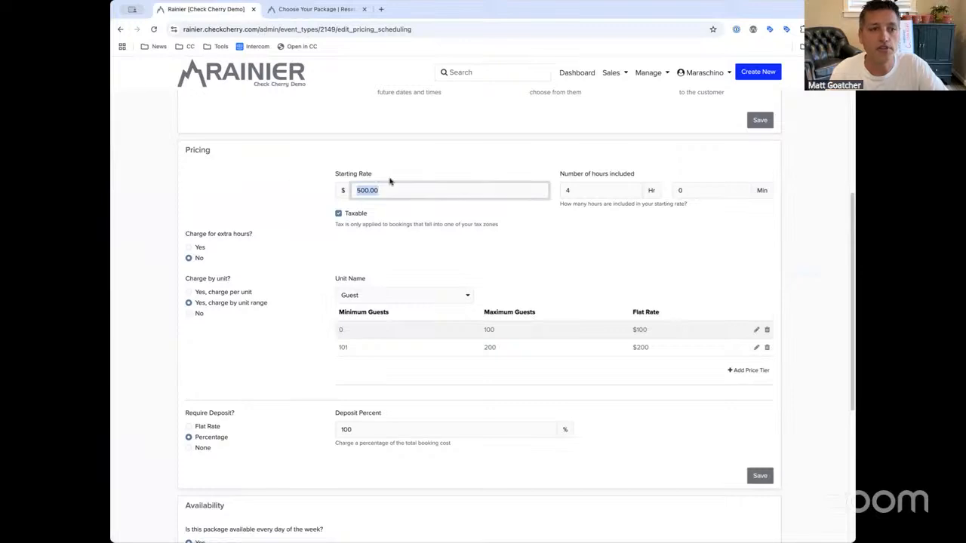
text(0)
click(415, 175)
drag(380, 188, 335, 188)
click(406, 172)
click(760, 476)
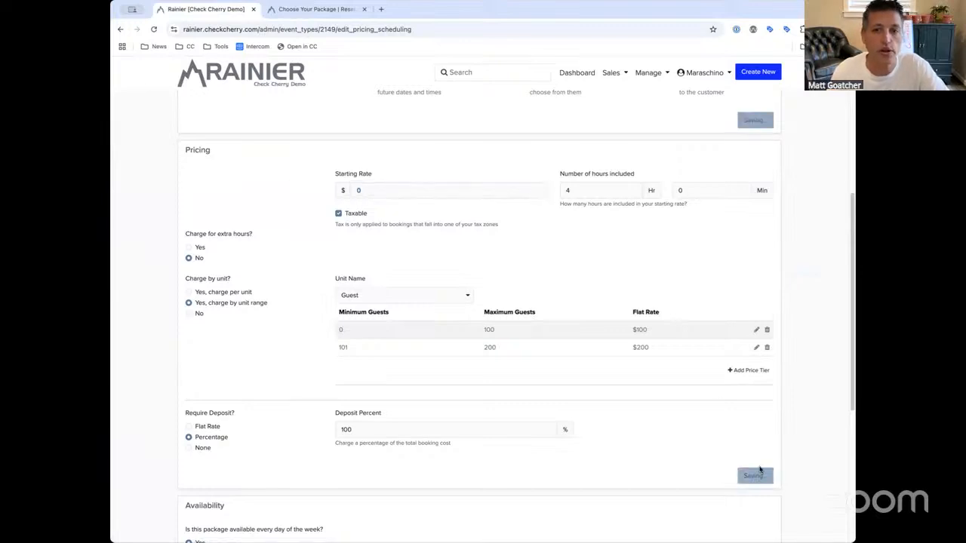
Preview the booking with 101 - 200 guests to check the new total
click(316, 9)
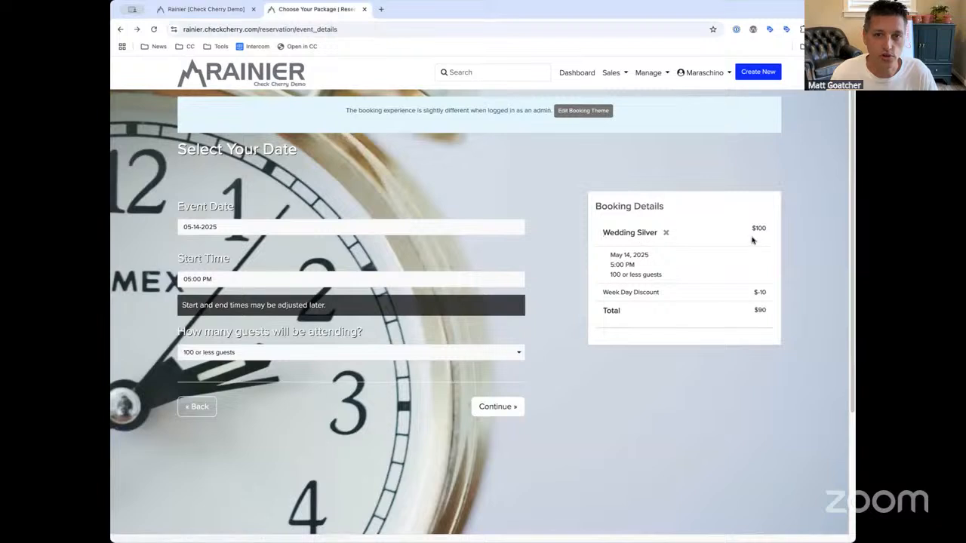
click(341, 352)
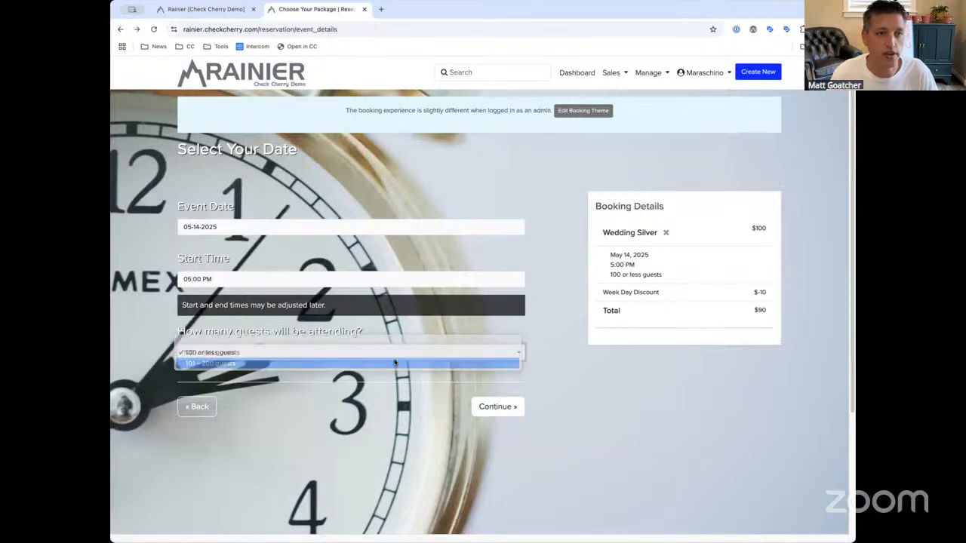
click(431, 359)
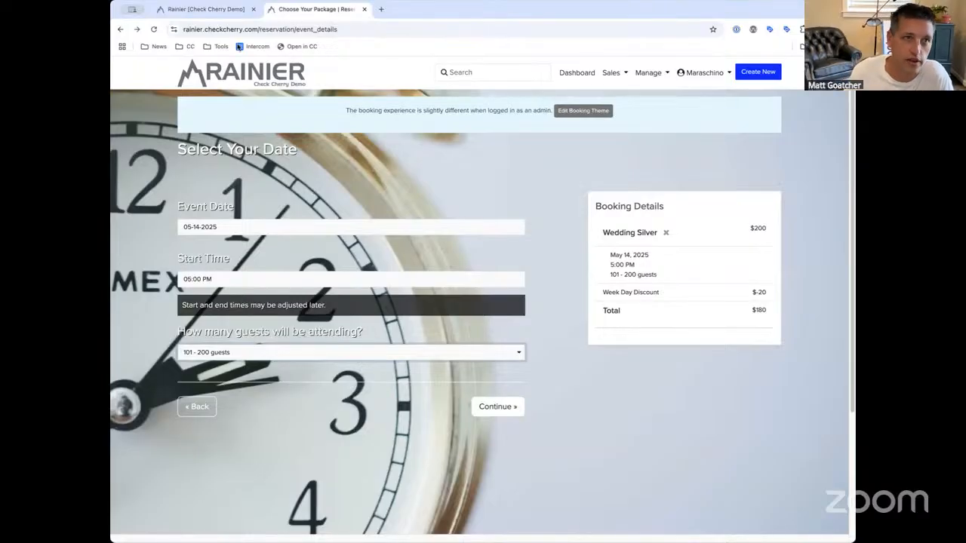
click(202, 10)
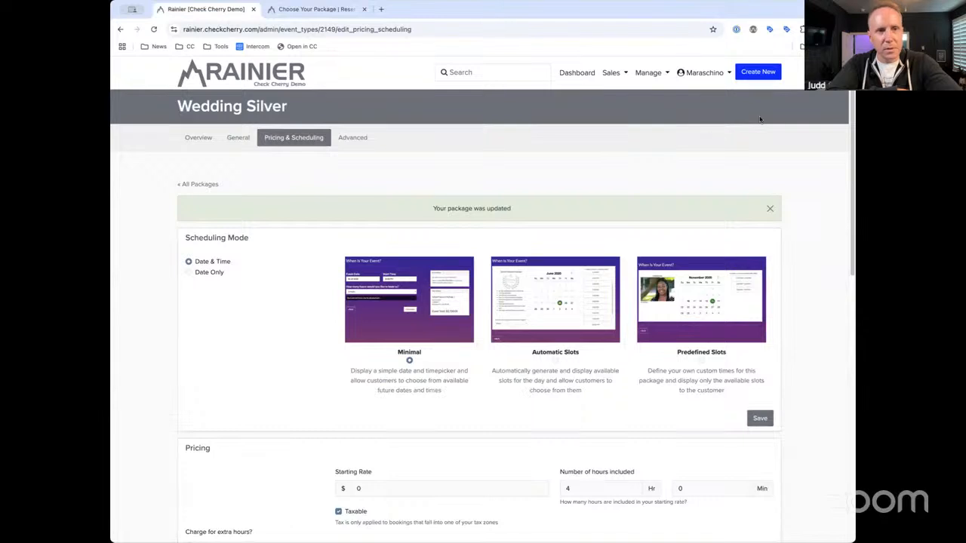
Switch to per-guest charging, price the 0–100 tier at $5 per guest, save, and refresh the preview
scroll(841, 98, down, 4)
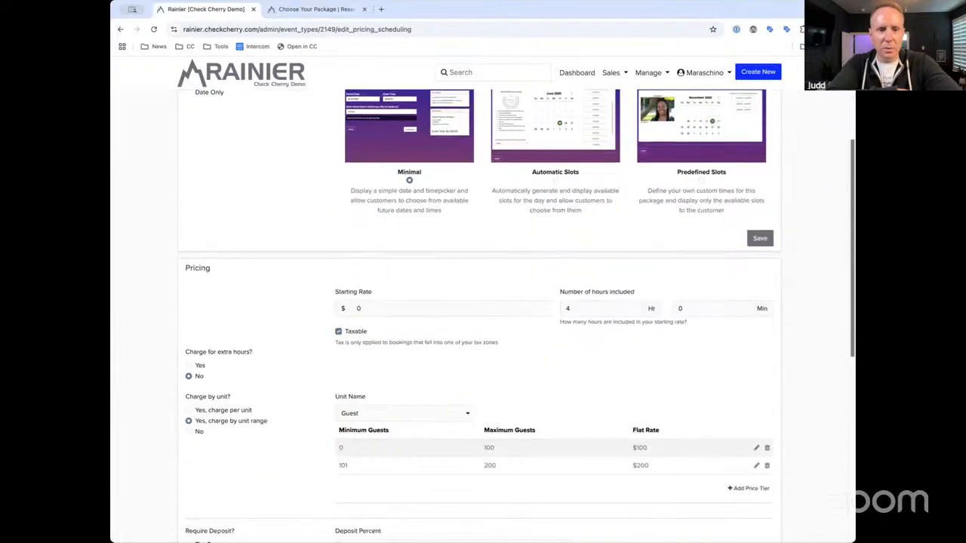
scroll(644, 259, down, 1)
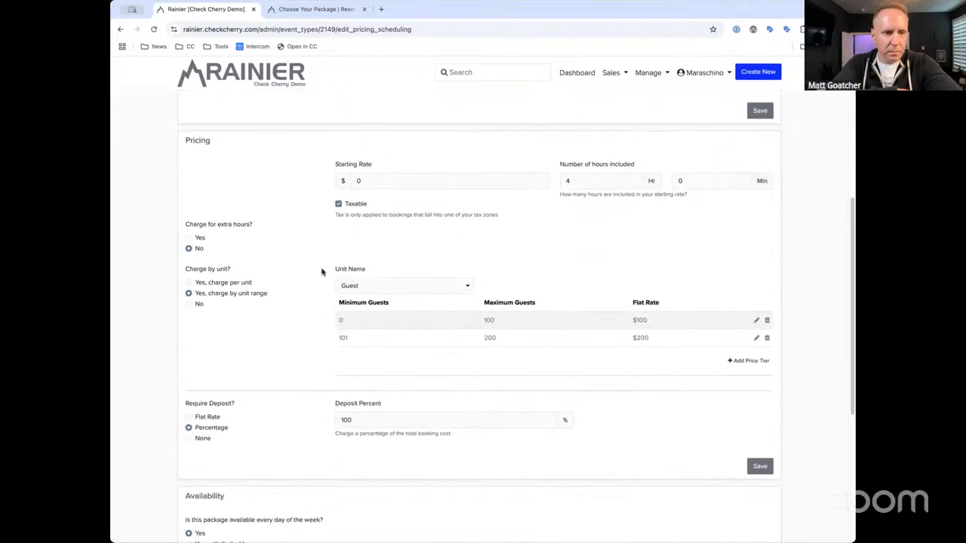
click(231, 284)
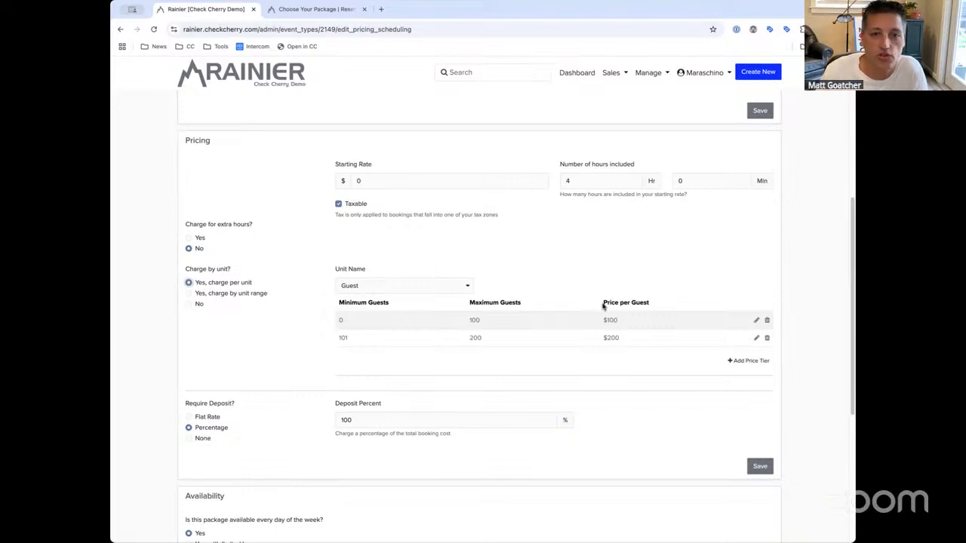
click(750, 320)
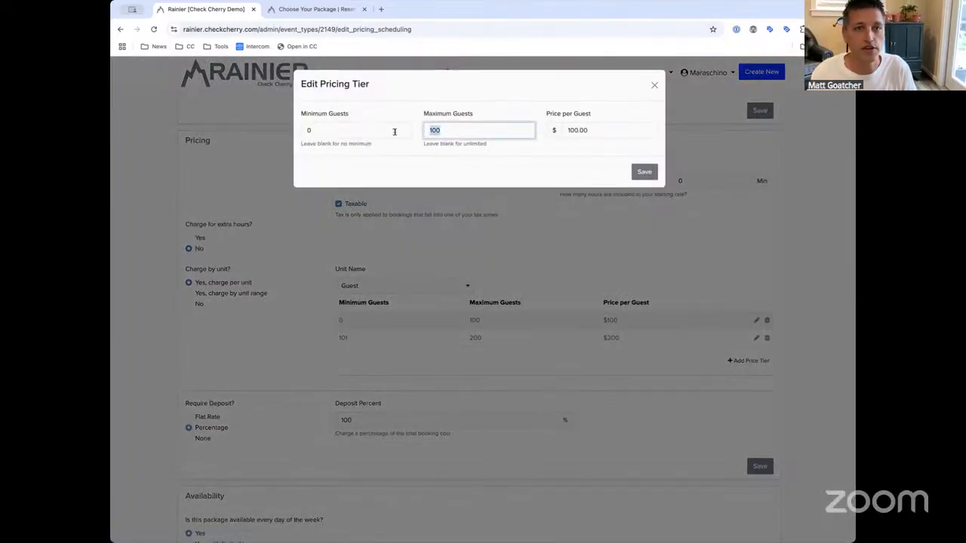
key(Tab)
text(4)
key(BackSpace)
text(5)
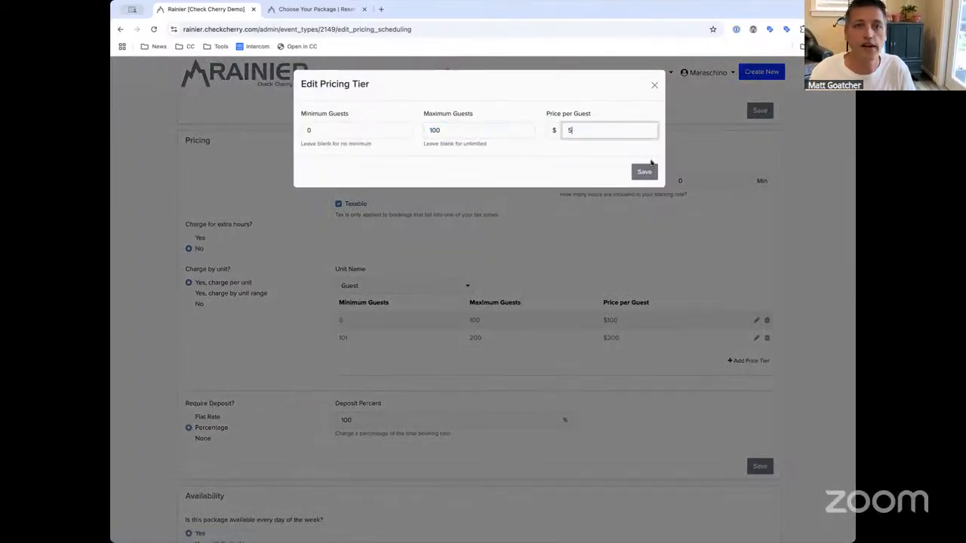
click(644, 170)
click(759, 466)
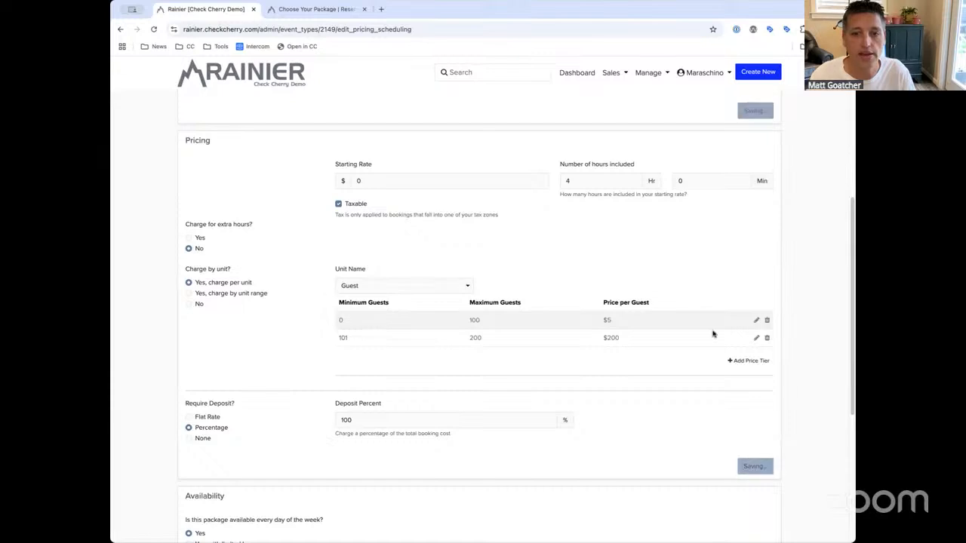
click(317, 9)
click(266, 354)
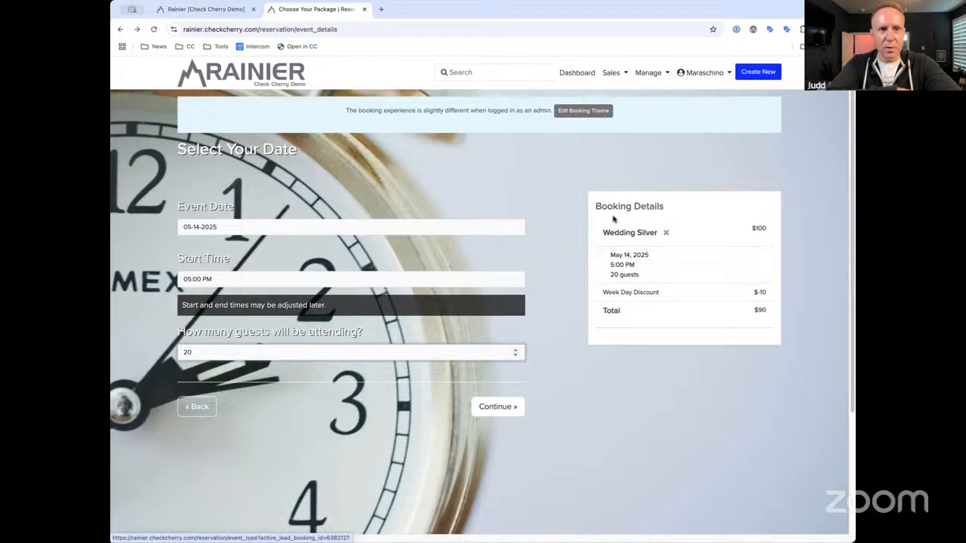
Try 20, 30, then 50 guests in the booking preview, reaching a $250 package price
click(543, 186)
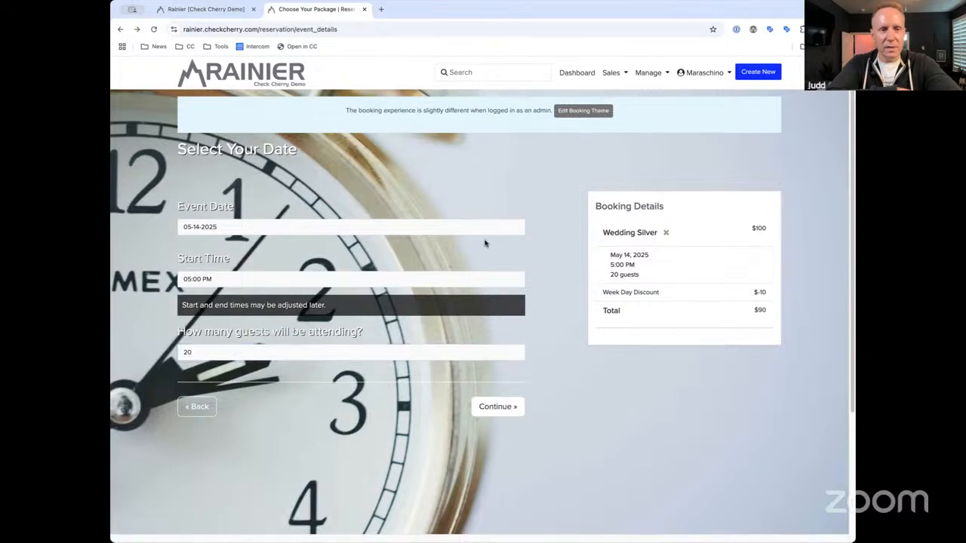
double_click(301, 348)
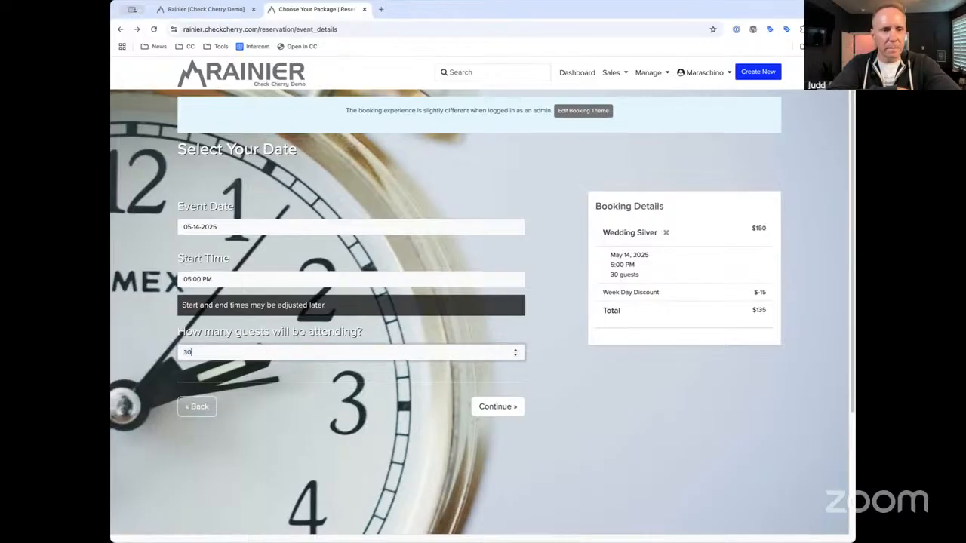
key(ctrl+a)
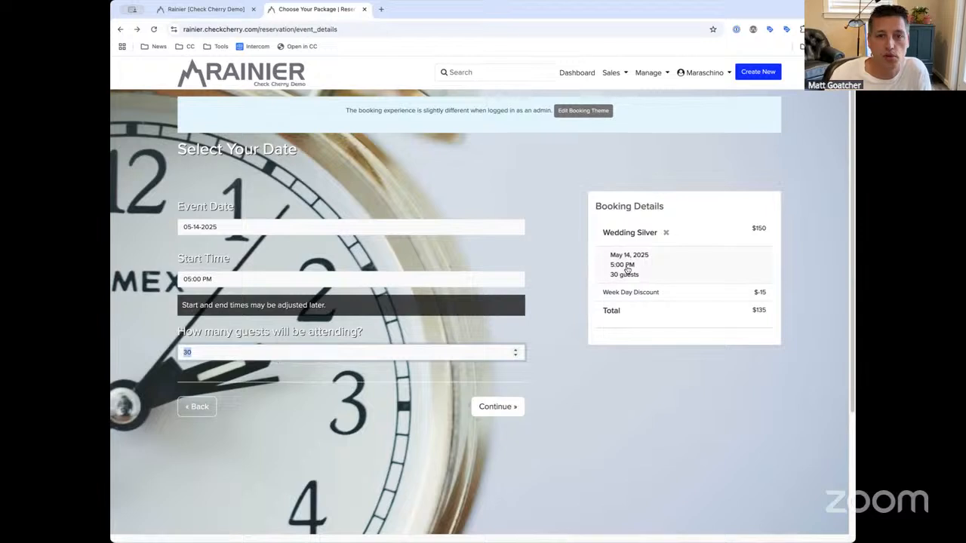
click(759, 227)
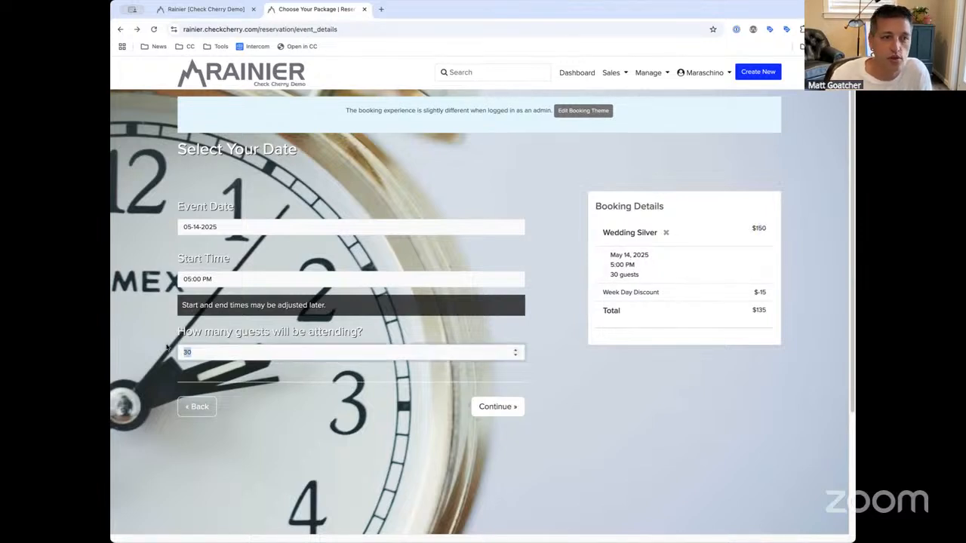
drag(216, 351, 153, 352)
text(50)
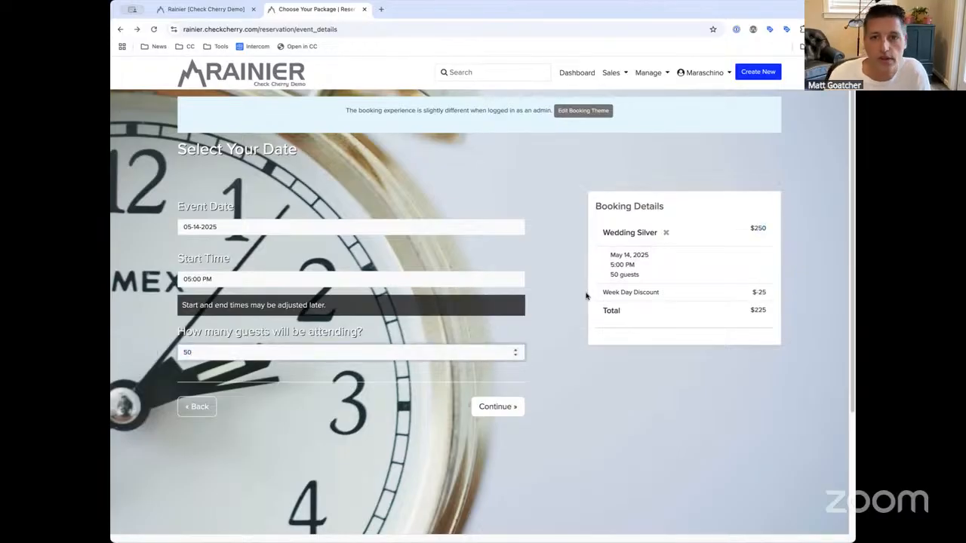
drag(749, 227, 781, 232)
click(781, 232)
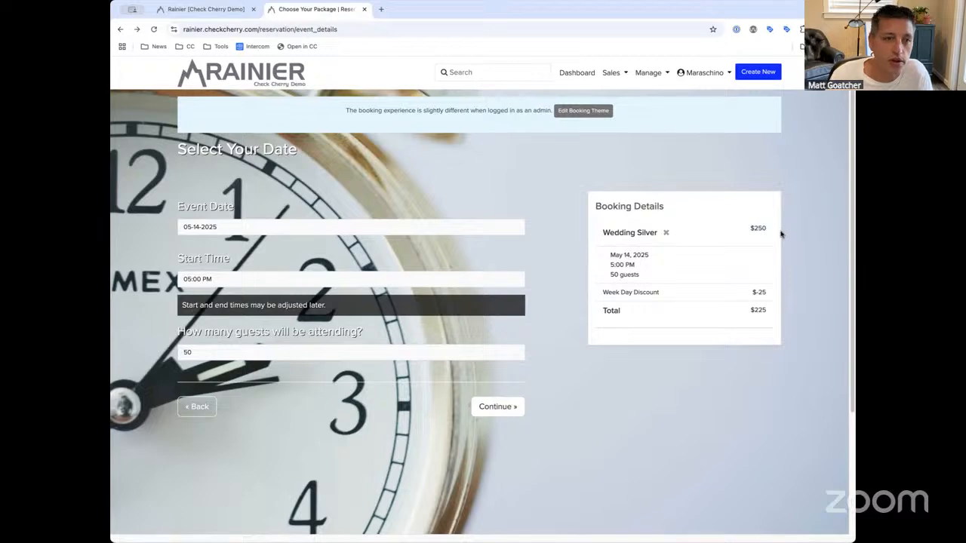
click(215, 9)
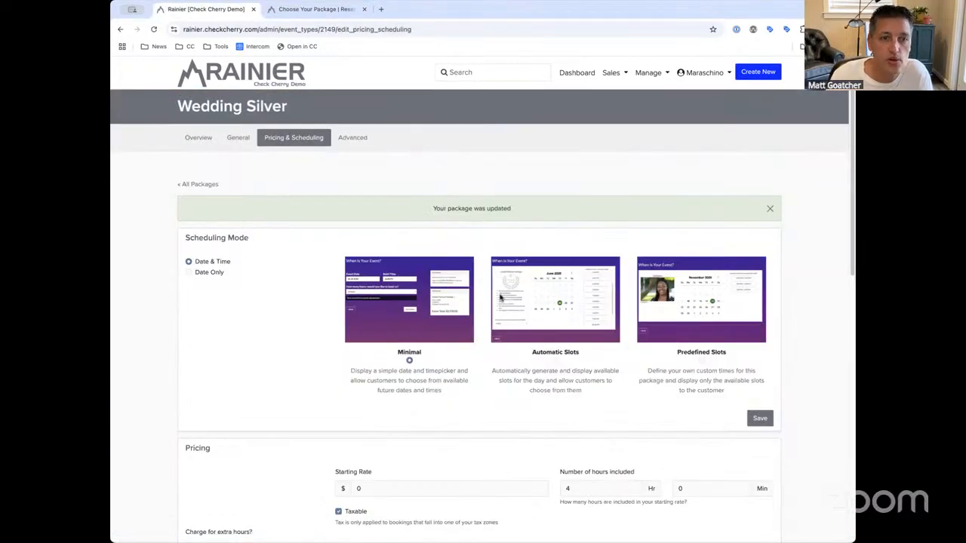
Confirm Guest remains the per-unit name and dismiss the management menu
scroll(501, 297, down, 10)
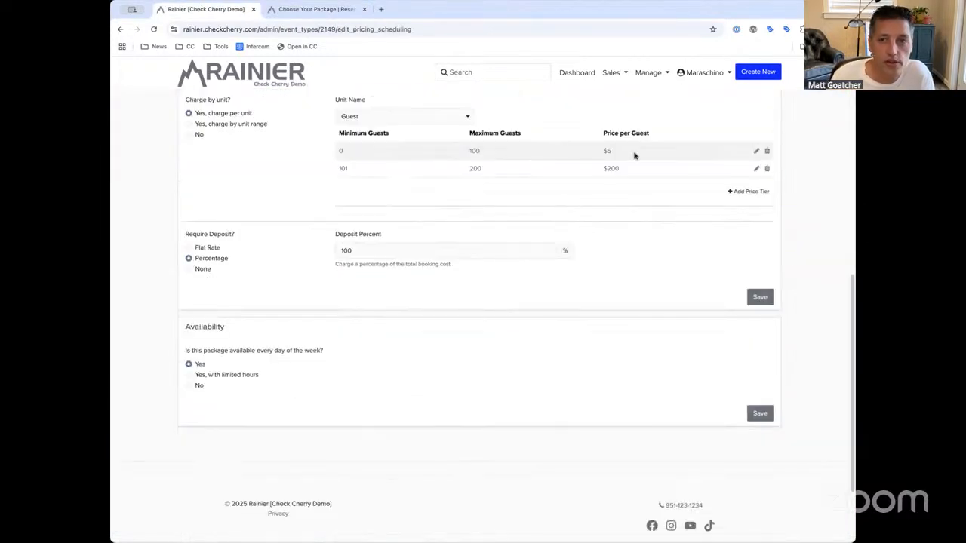
drag(851, 300, 850, 240)
click(408, 255)
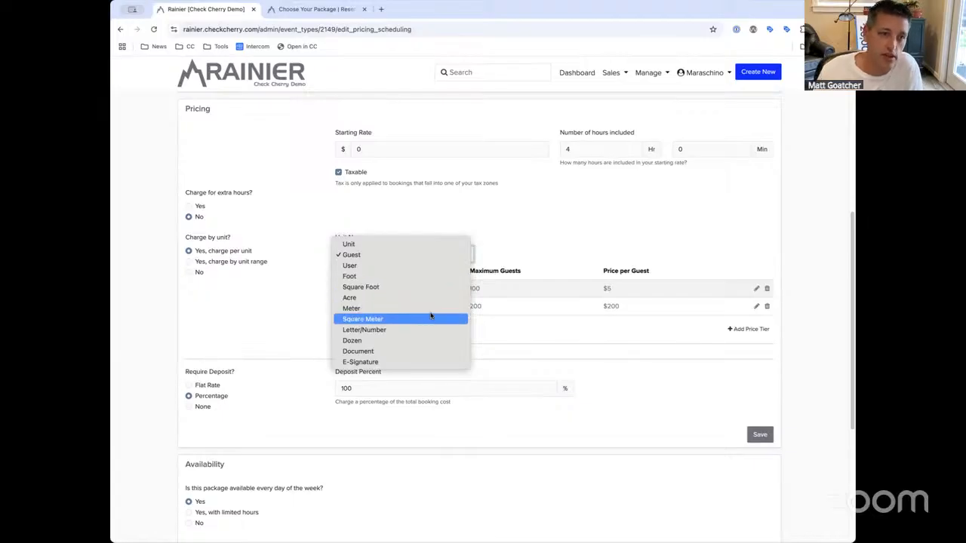
click(267, 328)
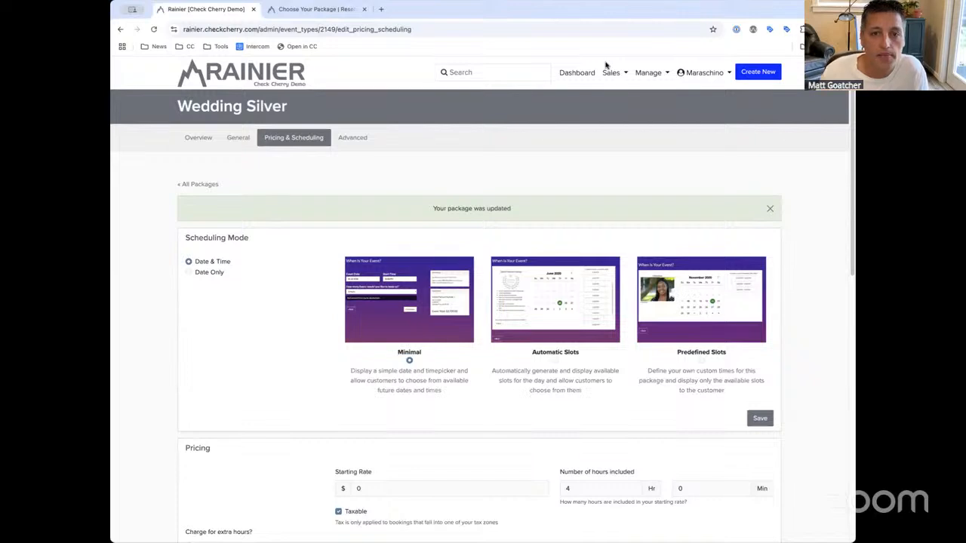
click(648, 72)
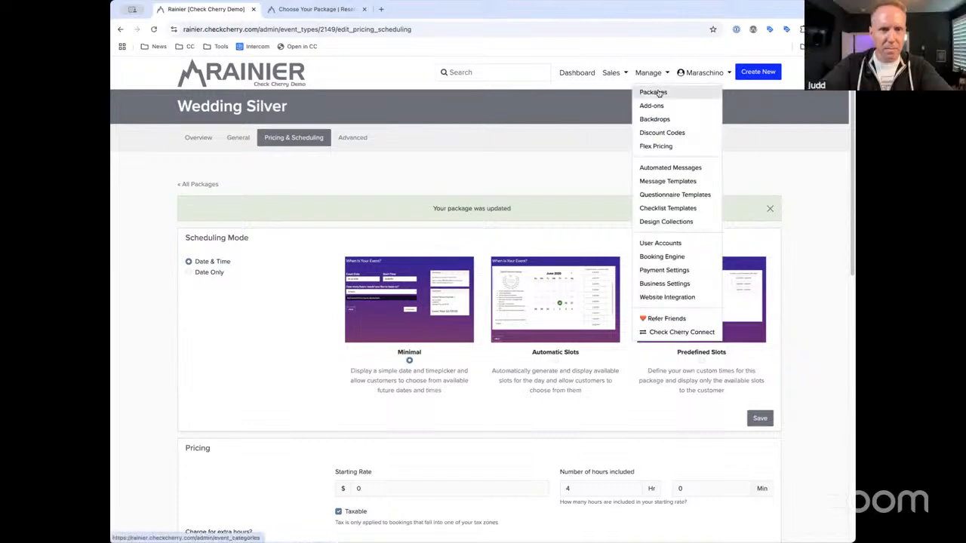
click(506, 189)
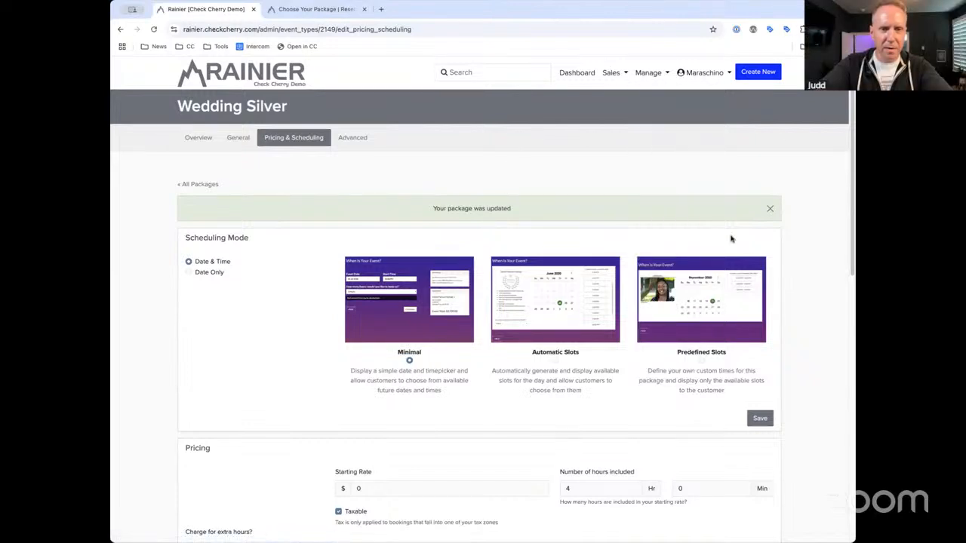
Look through Wedding Silver's Advanced settings, then return to Pricing & Scheduling
click(363, 144)
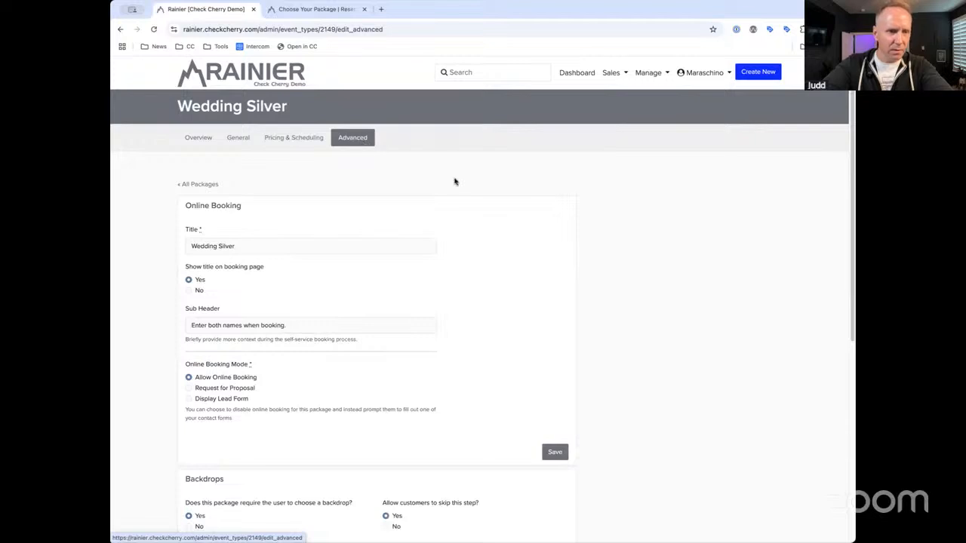
scroll(601, 203, down, 2)
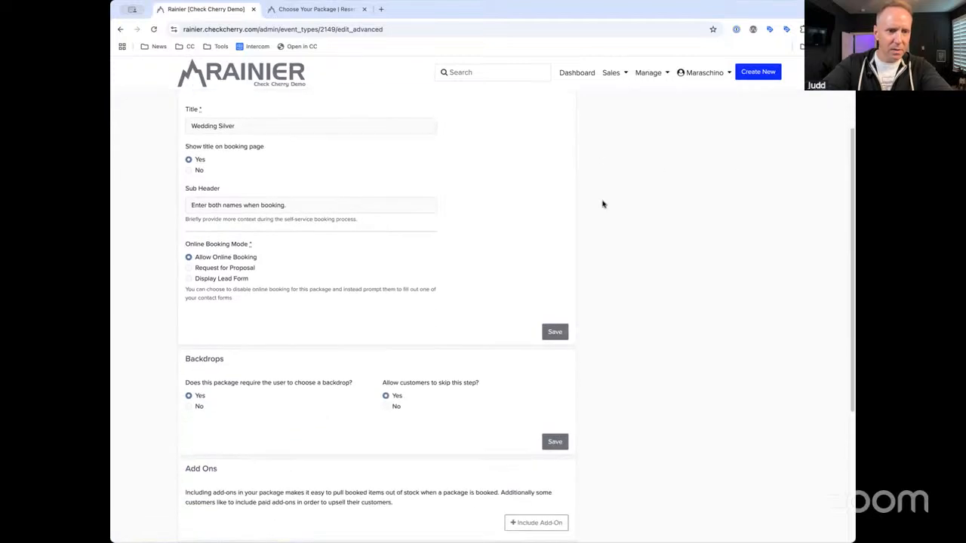
scroll(559, 226, up, 2)
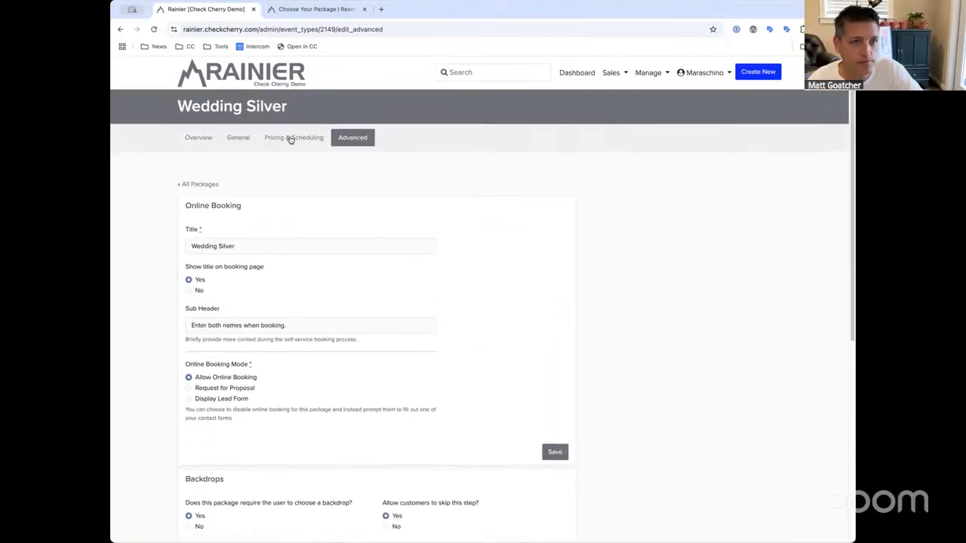
click(294, 139)
Turn on extra-hour charging, turn off per-unit charging, set Starting Rate to 500, and save
scroll(305, 300, down, 3)
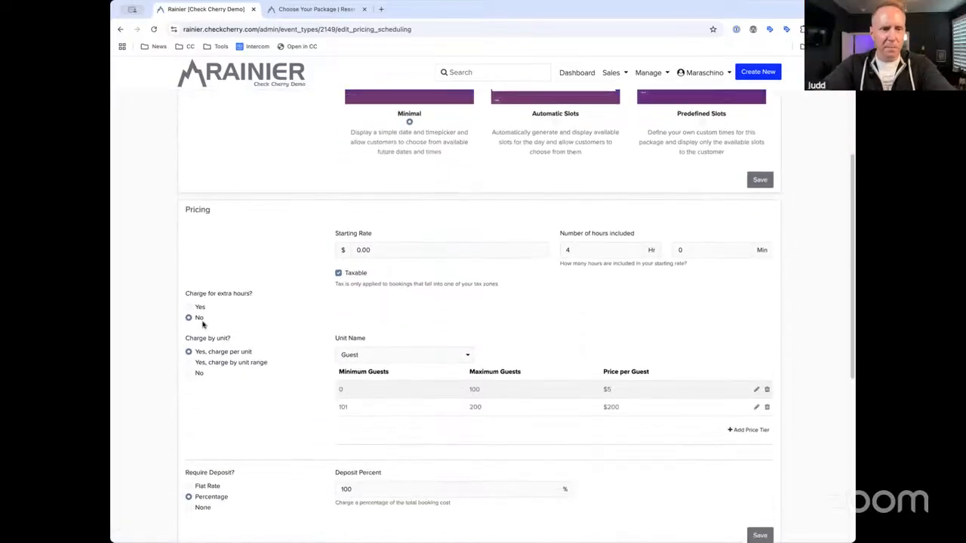
click(199, 308)
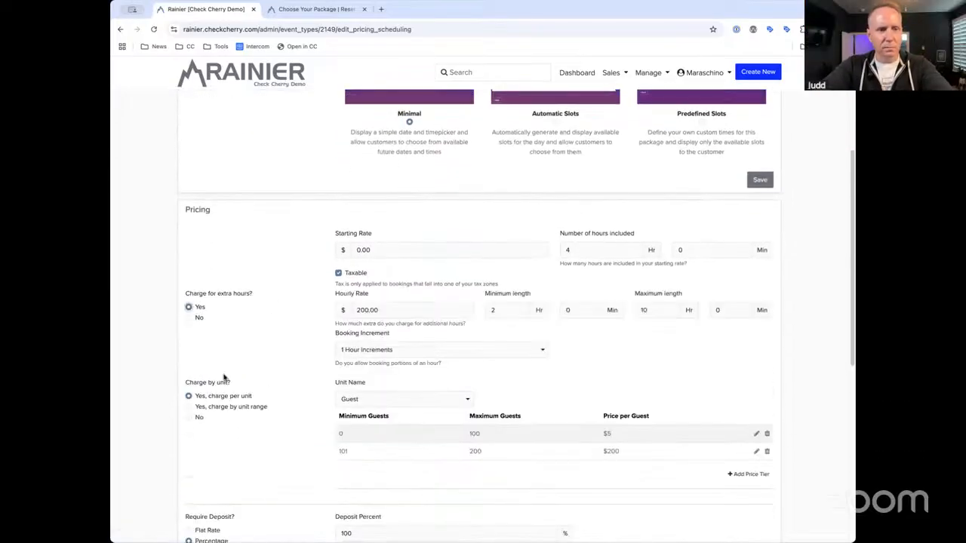
click(199, 417)
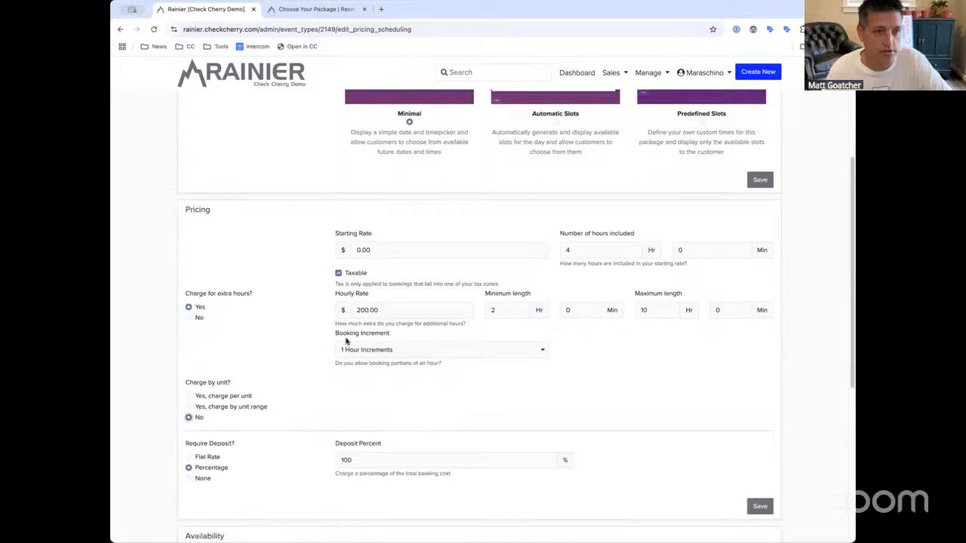
scroll(345, 340, up, 2)
click(427, 340)
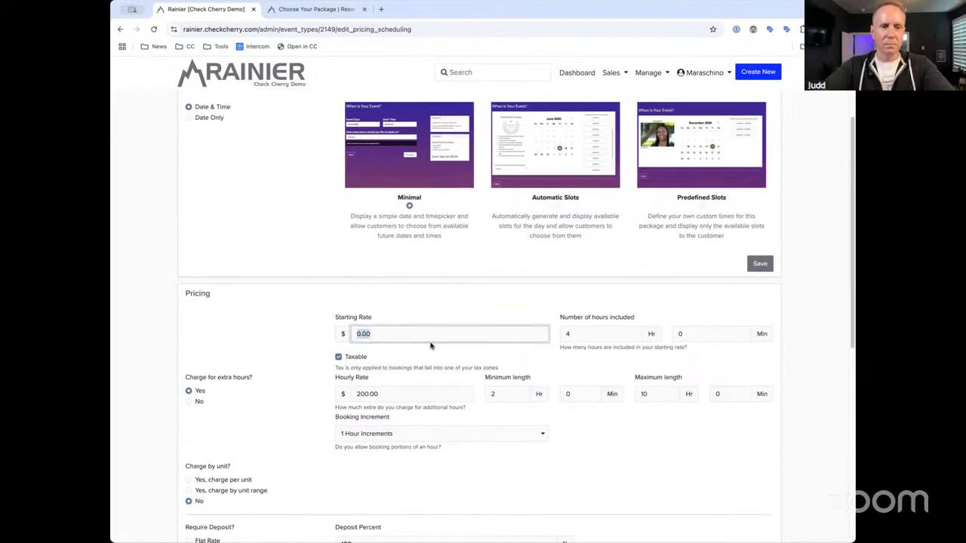
text(500)
key(Tab)
click(458, 367)
drag(404, 393, 338, 387)
click(437, 379)
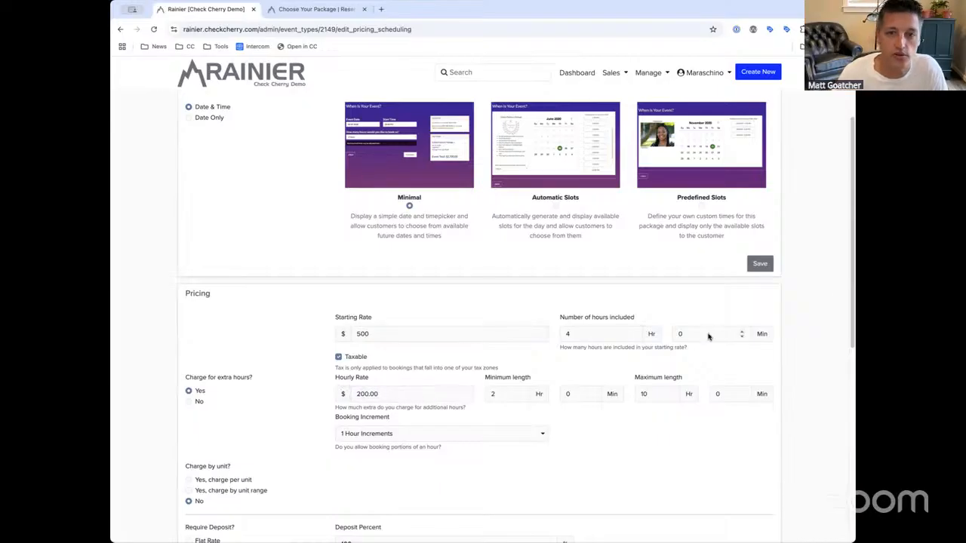
click(756, 267)
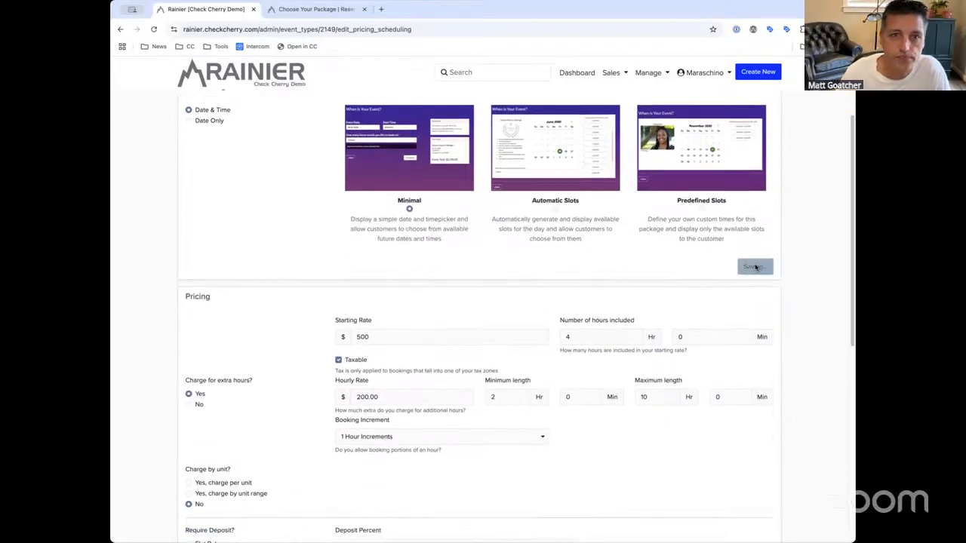
Open Wedding Silver's Advanced settings and locate the Add Ons section
click(347, 136)
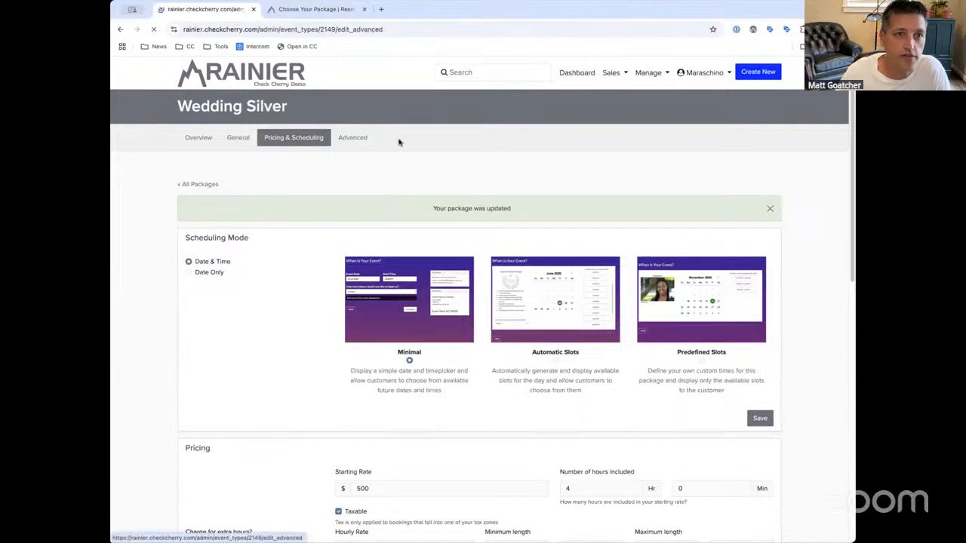
scroll(850, 202, down, 2)
scroll(850, 203, down, 5)
mouse_move(219, 310)
mouse_down()
mouse_move(186, 308)
mouse_move(227, 309)
mouse_up()
click(211, 315)
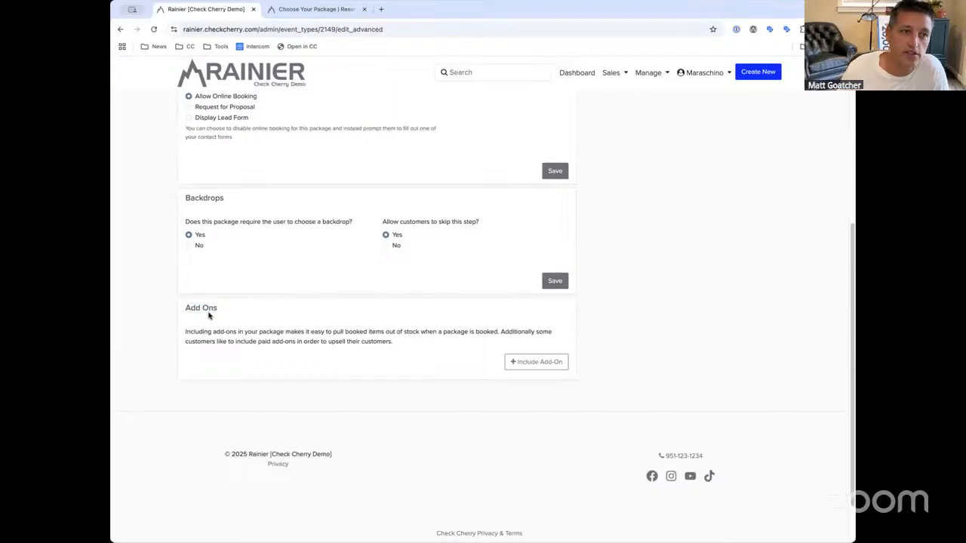
click(659, 73)
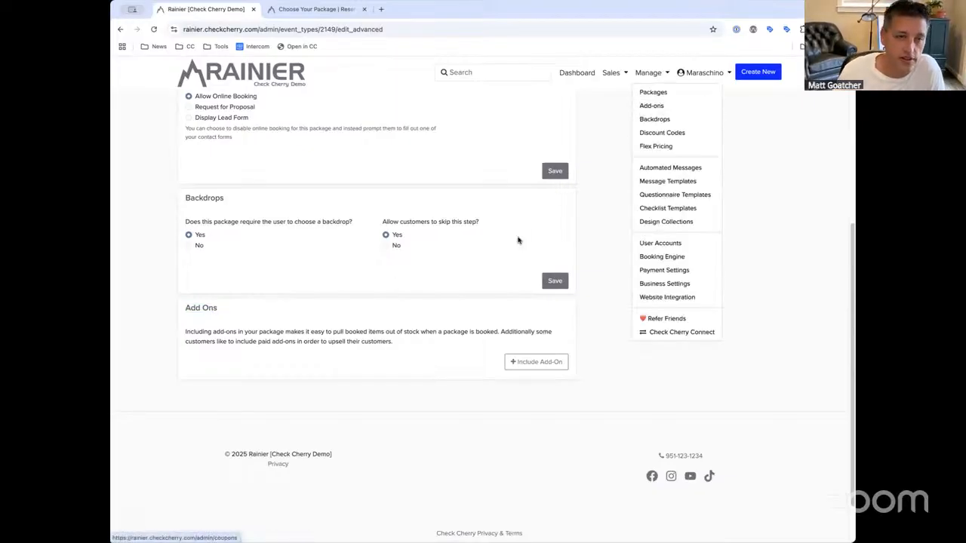
click(269, 325)
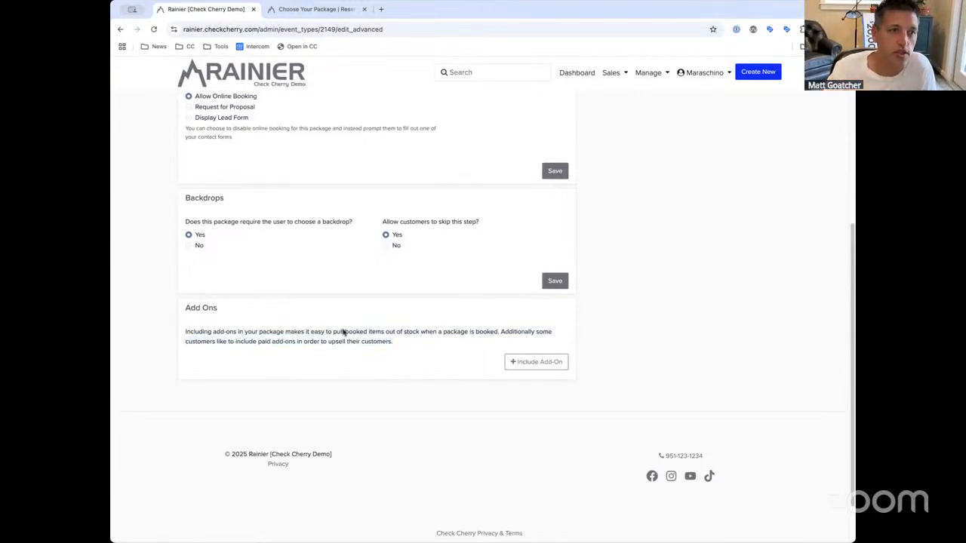
Include the 2 Additional Loudspeakers and 1 Subwoofer add-on, quantity 1, at no charge
click(519, 364)
click(415, 255)
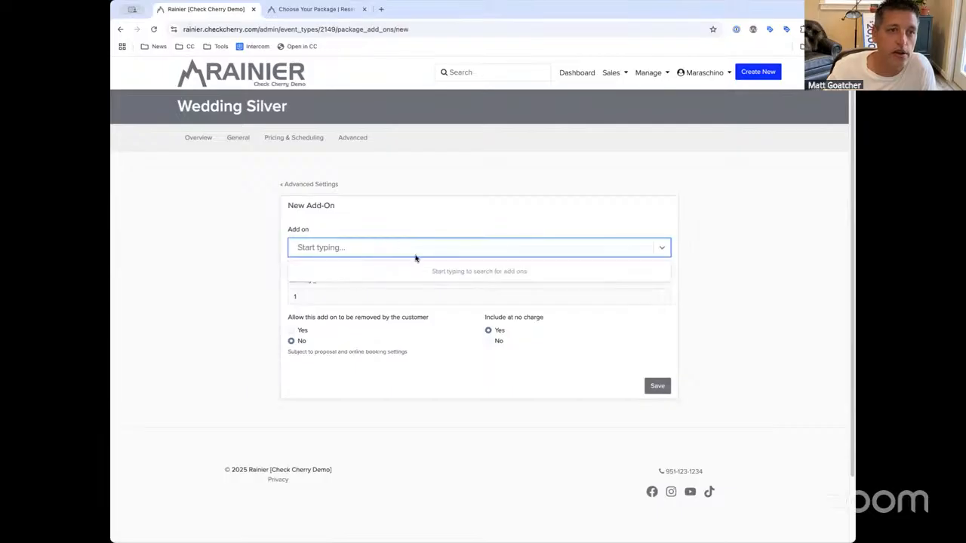
text(2)
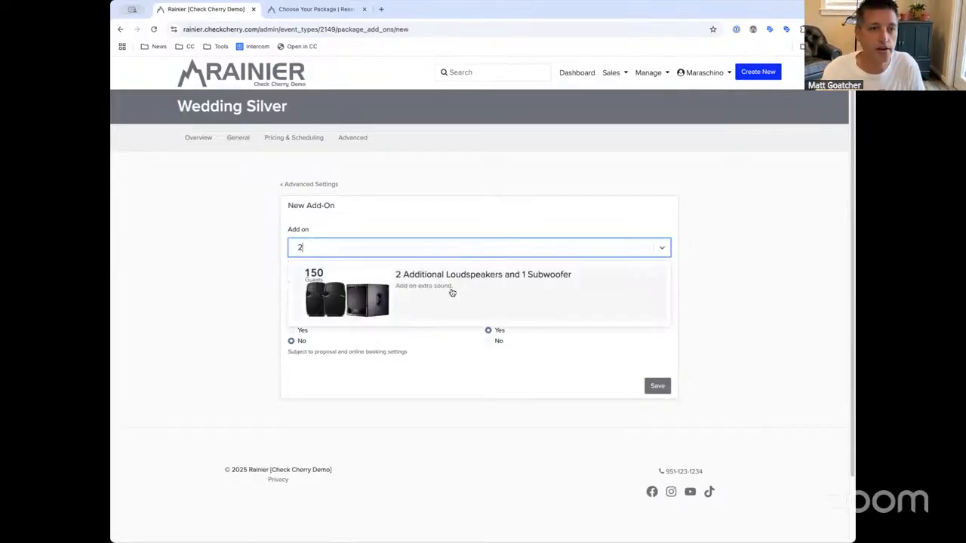
click(441, 287)
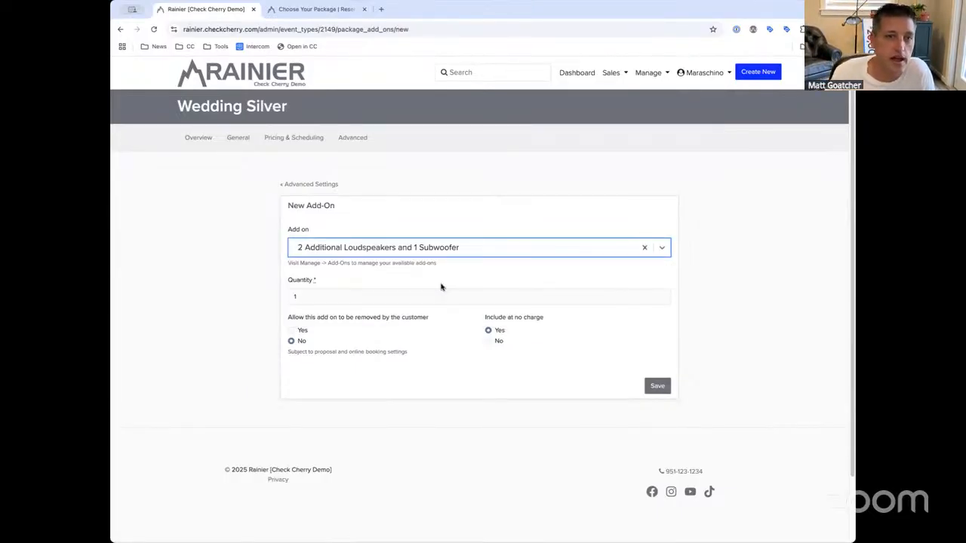
double_click(317, 299)
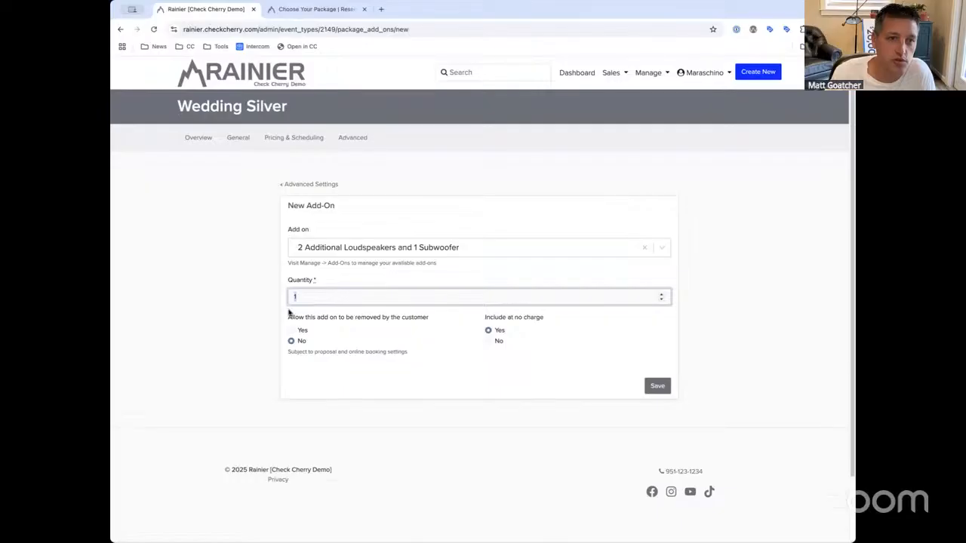
drag(288, 314, 544, 318)
click(382, 351)
click(653, 386)
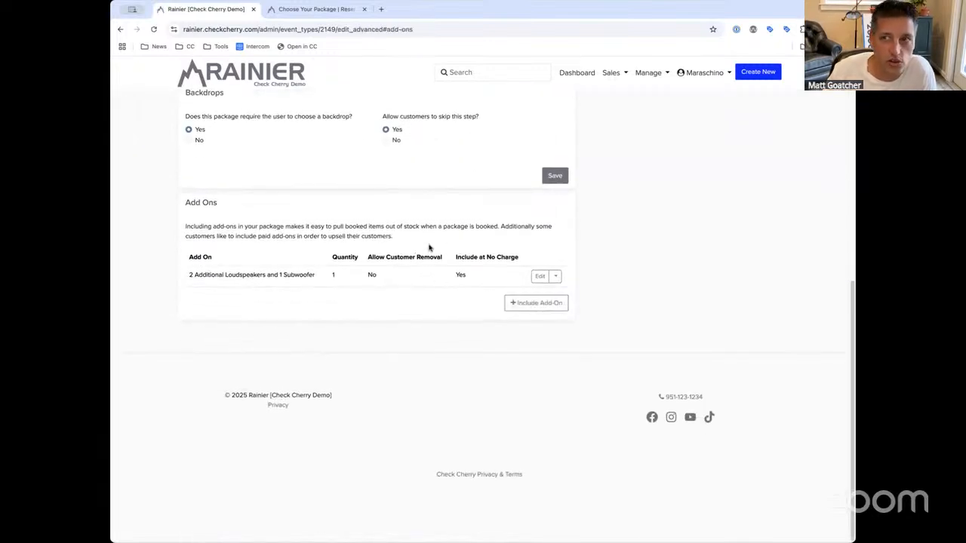
Check the add-on list shows the loudspeaker add-on included at no charge
drag(188, 275, 249, 274)
click(314, 256)
scroll(342, 256, up, 6)
click(240, 271)
scroll(394, 255, down, 6)
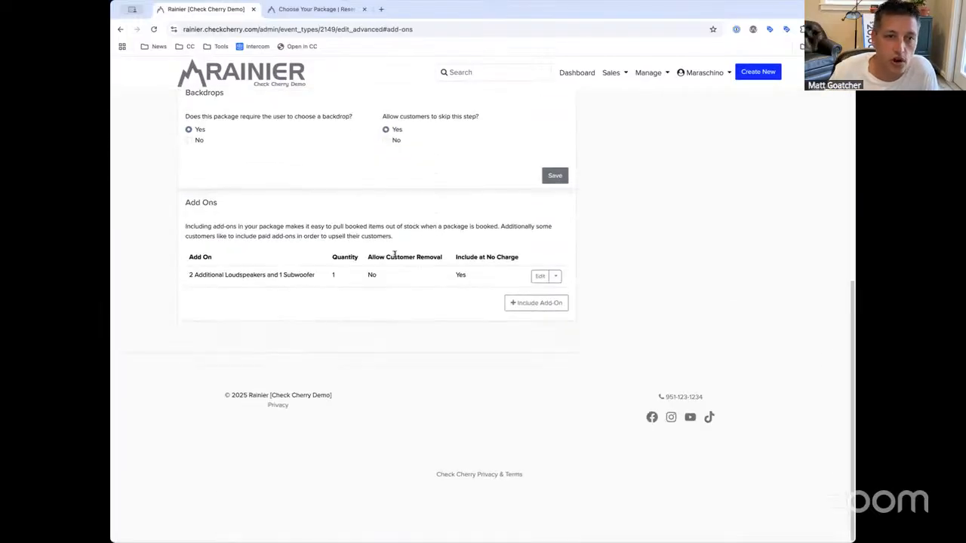
mouse_move(307, 274)
mouse_down()
mouse_move(191, 271)
mouse_move(314, 274)
mouse_up()
click(264, 274)
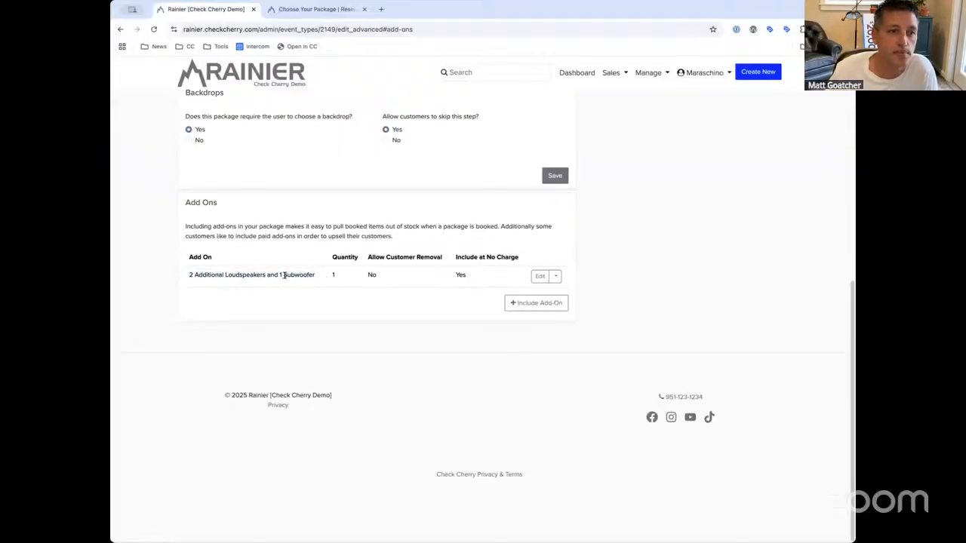
drag(456, 273, 488, 276)
click(486, 273)
Restart the Wedding Silver booking preview and check the included loudspeaker add-on in Booking Details
click(319, 11)
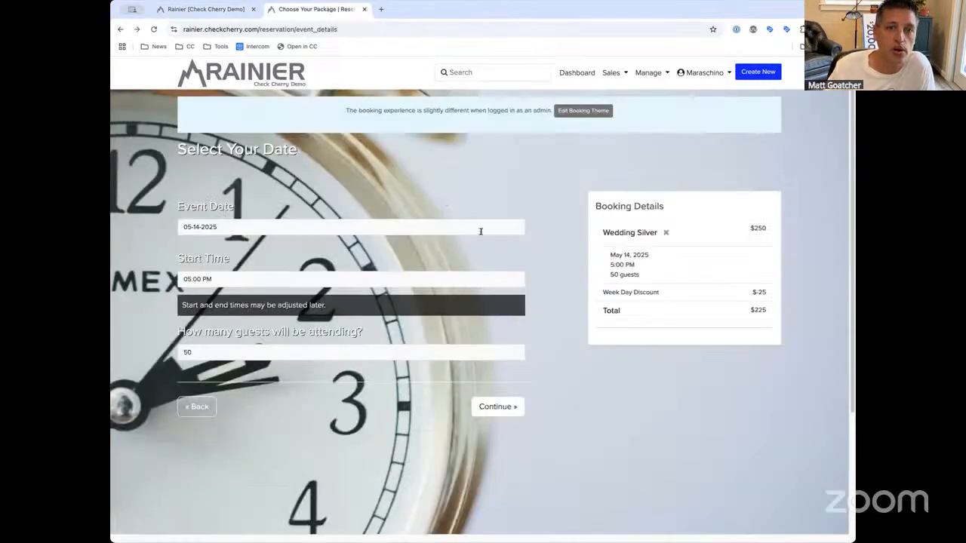
click(193, 405)
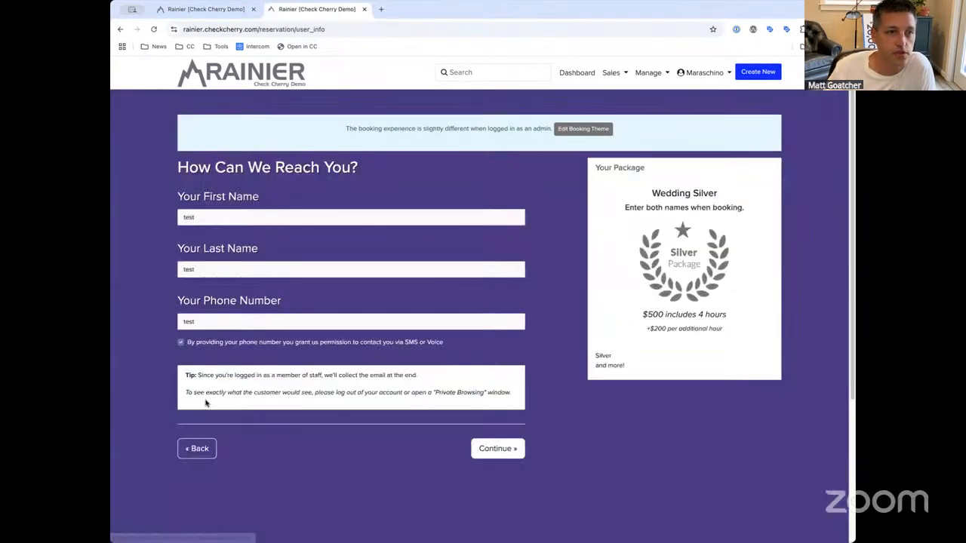
click(187, 435)
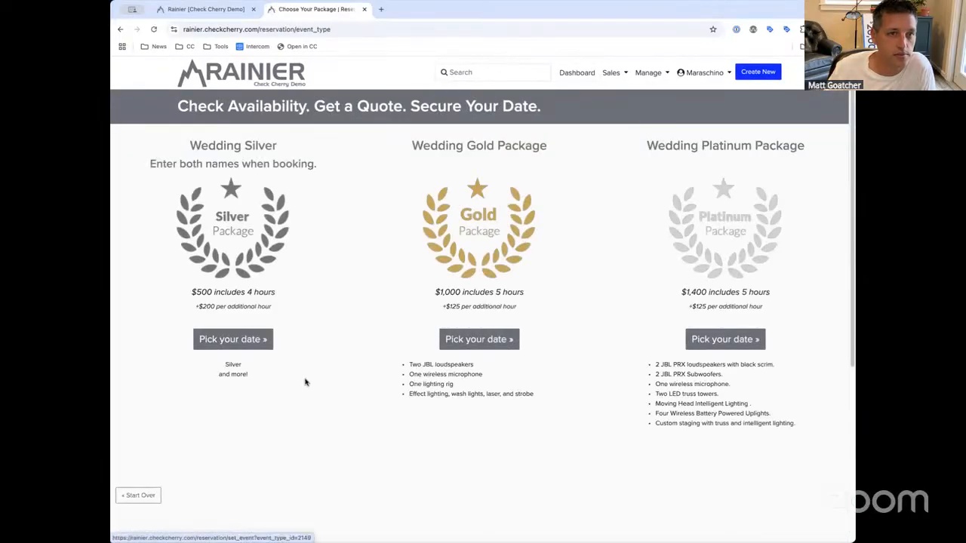
click(244, 341)
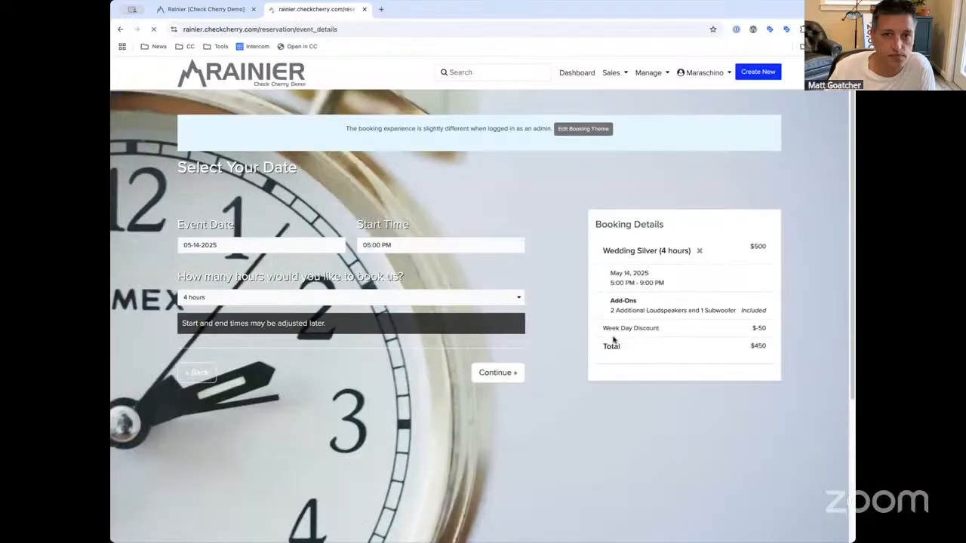
drag(608, 298, 772, 315)
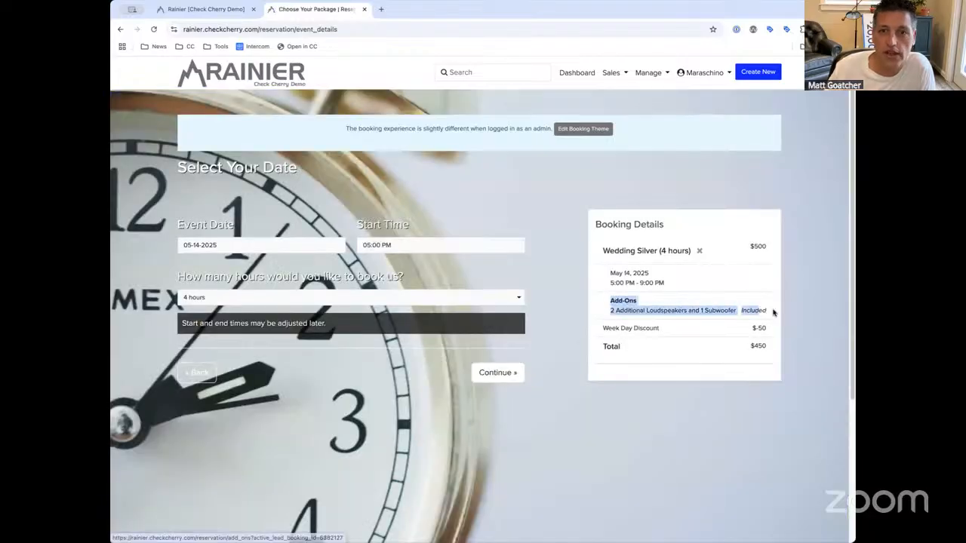
click(601, 304)
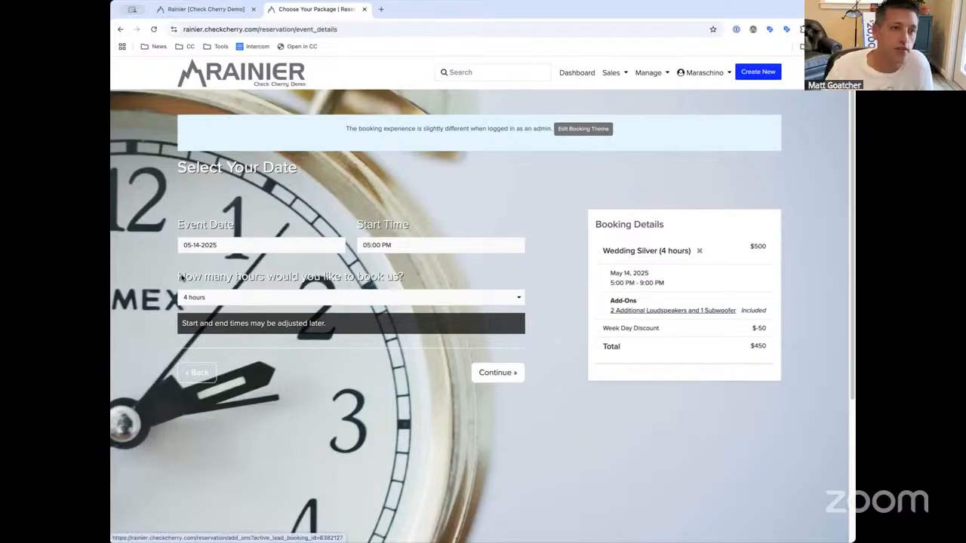
key(ctrl+shift+Tab)
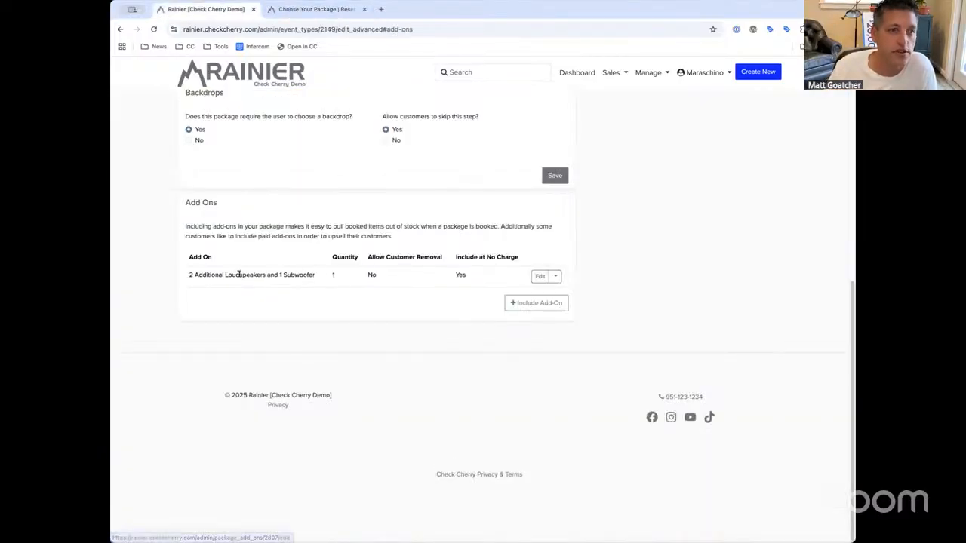
Review the add-on row: customers cannot remove it and it is included at no charge
drag(314, 276, 293, 278)
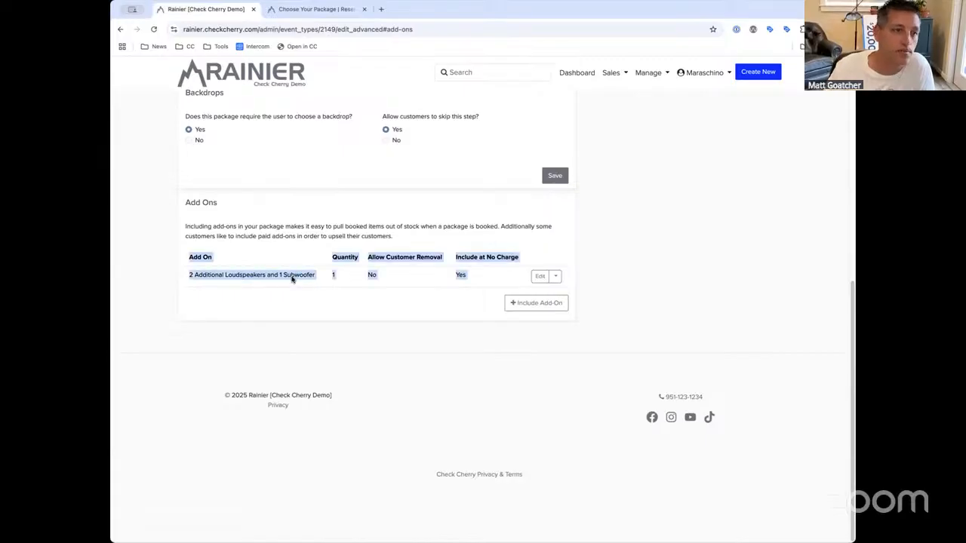
click(293, 278)
scroll(293, 278, up, 2)
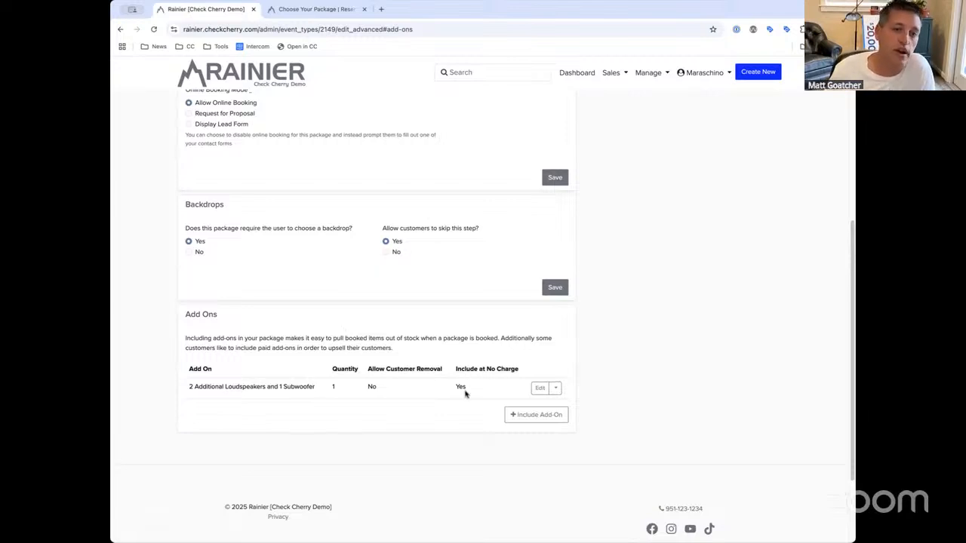
mouse_move(379, 387)
mouse_down()
mouse_move(350, 387)
mouse_move(393, 387)
mouse_up()
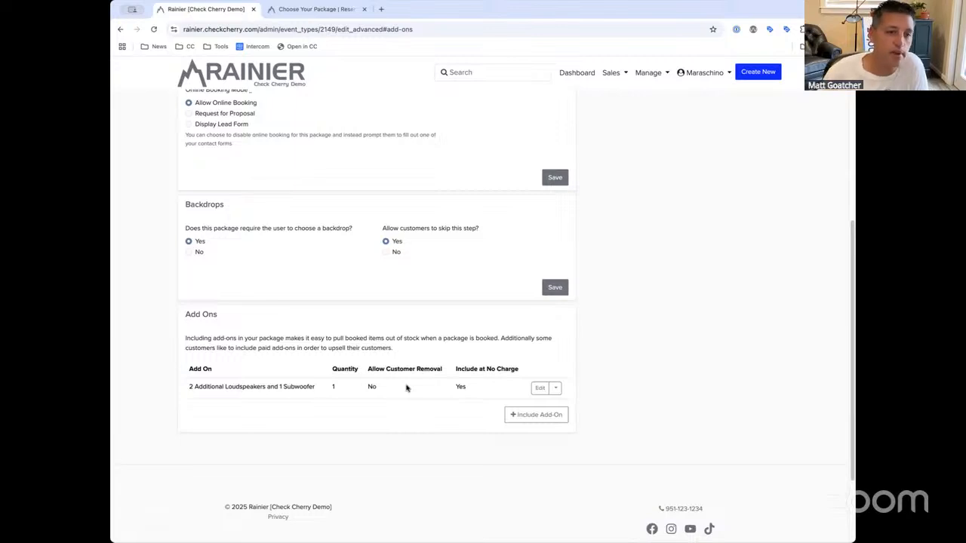
drag(452, 387, 470, 387)
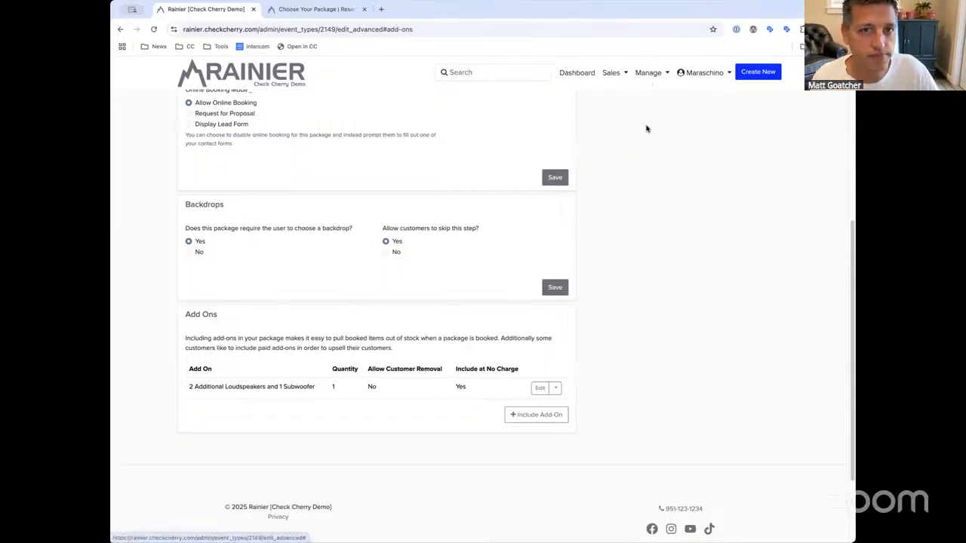
Show Wedding Silver's Pricing & Scheduling: $500 start, 4 hours included, $200 per extra hour
click(665, 72)
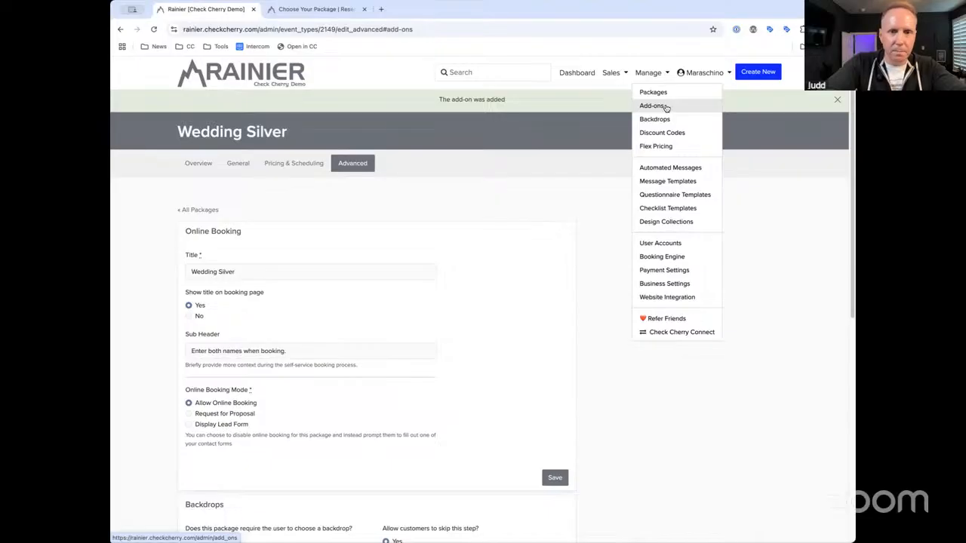
click(298, 164)
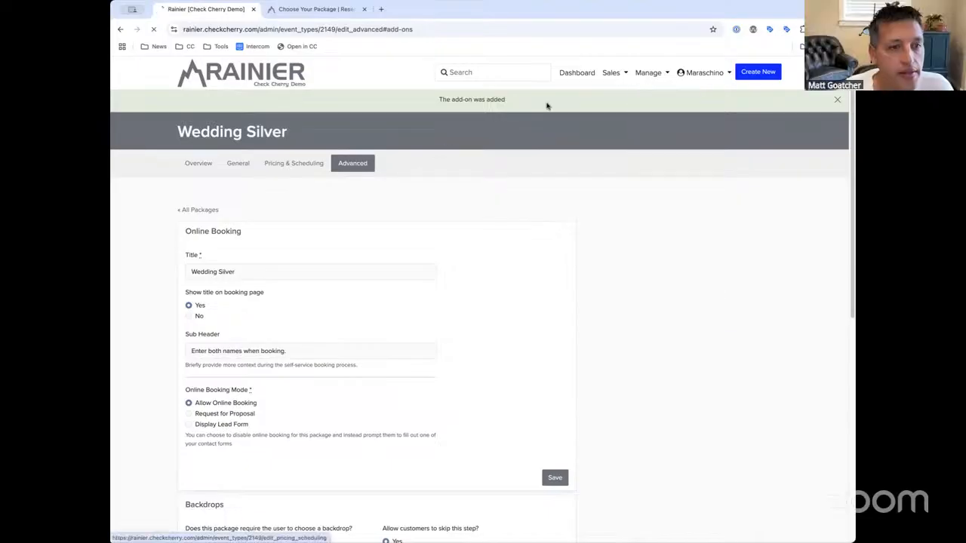
click(642, 80)
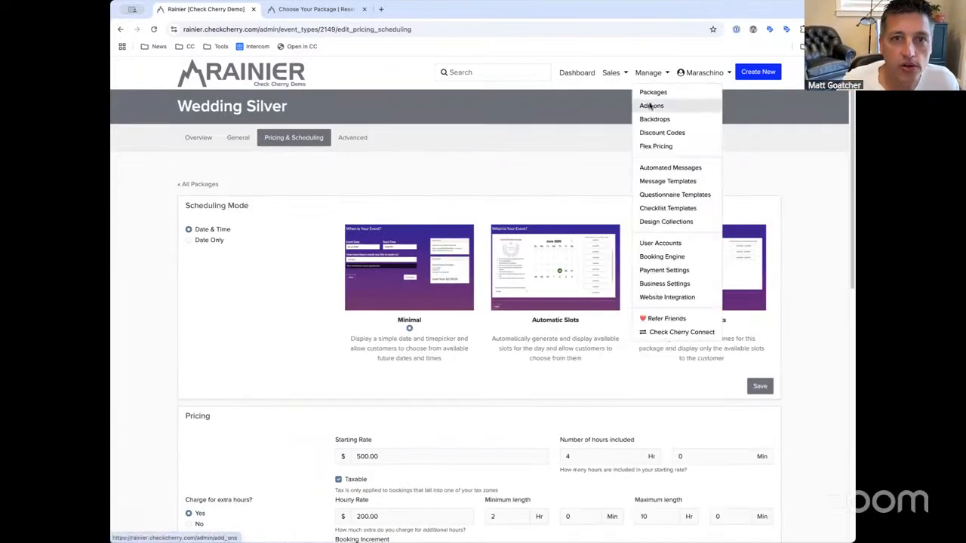
Browse the Add-ons catalogue and open the 2 Additional Loudspeakers and 1 Subwoofer add-on
click(643, 99)
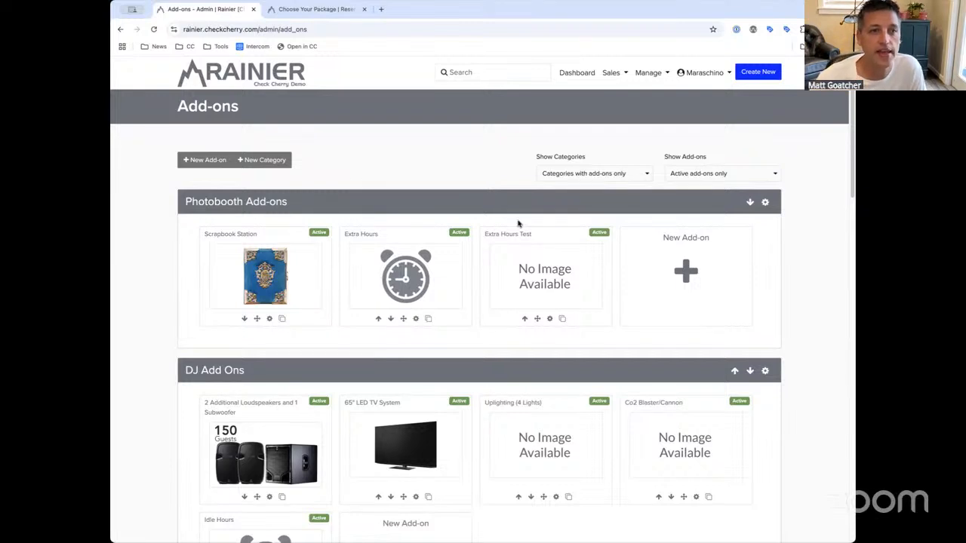
scroll(518, 224, down, 3)
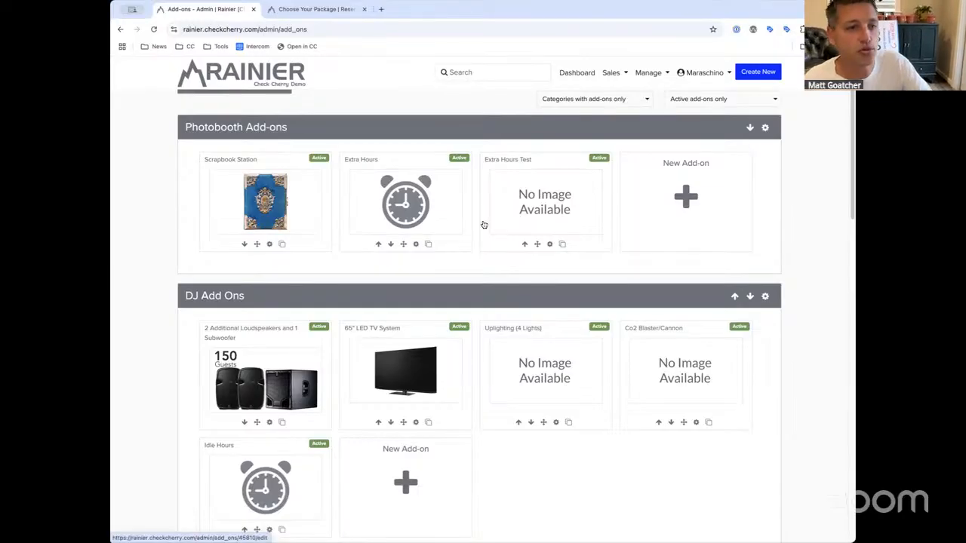
scroll(484, 225, down, 3)
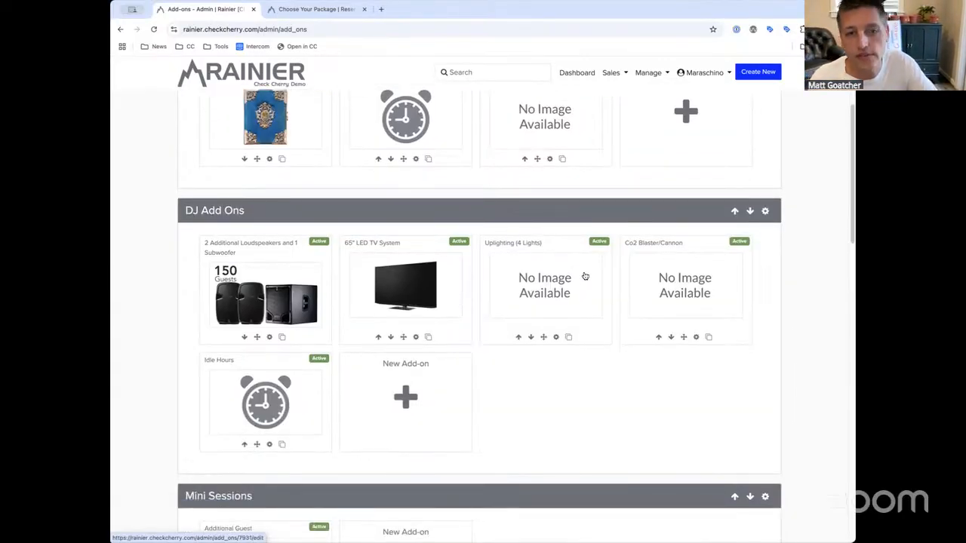
scroll(585, 277, down, 3)
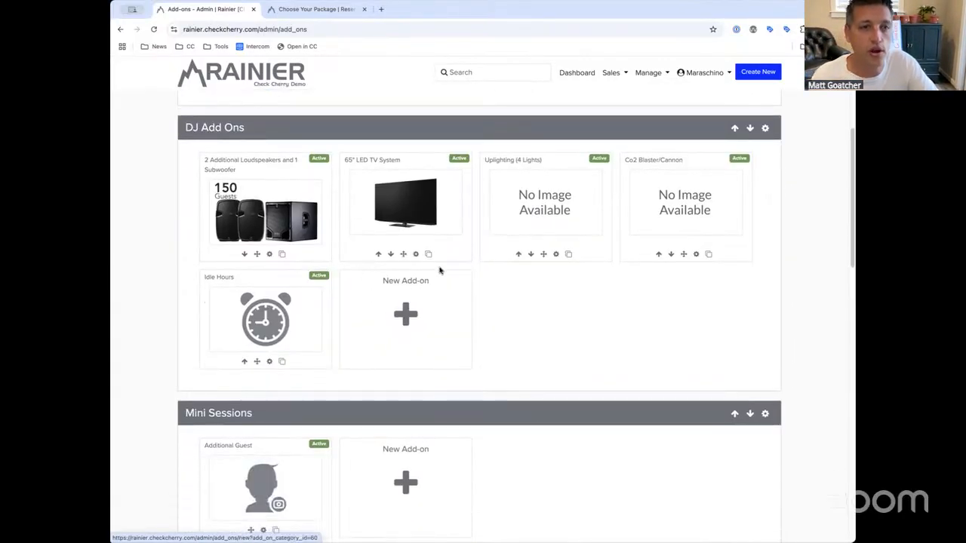
scroll(440, 269, up, 6)
scroll(259, 302, up, 2)
scroll(283, 311, down, 4)
scroll(286, 311, up, 2)
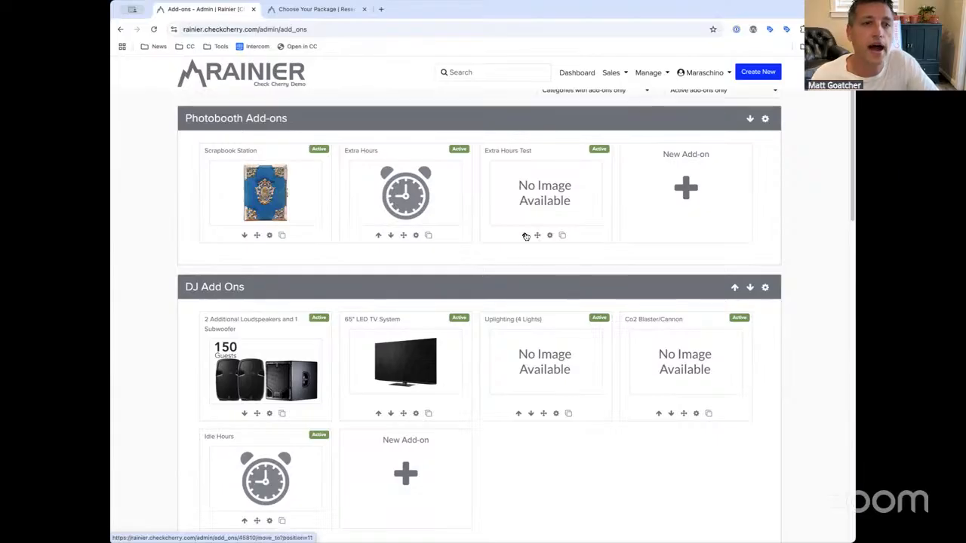
scroll(526, 237, down, 1)
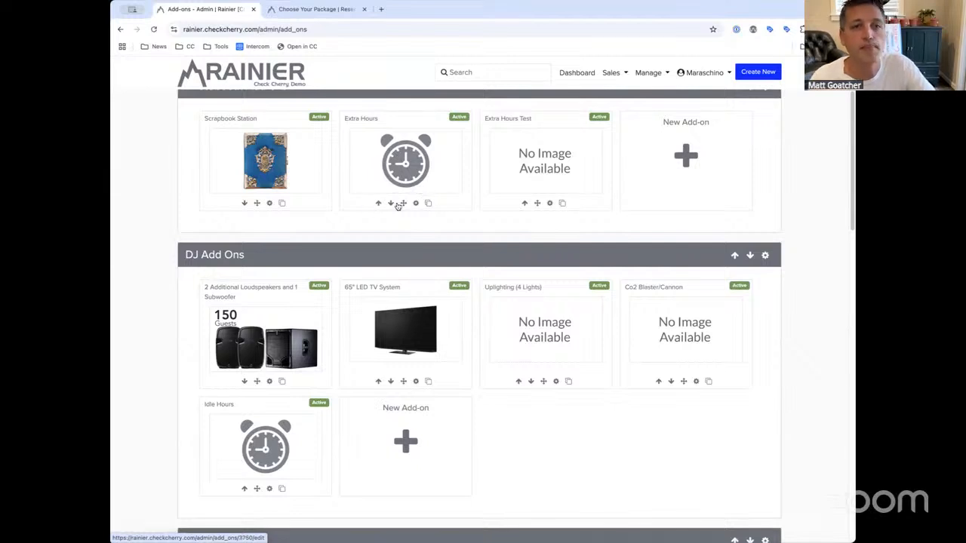
scroll(384, 203, up, 2)
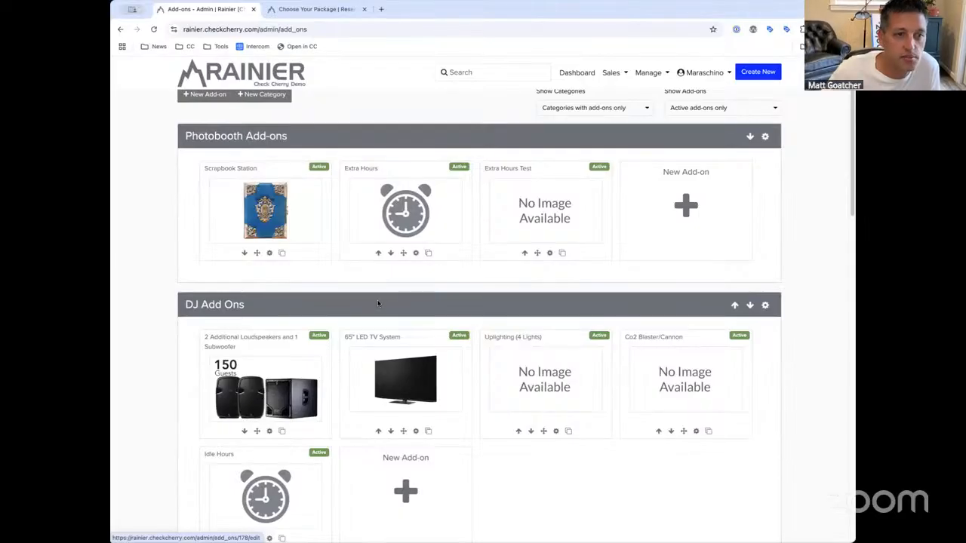
click(364, 354)
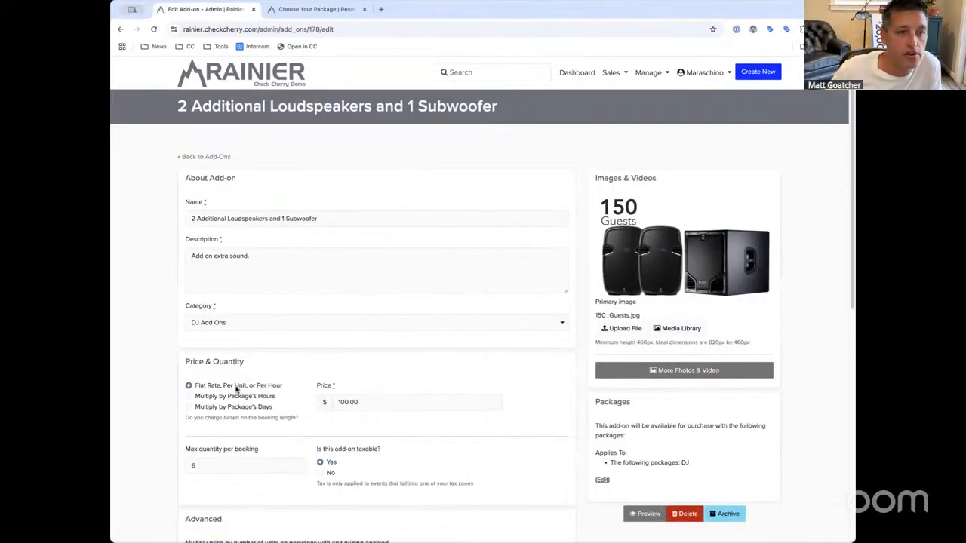
Review the loudspeaker add-on's 100.00 price and max quantity, then go back to Add-Ons
drag(338, 402, 373, 399)
click(384, 404)
click(390, 403)
click(389, 399)
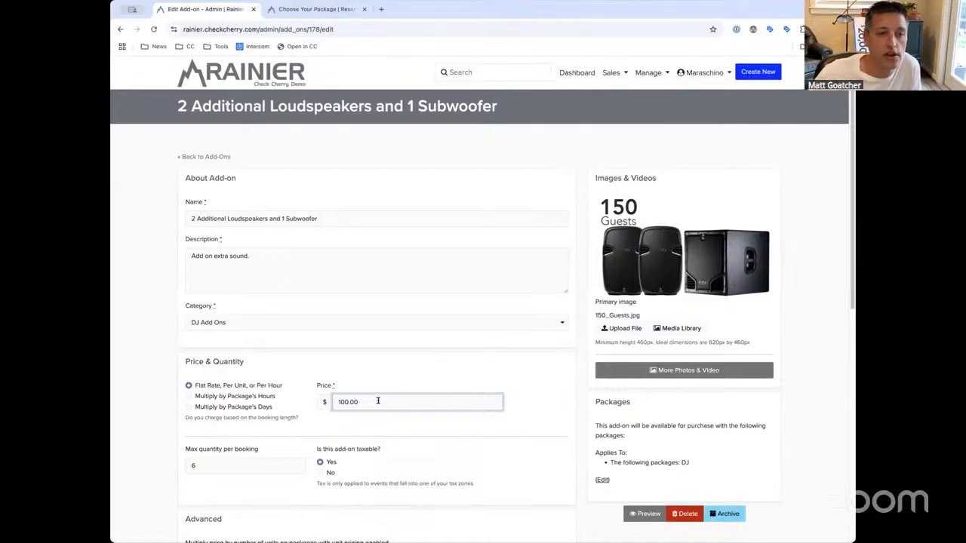
click(229, 465)
drag(258, 450, 188, 450)
click(190, 451)
drag(361, 403, 317, 401)
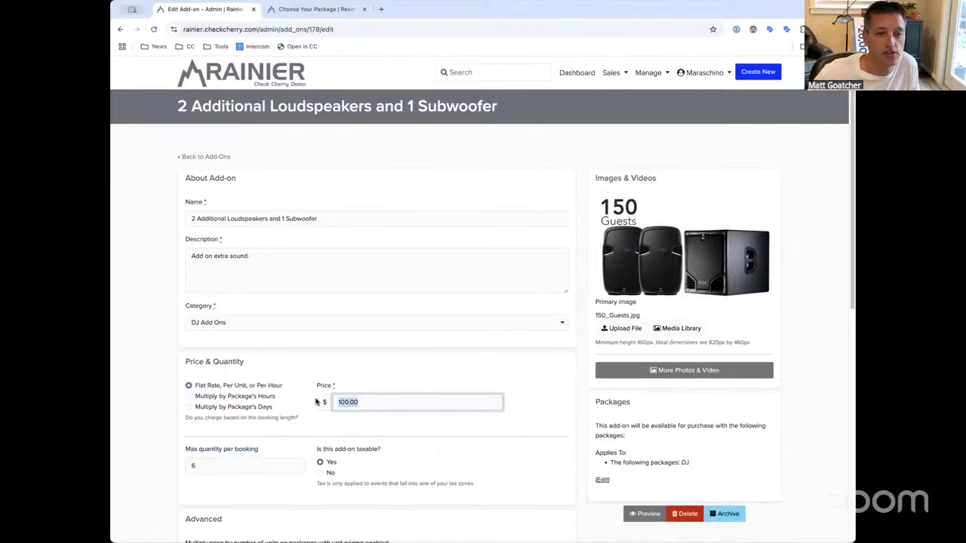
click(372, 402)
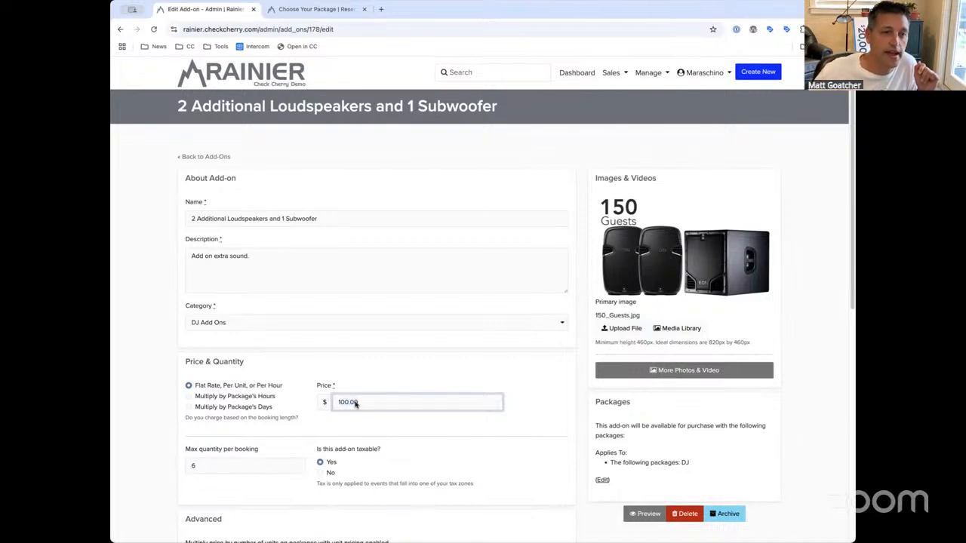
drag(383, 402, 298, 402)
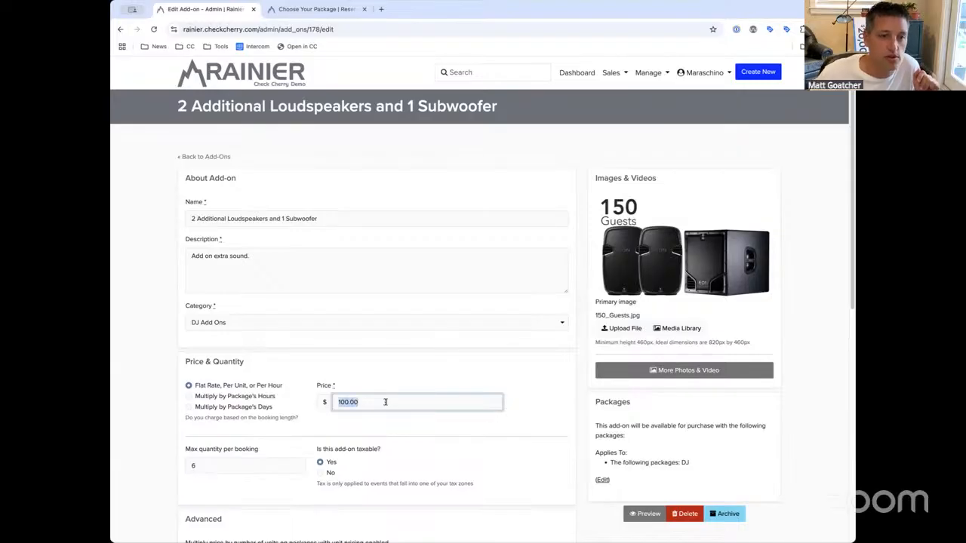
click(376, 370)
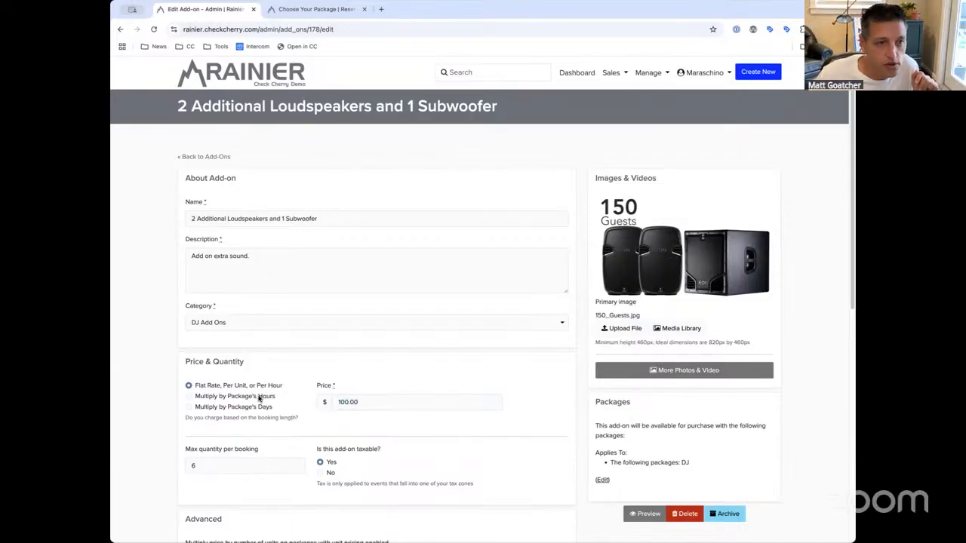
click(225, 156)
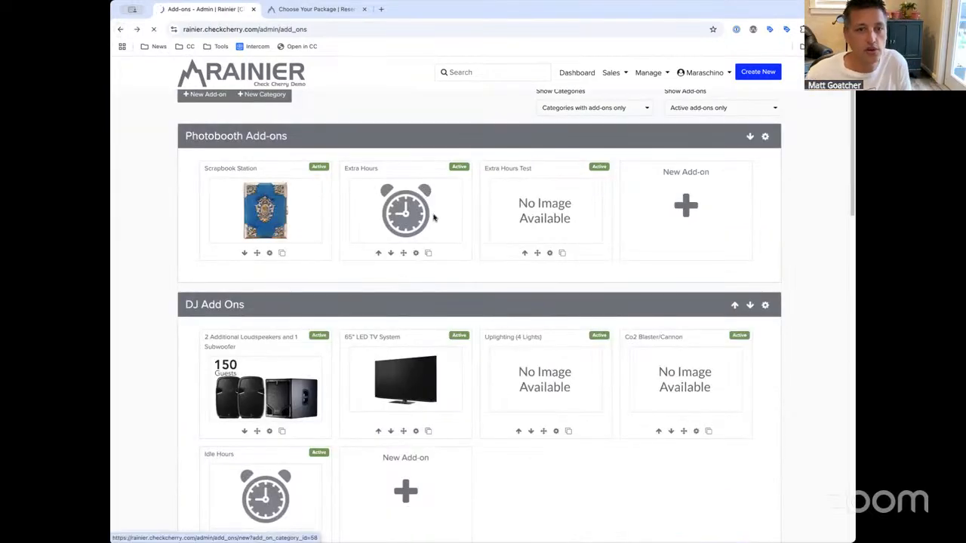
Start a new Photobooth add-on named Extra Attendant with a price of 100
click(679, 202)
click(312, 218)
text(Extra)
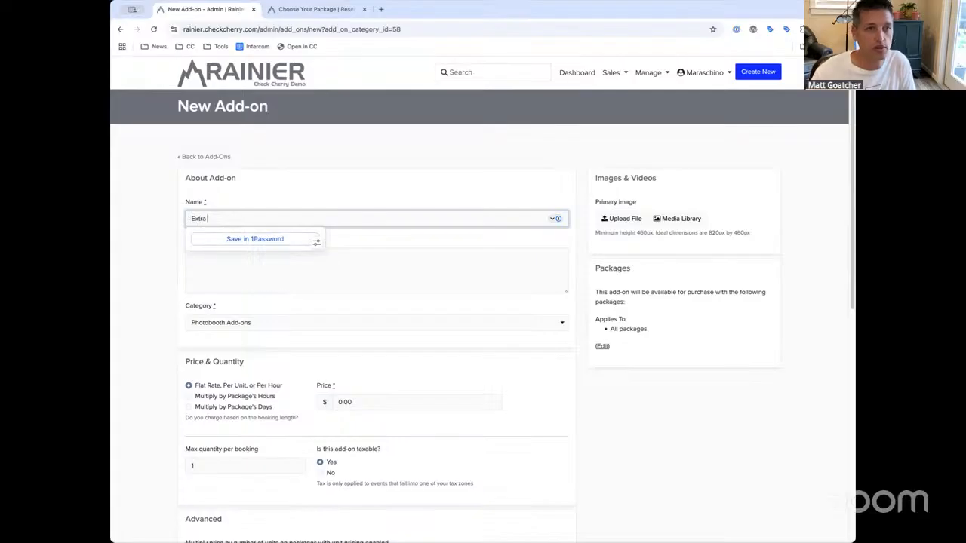
text( Attendant)
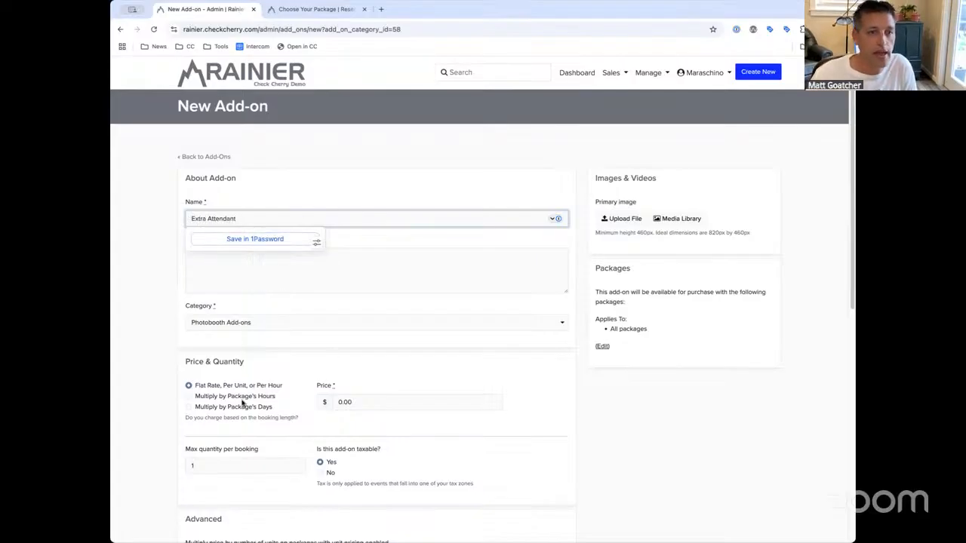
click(372, 401)
text(100)
Switch the Extra Attendant pricing to charge per package hour
click(249, 396)
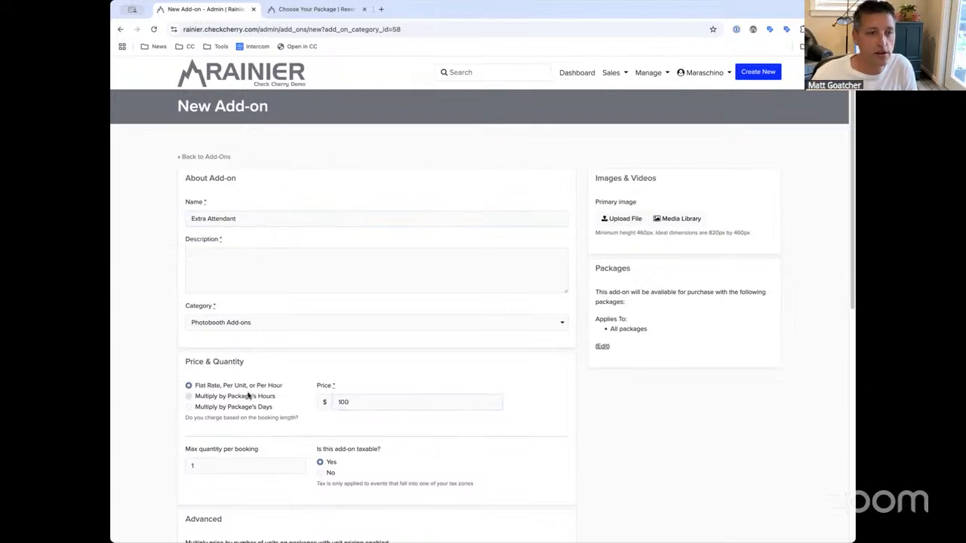
click(354, 400)
text(100)
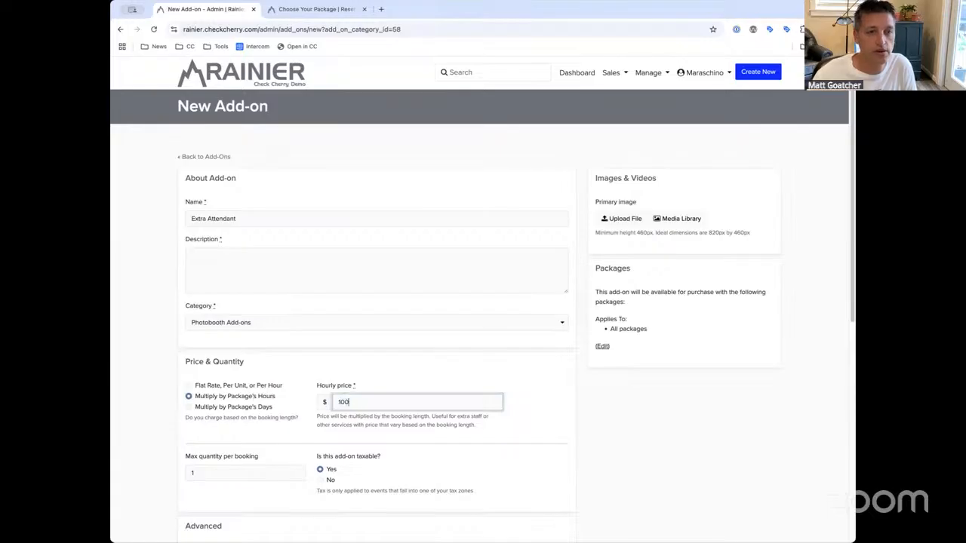
drag(276, 400, 196, 399)
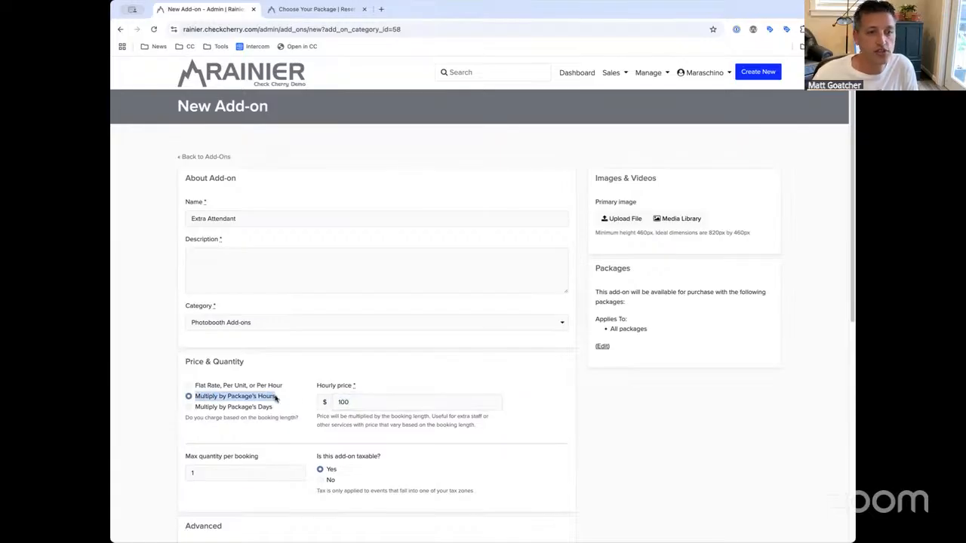
click(252, 387)
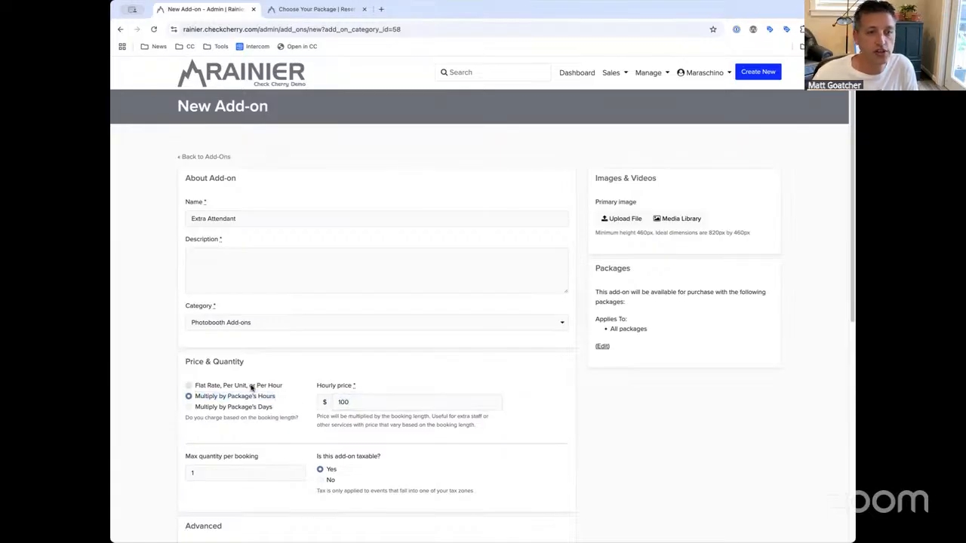
click(205, 398)
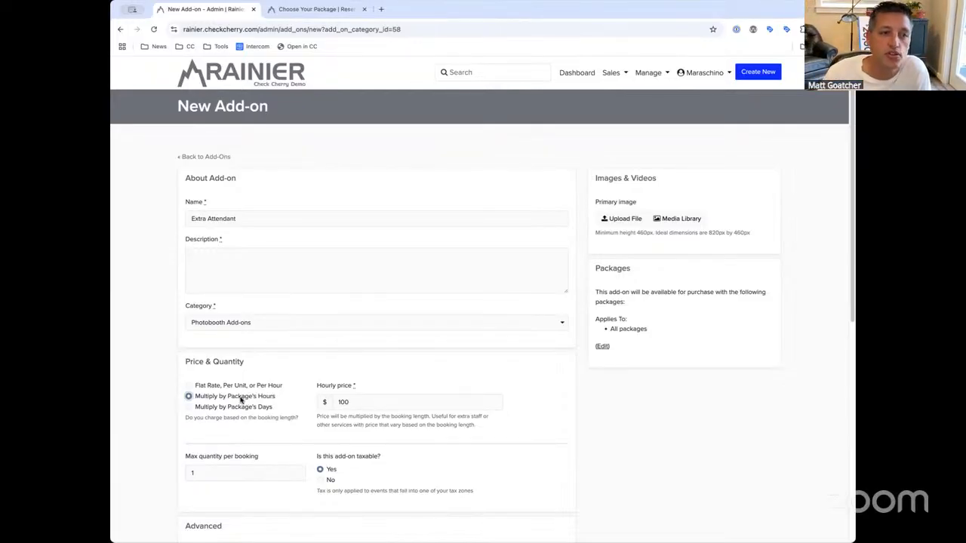
Keep per-hour pricing at $100 per hour and set the max quantity to 5
double_click(360, 400)
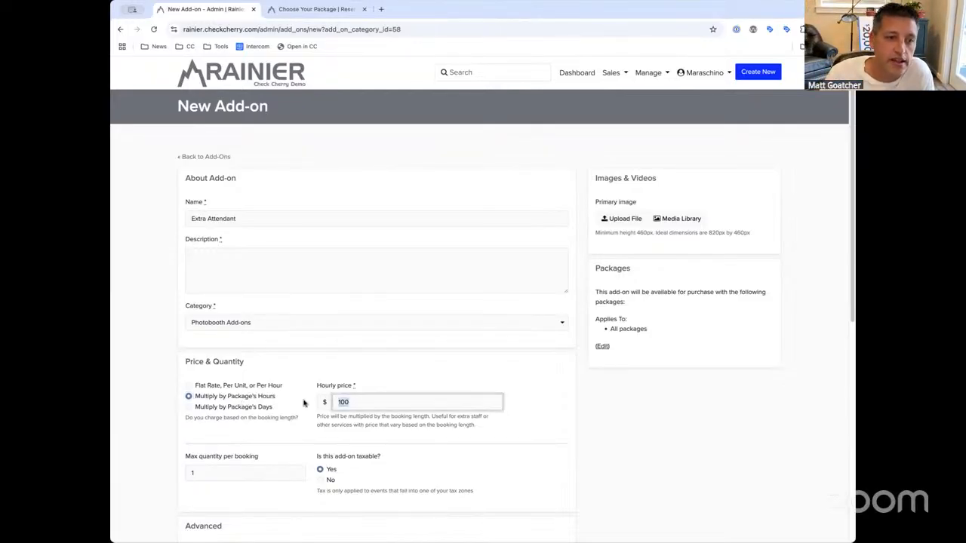
drag(317, 390, 378, 387)
click(377, 387)
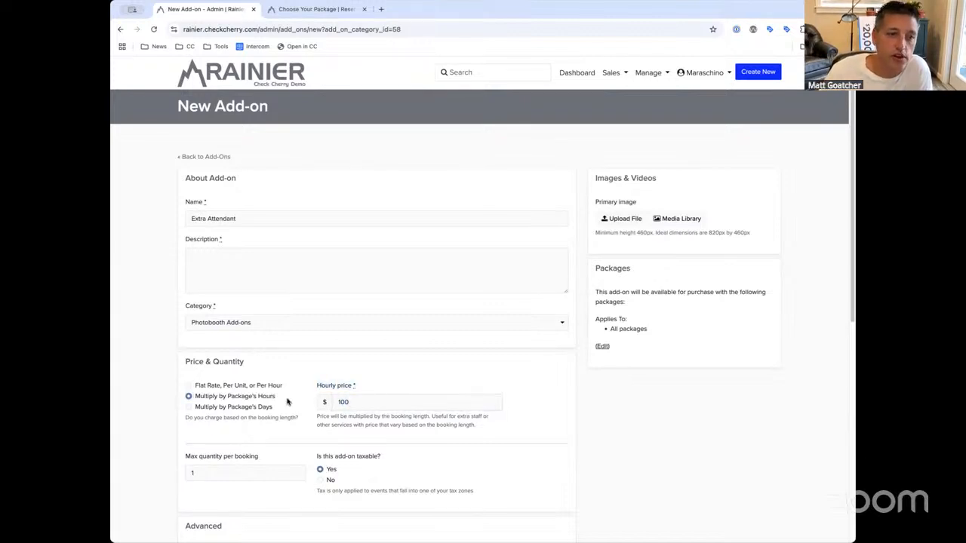
drag(354, 399, 324, 402)
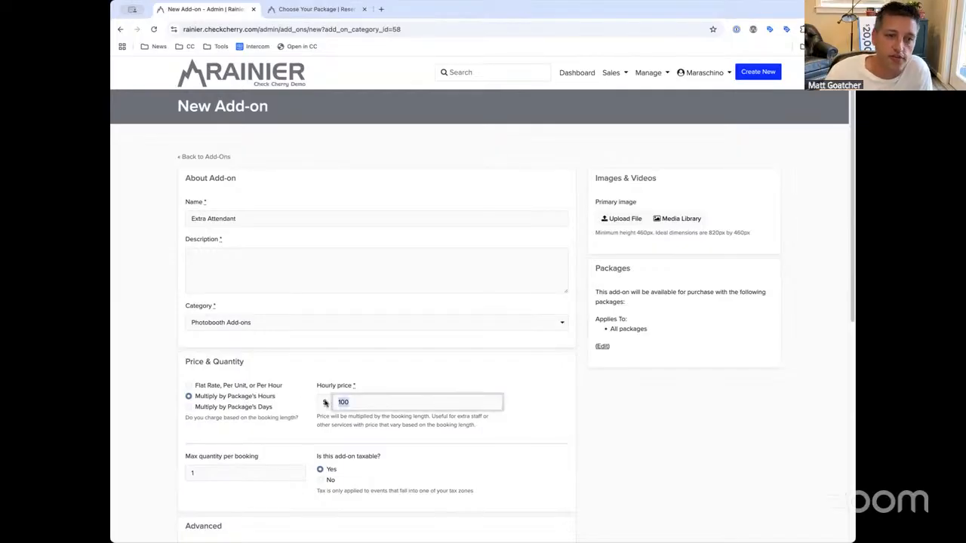
drag(284, 408, 192, 408)
click(260, 396)
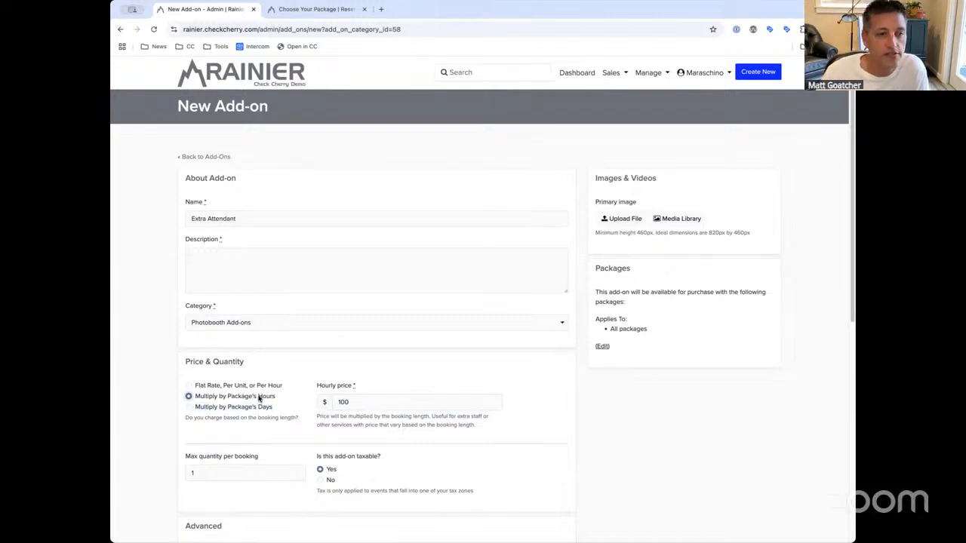
click(260, 471)
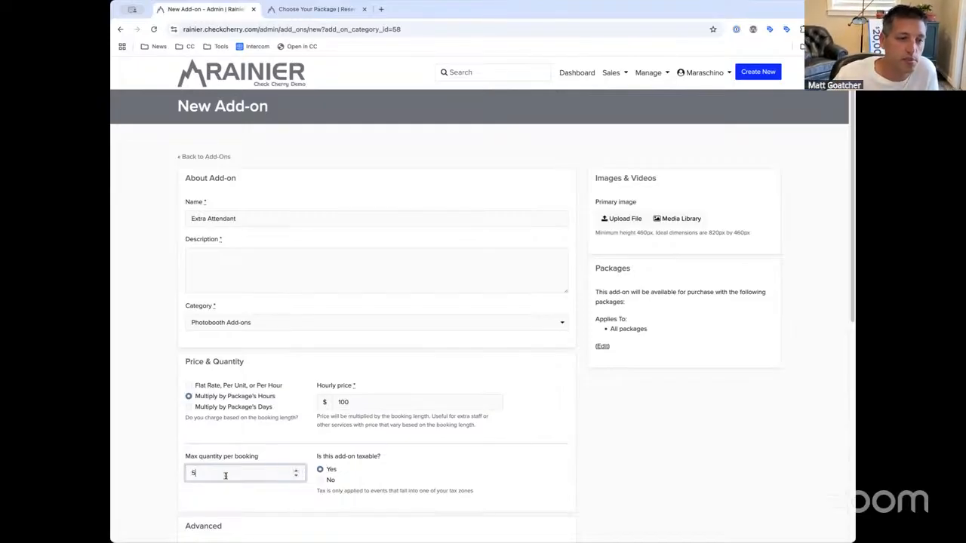
Check the Extra Attendant name and $100 hourly price on the add-on form
double_click(344, 403)
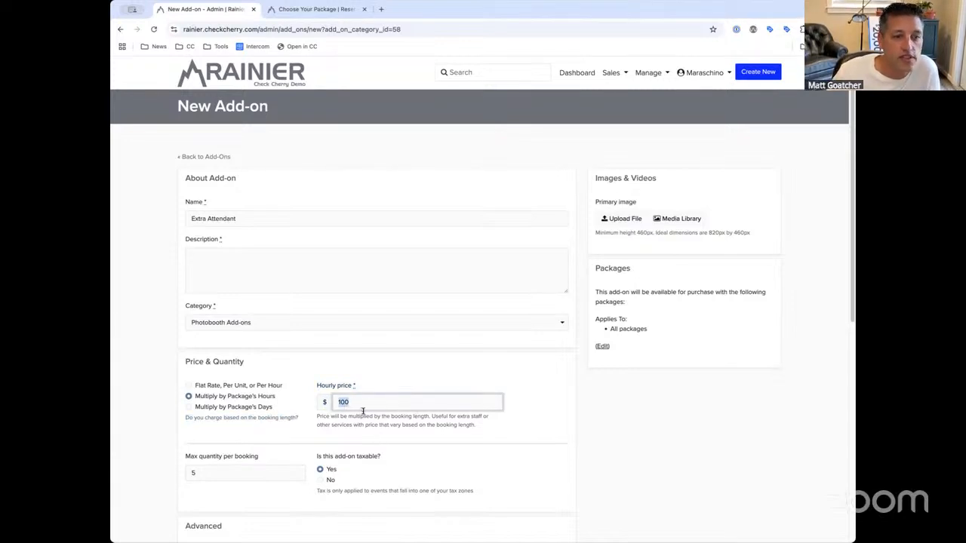
drag(280, 214, 183, 207)
click(280, 220)
click(299, 192)
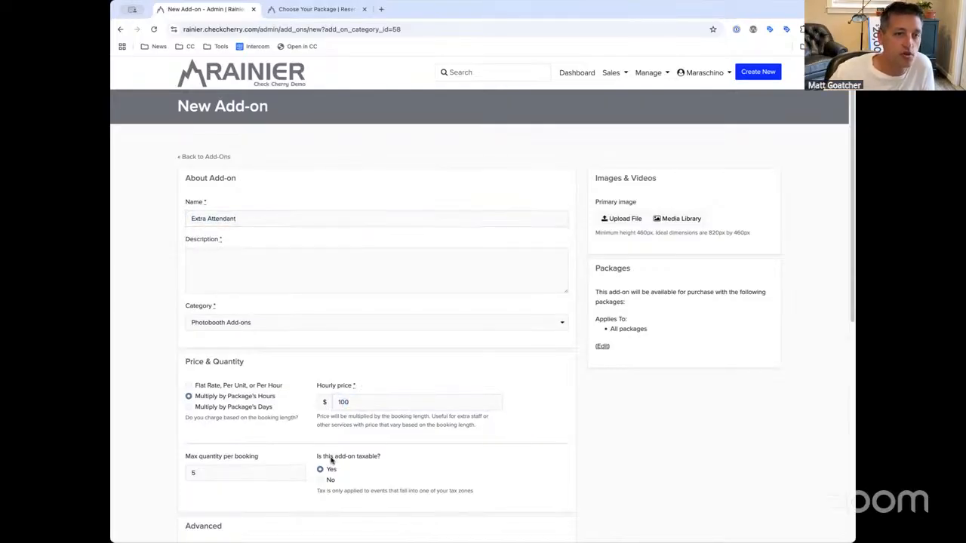
click(349, 402)
click(542, 401)
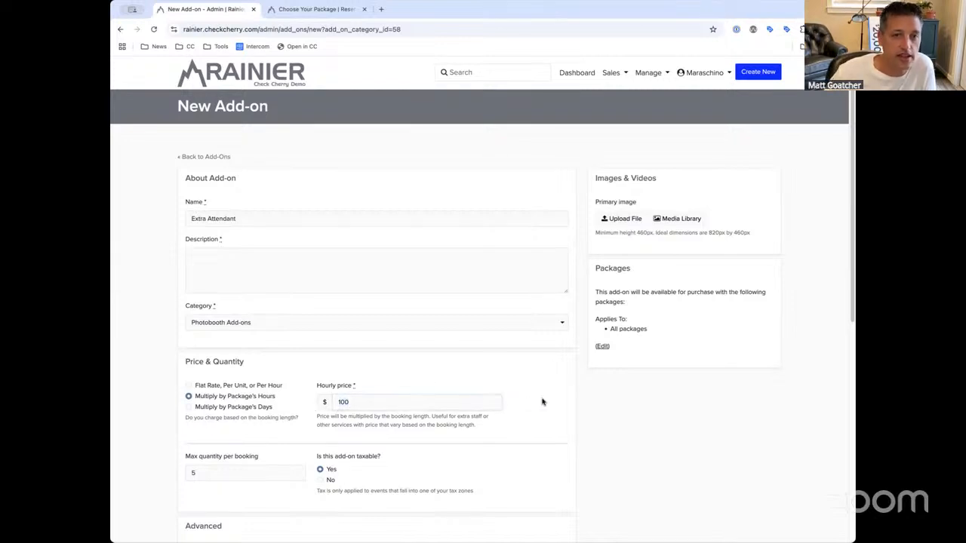
scroll(542, 401, down, 3)
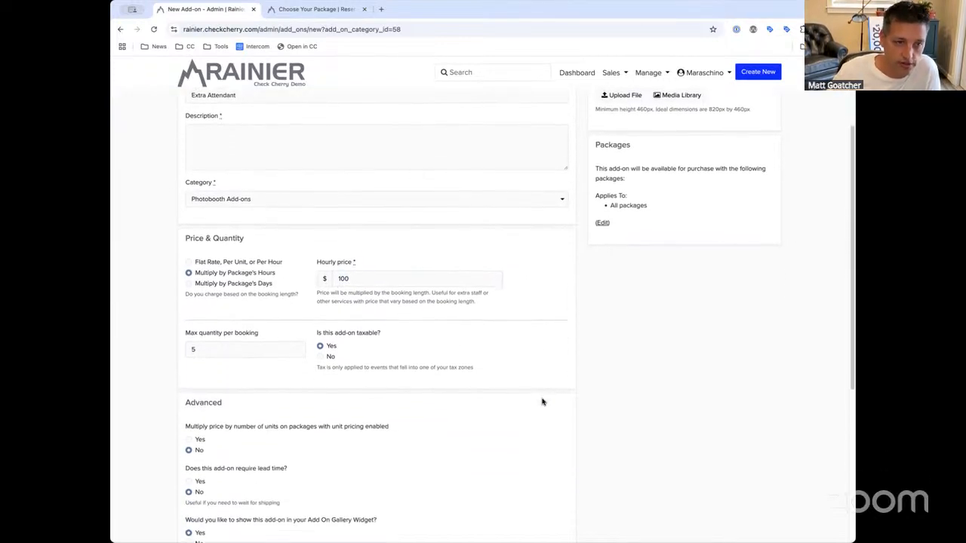
scroll(541, 402, down, 1)
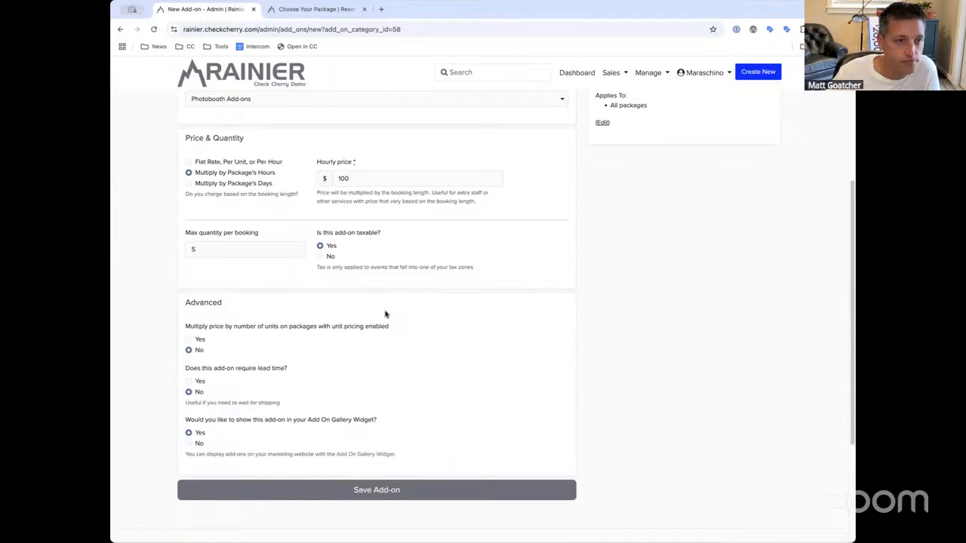
Set 'Multiply price by number of units' to Yes, then switch to the Choose Your Package tab
click(190, 340)
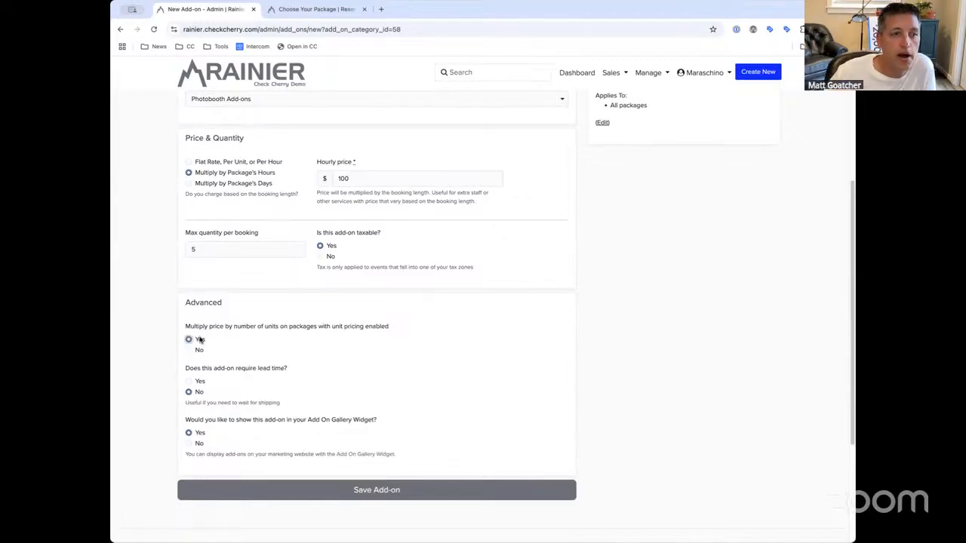
drag(247, 327, 194, 326)
click(194, 326)
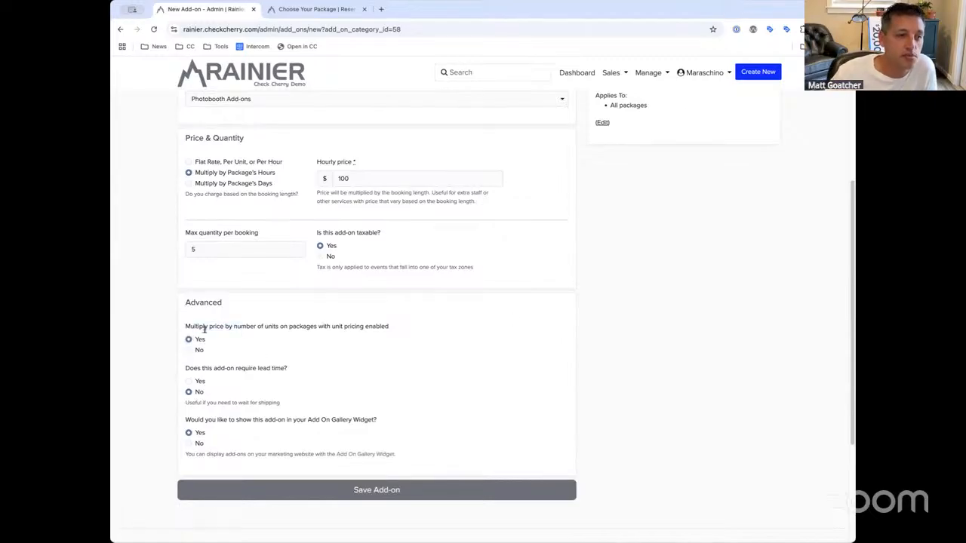
drag(397, 332, 270, 319)
click(228, 317)
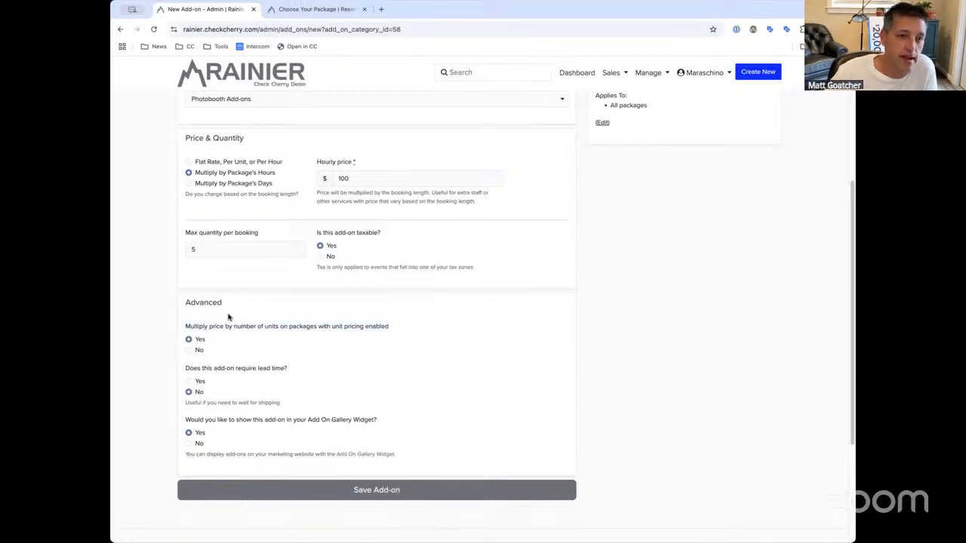
click(293, 10)
click(647, 72)
Set Wedding Silver's pricing to 'Yes, charge per unit' in a new tab, then return to New Add-on
middle_click(642, 90)
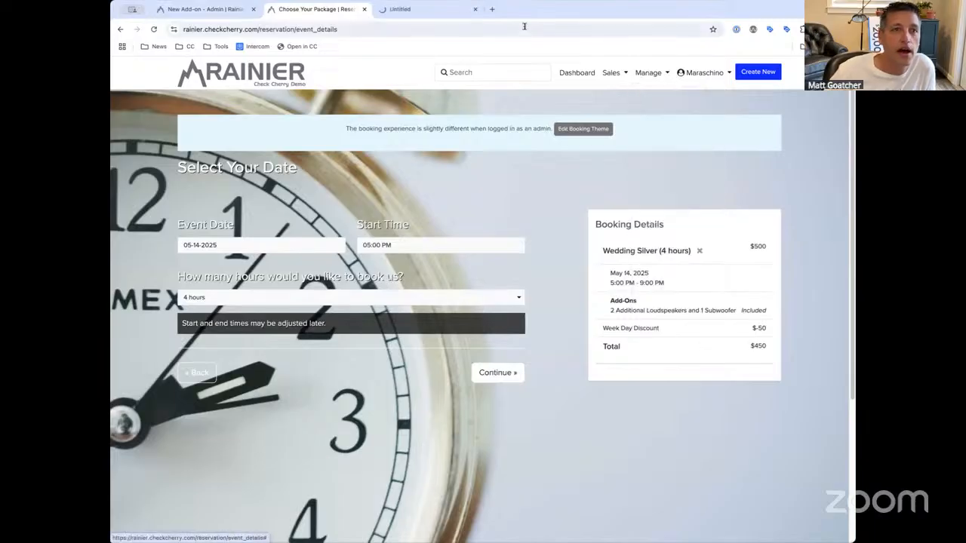
click(427, 9)
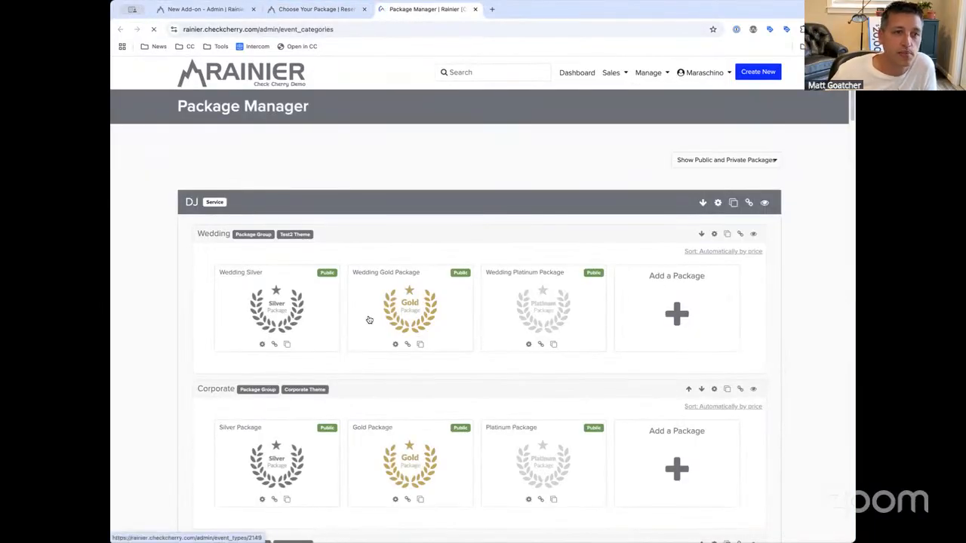
click(336, 309)
click(280, 144)
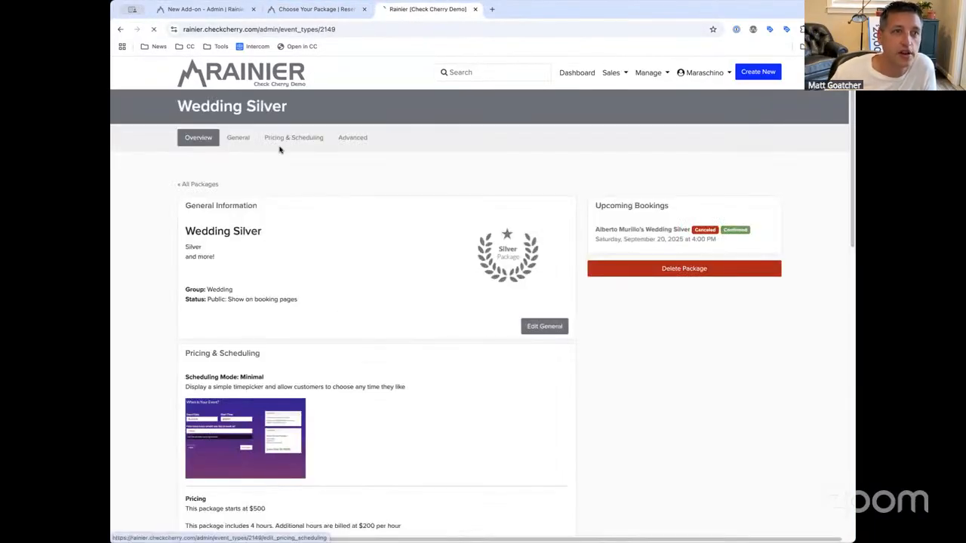
scroll(302, 385, down, 3)
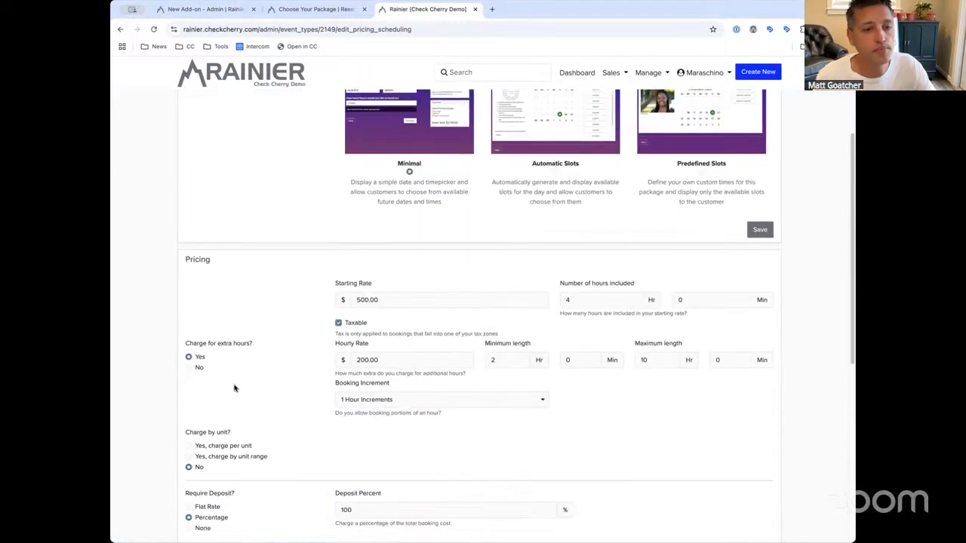
click(215, 430)
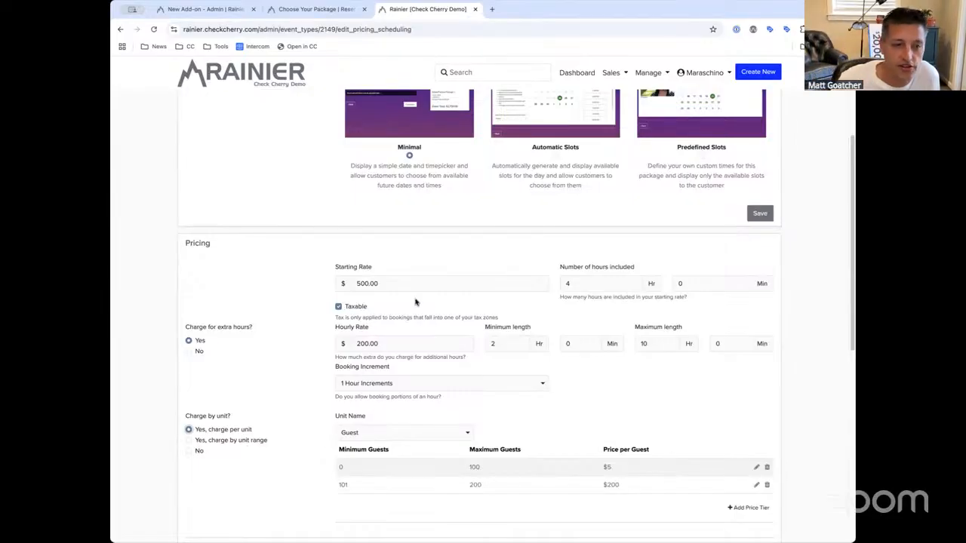
click(475, 9)
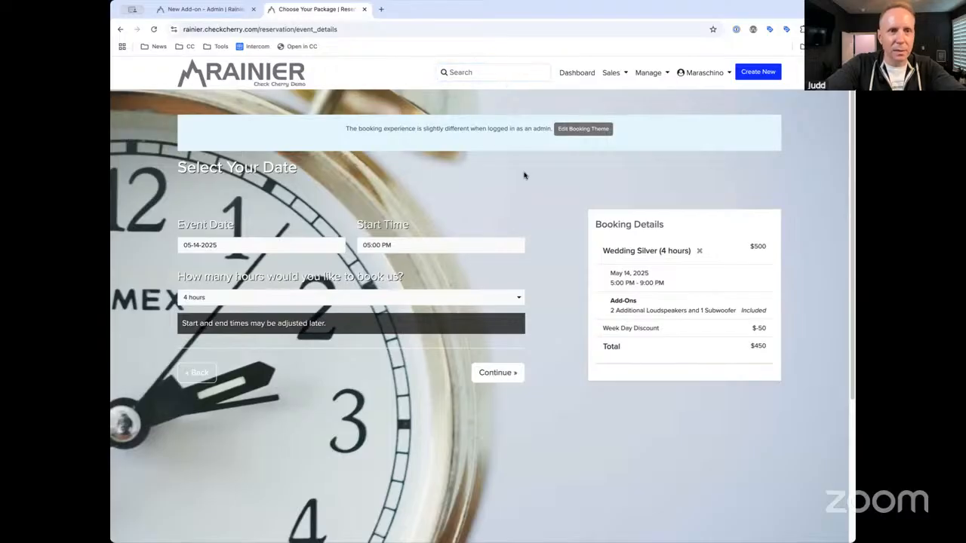
click(212, 10)
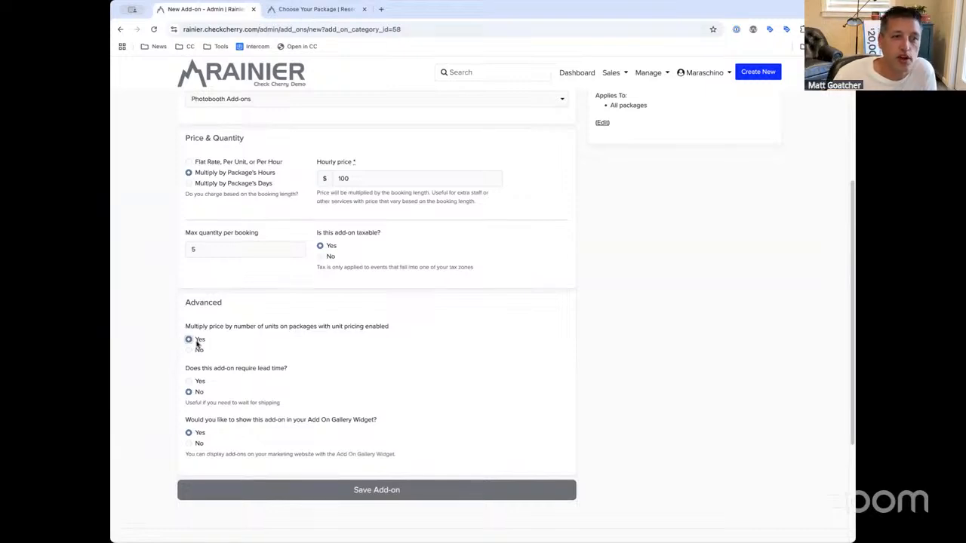
Switch Extra Attendant to 'Flat Rate, Per Unit, or Per Hour' pricing with a price of 1
click(206, 163)
key(Tab)
text(1)
click(199, 332)
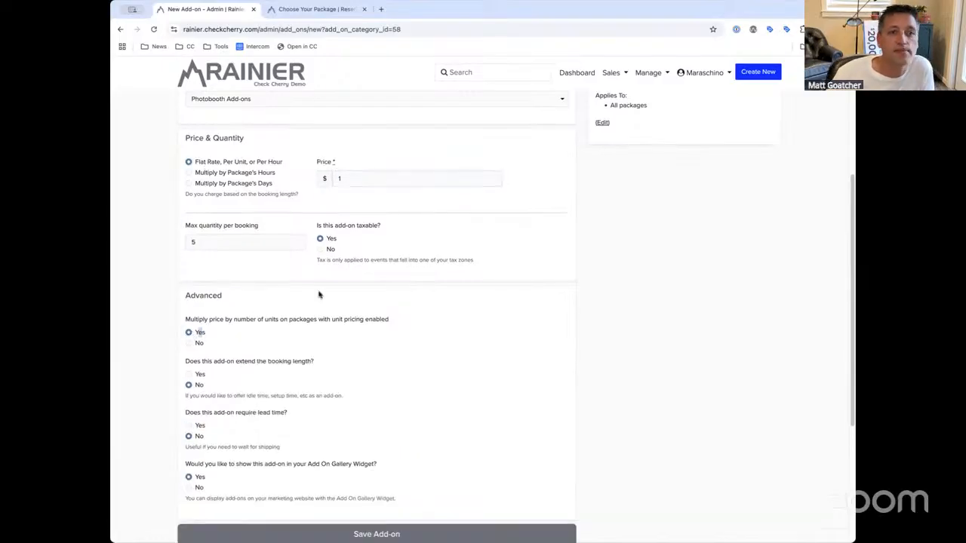
click(366, 176)
click(394, 338)
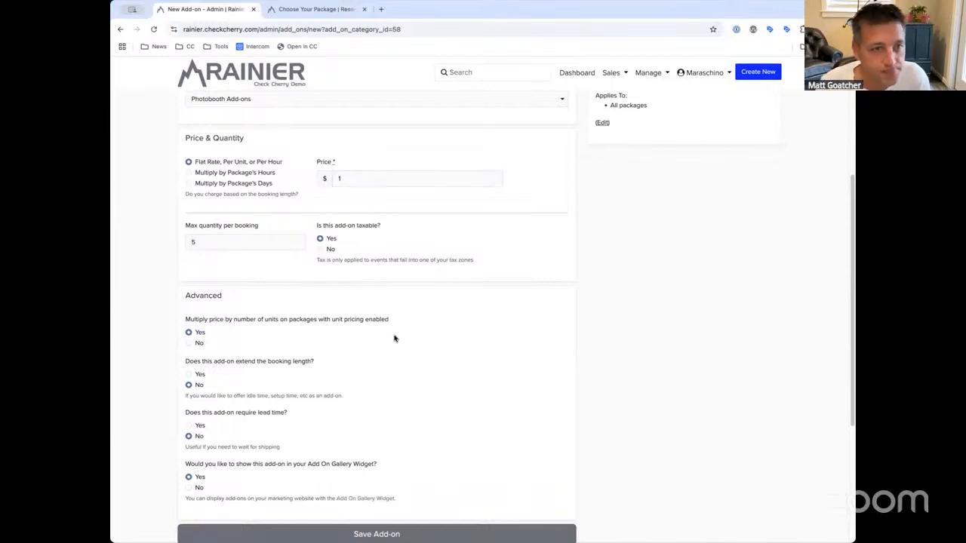
scroll(394, 338, up, 3)
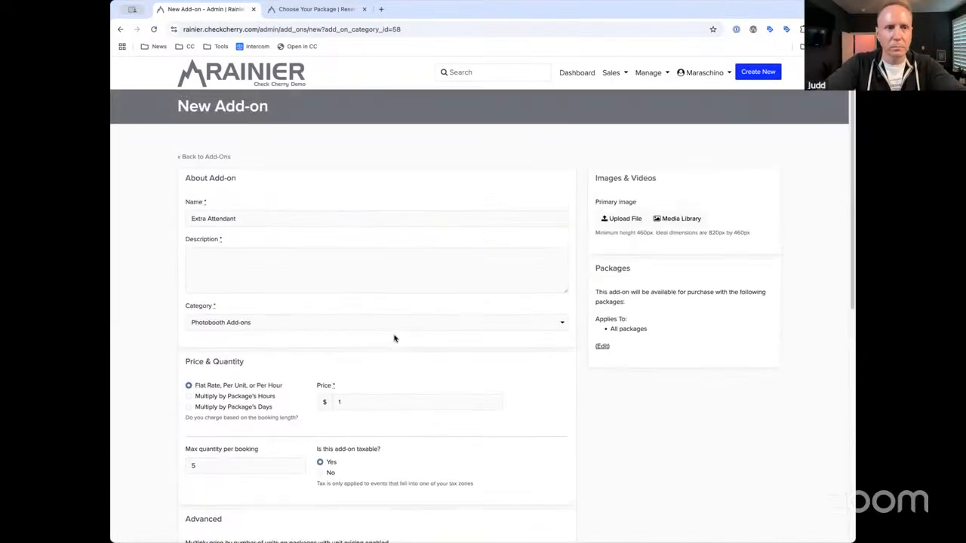
scroll(394, 338, down, 10)
scroll(394, 338, up, 10)
scroll(393, 338, down, 2)
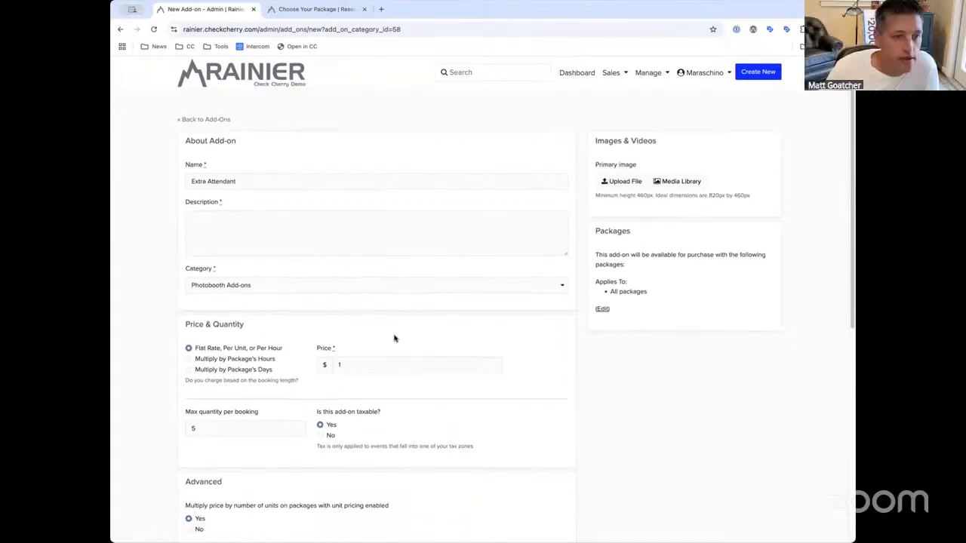
scroll(394, 336, down, 4)
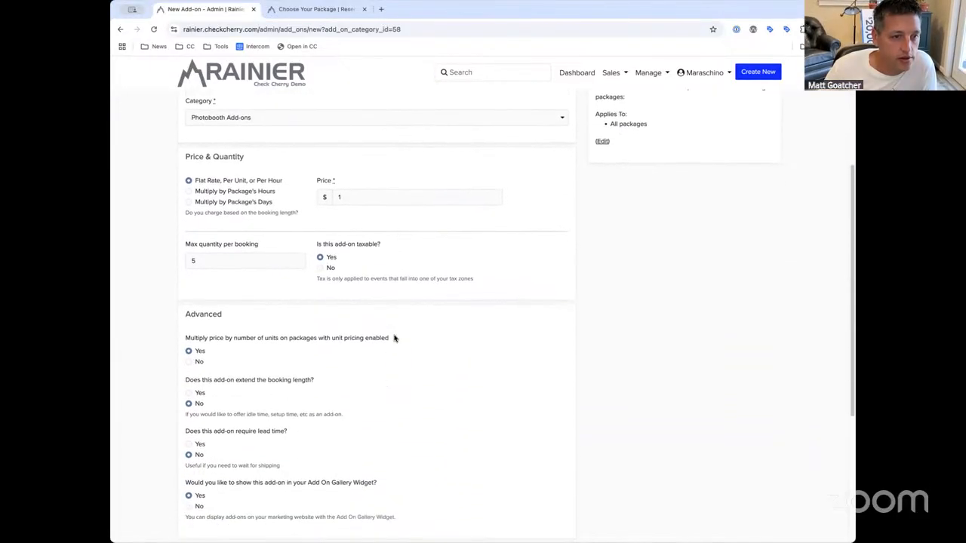
scroll(394, 338, up, 1)
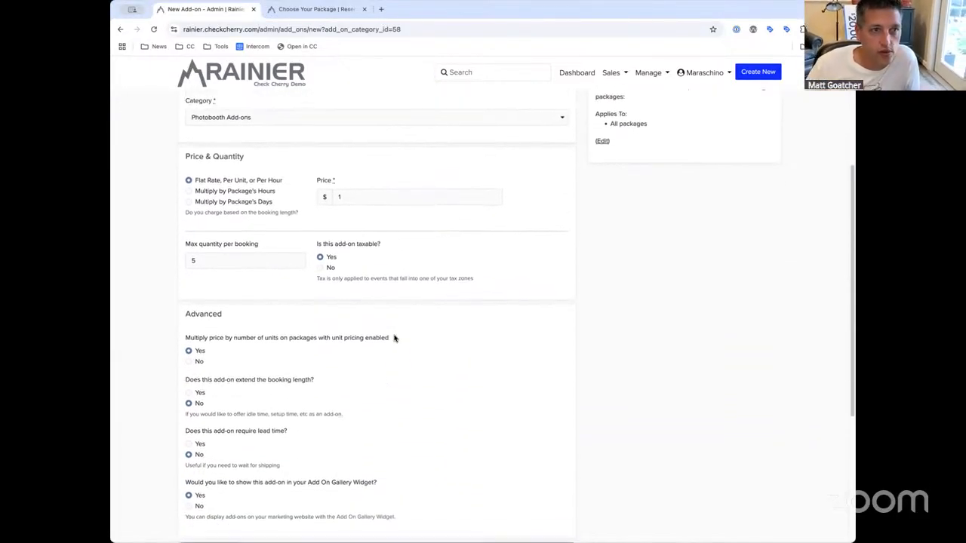
scroll(394, 338, up, 2)
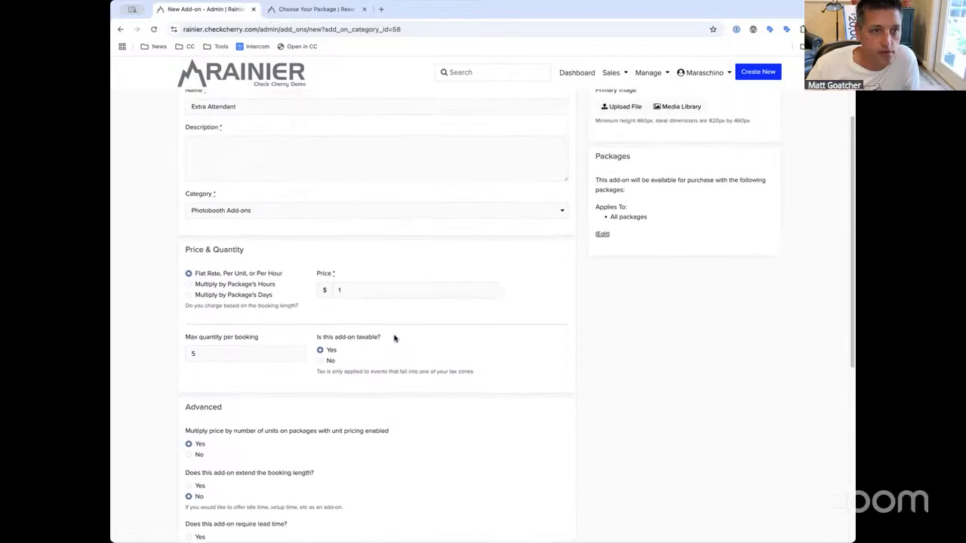
scroll(394, 338, up, 1)
Rename the add-on to Idle Time and edit its $100 price
triple_click(210, 125)
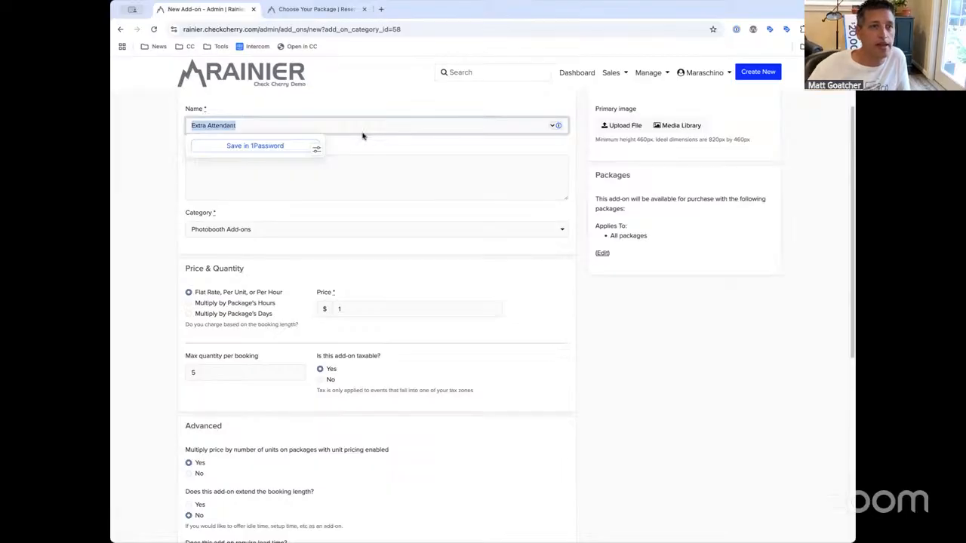
text(Idle Time)
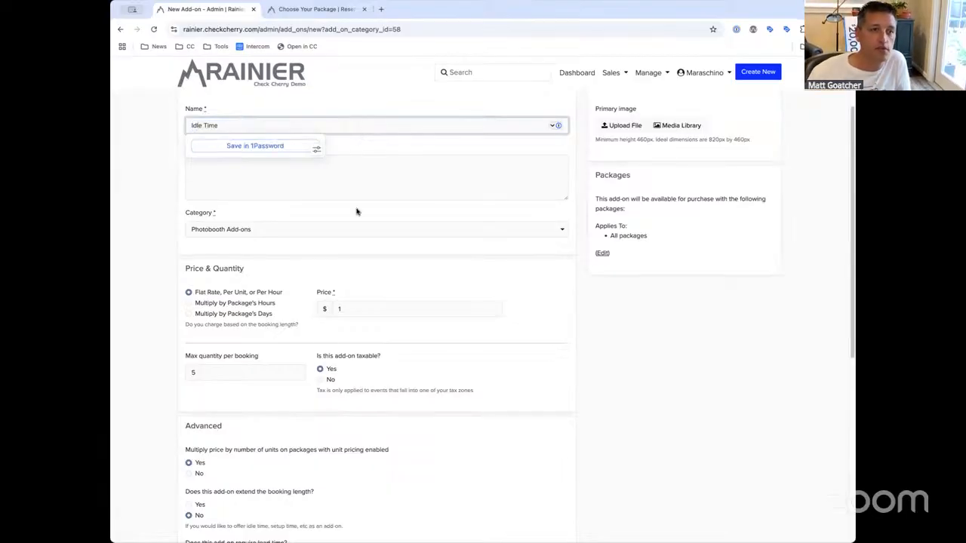
click(365, 310)
click(210, 293)
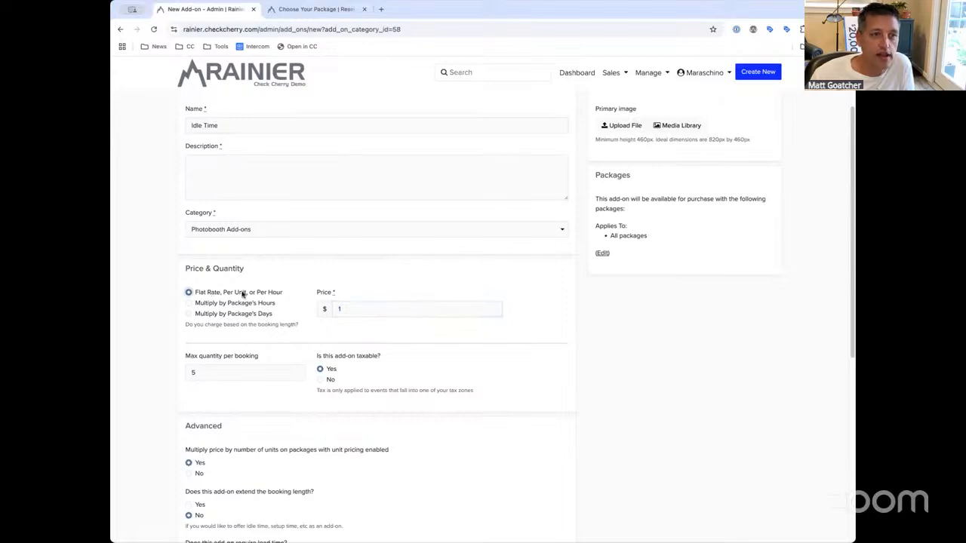
click(357, 308)
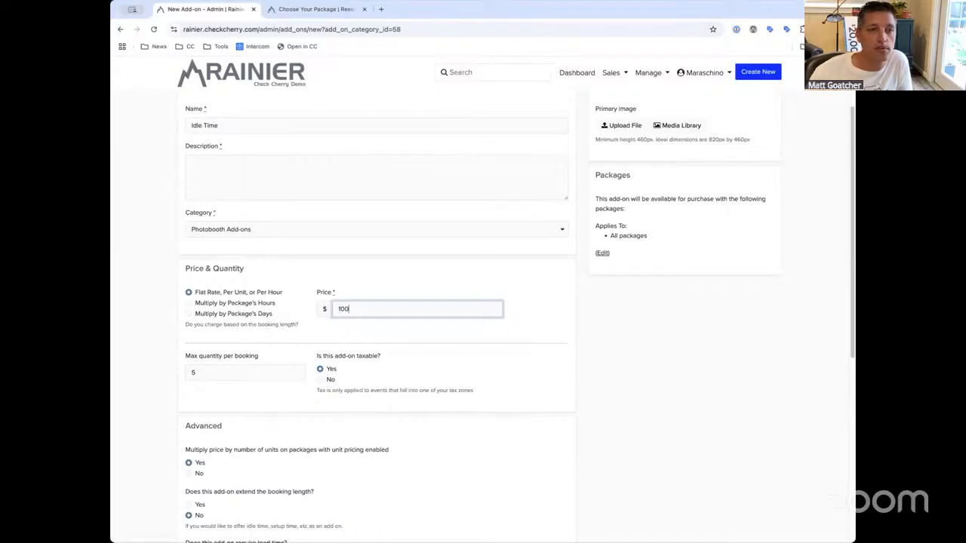
Make the Idle Time add-on extend the booking length by 1 hour
scroll(304, 385, down, 3)
click(190, 394)
drag(313, 386, 182, 381)
click(410, 398)
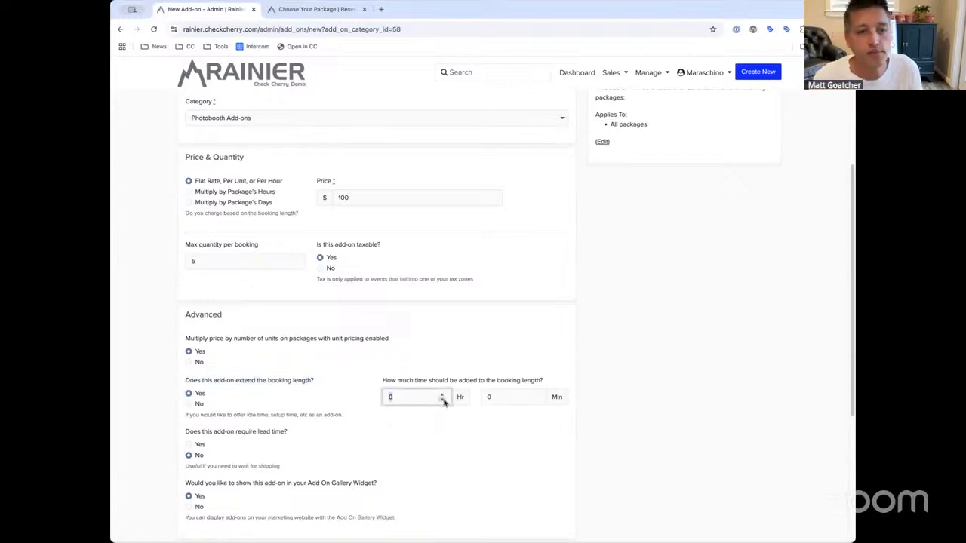
text(1)
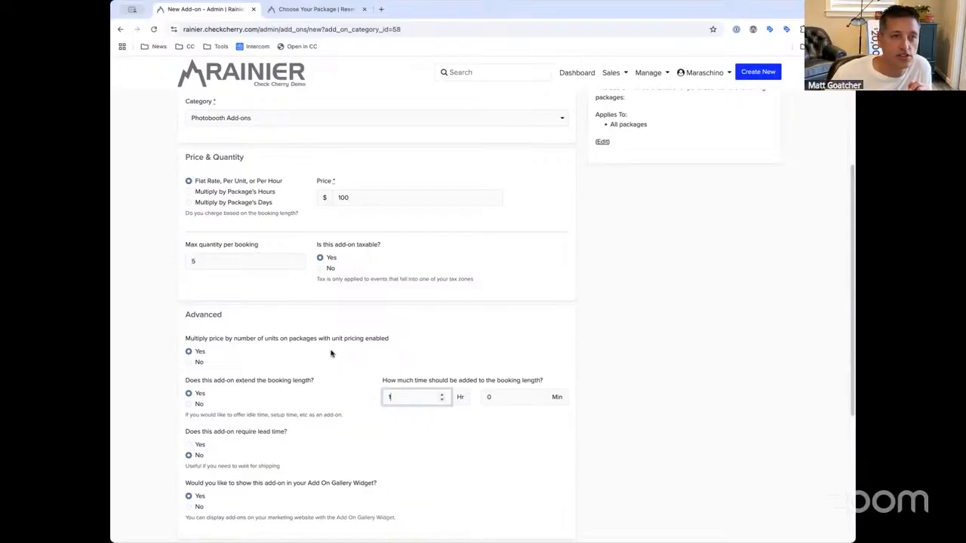
click(285, 152)
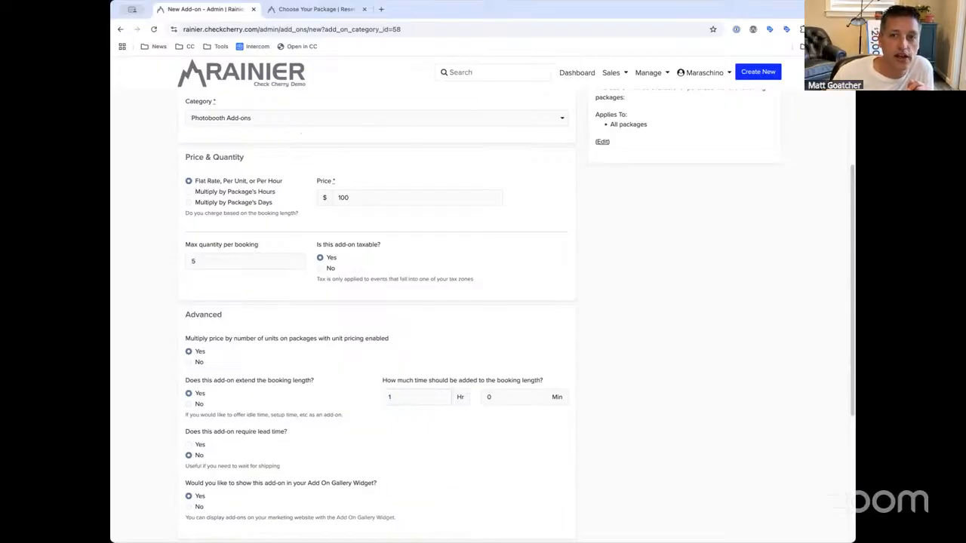
drag(851, 194, 826, 151)
drag(262, 101, 177, 102)
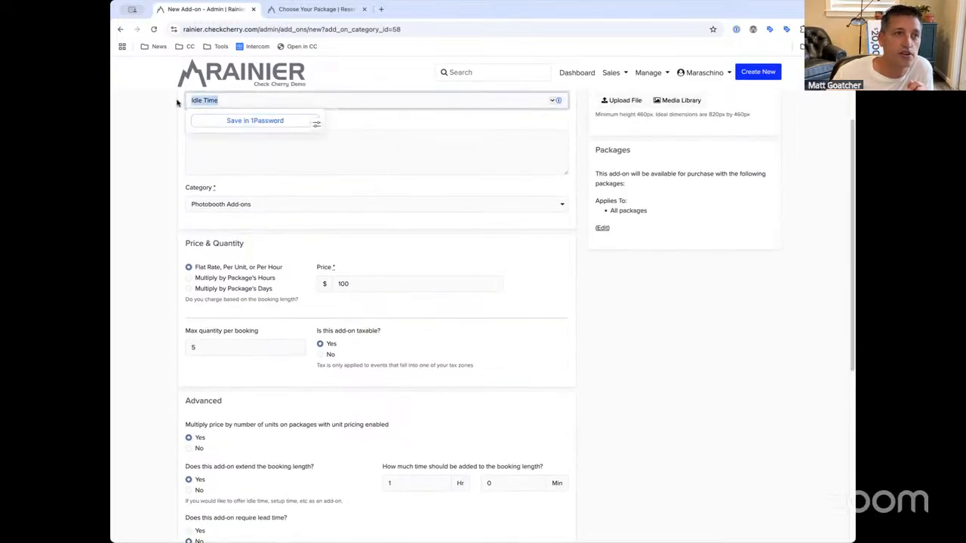
click(411, 483)
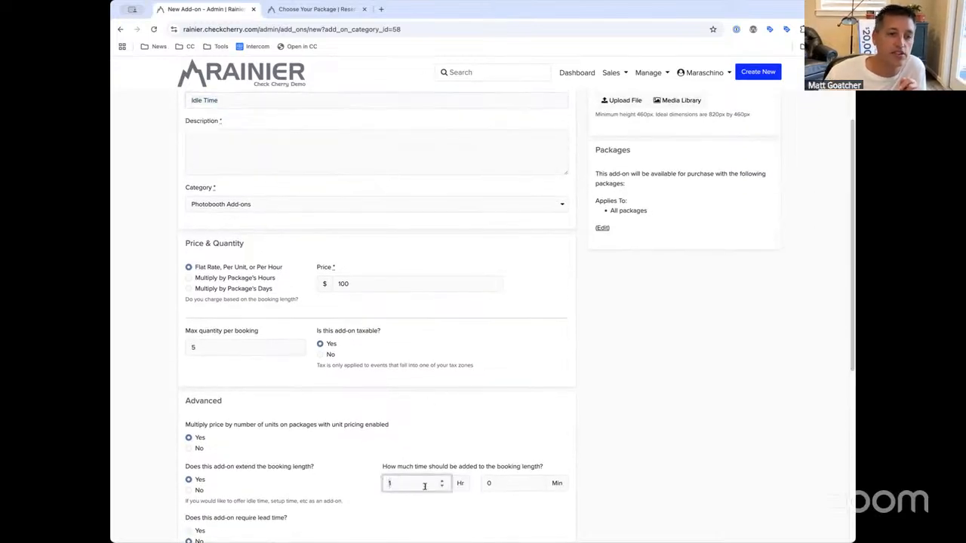
click(495, 463)
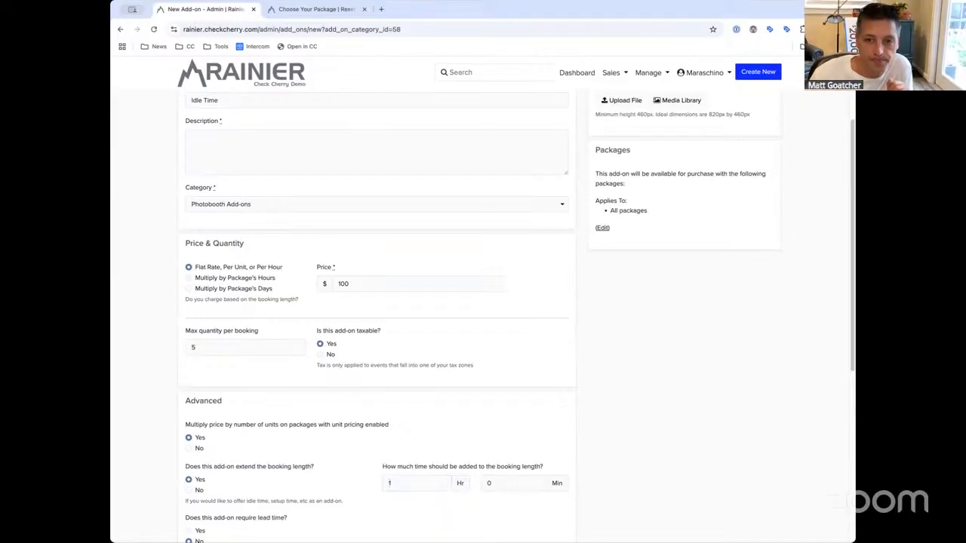
Save the add-on, filling the missing description with 'Idle Time'
scroll(494, 317, down, 2)
click(483, 523)
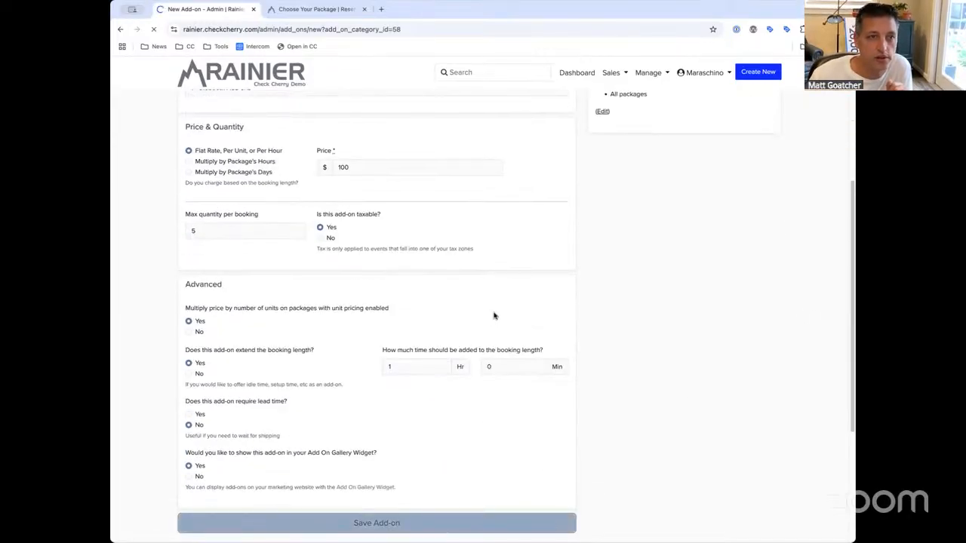
click(432, 322)
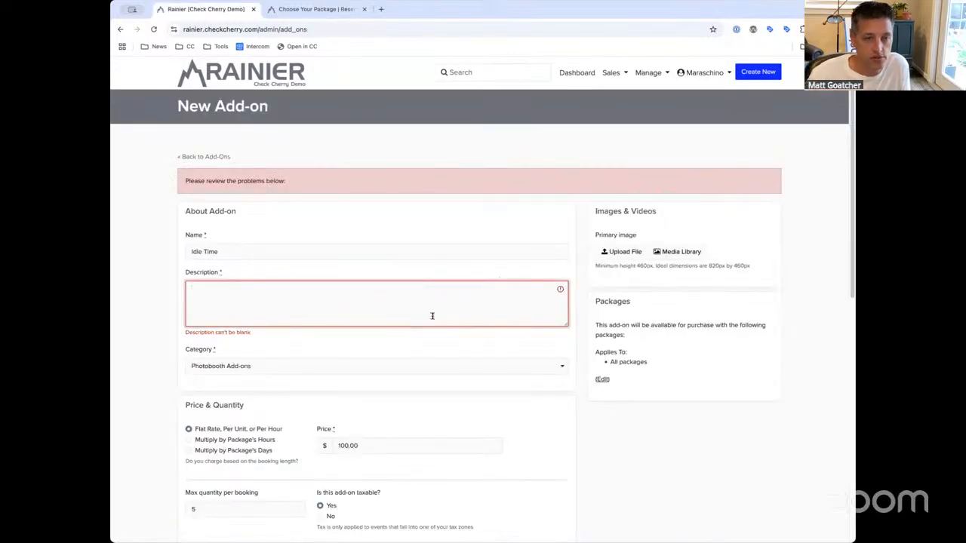
text(Idle Time)
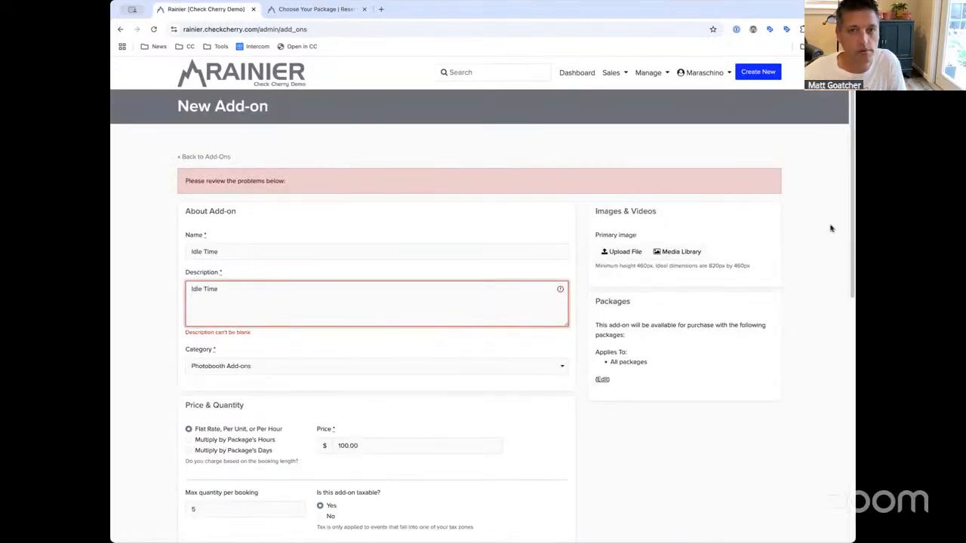
scroll(851, 219, down, 4)
click(524, 495)
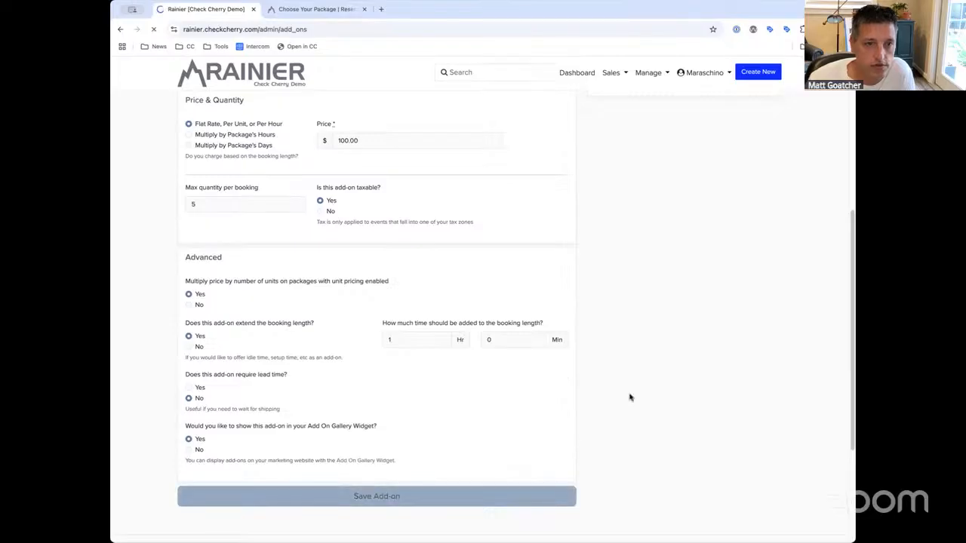
click(649, 72)
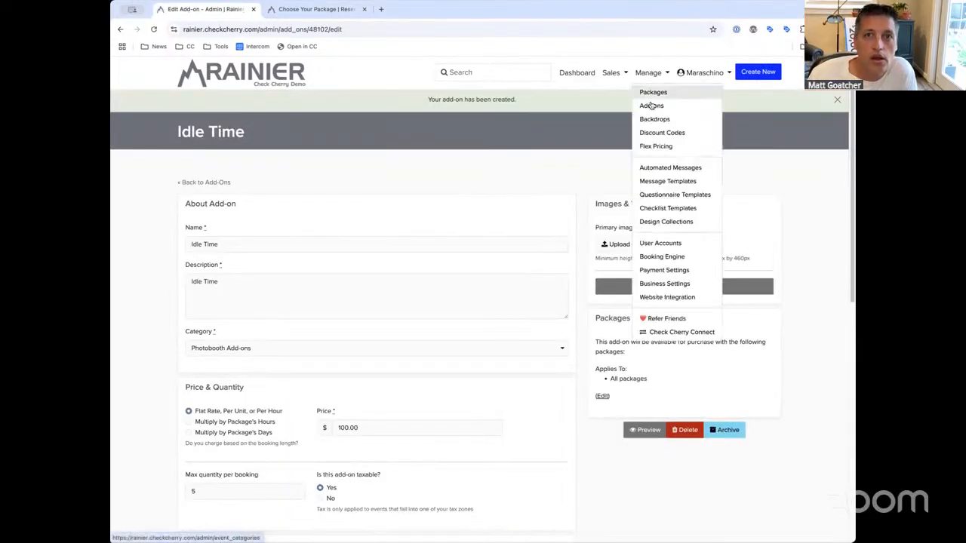
Open the Silver Sparkle backdrop and change its price from 0.00 to 50
click(649, 119)
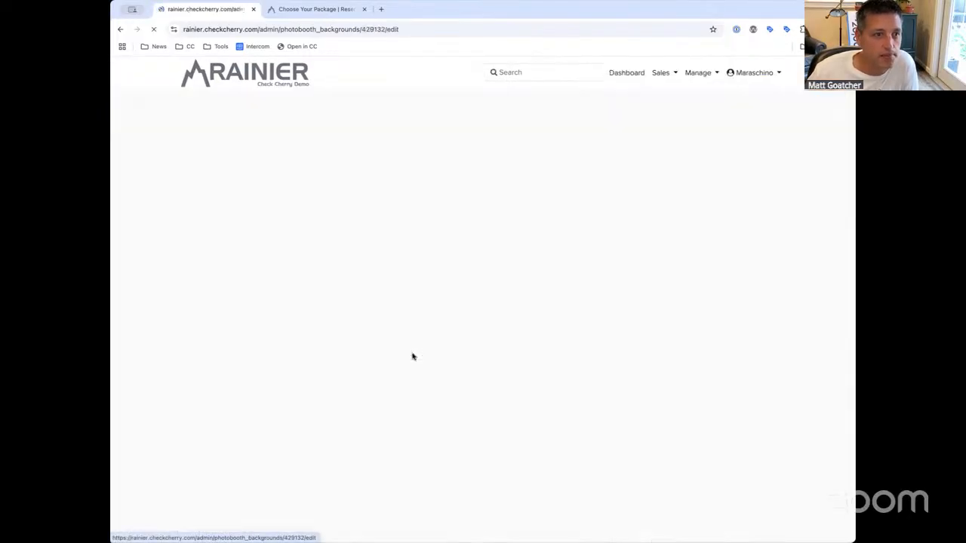
drag(295, 408, 175, 395)
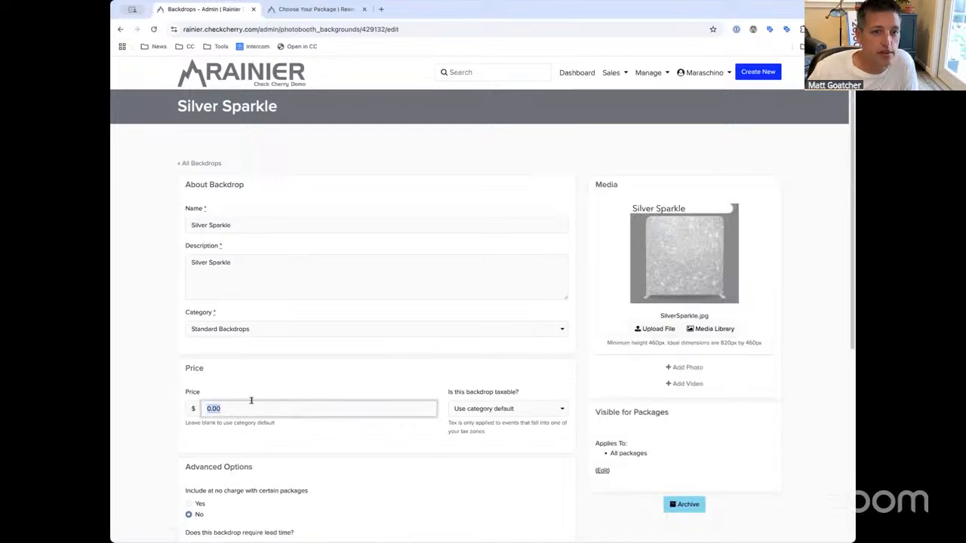
text(50)
click(321, 390)
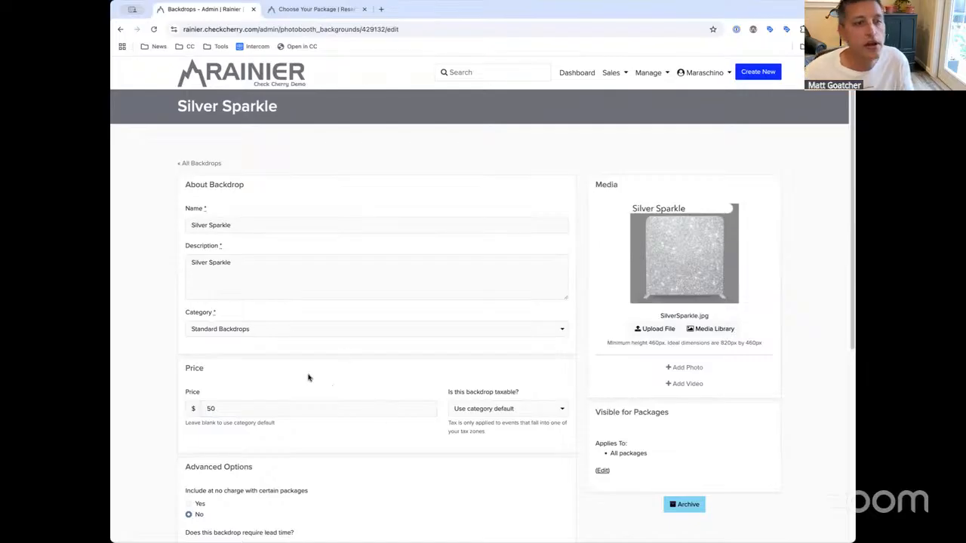
Try setting 'Include at no charge' to certain packages and inspect its fields
scroll(311, 375, down, 3)
click(190, 383)
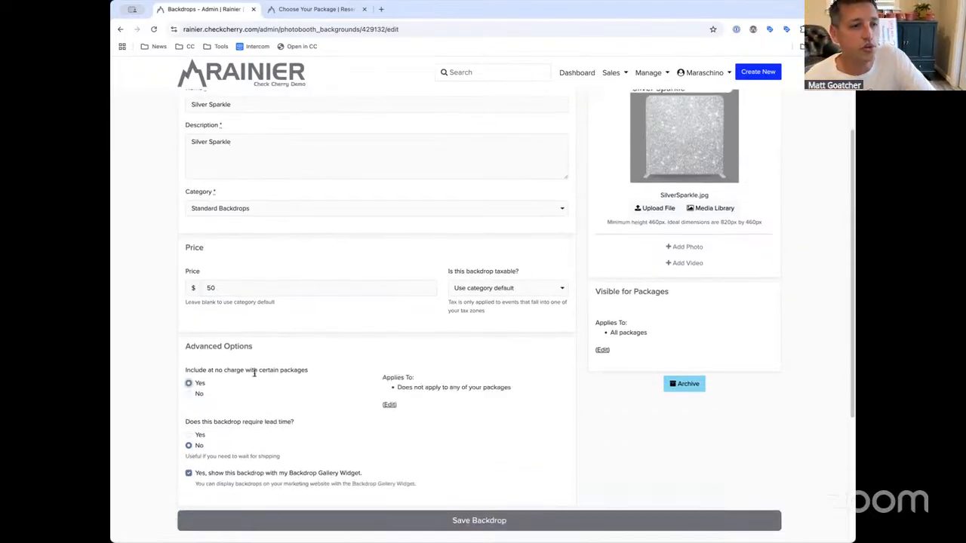
triple_click(294, 370)
click(312, 370)
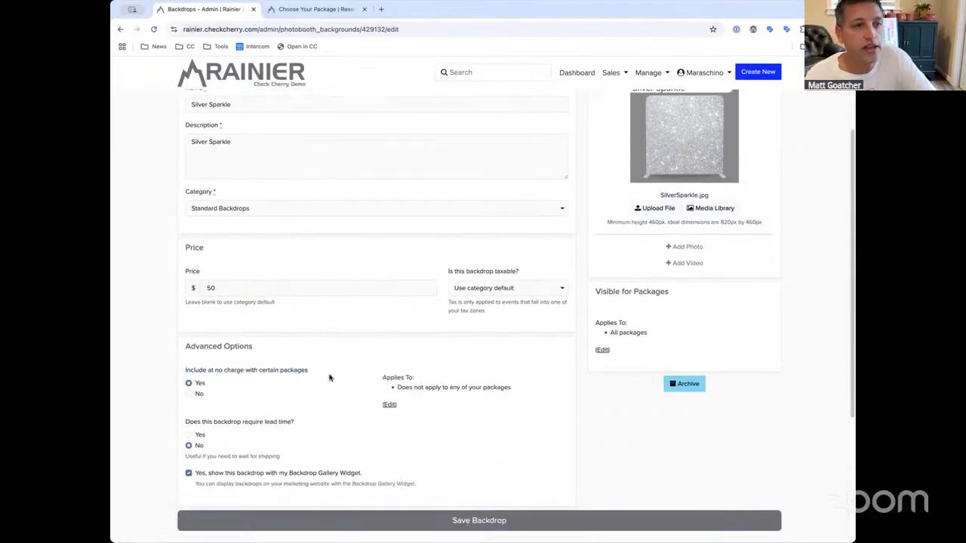
scroll(332, 378, down, 1)
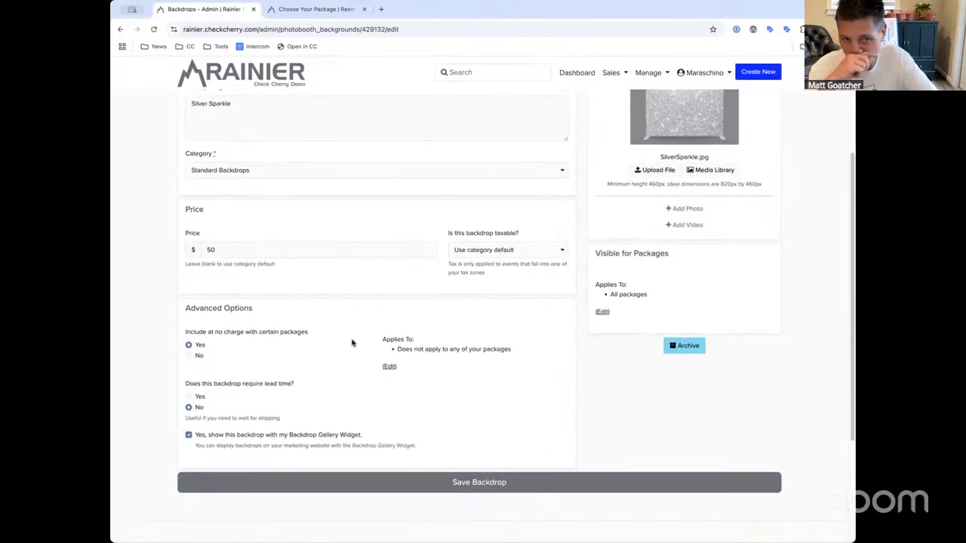
drag(325, 338, 215, 332)
click(213, 329)
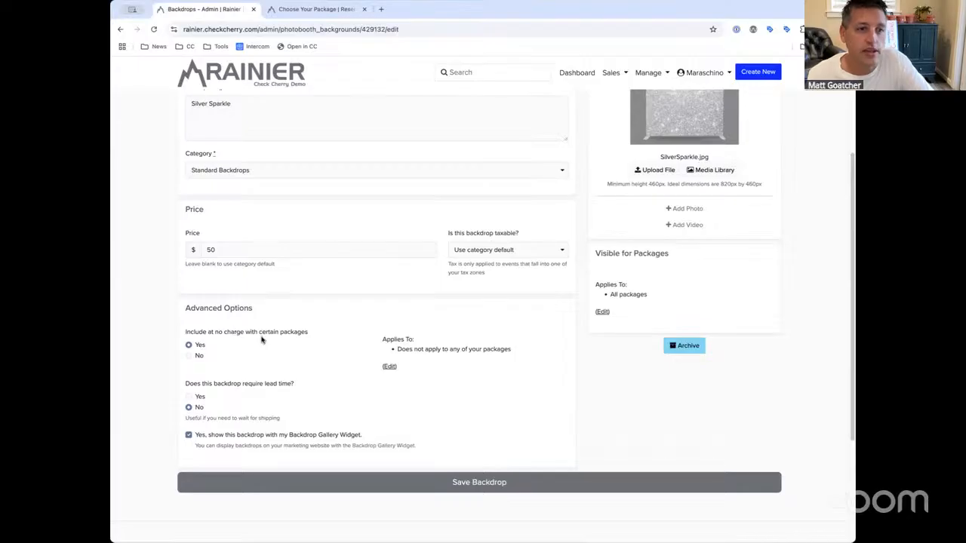
triple_click(304, 333)
click(234, 334)
Try the package selections, revert 'Include at no charge' to No, and save the backdrop
click(388, 368)
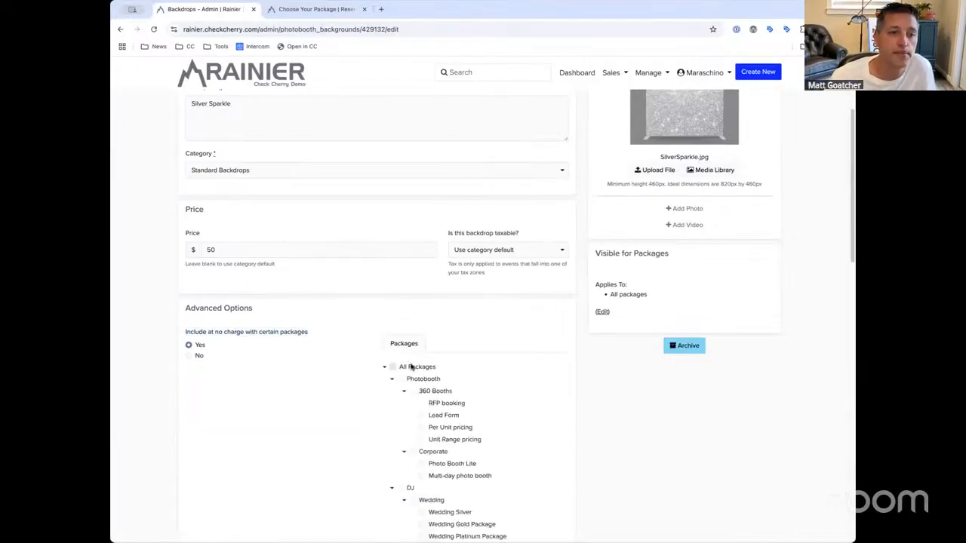
click(427, 367)
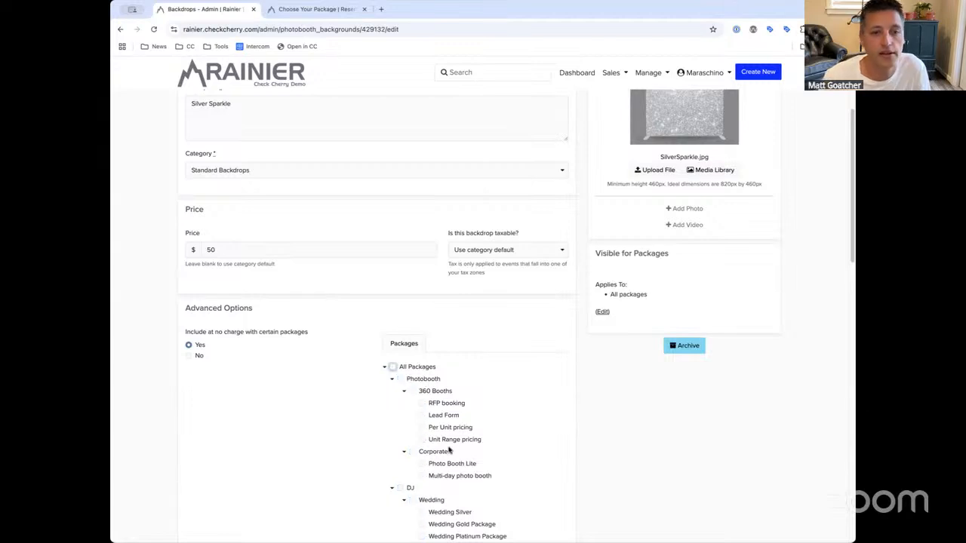
click(454, 464)
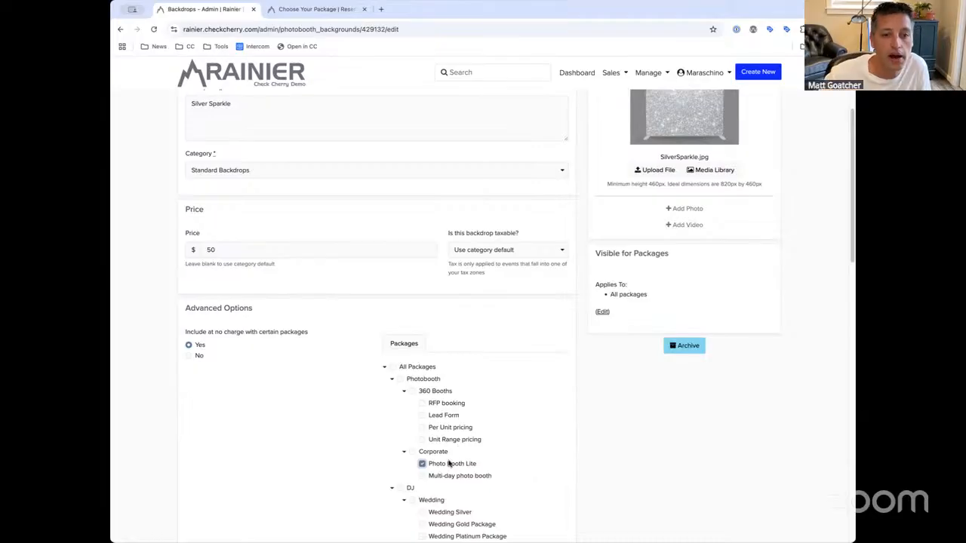
click(393, 366)
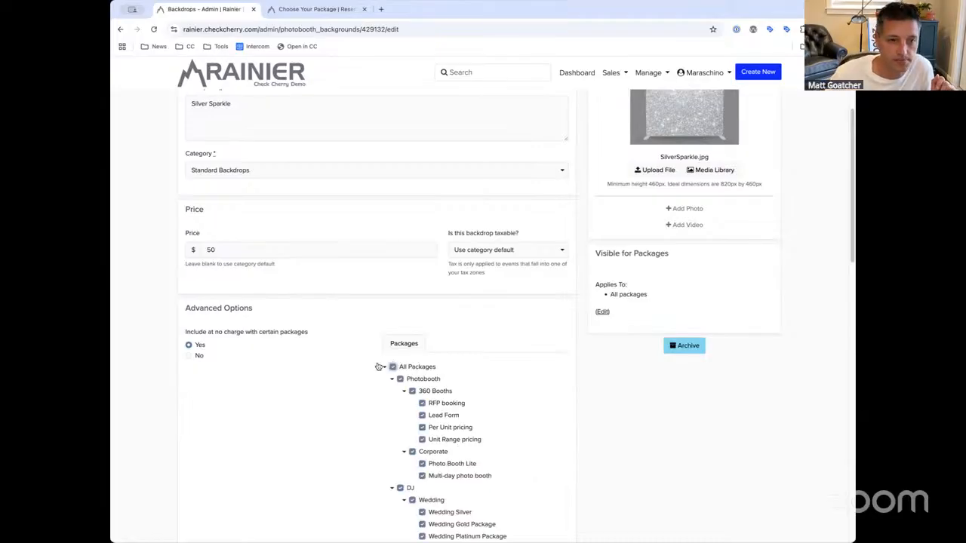
click(198, 356)
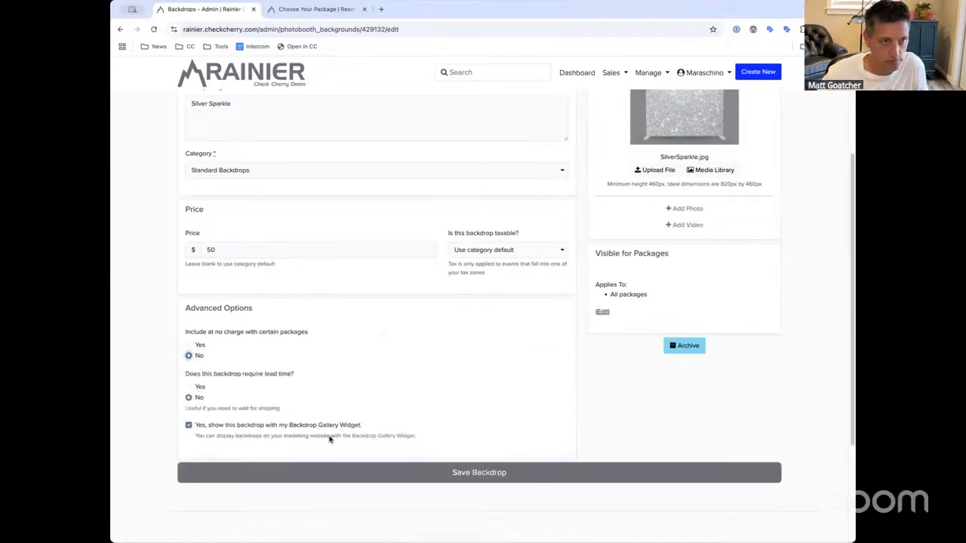
click(329, 472)
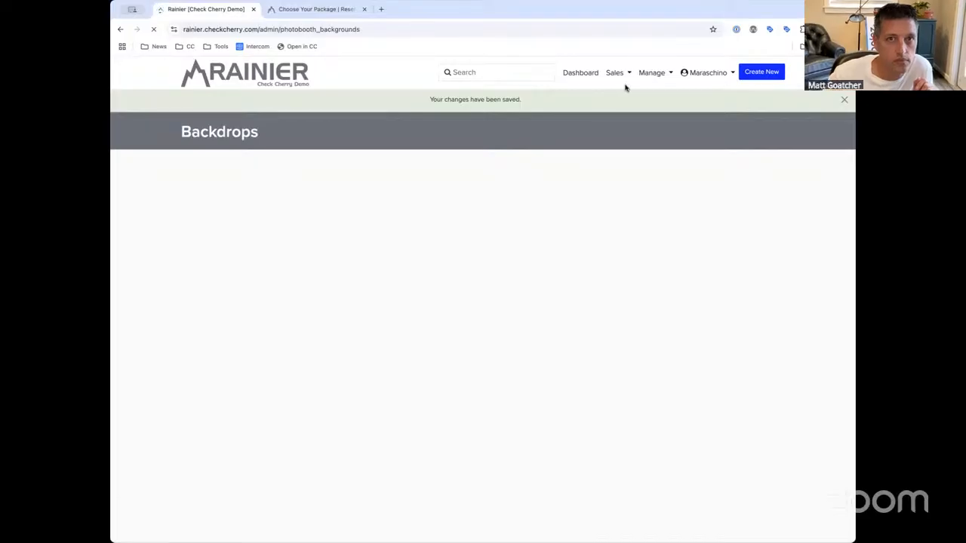
Open Edit Backdrop Category for Standard Backdrops in a new tab and switch to it
click(654, 71)
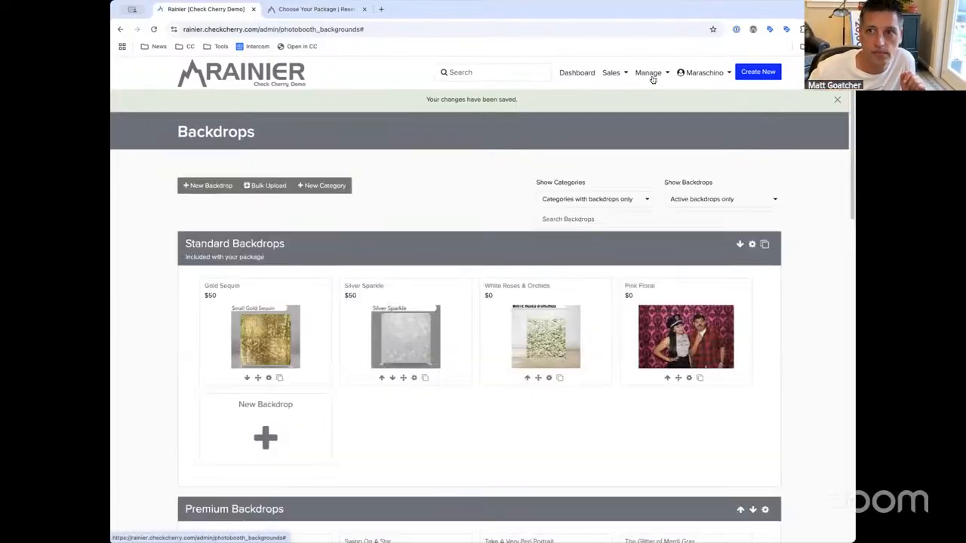
click(650, 73)
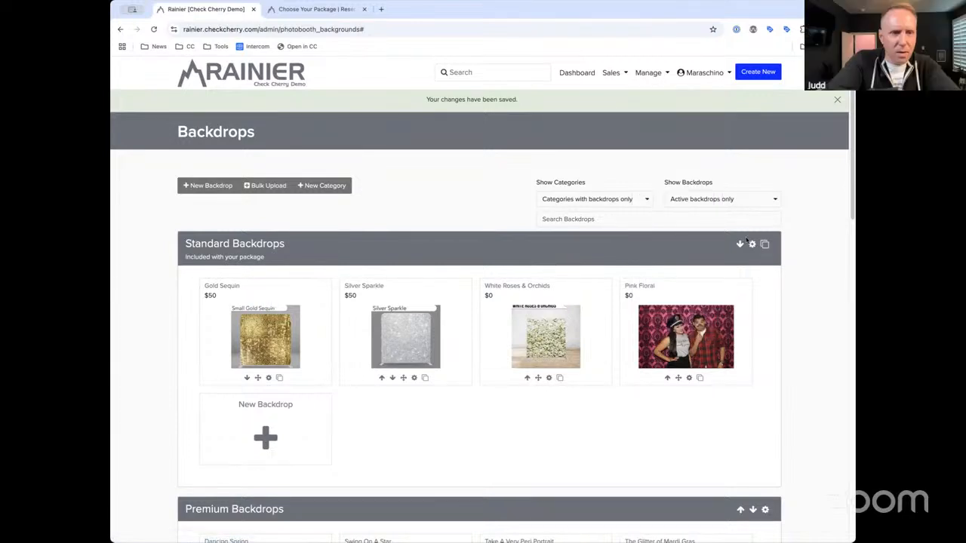
ctrl+click(752, 244)
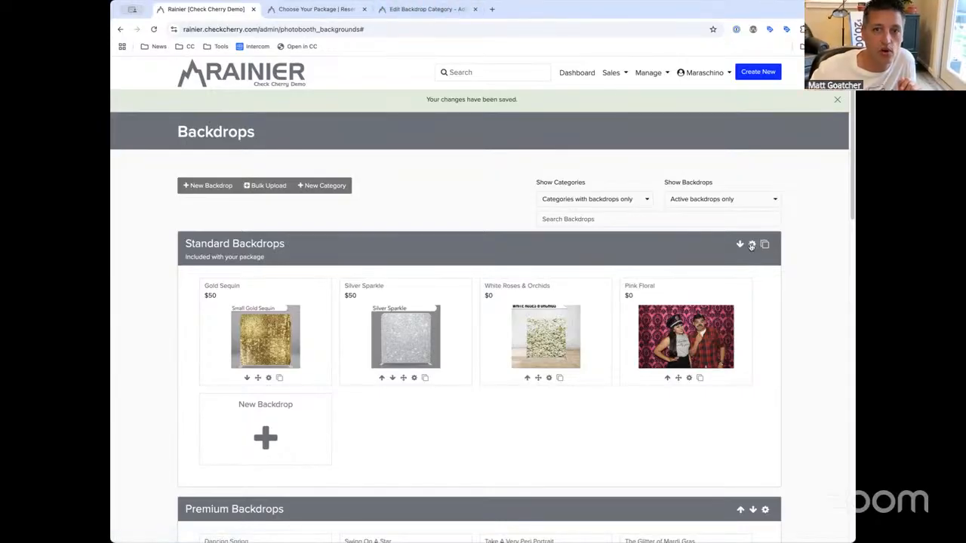
click(429, 9)
Set the Standard Backdrops category's default price to 100 and save the category
click(224, 334)
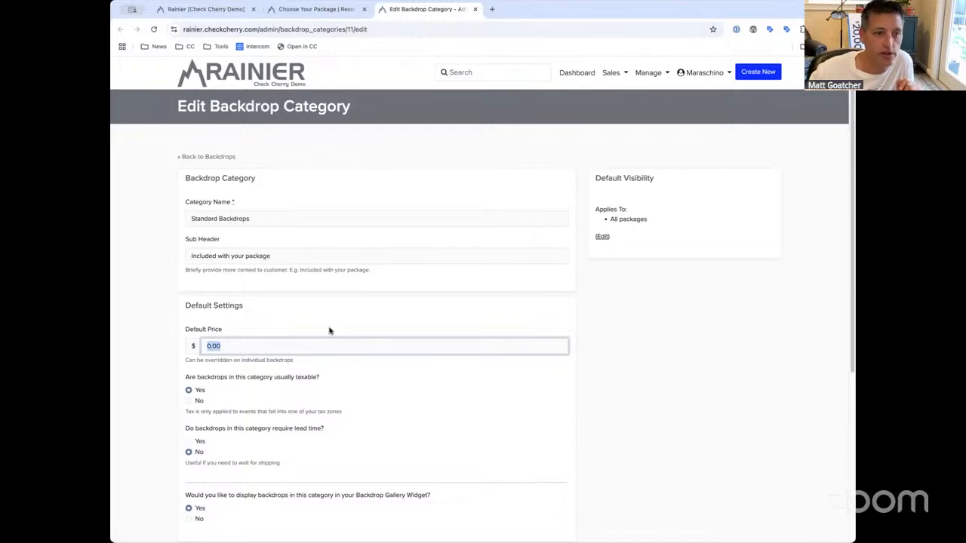
text(100)
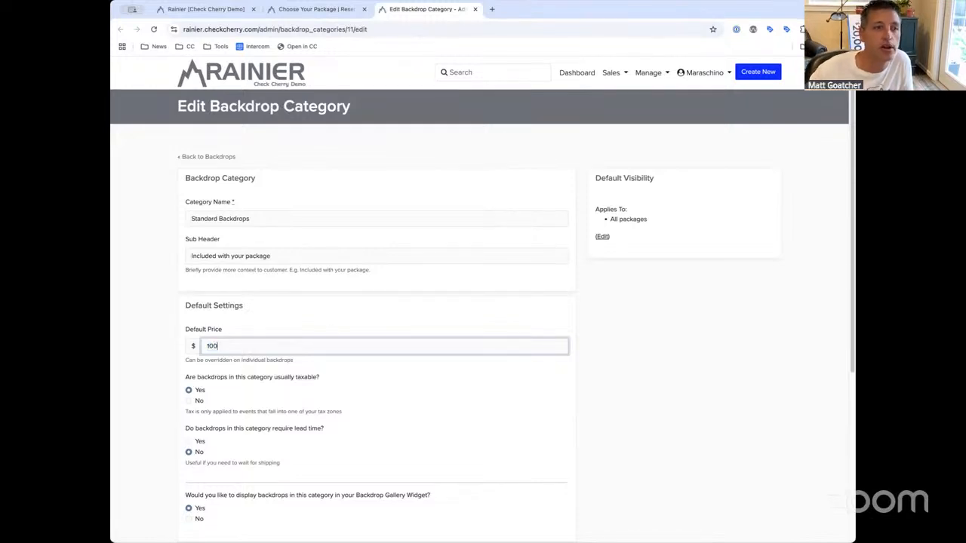
drag(283, 350, 154, 341)
click(254, 338)
click(344, 317)
scroll(343, 318, down, 5)
click(433, 299)
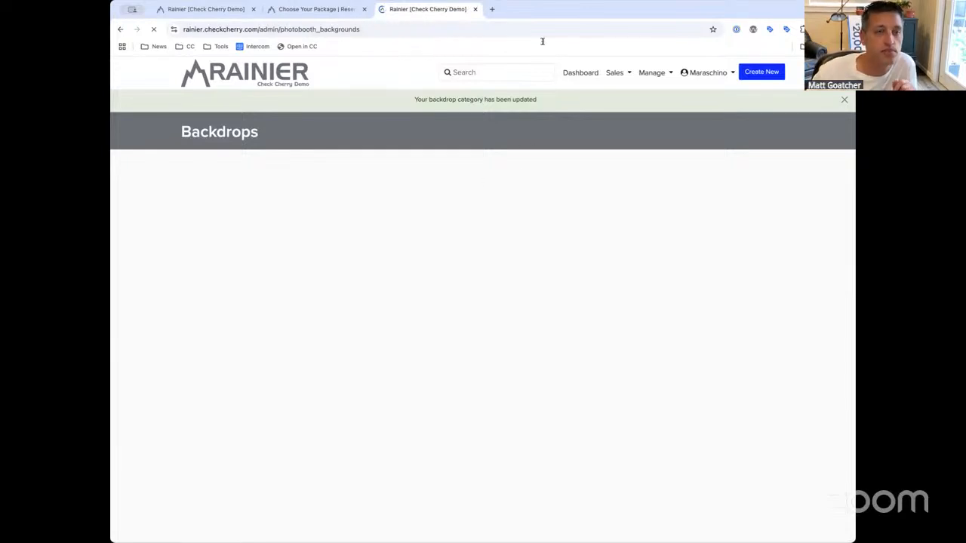
Check the customer booking page, then return to the Backdrops admin list
click(316, 10)
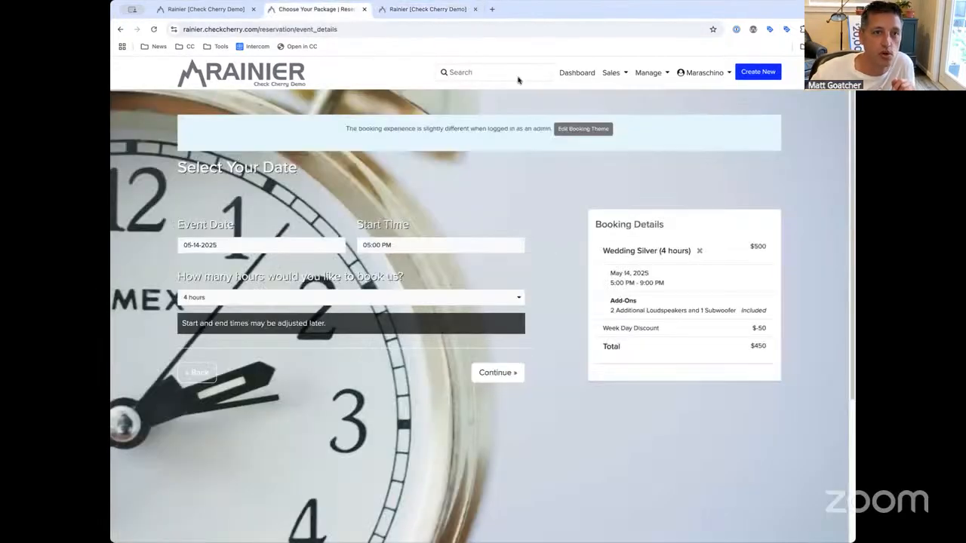
click(423, 9)
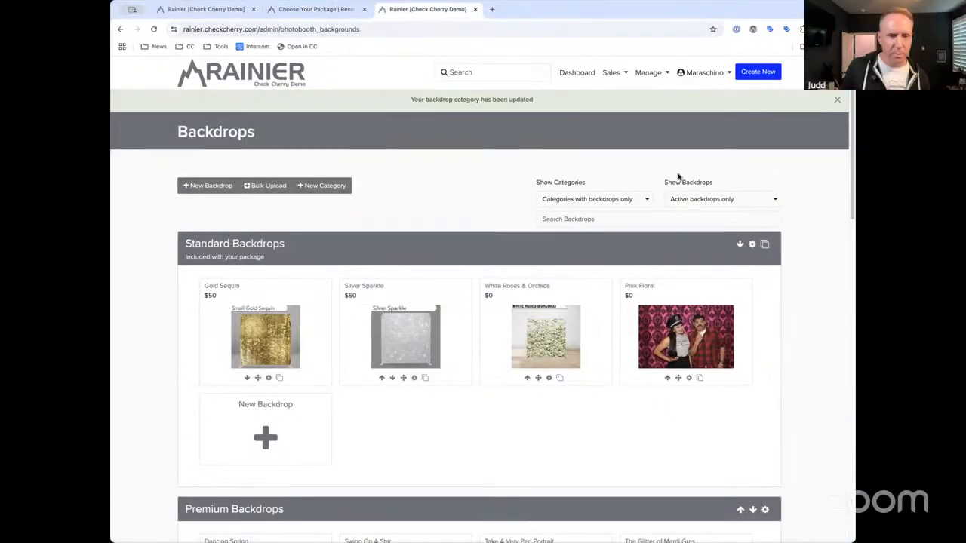
click(658, 72)
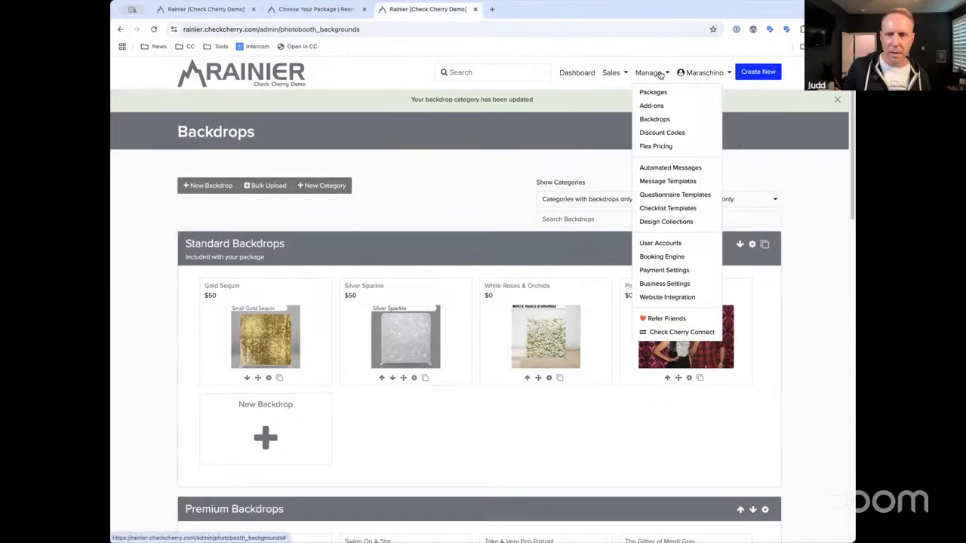
Go to Discount Codes and open the 10off code for editing
click(653, 134)
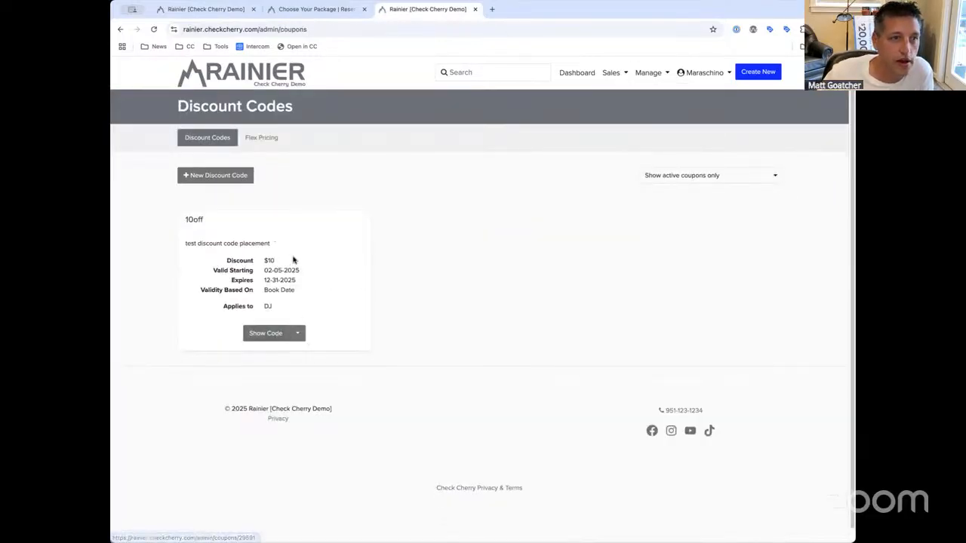
click(291, 338)
click(308, 371)
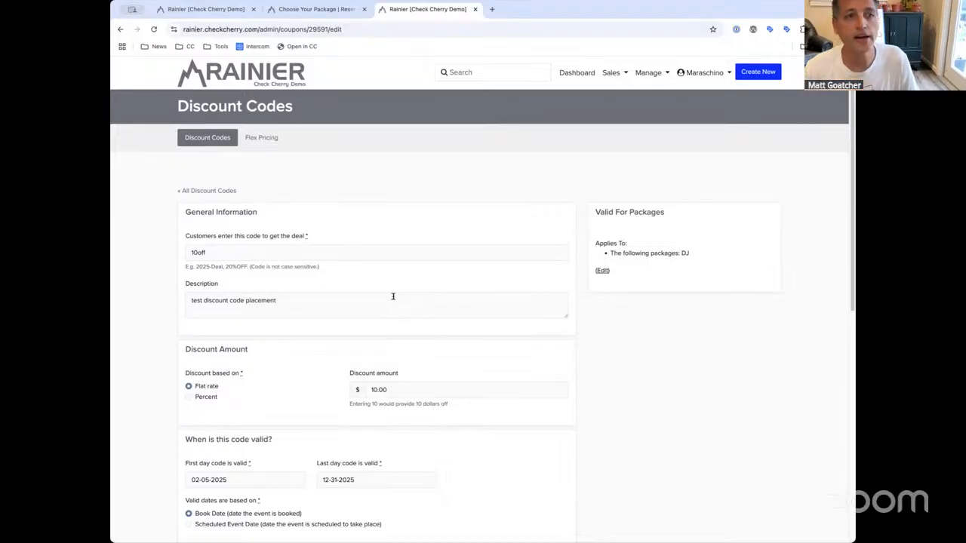
Try the percentage discount type, then settle on Flat rate for the 10off code
click(185, 242)
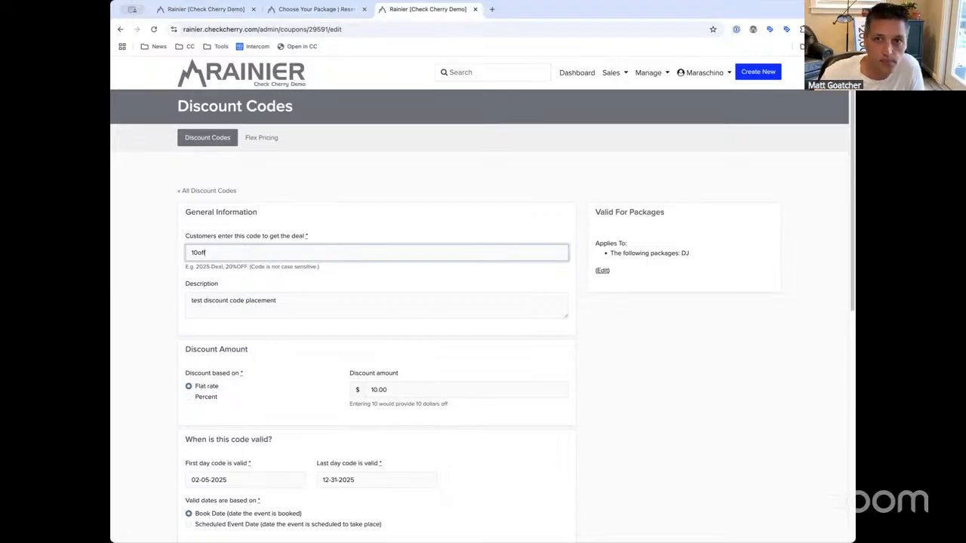
scroll(284, 276, down, 2)
click(212, 292)
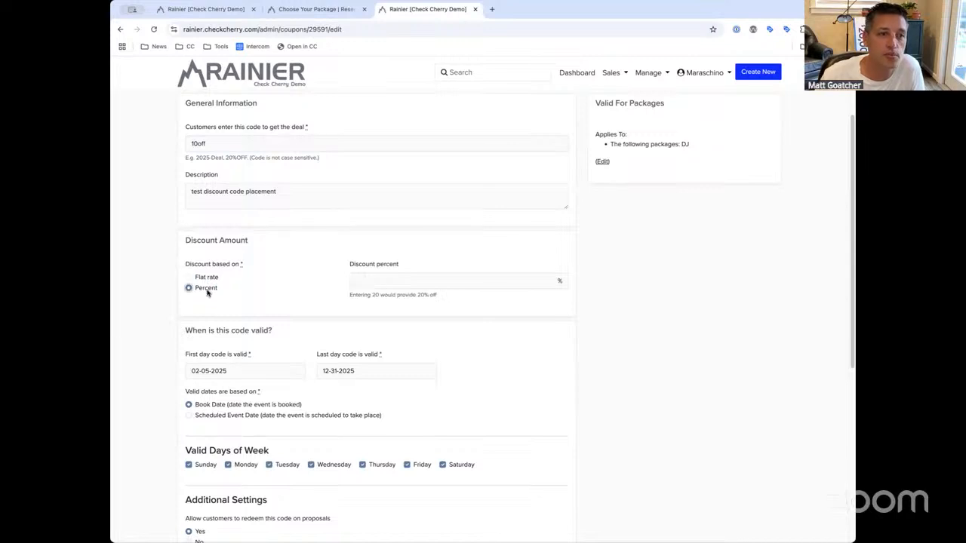
click(202, 280)
click(208, 291)
click(419, 278)
text(10)
drag(393, 278, 306, 278)
click(188, 278)
Replace the $10.00 discount amount with 50
click(371, 280)
double_click(369, 285)
text(50)
click(601, 280)
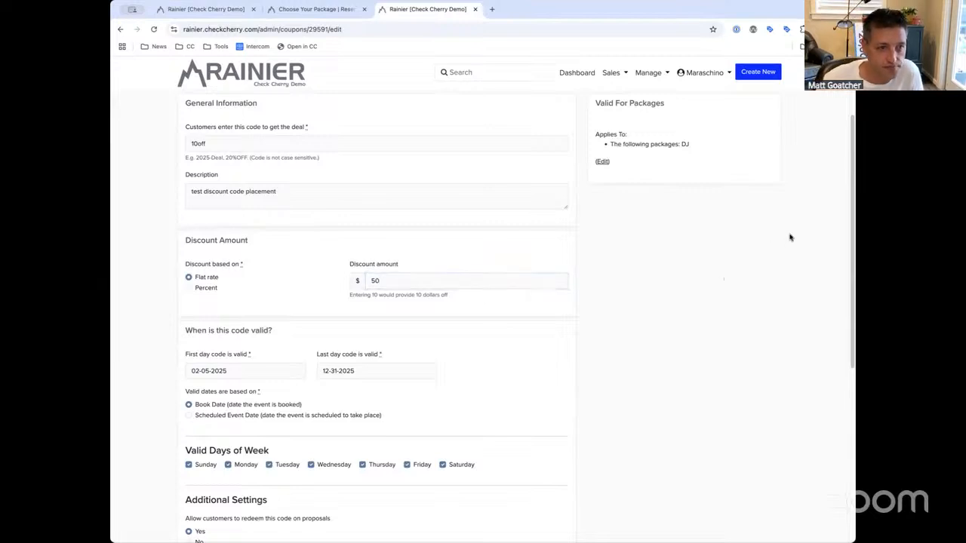
scroll(851, 246, up, 2)
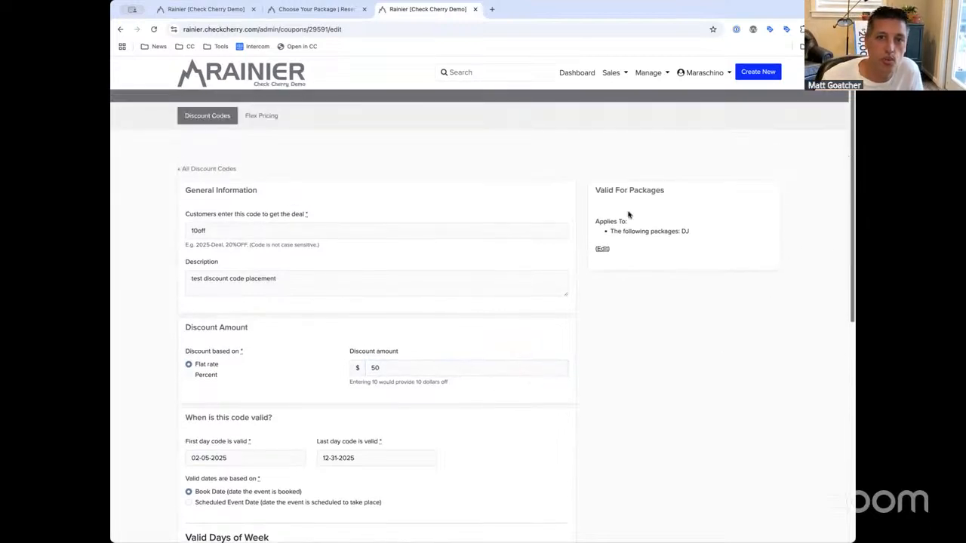
Tick All Packages so the 10off code applies to every package, not only DJ
click(602, 249)
click(629, 250)
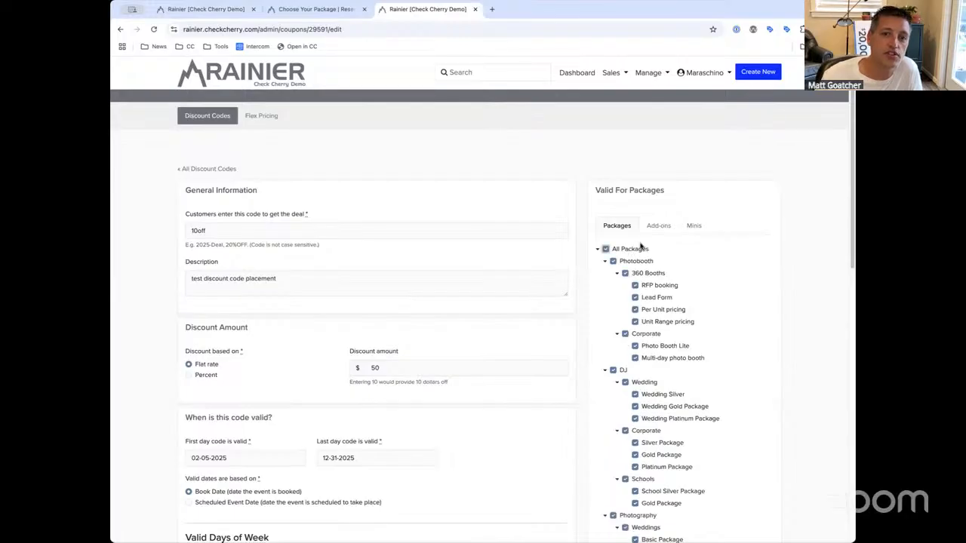
click(627, 249)
click(633, 261)
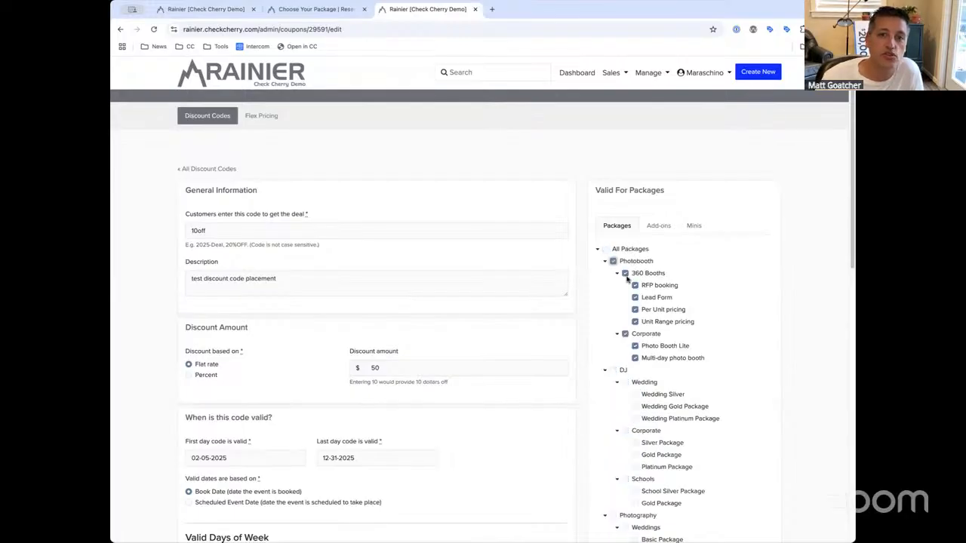
click(631, 250)
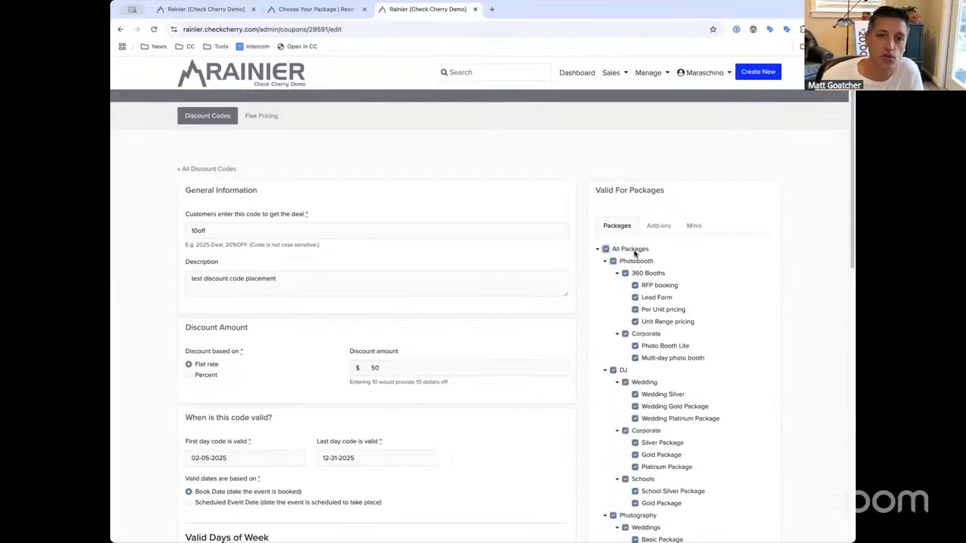
click(658, 227)
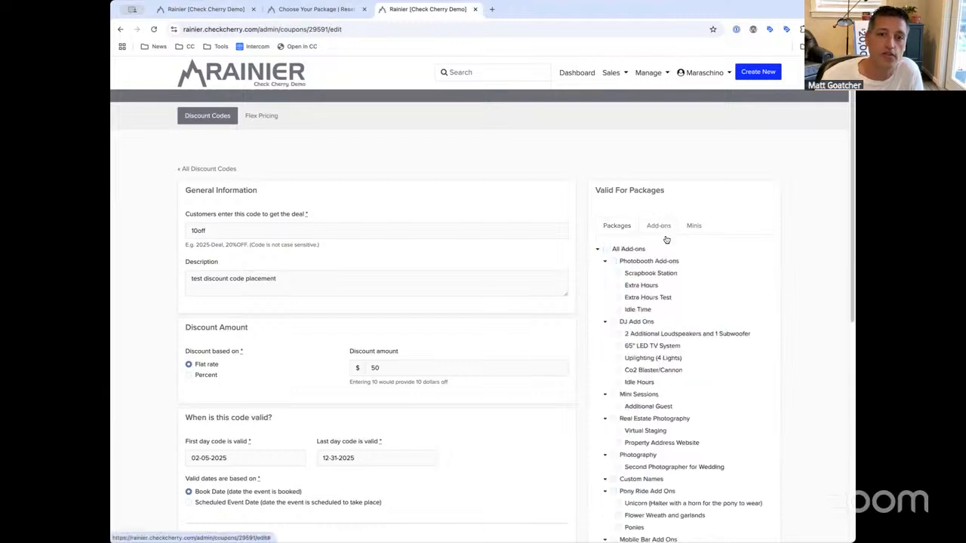
click(616, 226)
click(630, 249)
click(633, 262)
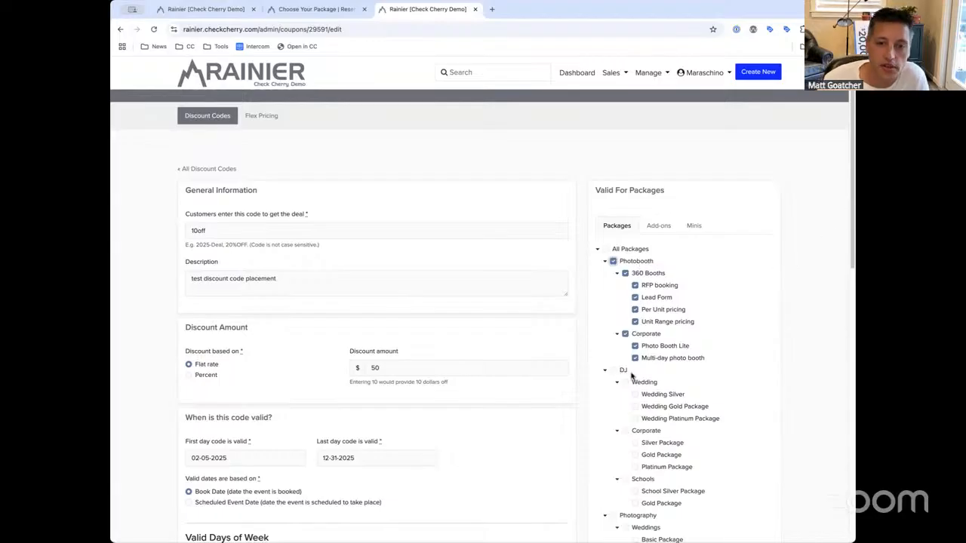
click(611, 249)
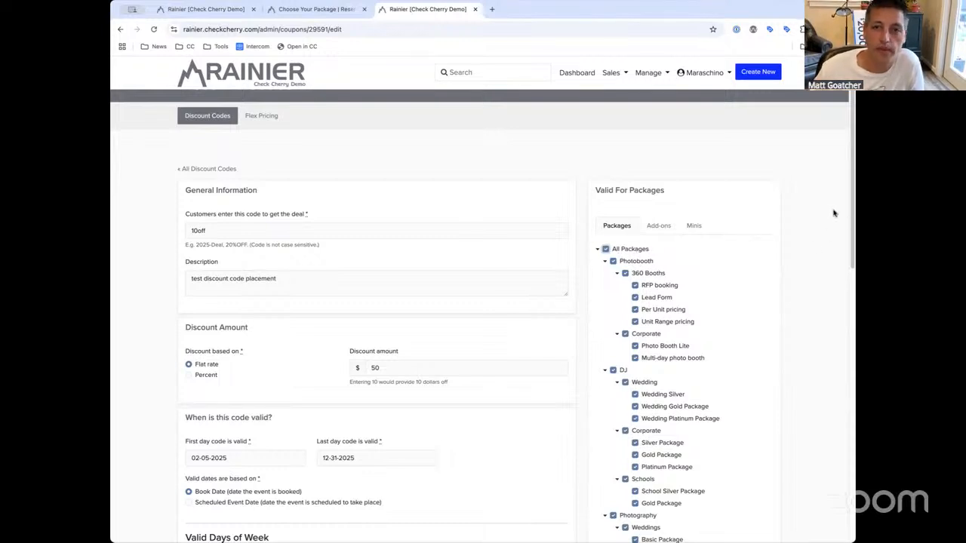
scroll(850, 196, down, 5)
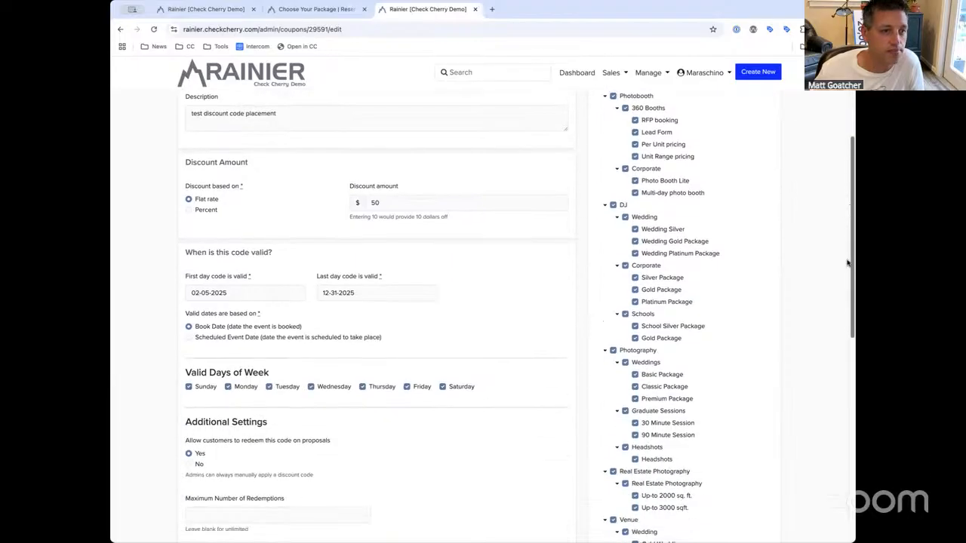
mouse_move(296, 258)
mouse_down()
mouse_move(163, 254)
mouse_move(279, 260)
mouse_up()
click(185, 253)
click(279, 260)
click(235, 291)
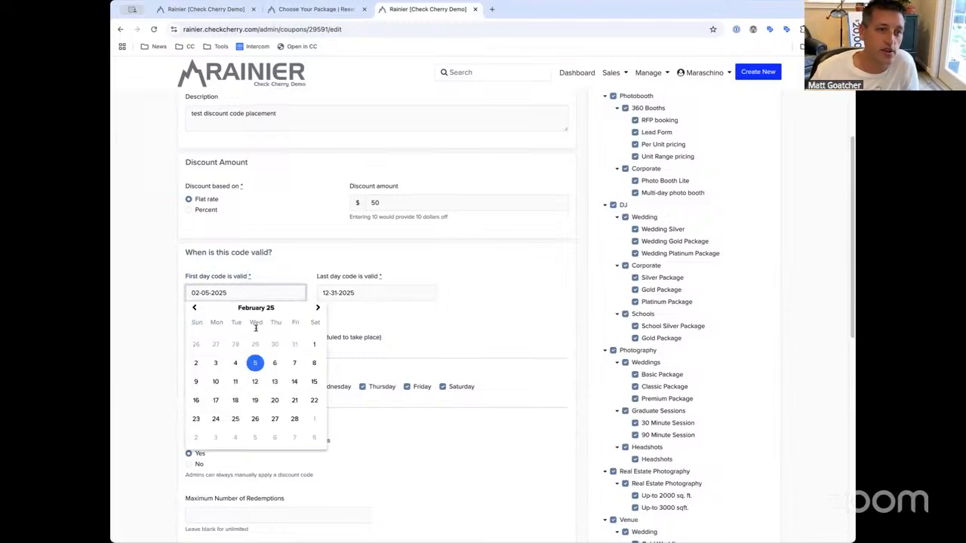
click(381, 324)
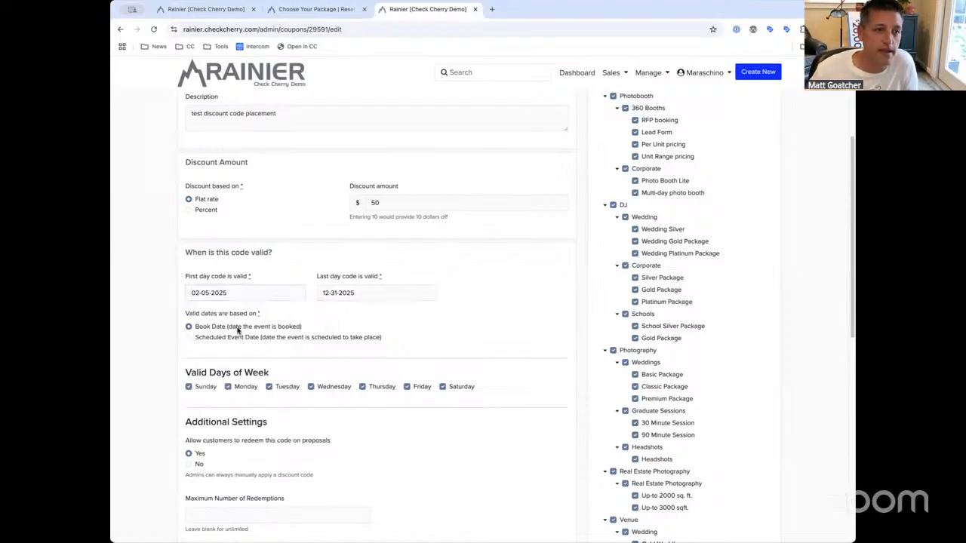
click(245, 327)
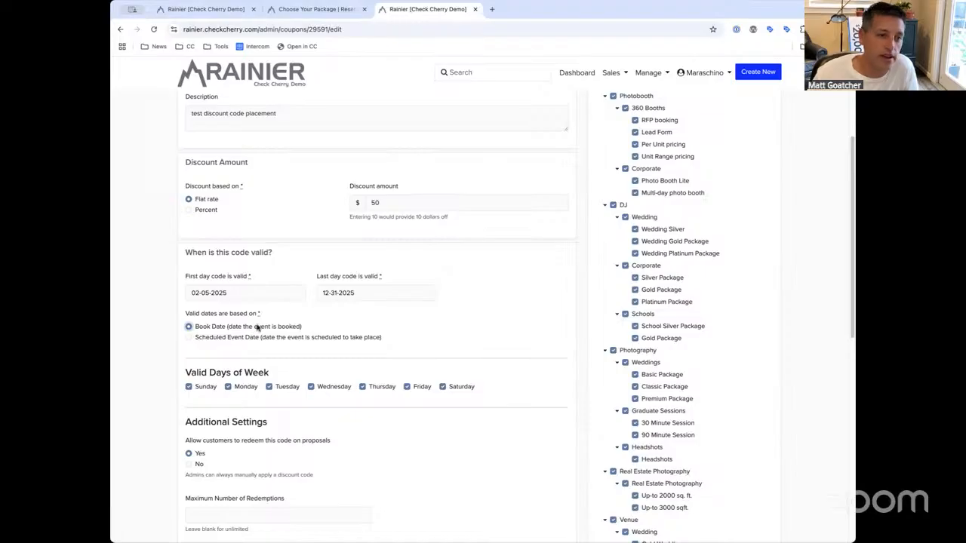
drag(305, 330, 206, 327)
click(208, 326)
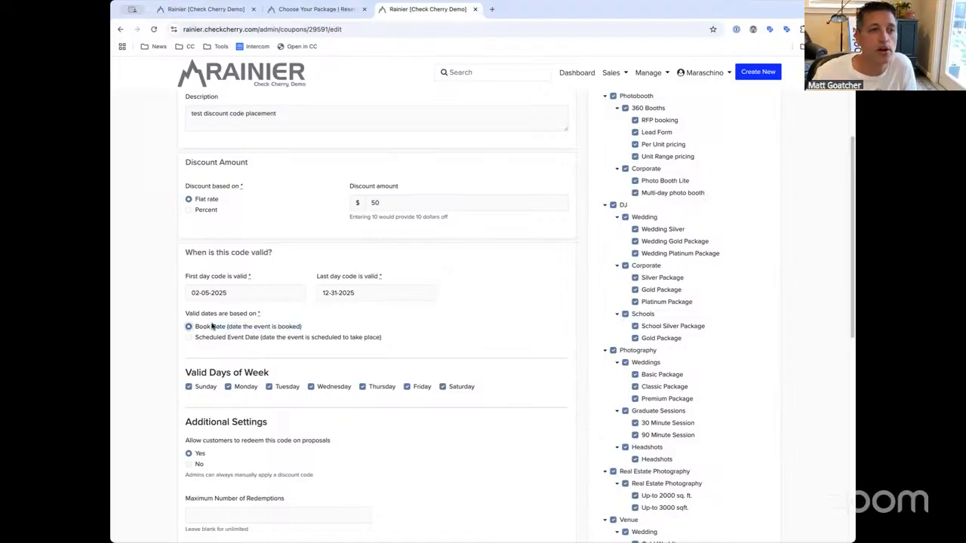
drag(244, 293, 185, 293)
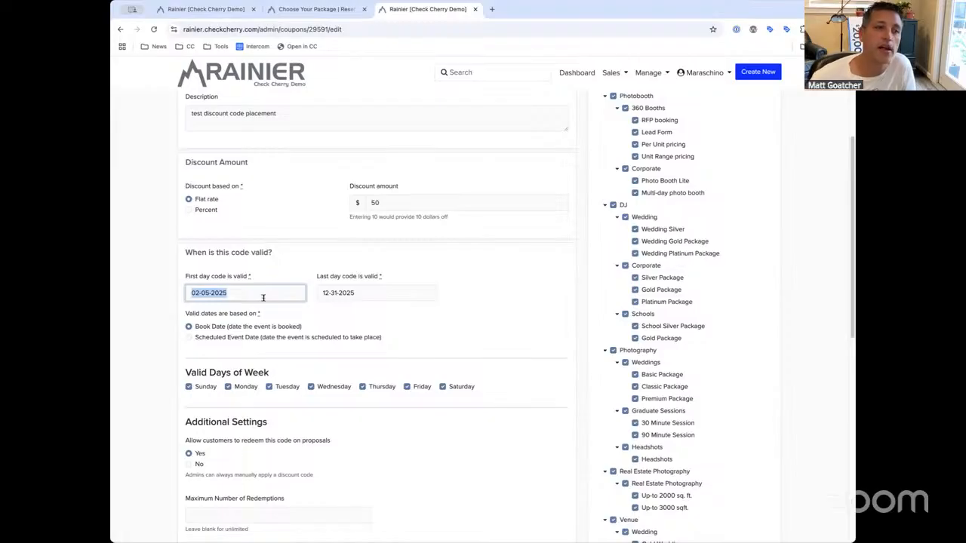
click(224, 339)
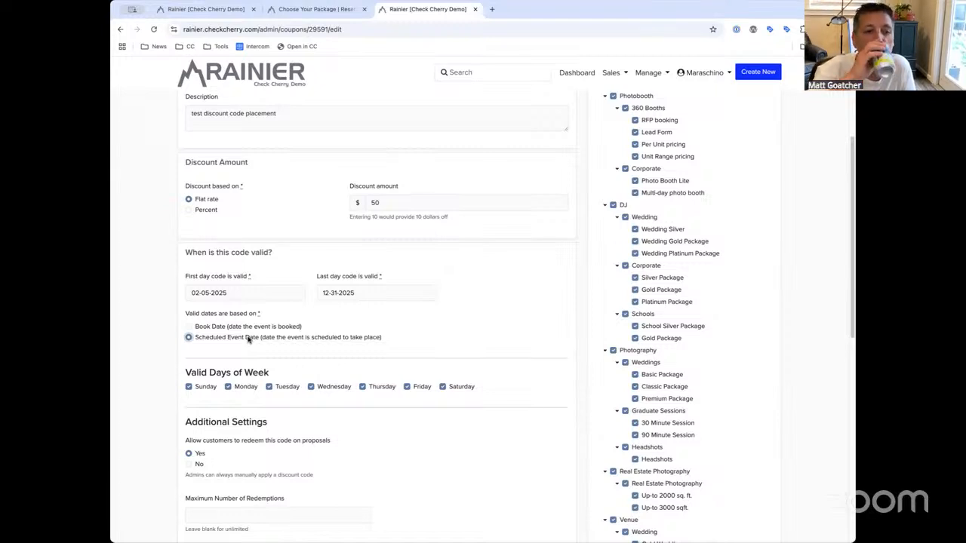
click(240, 325)
drag(296, 373, 197, 379)
click(186, 378)
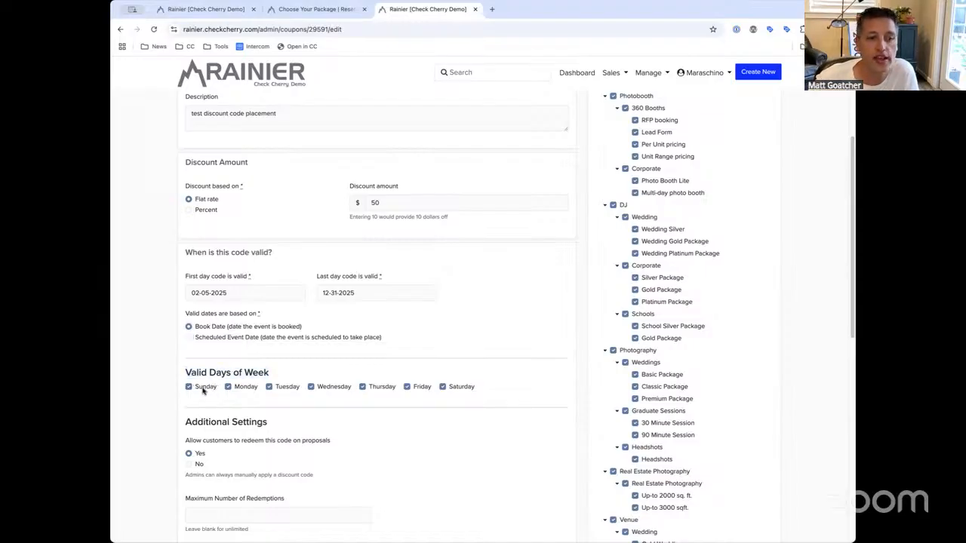
click(203, 388)
click(464, 388)
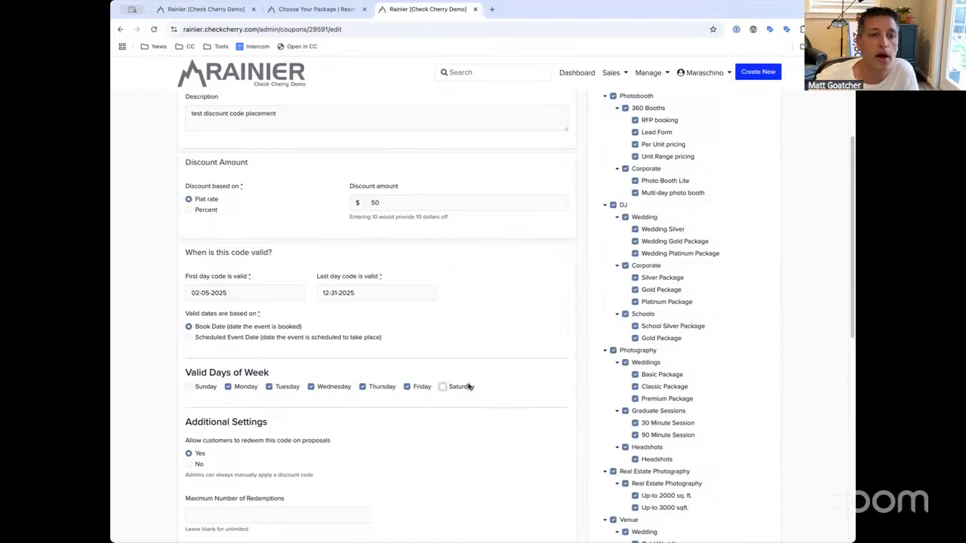
click(408, 388)
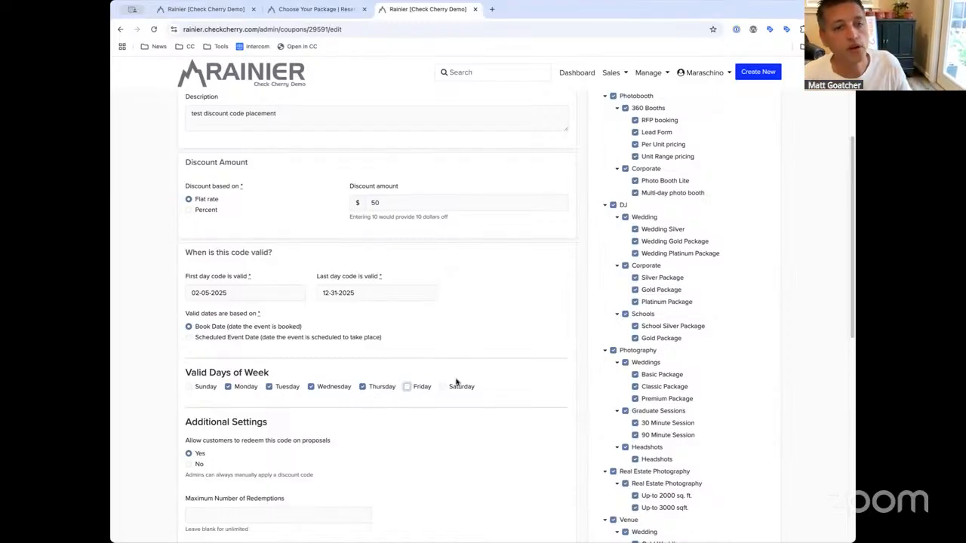
click(411, 387)
click(447, 387)
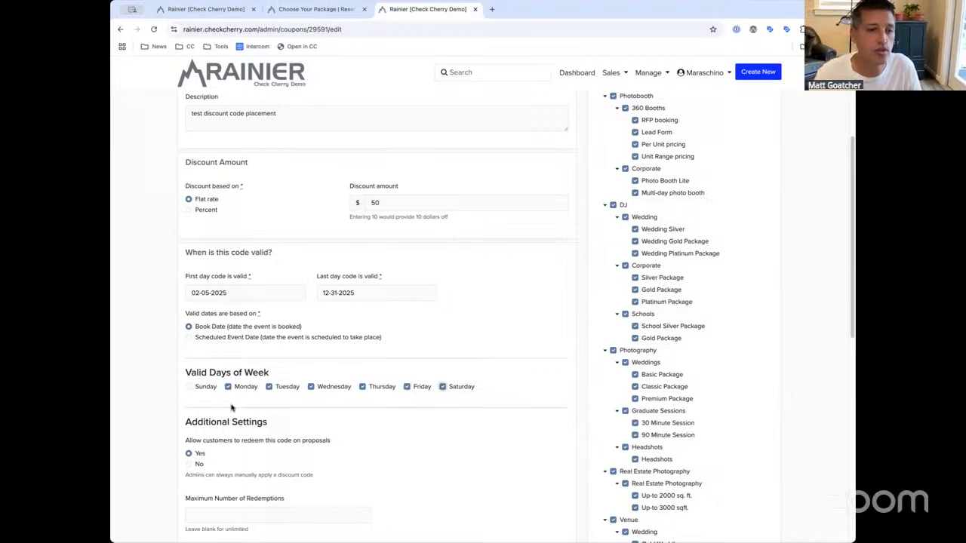
click(200, 391)
scroll(297, 357, down, 1)
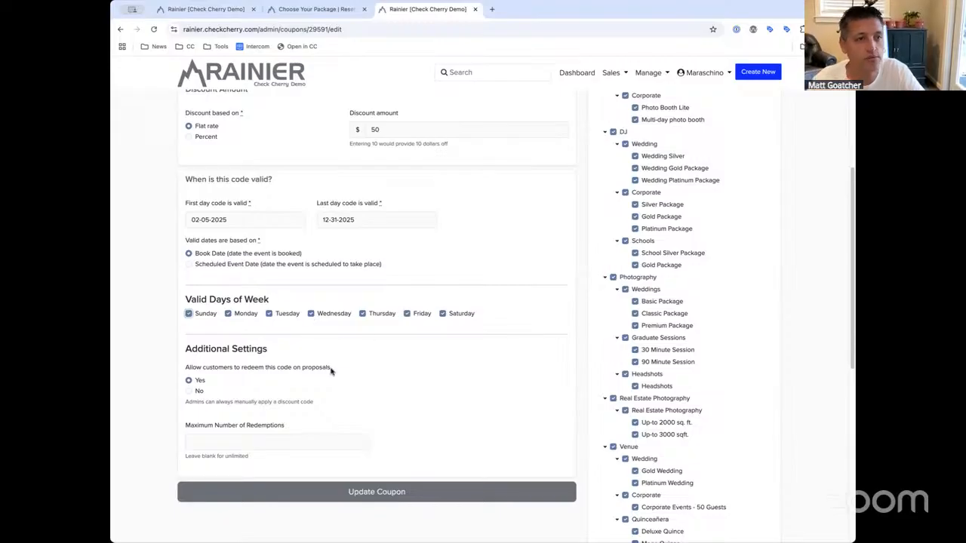
scroll(317, 369, down, 1)
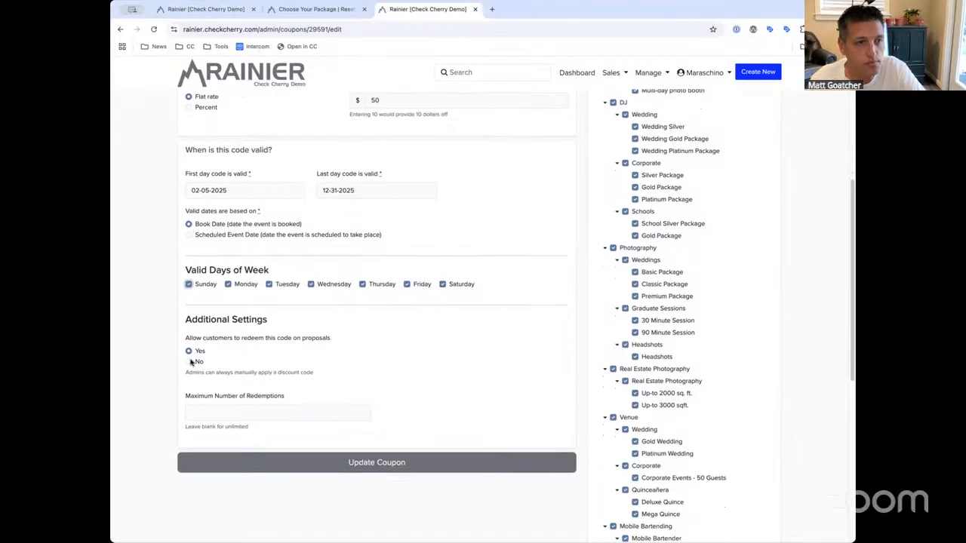
drag(191, 337, 349, 340)
click(194, 337)
click(349, 340)
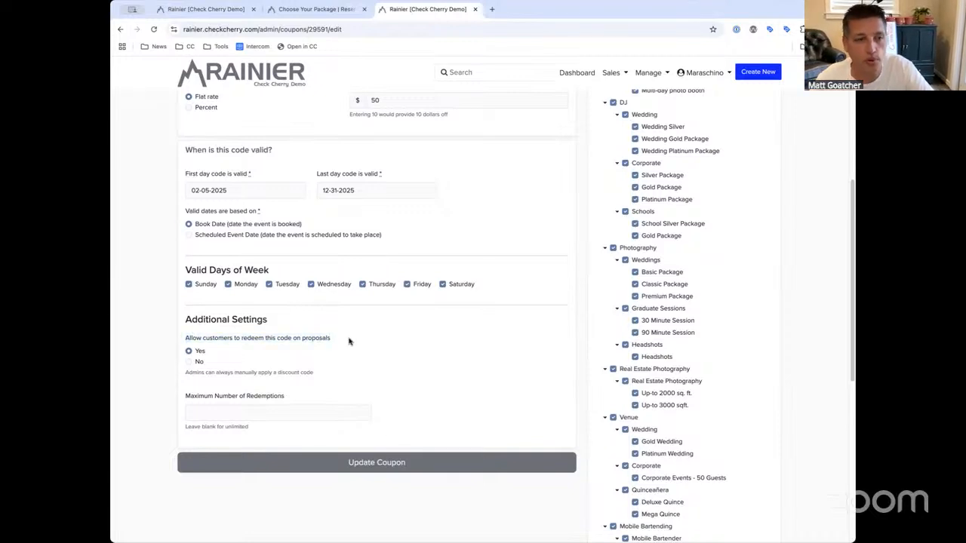
scroll(349, 341, down, 1)
drag(340, 339, 312, 340)
click(241, 300)
click(325, 343)
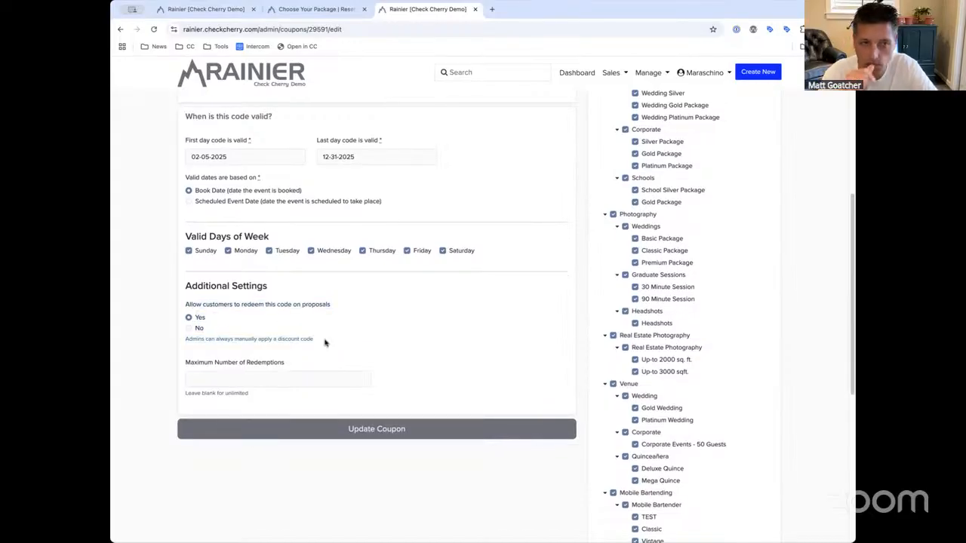
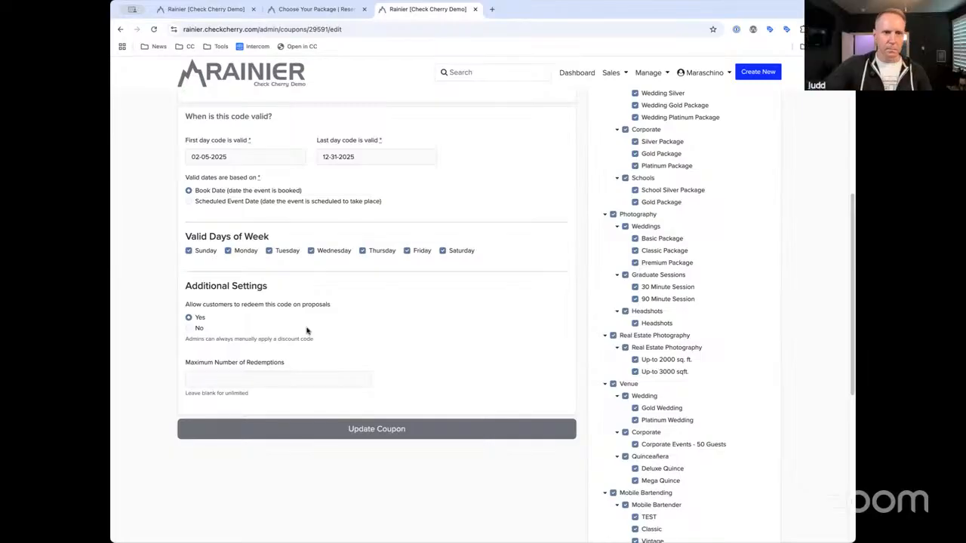
Disallow redeeming the coupon on proposals, update it, and start a new multi-step booking
click(202, 329)
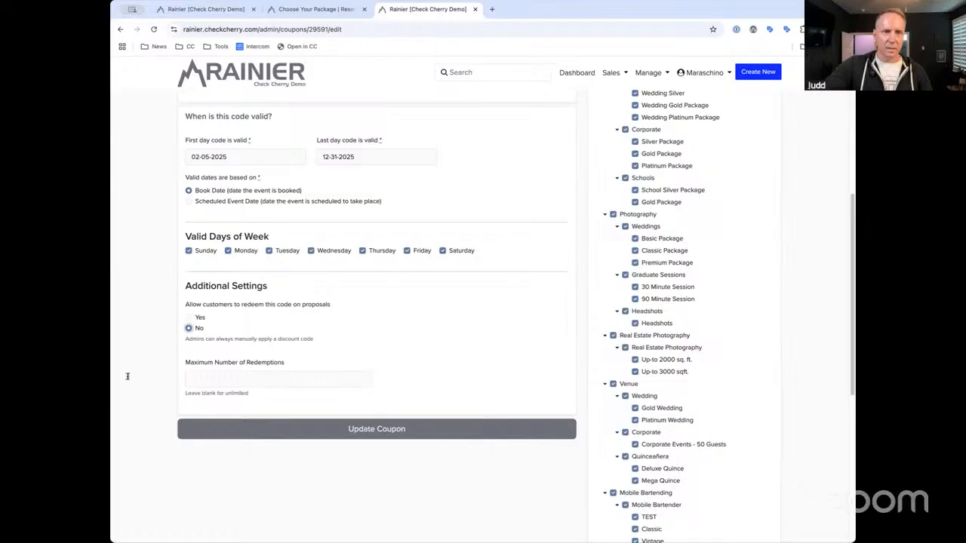
click(530, 436)
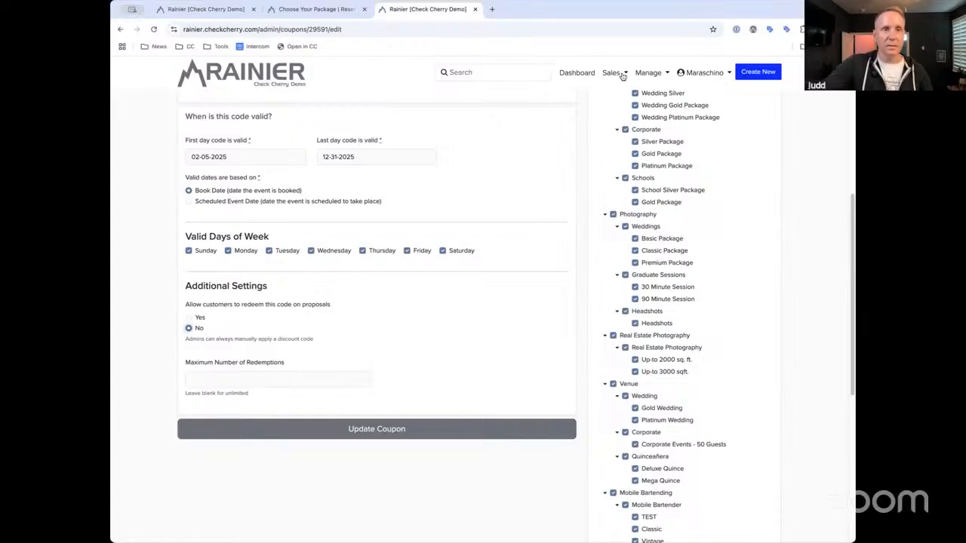
click(759, 73)
click(478, 356)
Start a DJ Wedding Silver booking and get past the contact and date steps
click(612, 83)
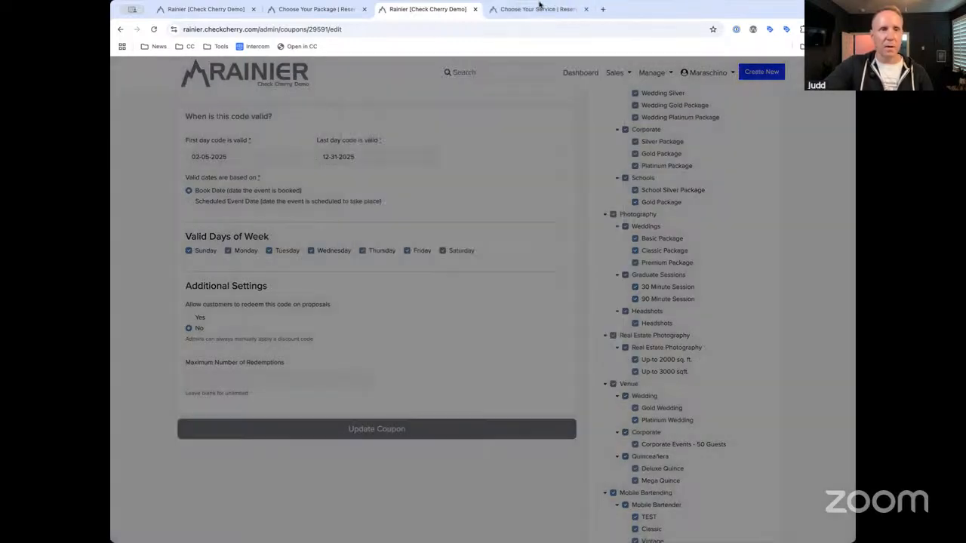
click(544, 9)
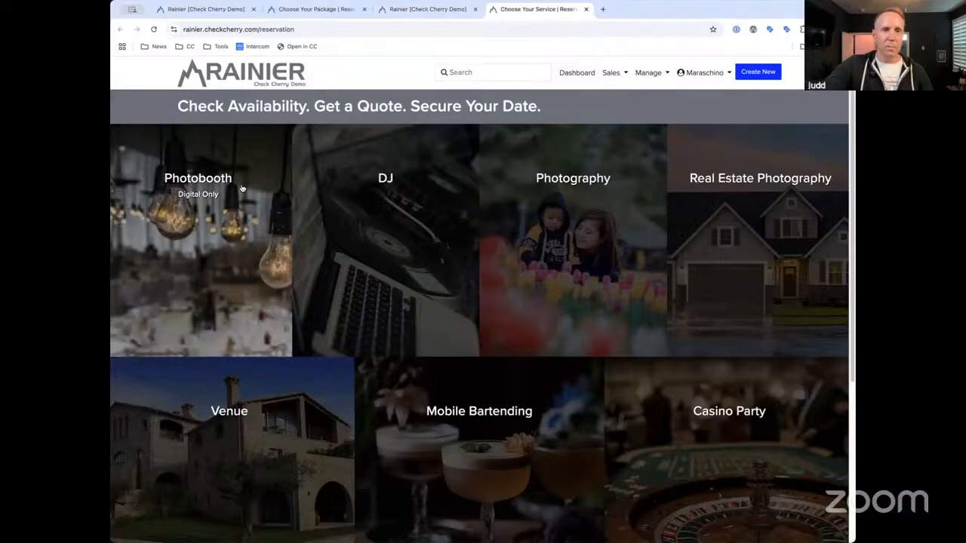
click(353, 189)
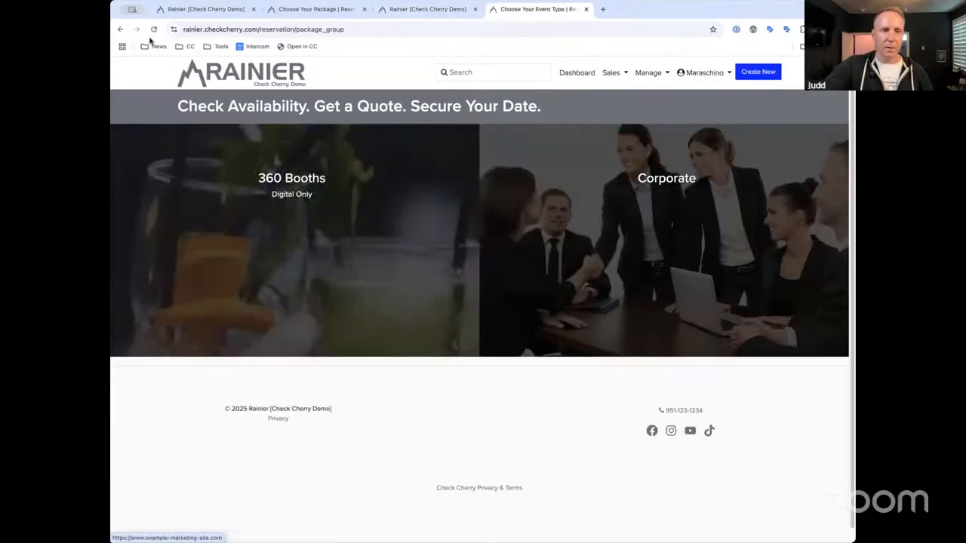
click(120, 29)
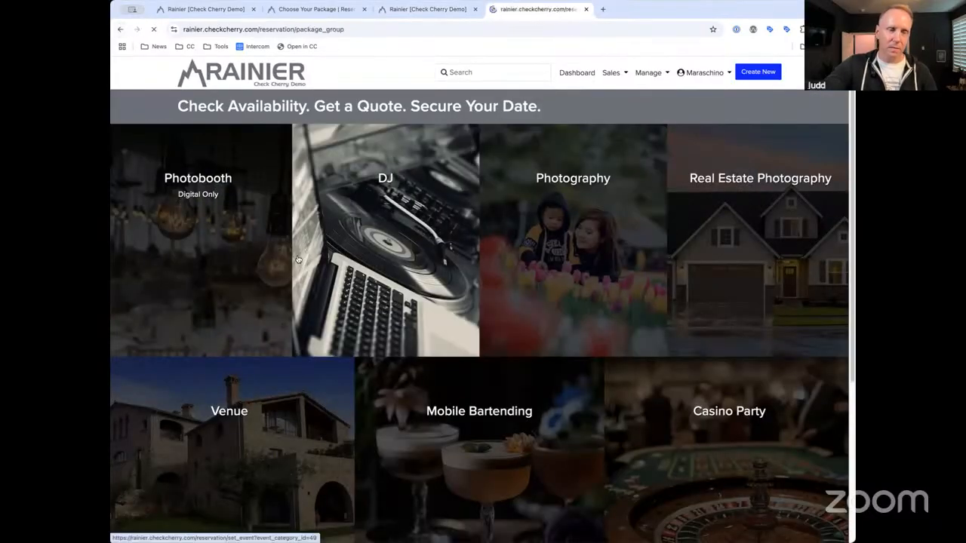
click(391, 184)
click(249, 233)
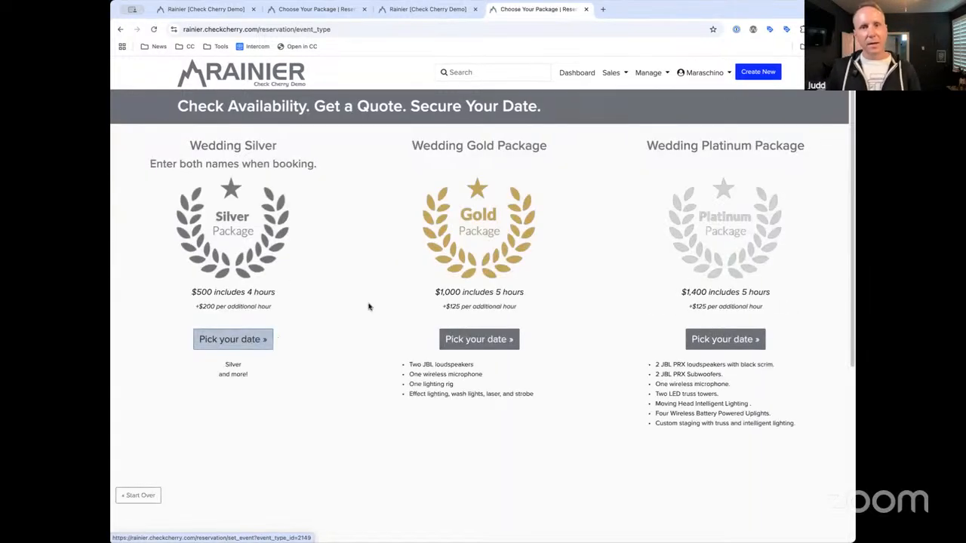
click(270, 339)
click(487, 451)
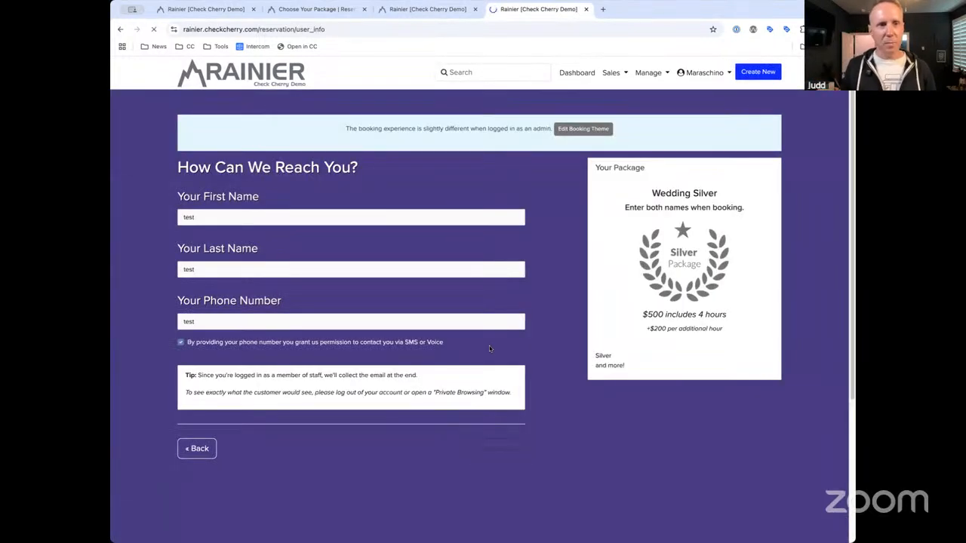
click(495, 380)
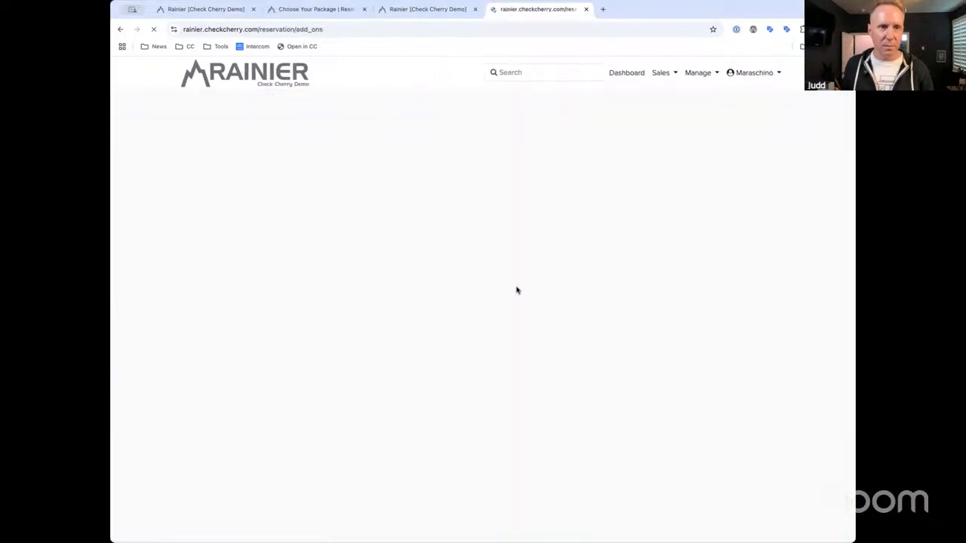
Skip add-ons, choose the Pink Floral backdrop, and set Mission Inn Hotel & Spa as venue
scroll(571, 303, down, 10)
scroll(571, 303, down, 5)
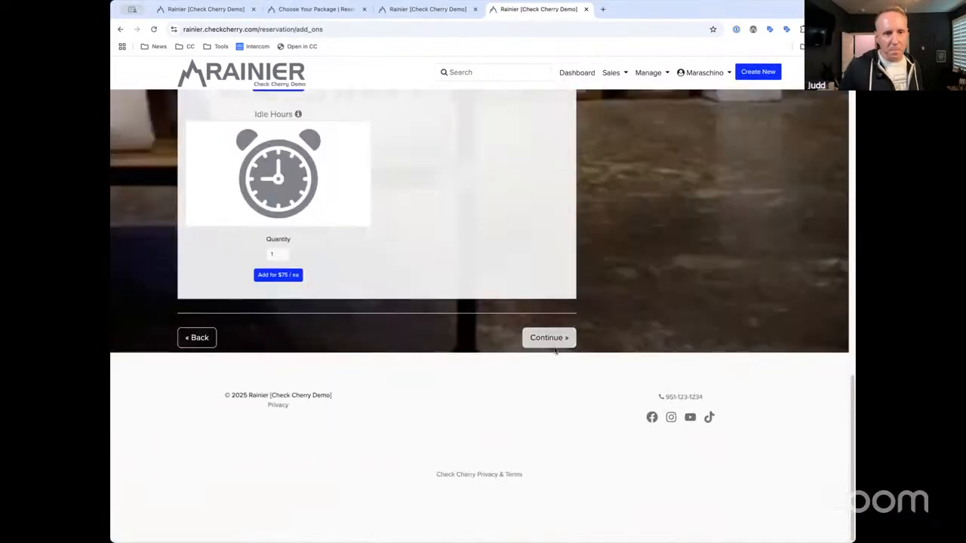
click(558, 337)
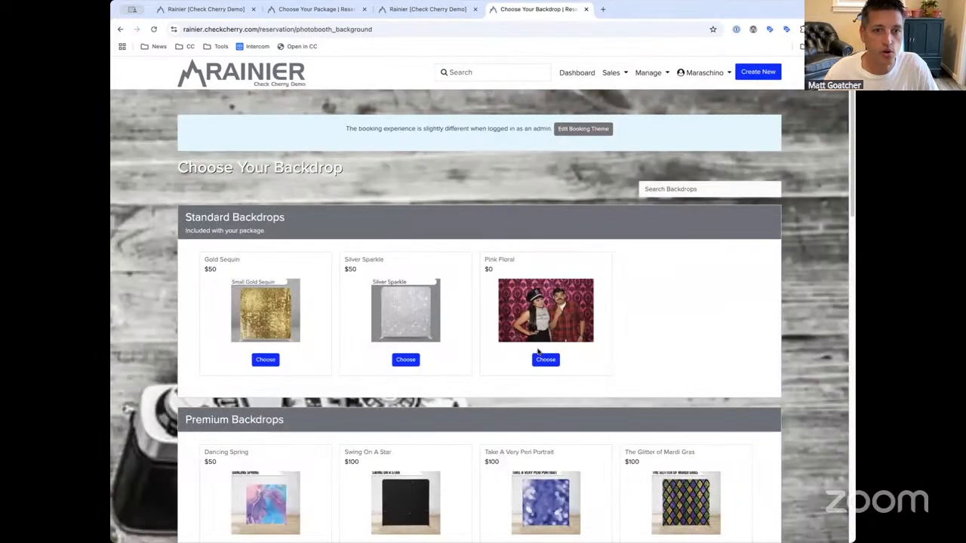
click(542, 360)
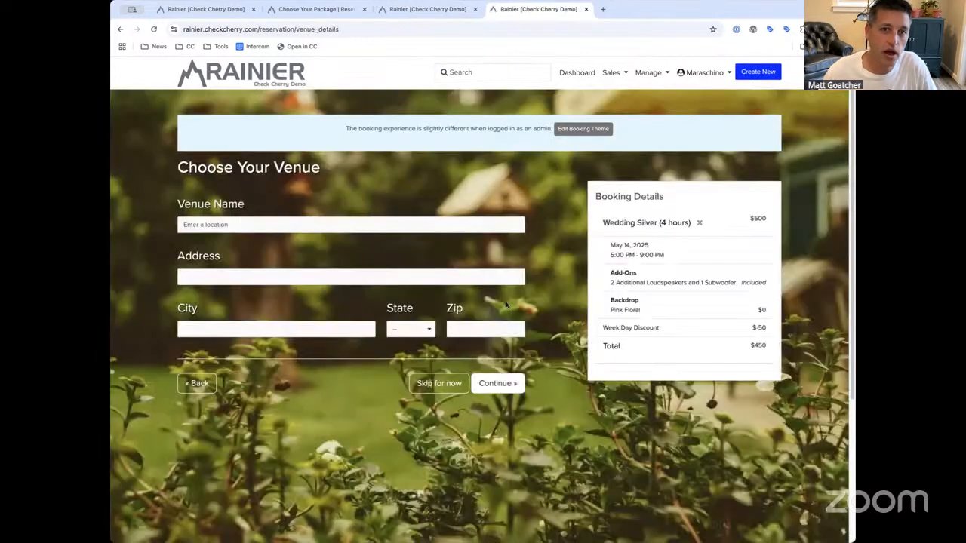
click(427, 224)
text(mission inn)
click(380, 250)
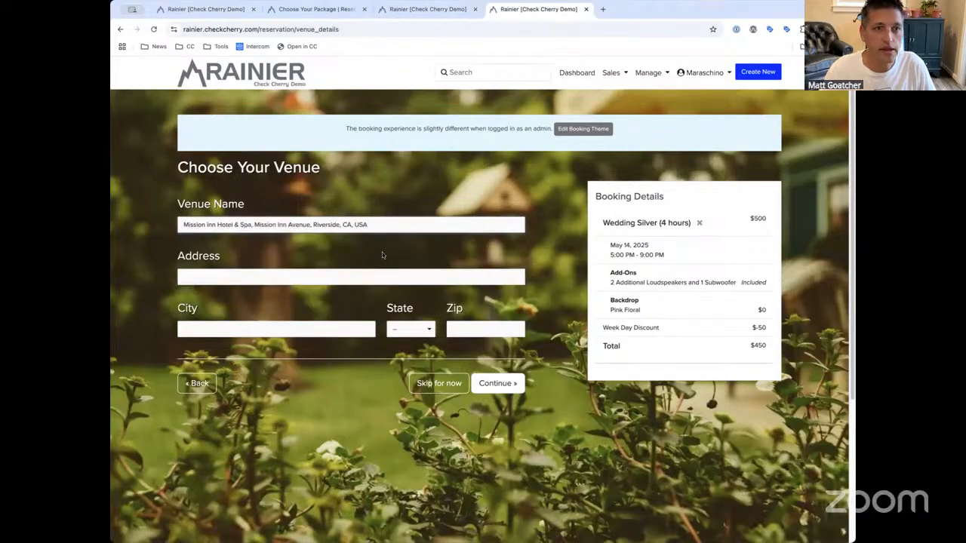
click(497, 385)
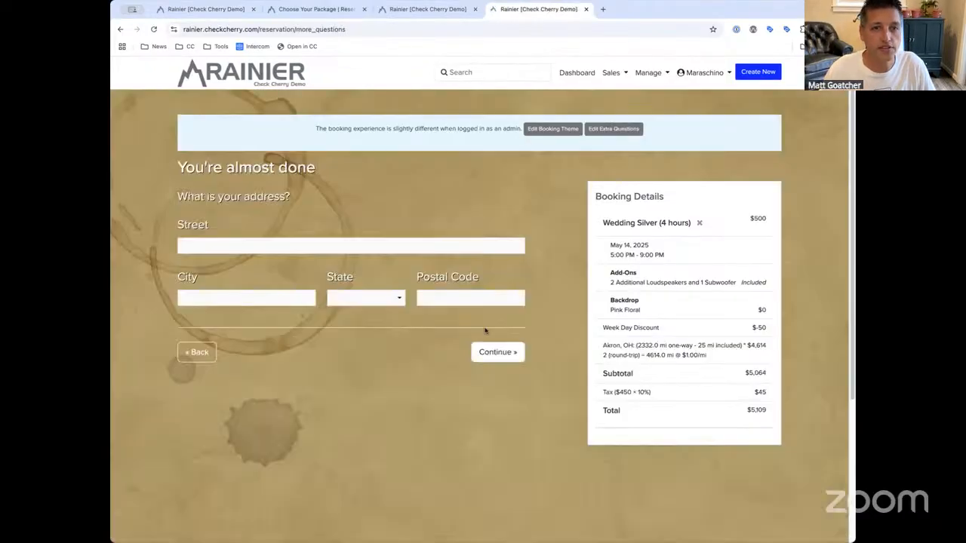
click(498, 352)
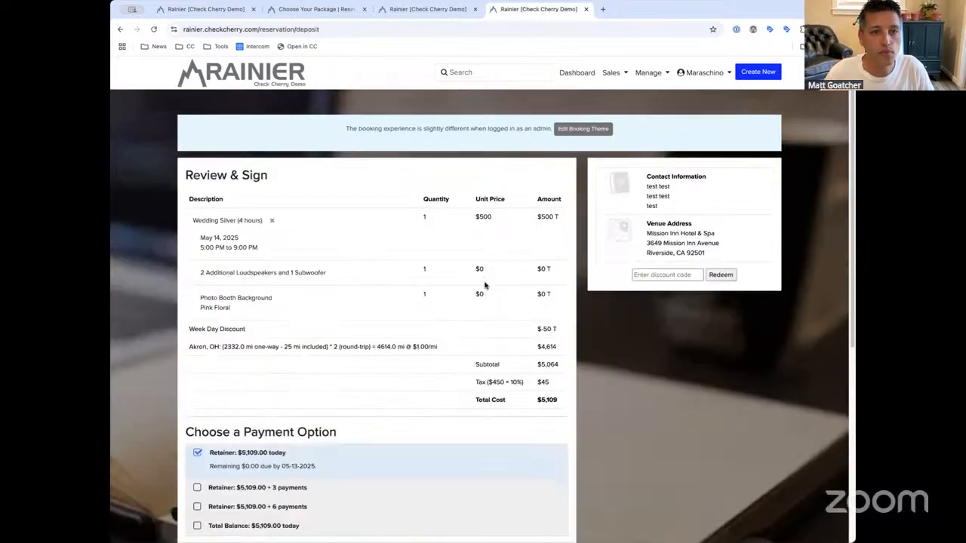
click(682, 273)
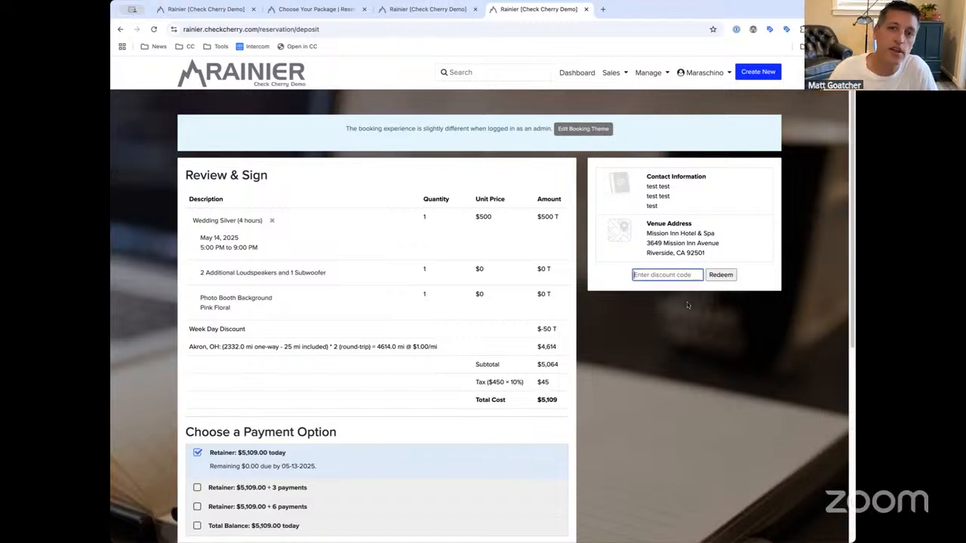
Review the $5,109 Review & Sign page and its discount code field, then open the Manage menu
click(658, 277)
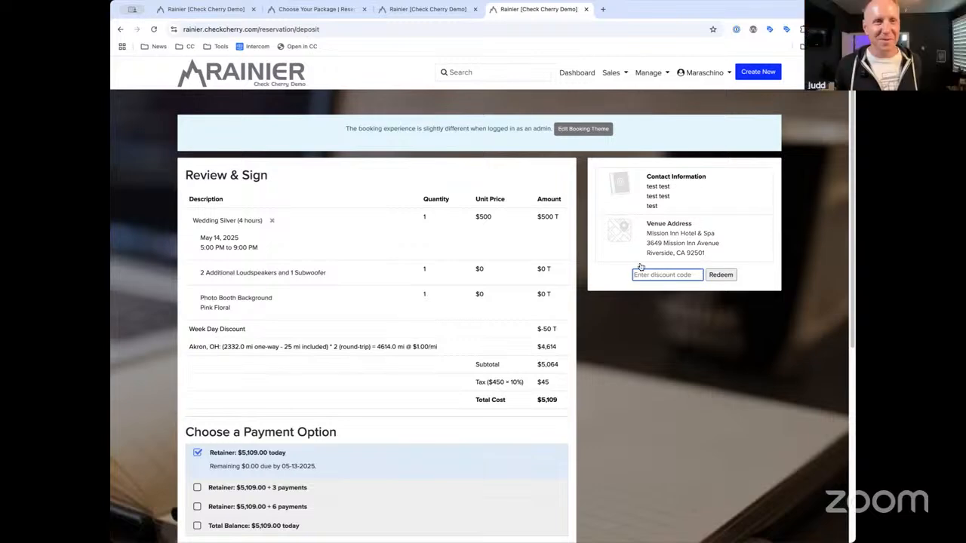
scroll(655, 306, down, 3)
scroll(657, 300, up, 3)
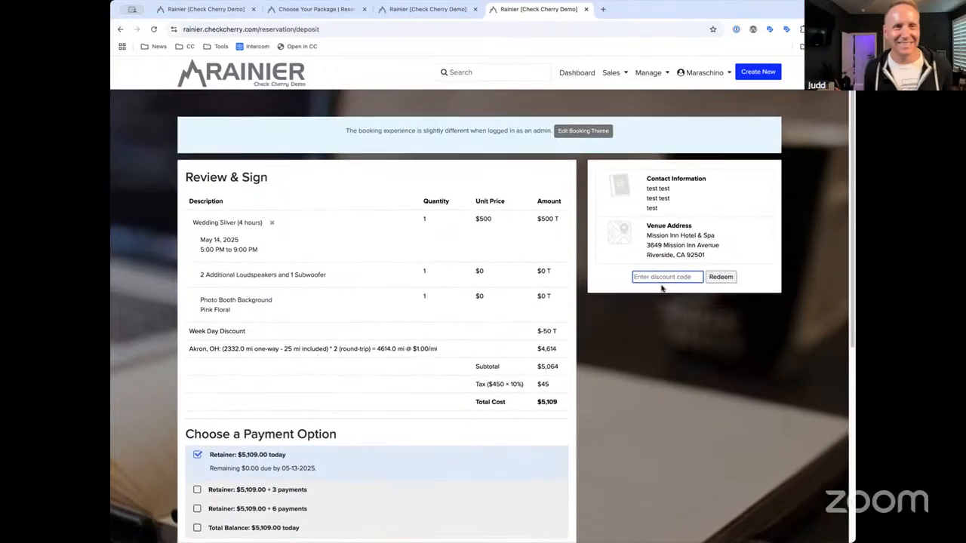
scroll(662, 279, down, 4)
scroll(661, 269, up, 4)
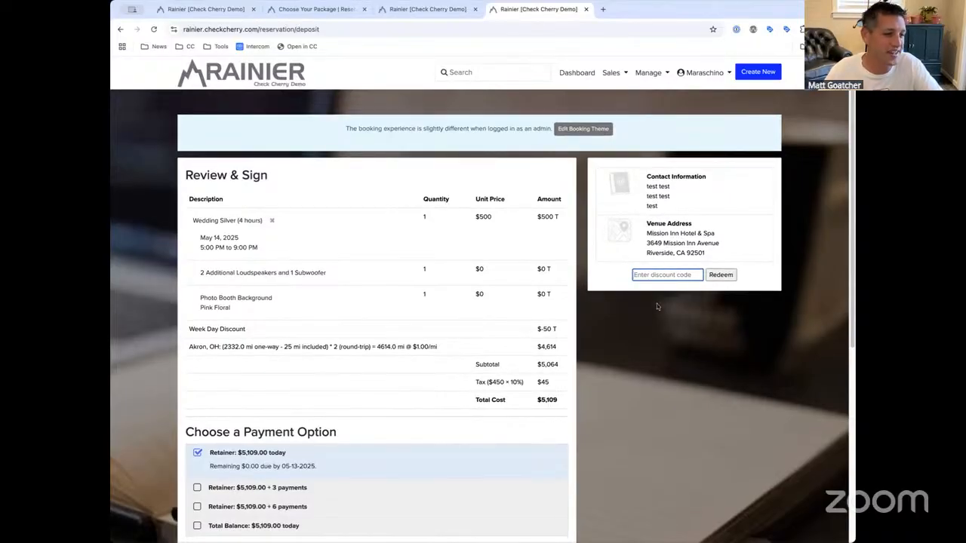
click(560, 317)
scroll(560, 317, down, 2)
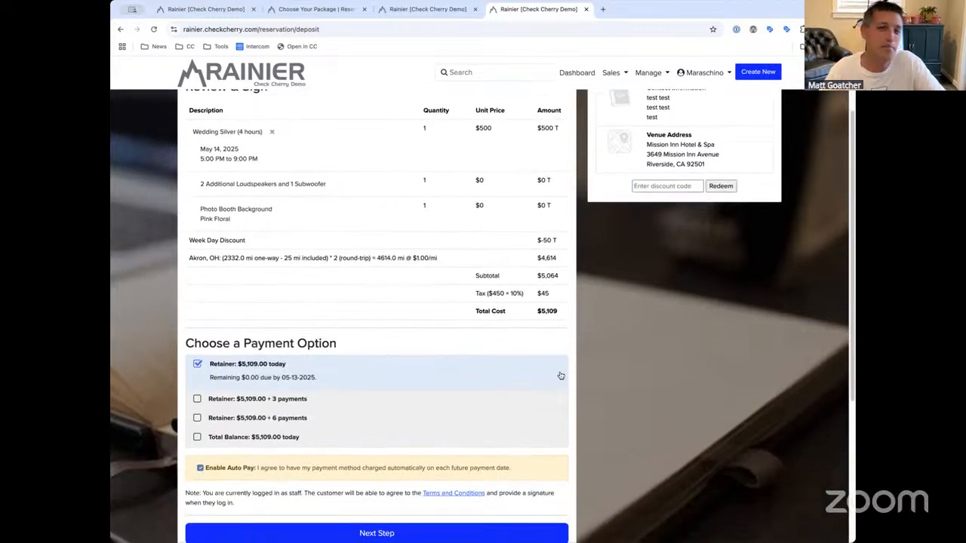
scroll(533, 357, up, 2)
scroll(314, 398, down, 2)
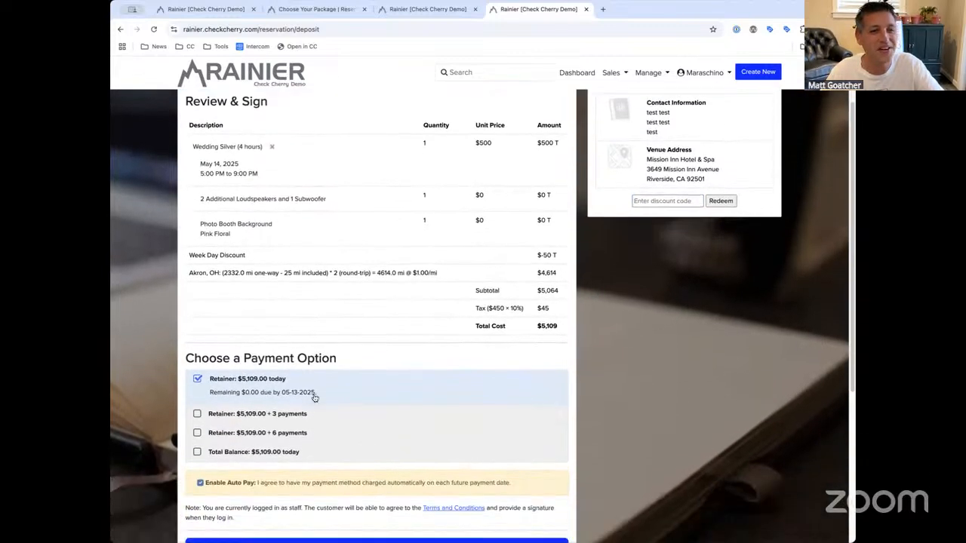
scroll(395, 272, up, 3)
click(663, 270)
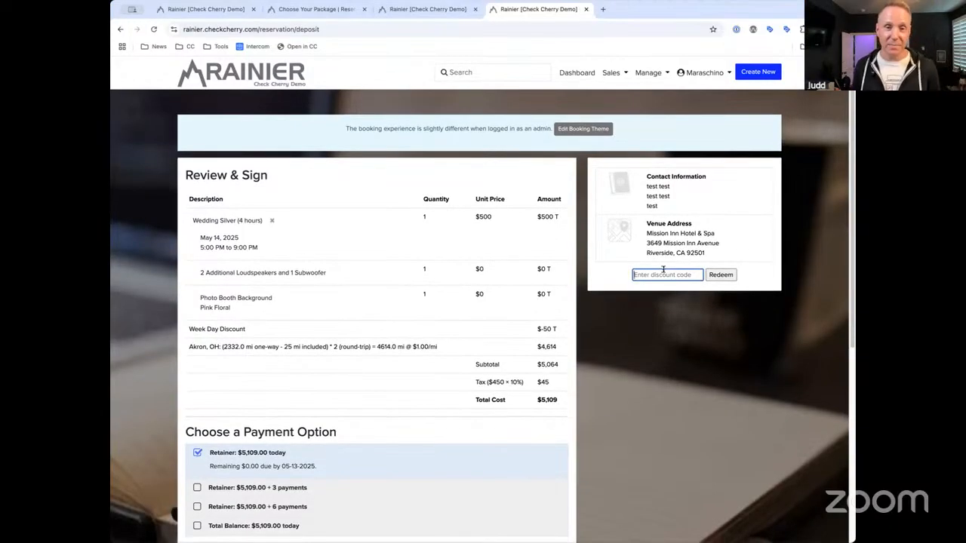
click(651, 74)
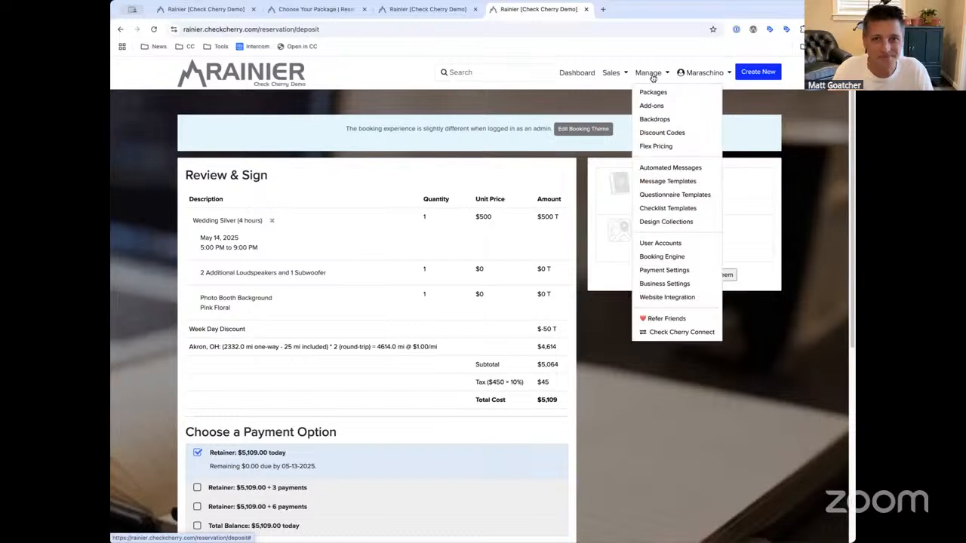
Go to the Discount Codes page and open the 10off code's actions
click(668, 132)
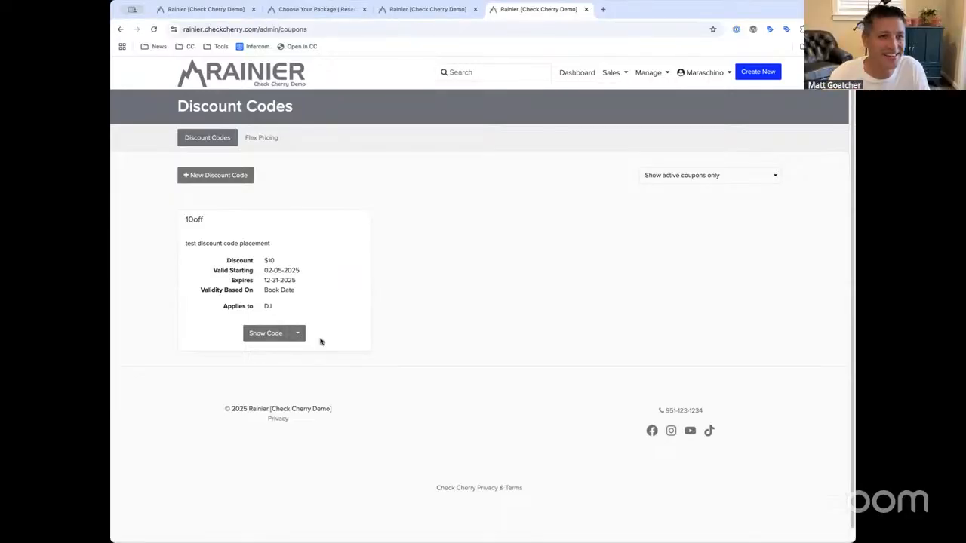
click(299, 334)
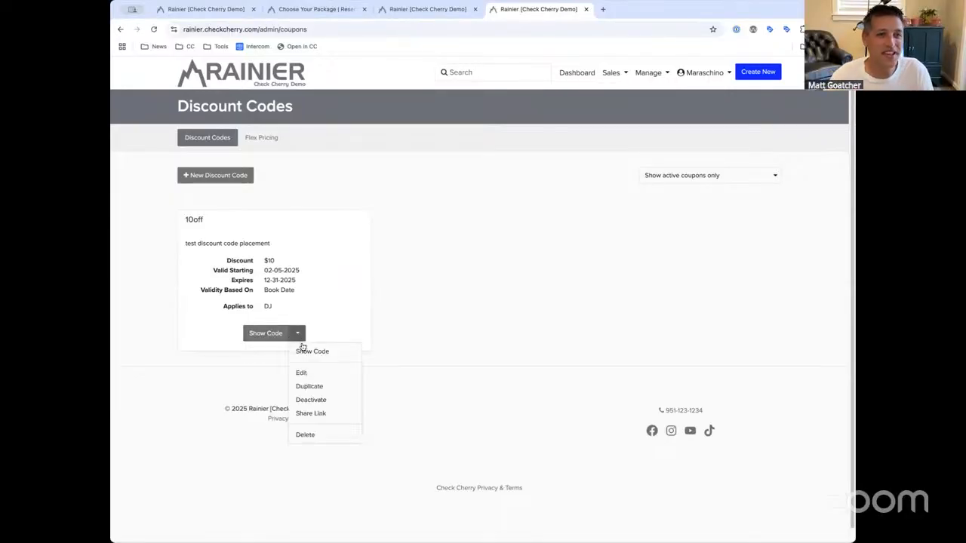
click(427, 9)
click(537, 9)
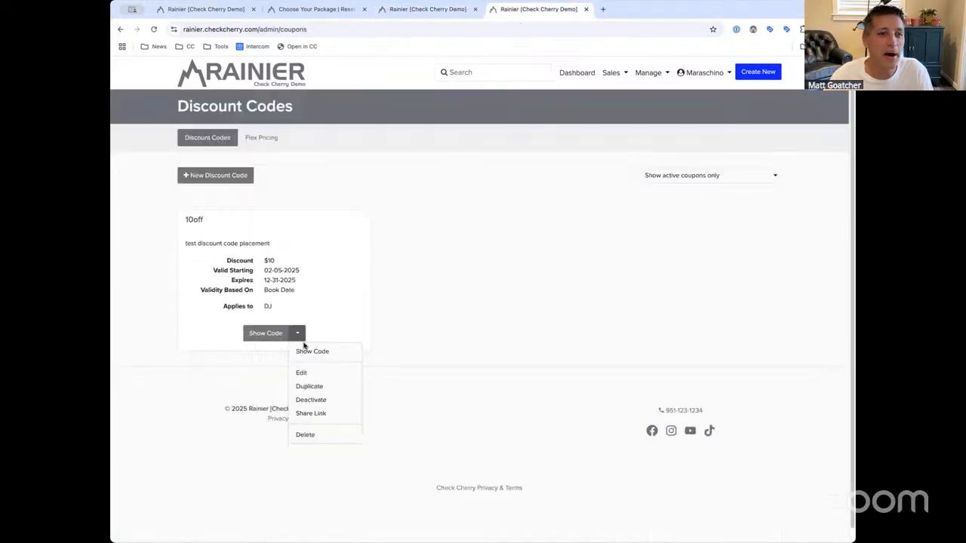
Copy the 10off coupon's shareable link and return to the Discount Codes list
click(310, 412)
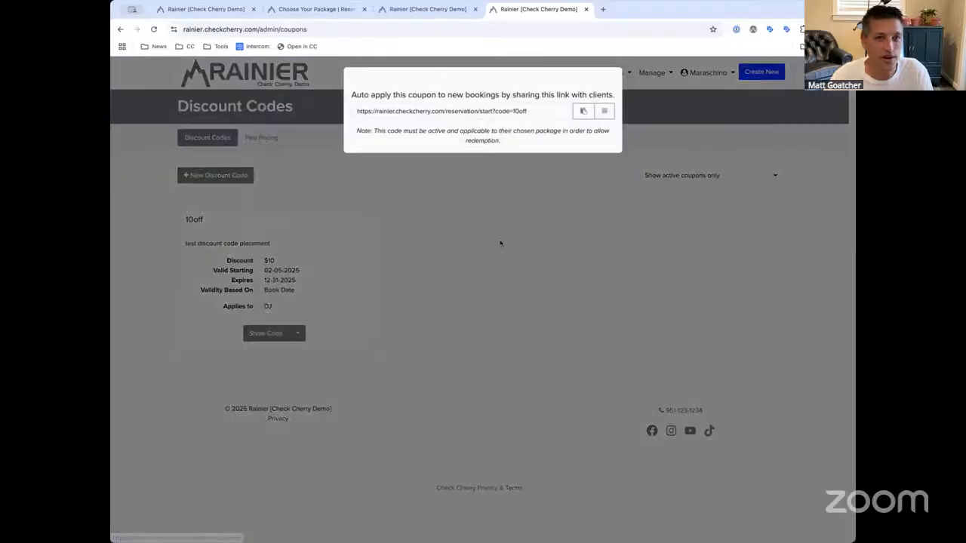
click(452, 255)
click(299, 334)
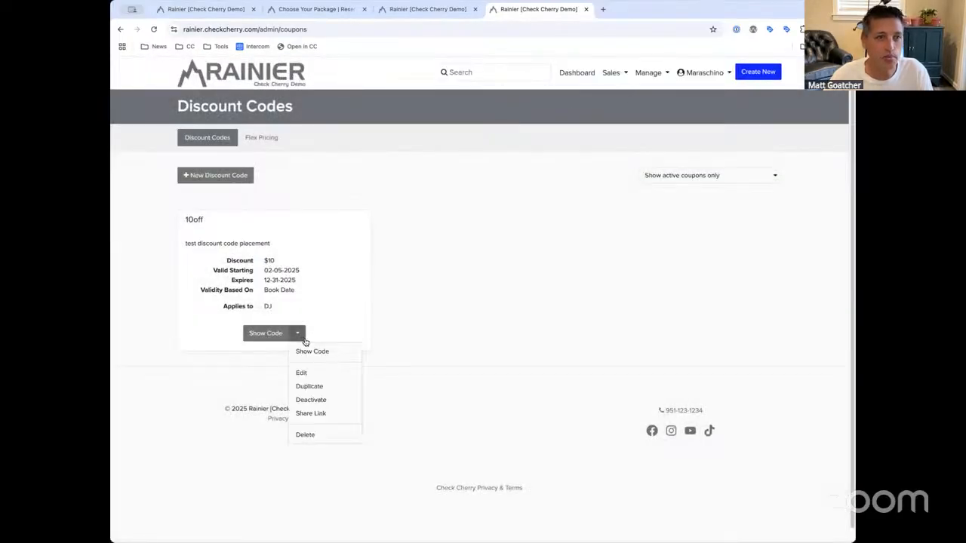
click(315, 413)
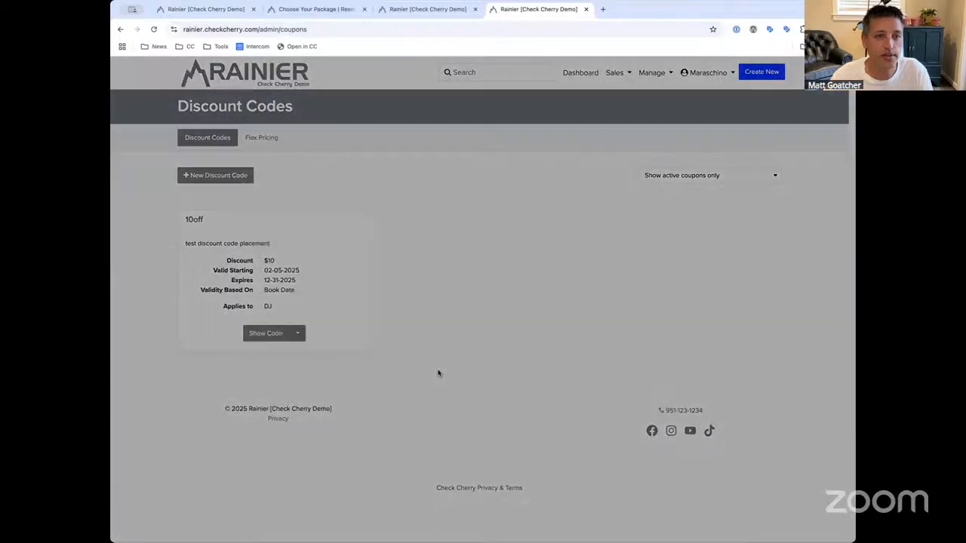
click(582, 114)
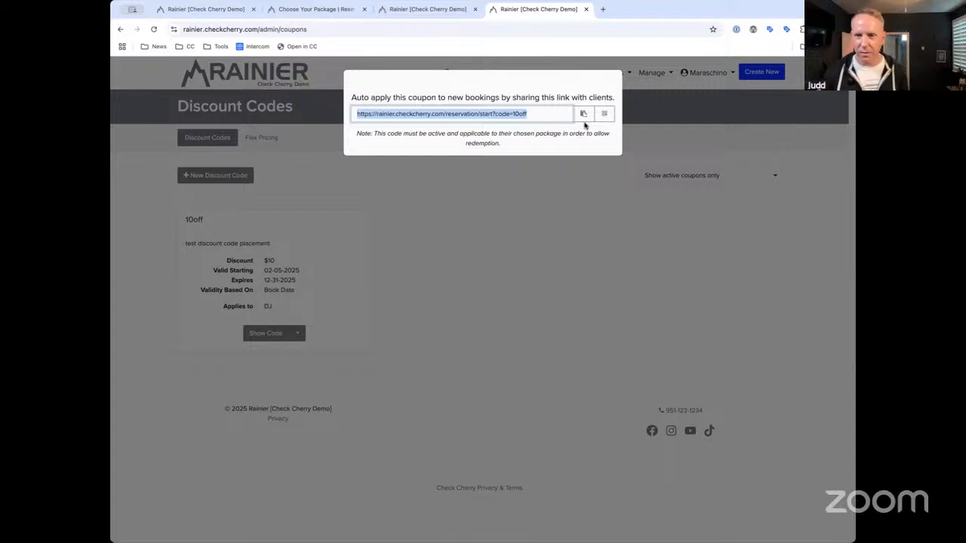
click(594, 177)
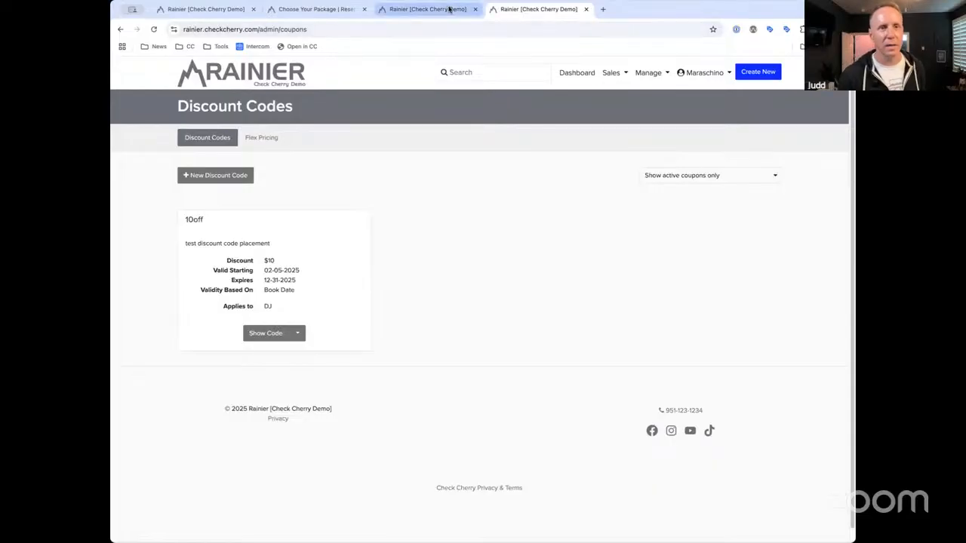
click(450, 9)
click(528, 11)
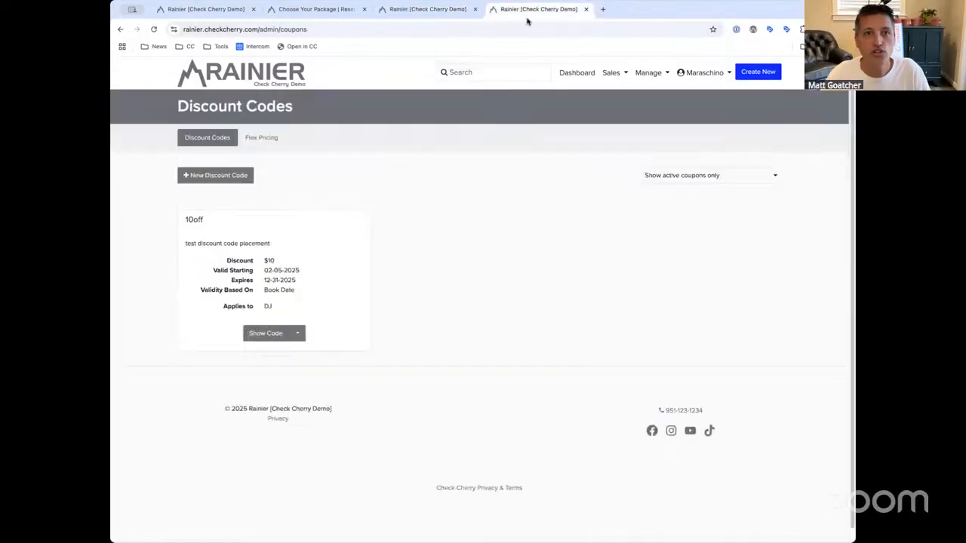
click(645, 72)
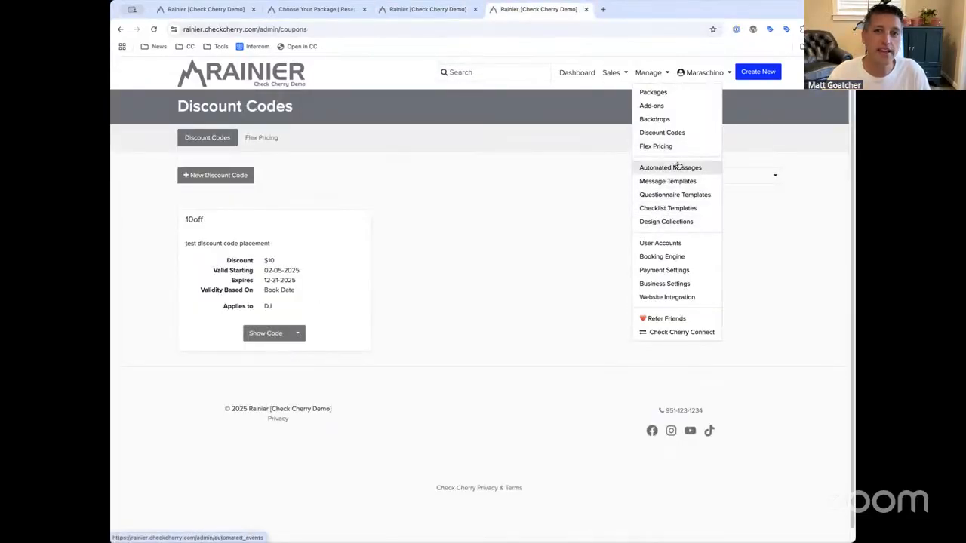
click(673, 133)
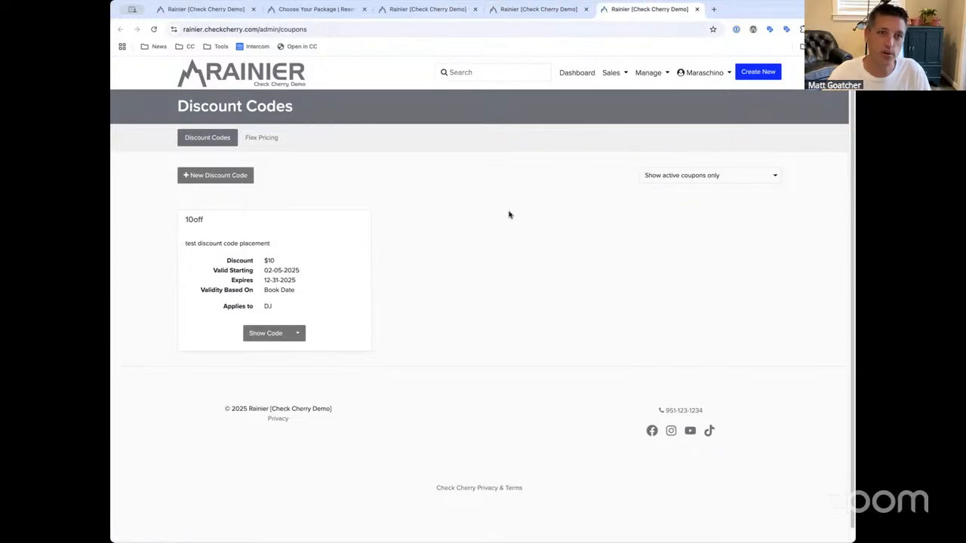
click(298, 333)
click(322, 371)
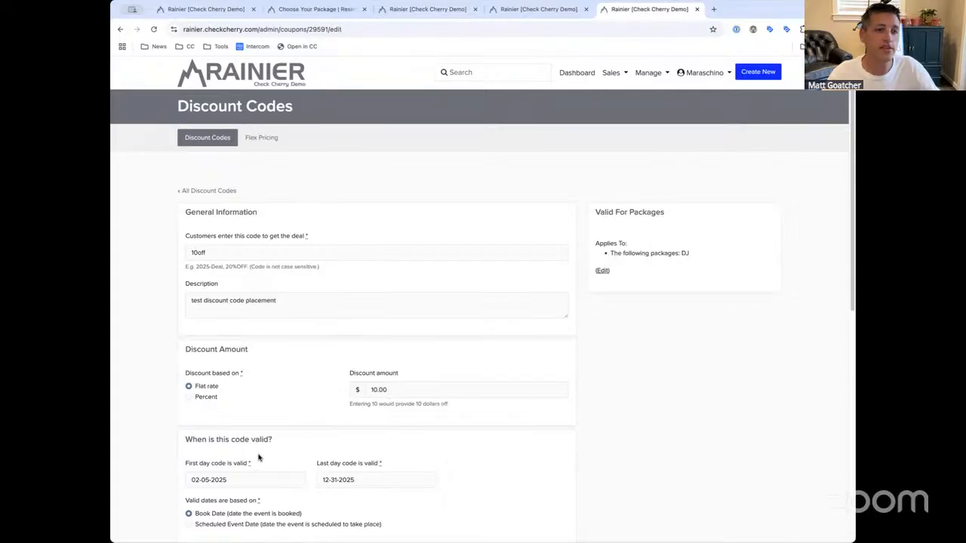
scroll(245, 458, down, 1)
drag(250, 394, 196, 377)
click(248, 387)
click(188, 376)
click(179, 380)
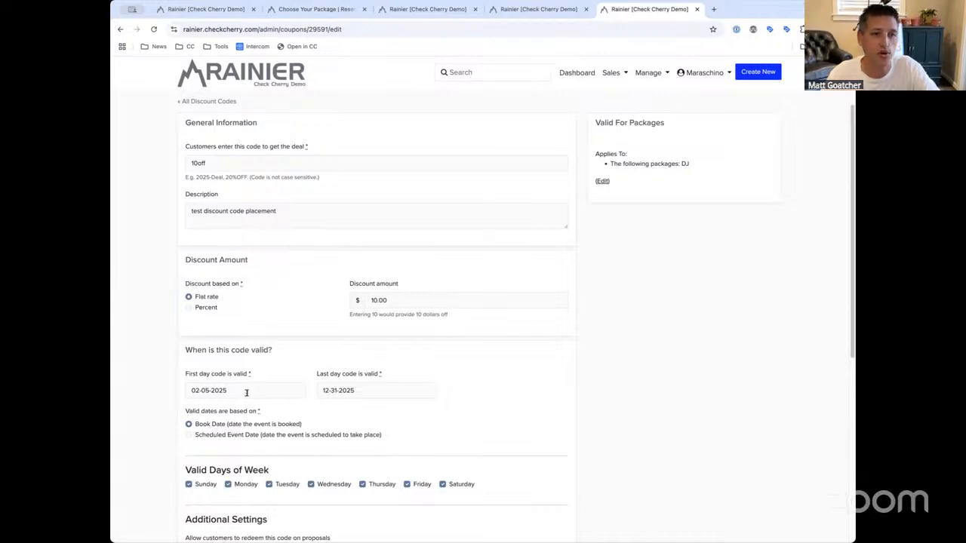
drag(264, 374, 217, 377)
click(218, 378)
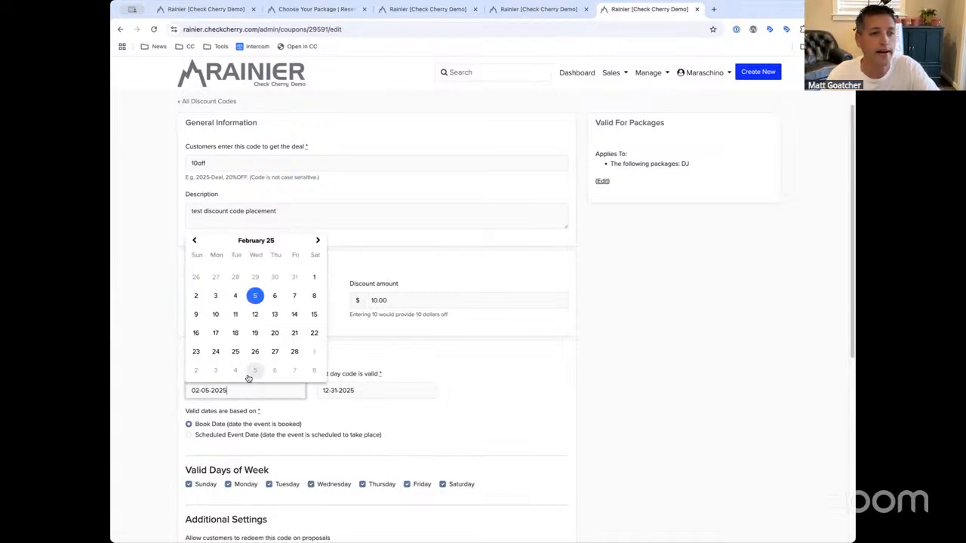
click(340, 379)
click(506, 338)
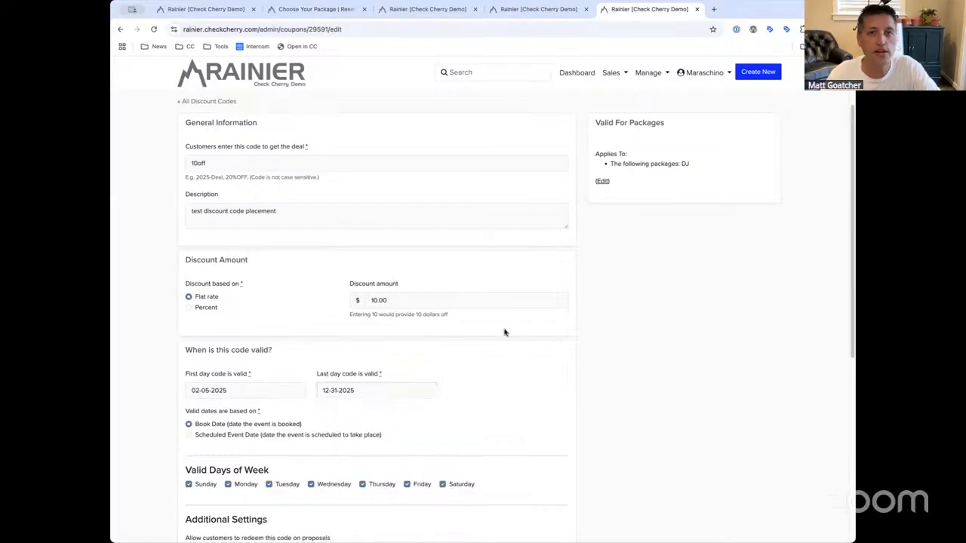
drag(608, 166, 689, 165)
click(683, 166)
triple_click(636, 122)
click(591, 126)
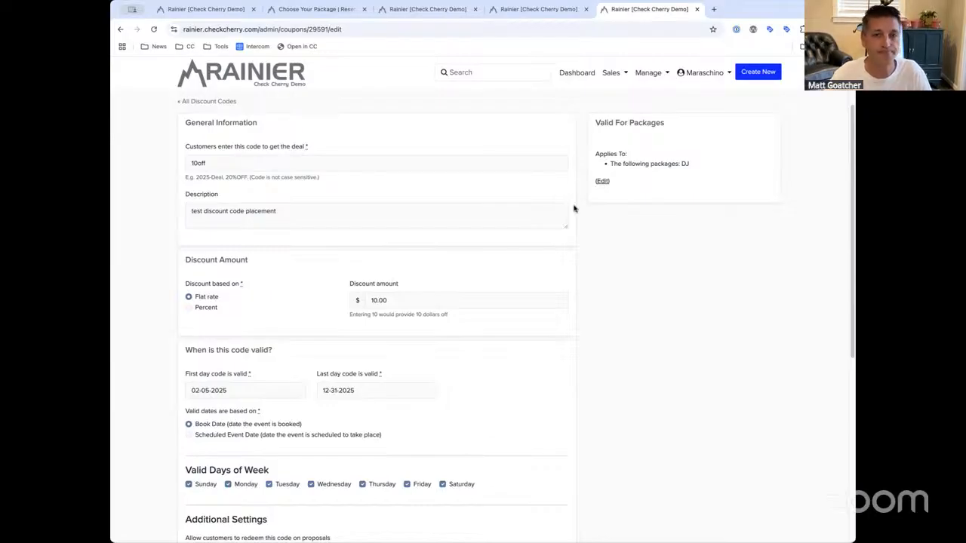
click(542, 10)
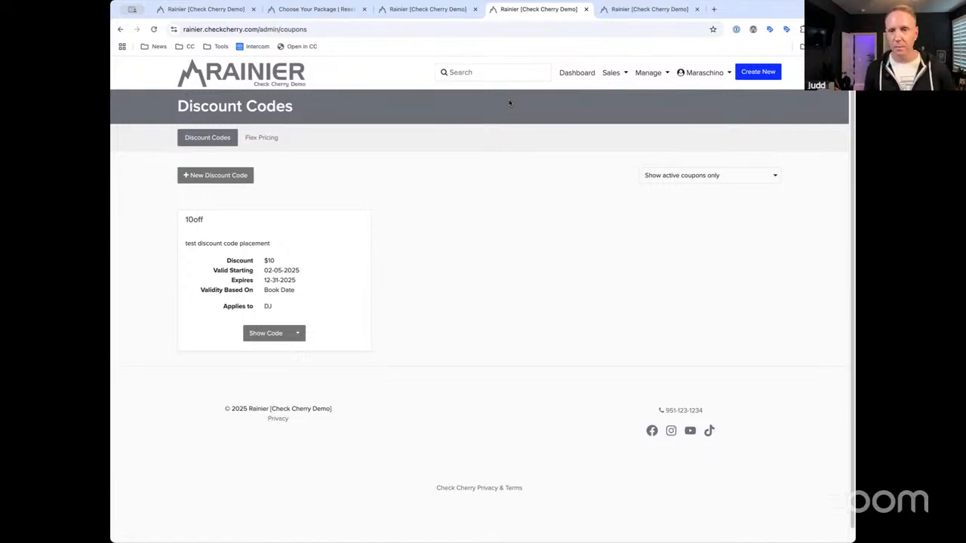
drag(306, 282, 257, 268)
click(291, 274)
drag(286, 305, 309, 289)
Edit the 10off coupon to uncheck All Packages, save it, and return to Discount Codes
click(309, 290)
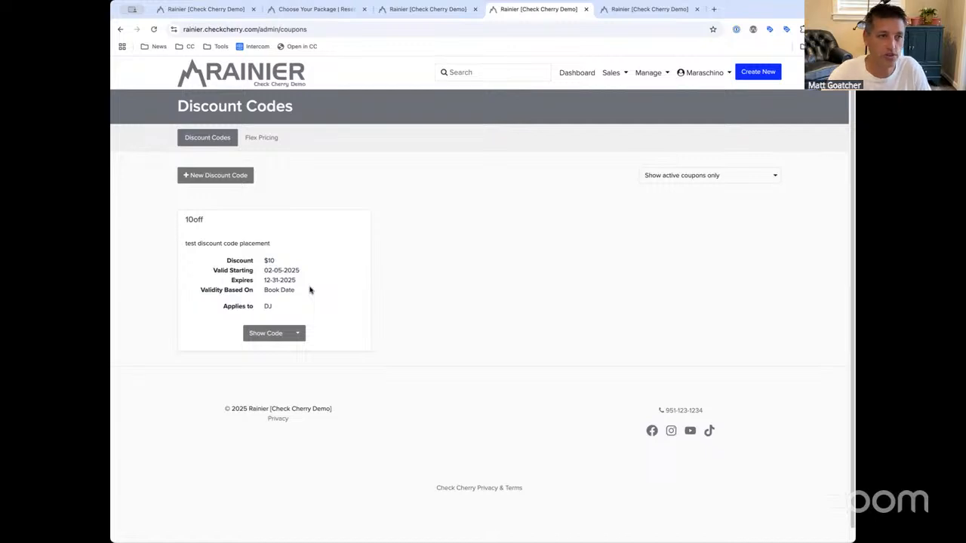
click(298, 333)
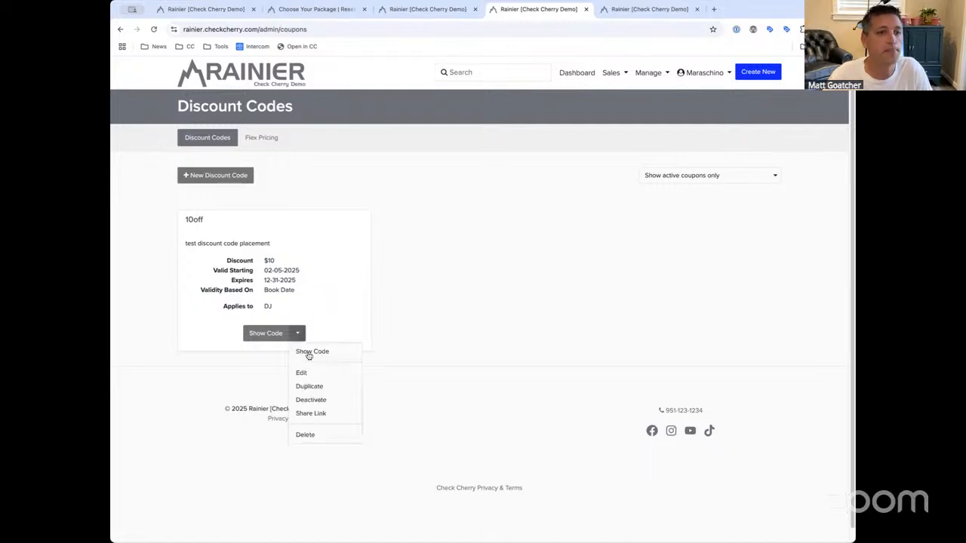
click(311, 377)
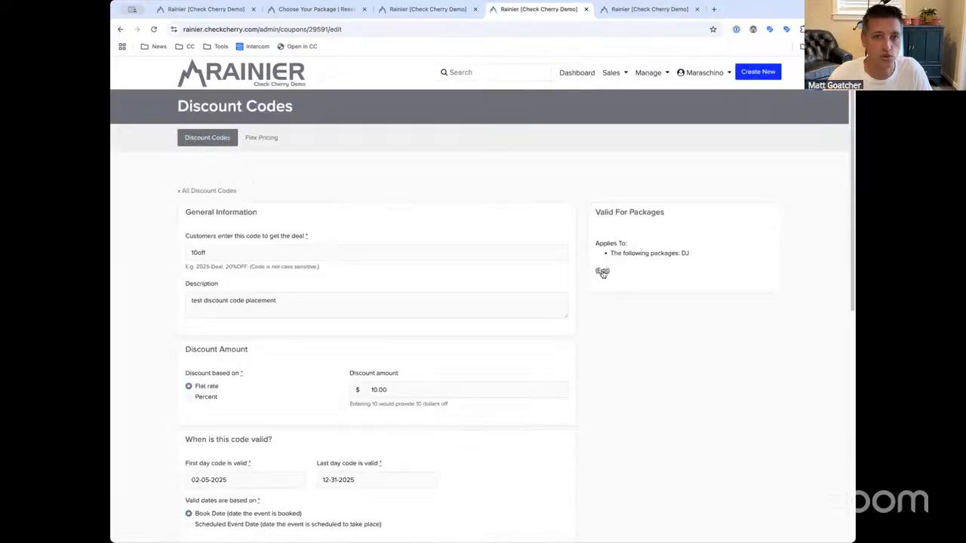
double_click(634, 272)
click(563, 356)
scroll(563, 356, down, 5)
click(490, 360)
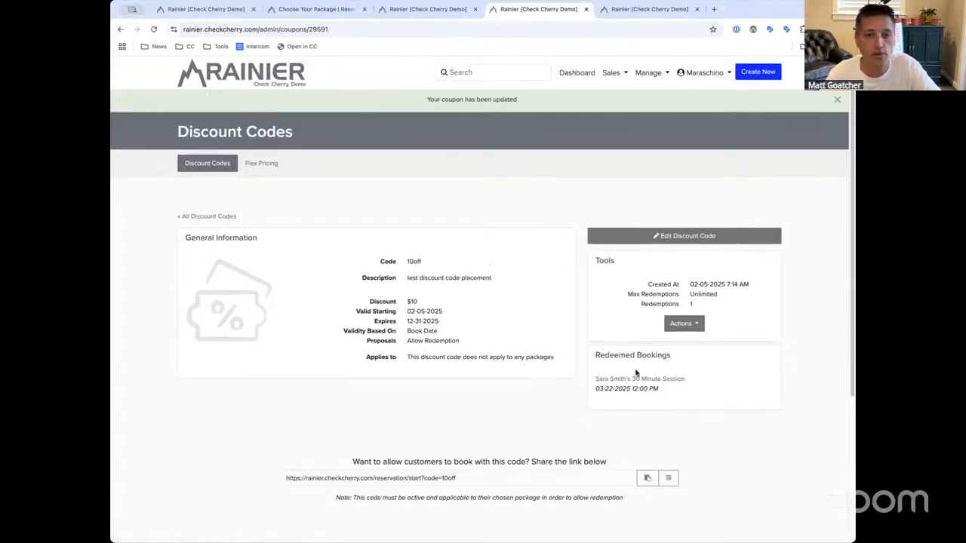
click(223, 218)
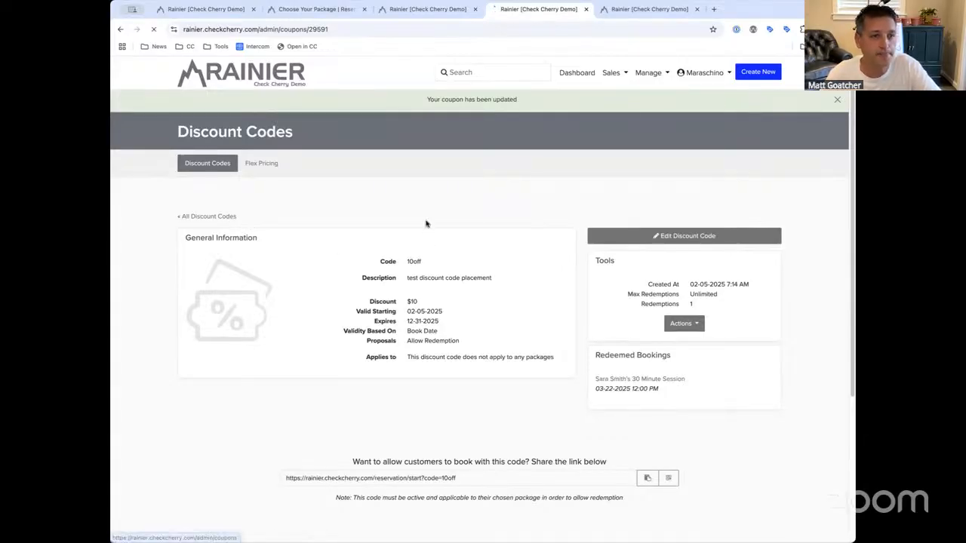
click(646, 73)
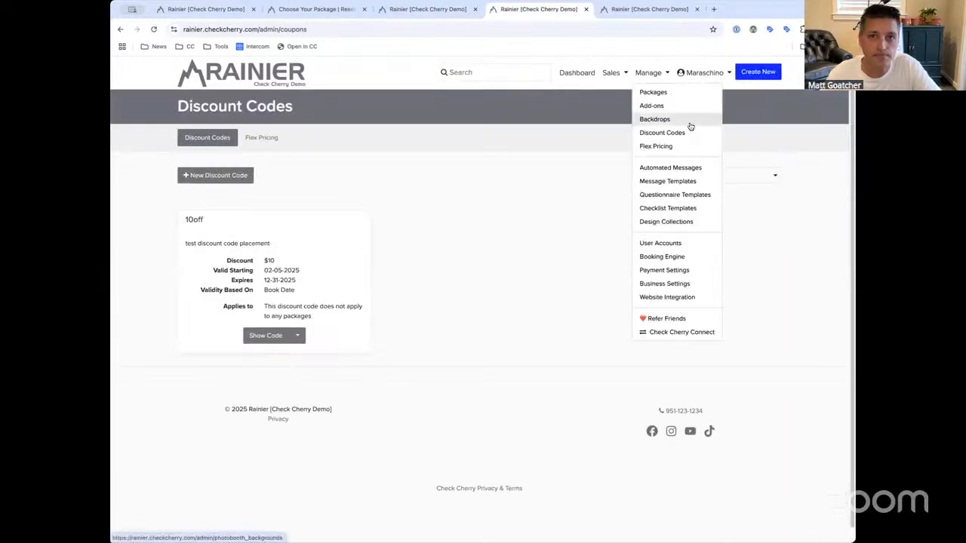
Delete the Just 'cause $50 surcharge rule in Flex Pricing and begin a new discount
click(655, 147)
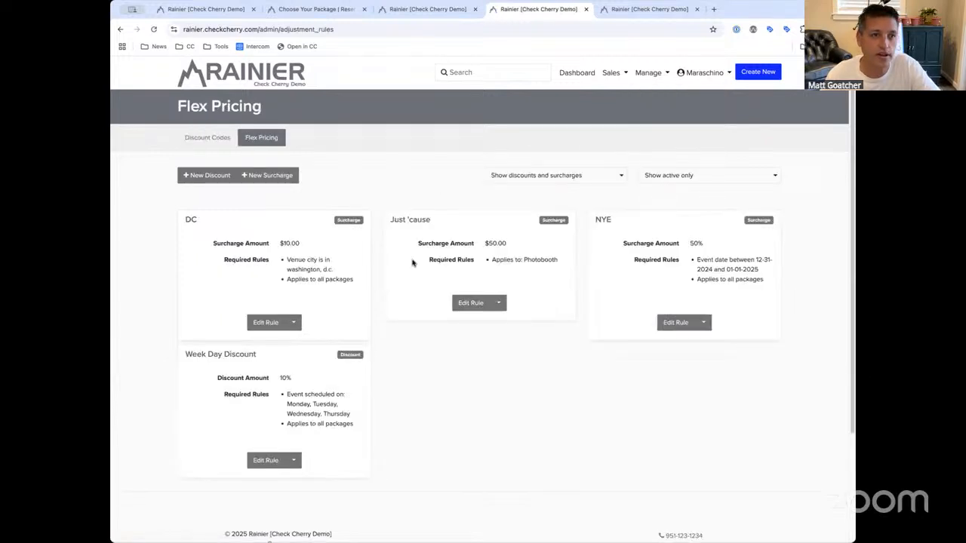
click(499, 302)
click(526, 351)
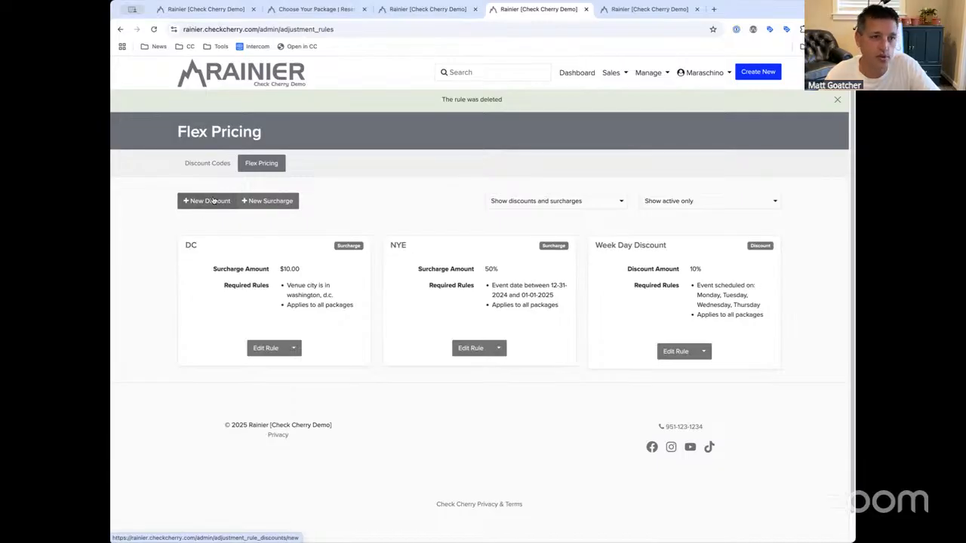
click(252, 201)
click(264, 251)
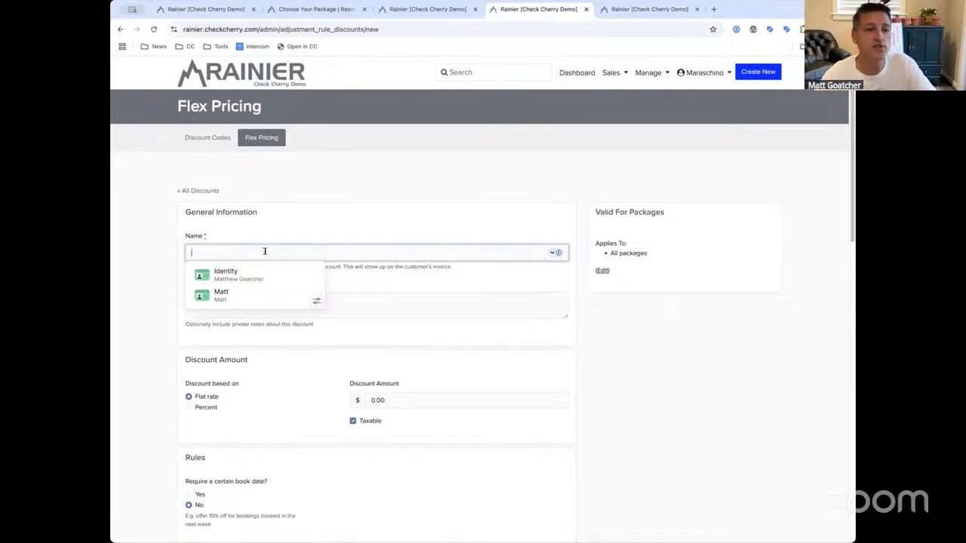
click(276, 168)
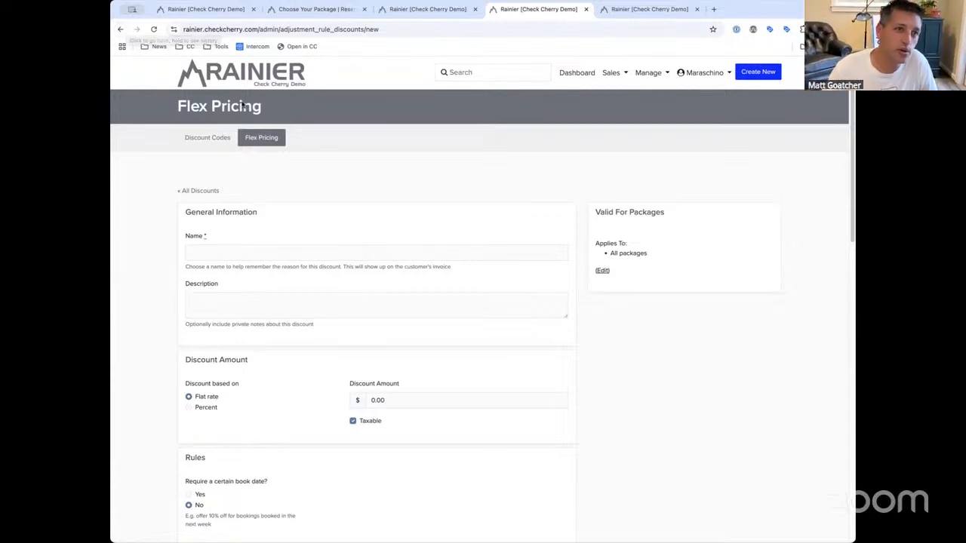
click(120, 29)
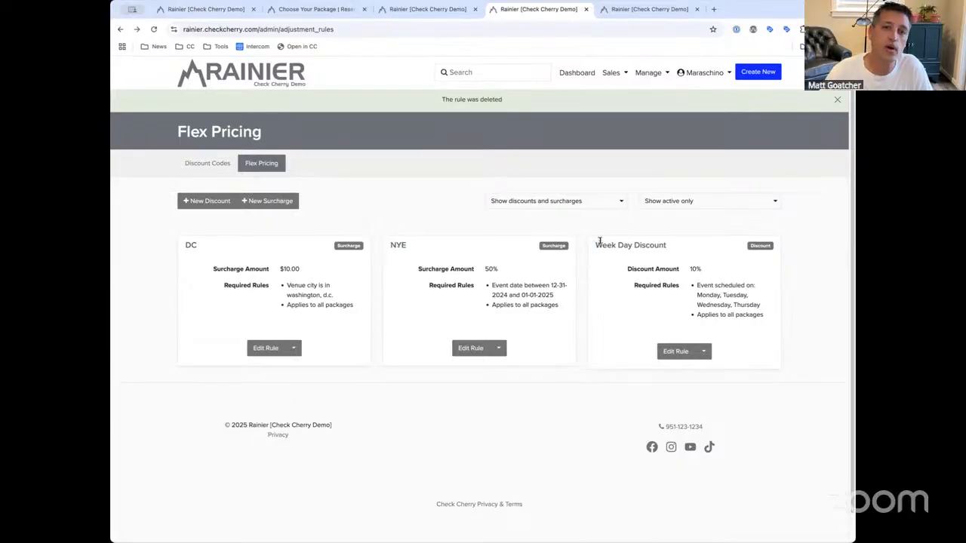
drag(596, 244, 692, 249)
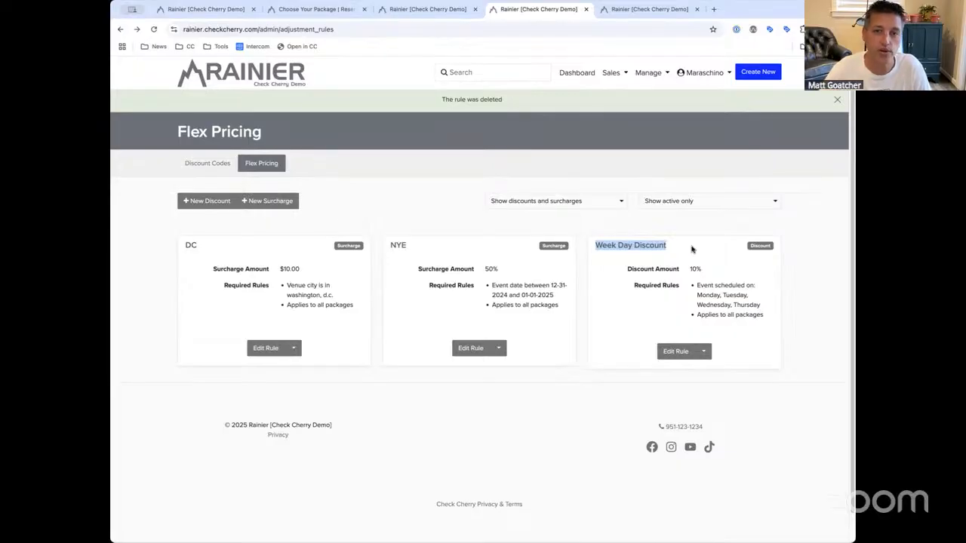
drag(691, 246, 587, 247)
click(688, 243)
click(587, 248)
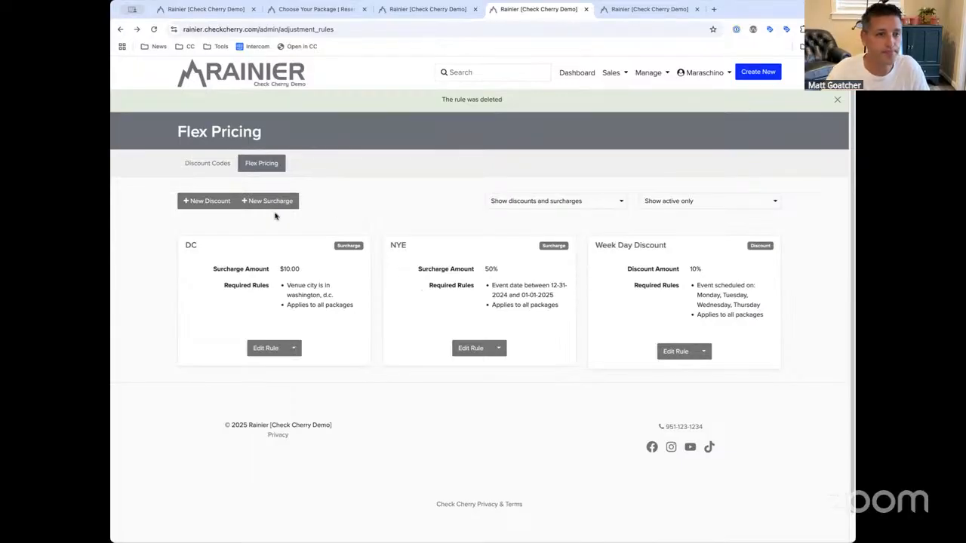
click(206, 201)
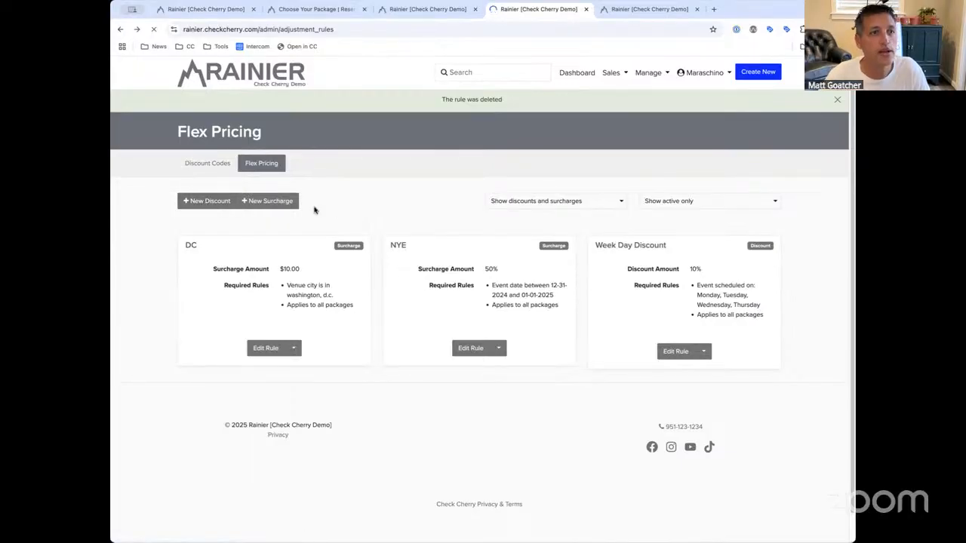
click(375, 254)
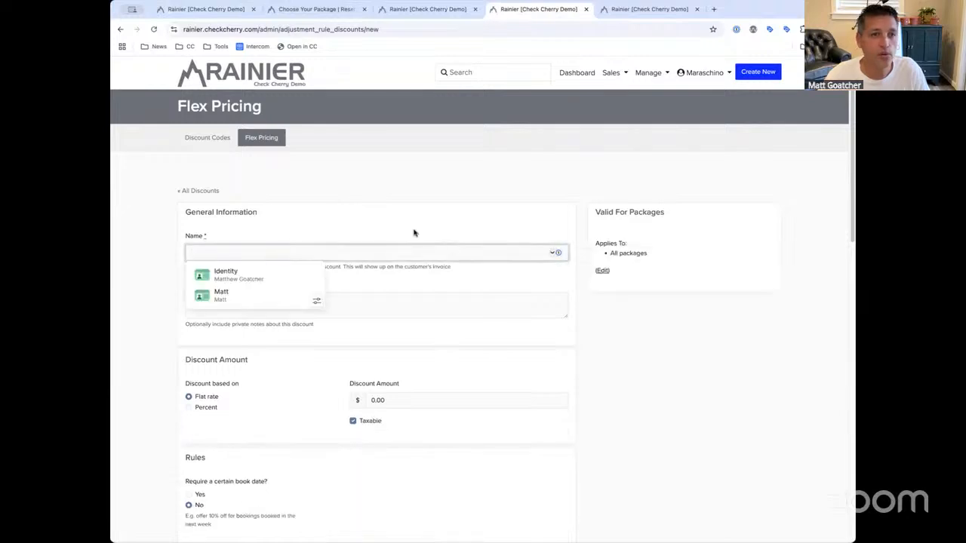
Set the discount amount and make it a percentage discount, ending at 10%
click(423, 235)
click(298, 252)
click(384, 224)
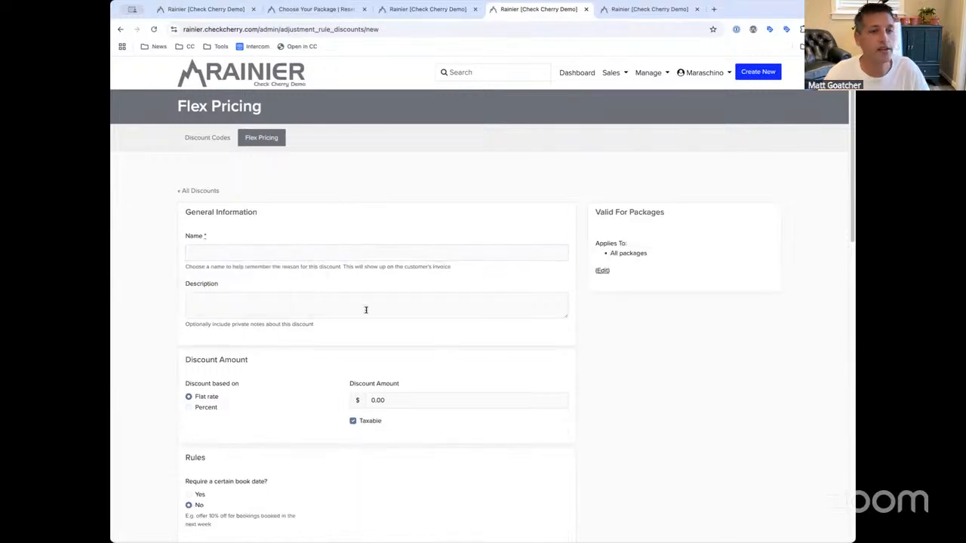
scroll(366, 309, down, 1)
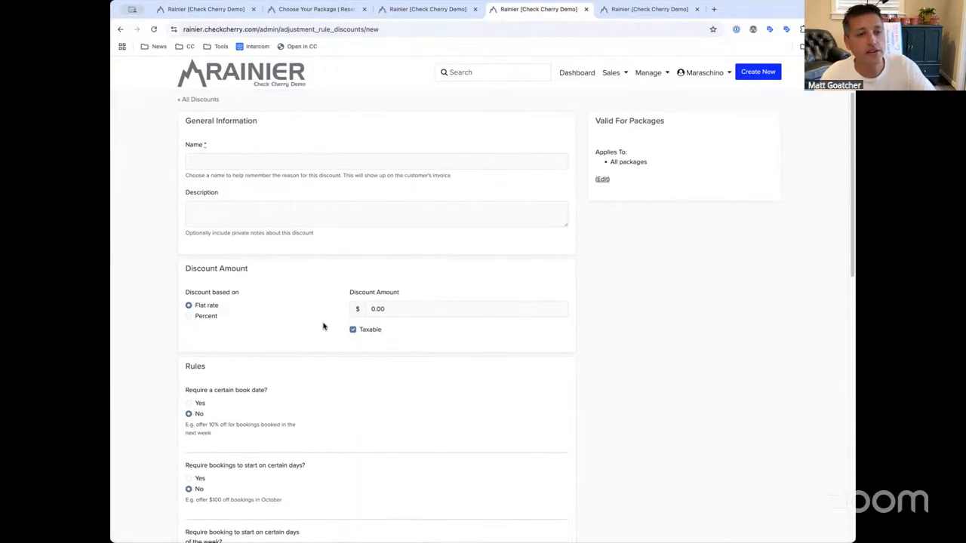
drag(401, 307, 327, 308)
click(200, 307)
drag(395, 308, 313, 312)
text(50)
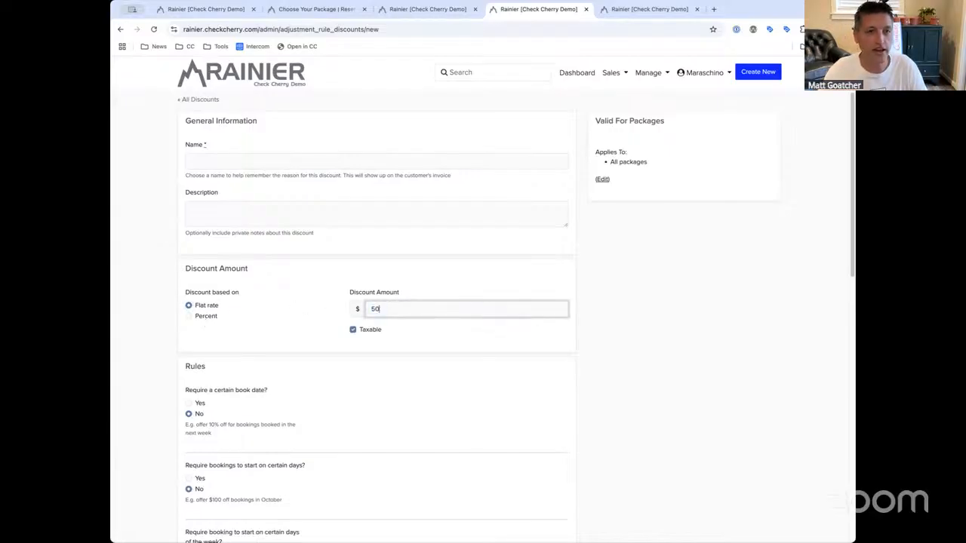
click(213, 317)
click(212, 317)
click(390, 309)
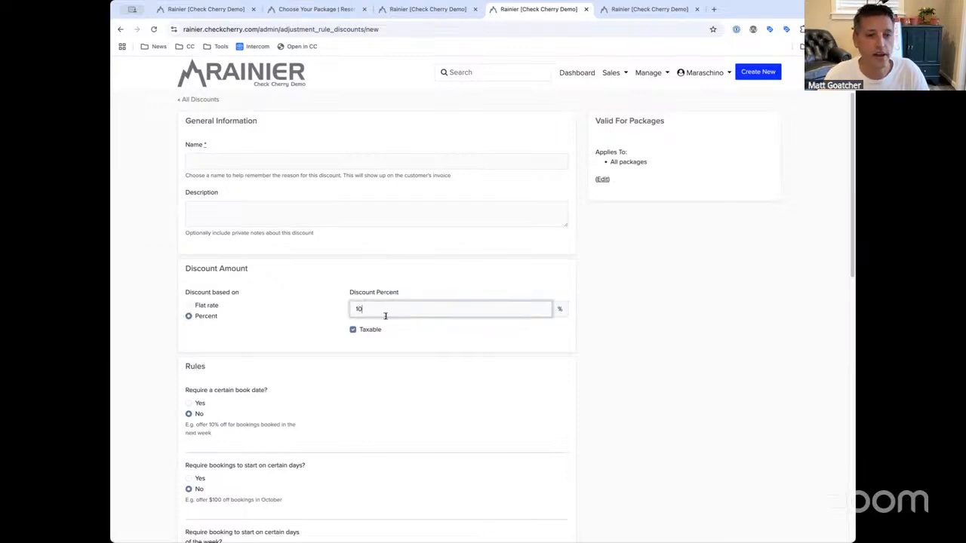
click(226, 311)
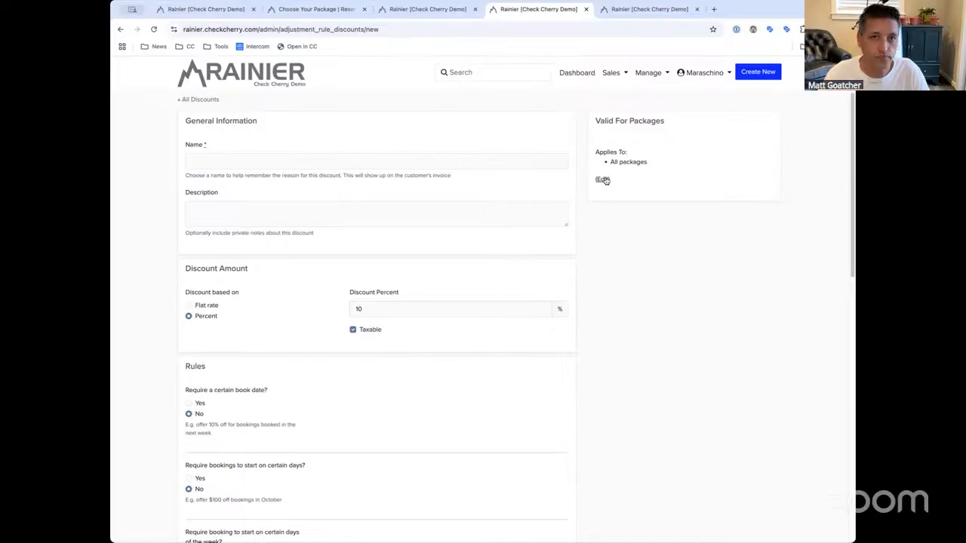
Clear the valid packages, tick Photobooth, then check All Packages again
click(602, 180)
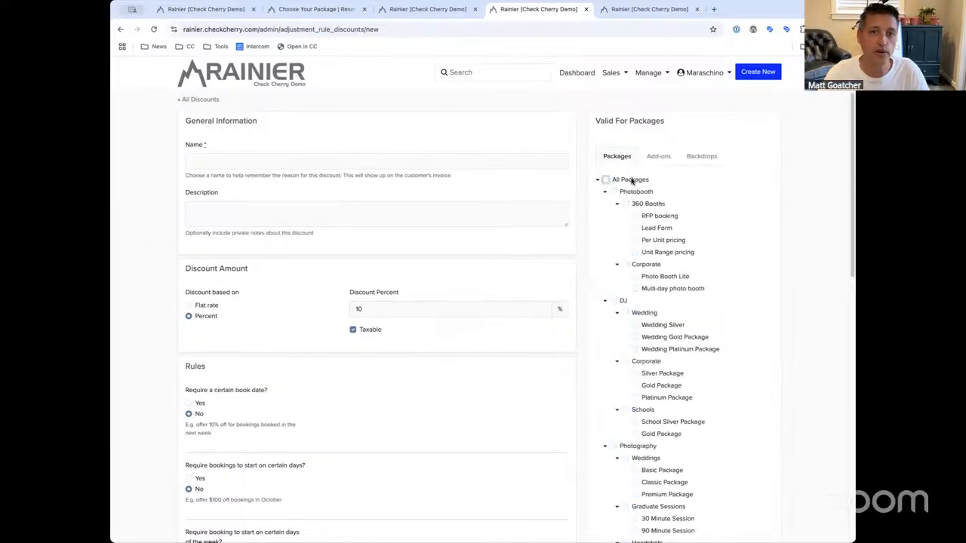
click(634, 182)
click(613, 191)
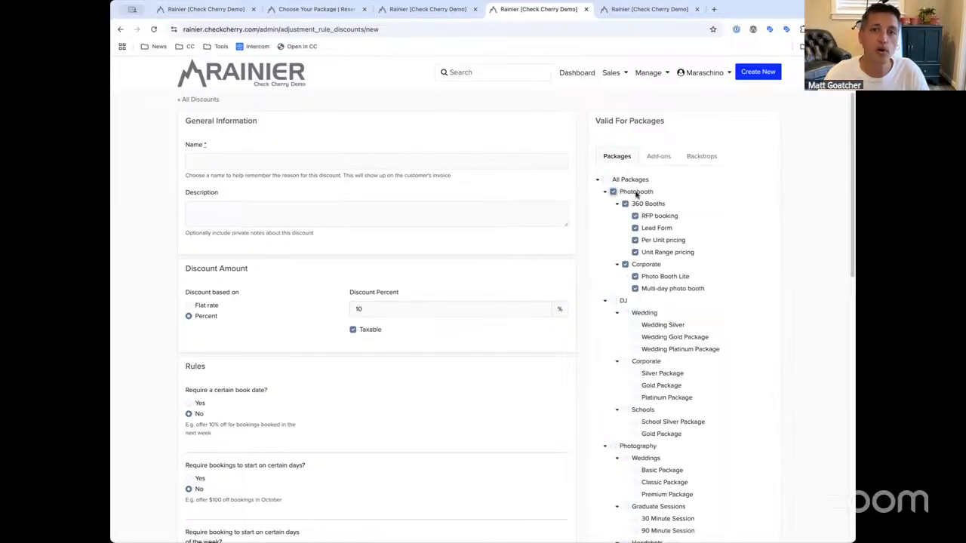
click(606, 180)
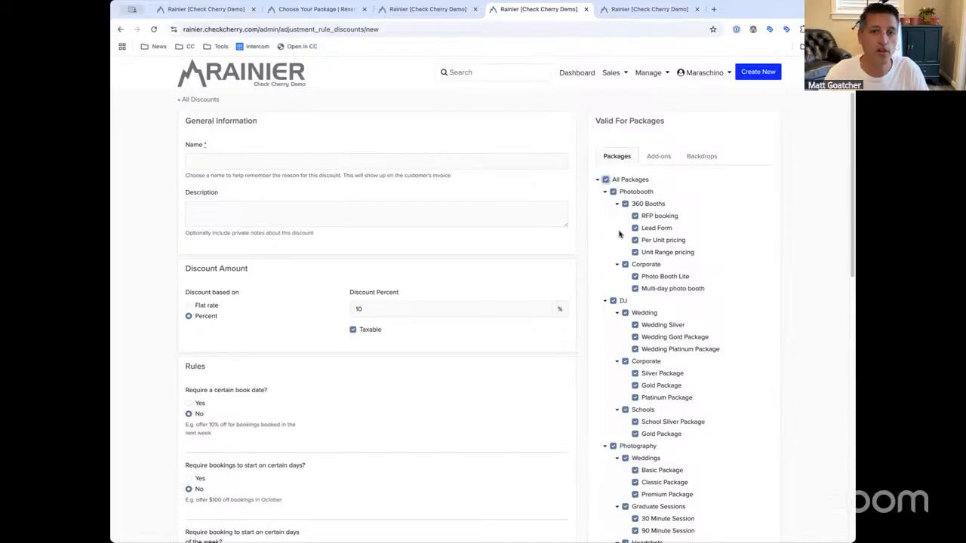
scroll(619, 234, down, 10)
click(470, 523)
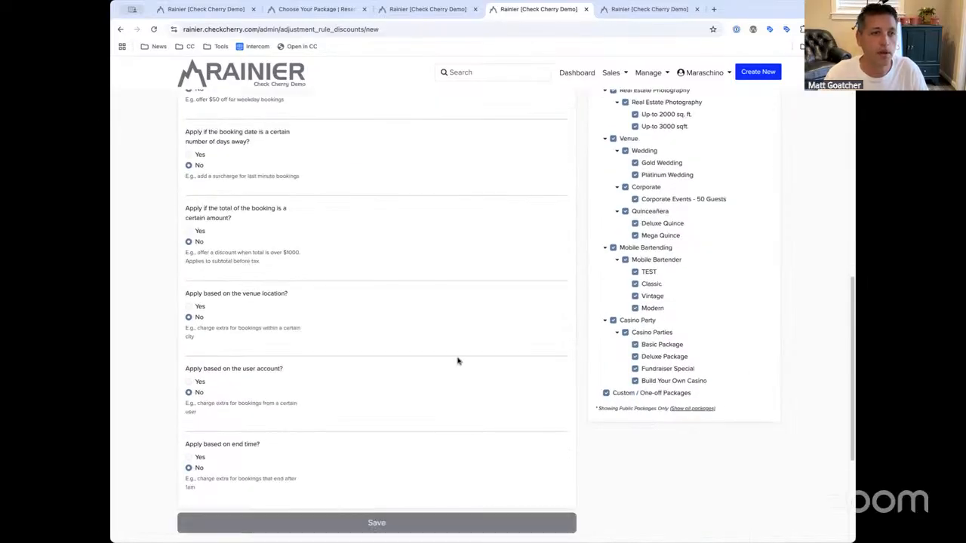
scroll(325, 357, down, 3)
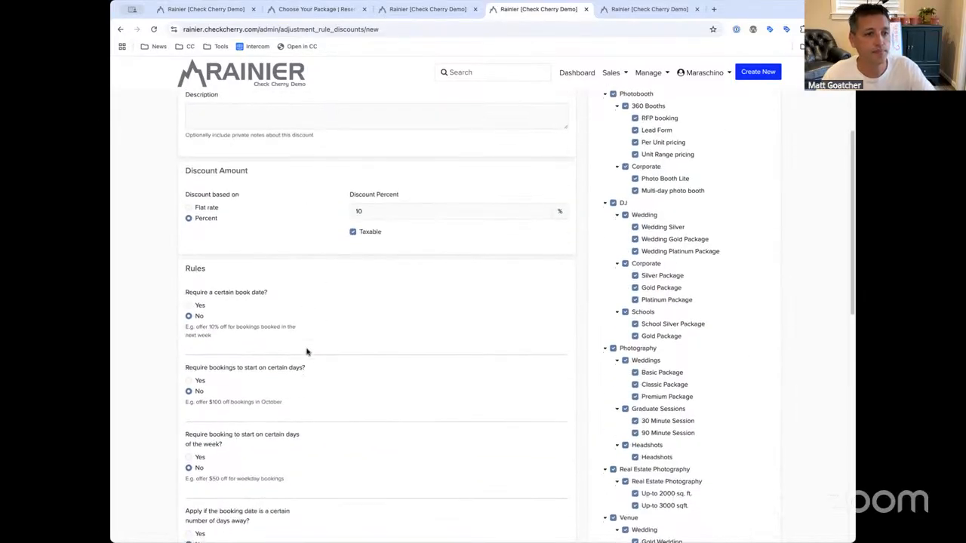
drag(182, 239, 230, 240)
click(228, 240)
scroll(228, 246, down, 1)
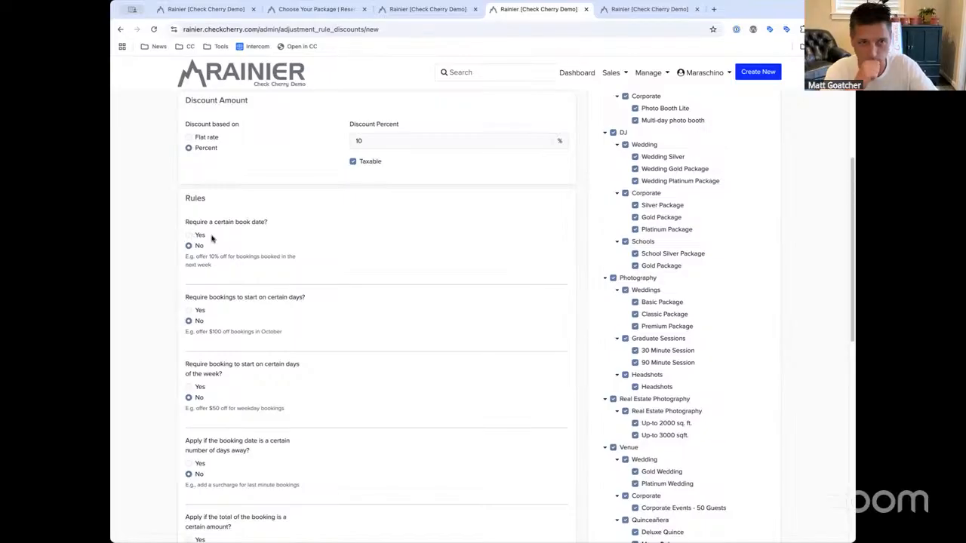
drag(184, 222, 287, 221)
click(287, 221)
scroll(241, 245, down, 1)
click(188, 189)
click(357, 192)
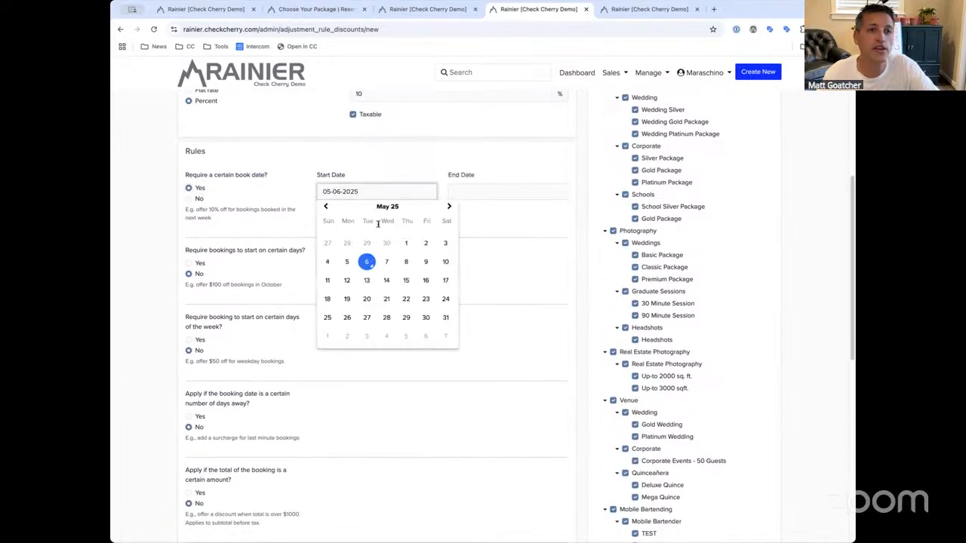
click(483, 195)
click(577, 318)
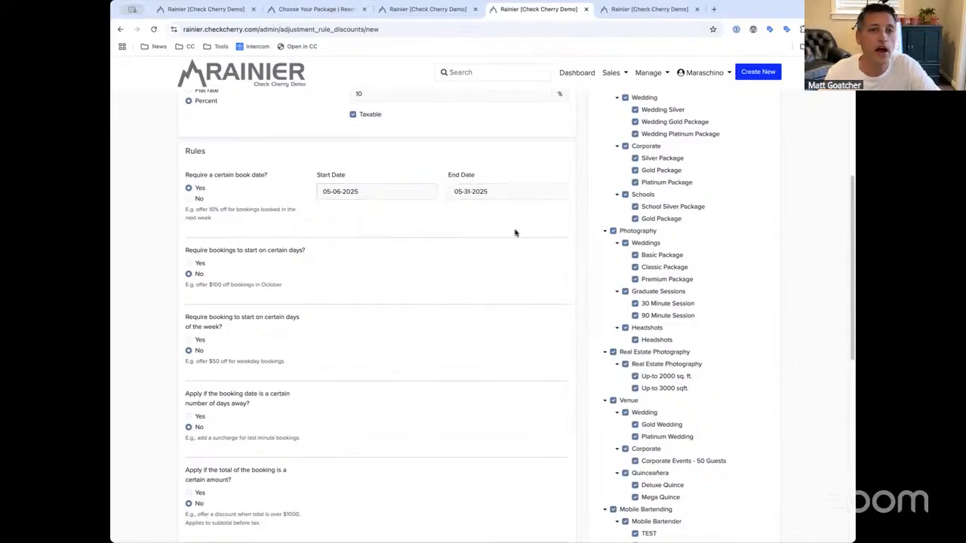
click(375, 190)
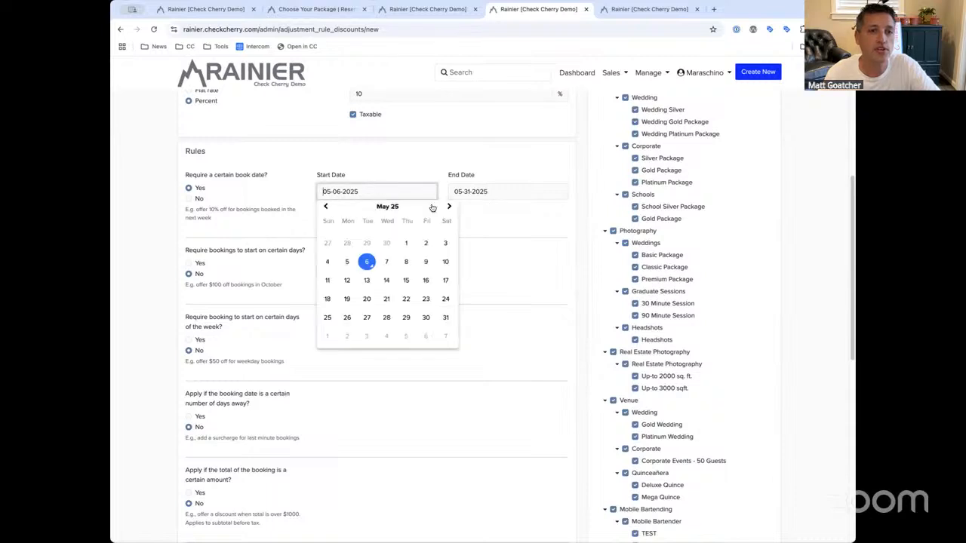
click(405, 243)
click(483, 197)
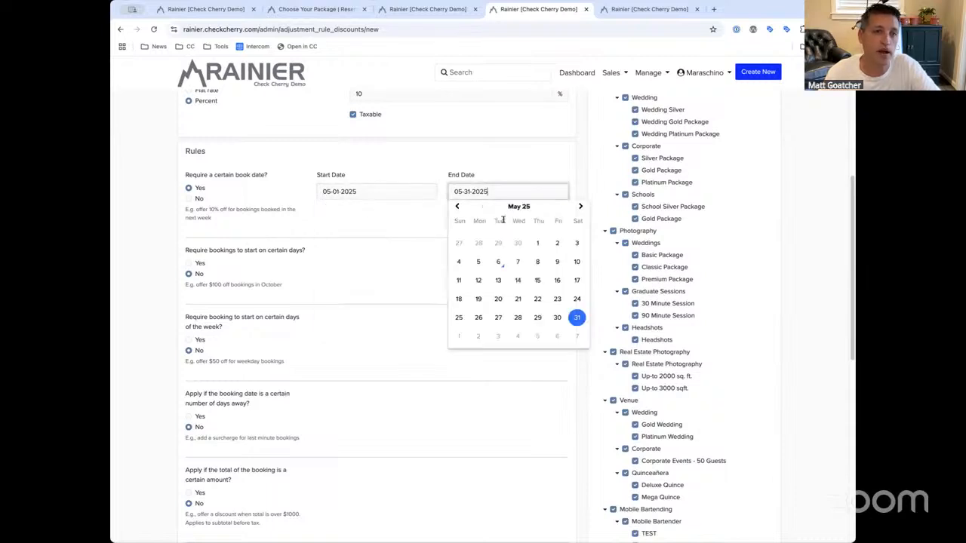
click(395, 239)
click(392, 190)
click(520, 197)
click(428, 220)
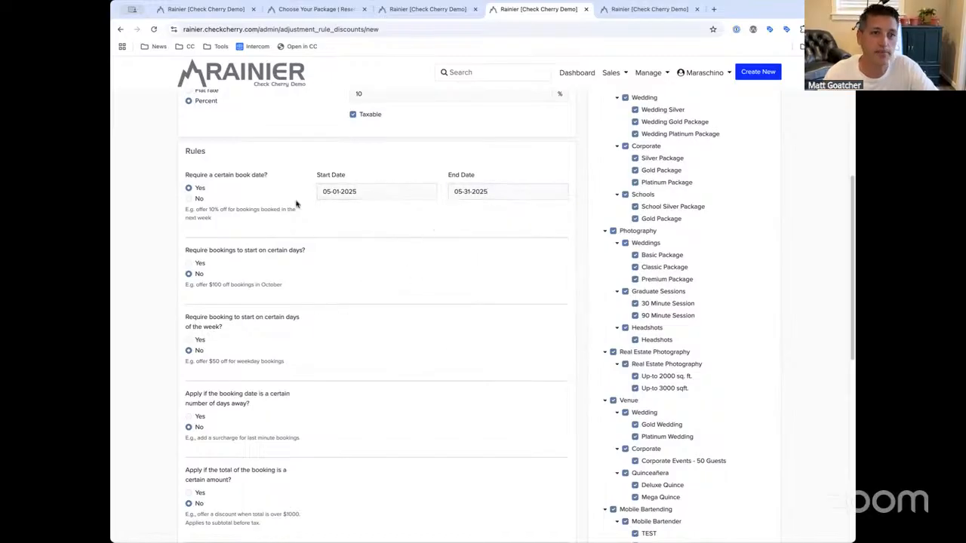
click(194, 198)
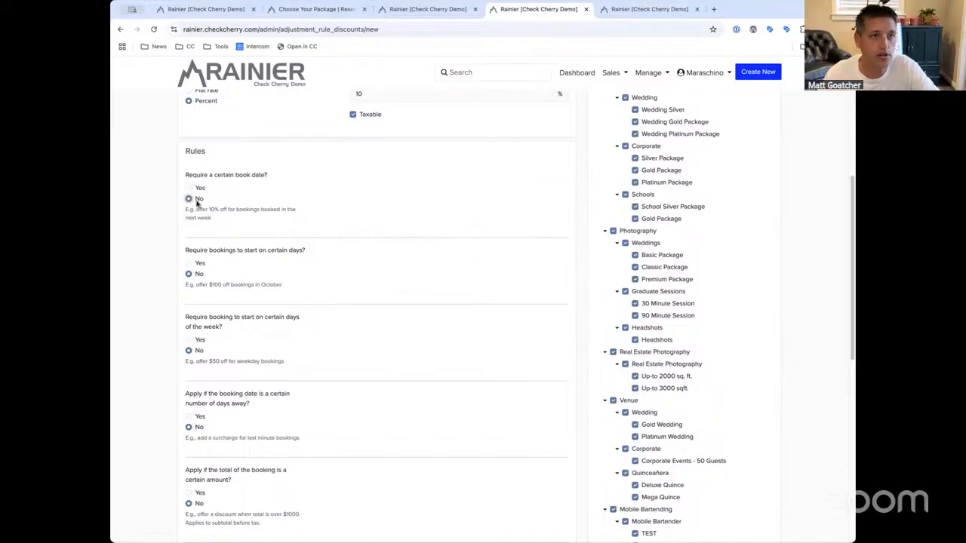
click(198, 262)
click(344, 269)
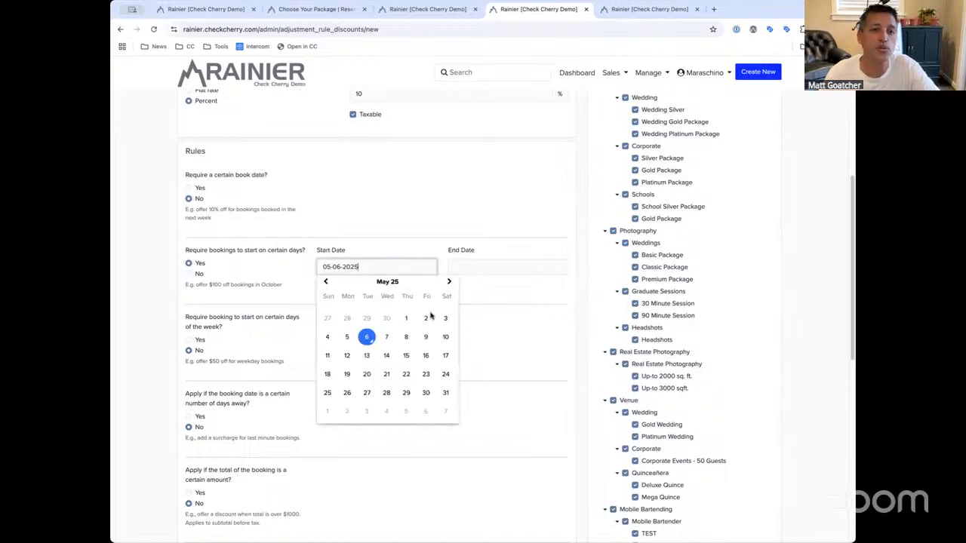
click(466, 265)
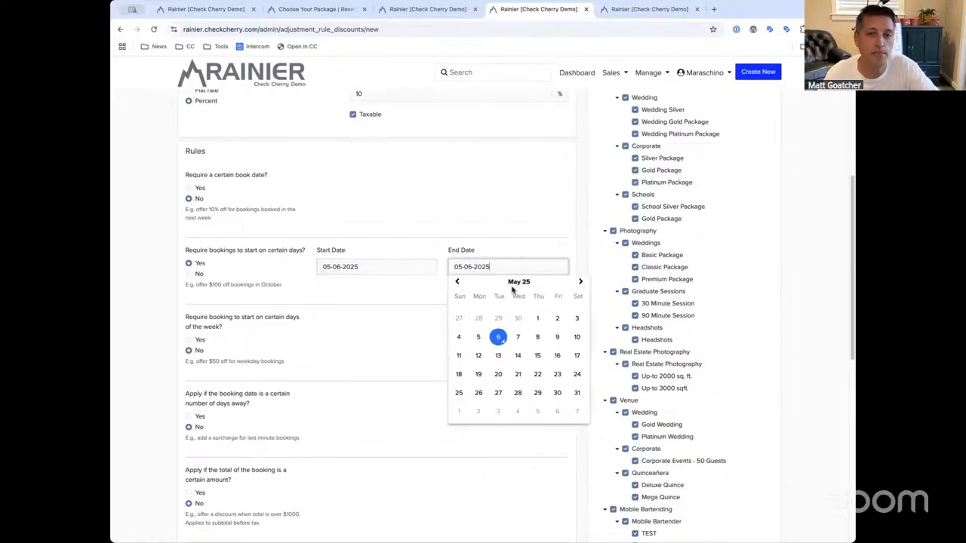
click(537, 316)
click(390, 271)
click(406, 318)
click(504, 269)
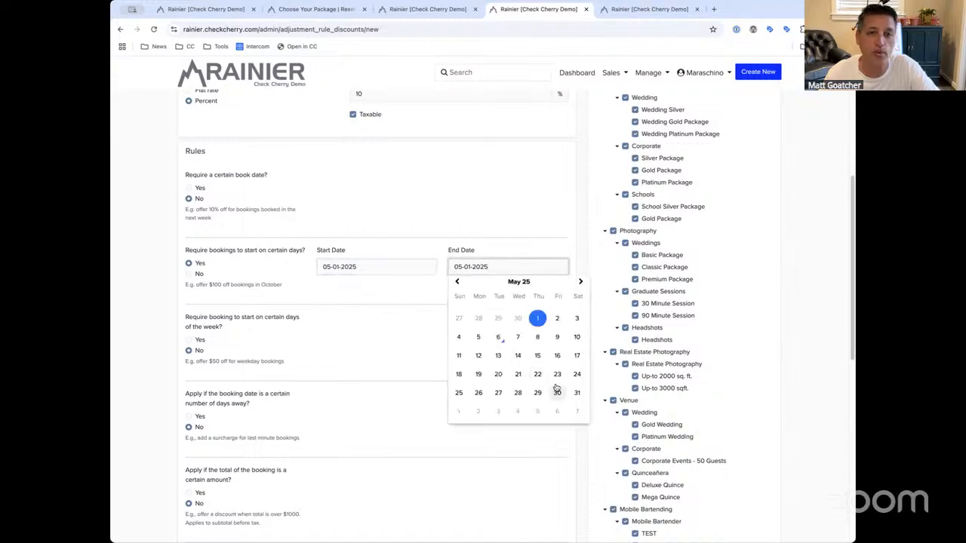
click(557, 392)
click(524, 269)
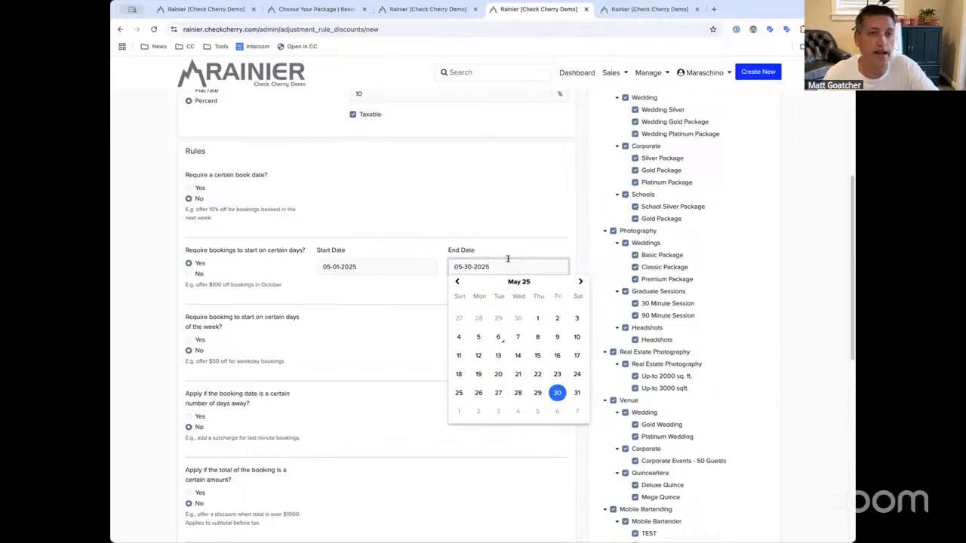
click(192, 274)
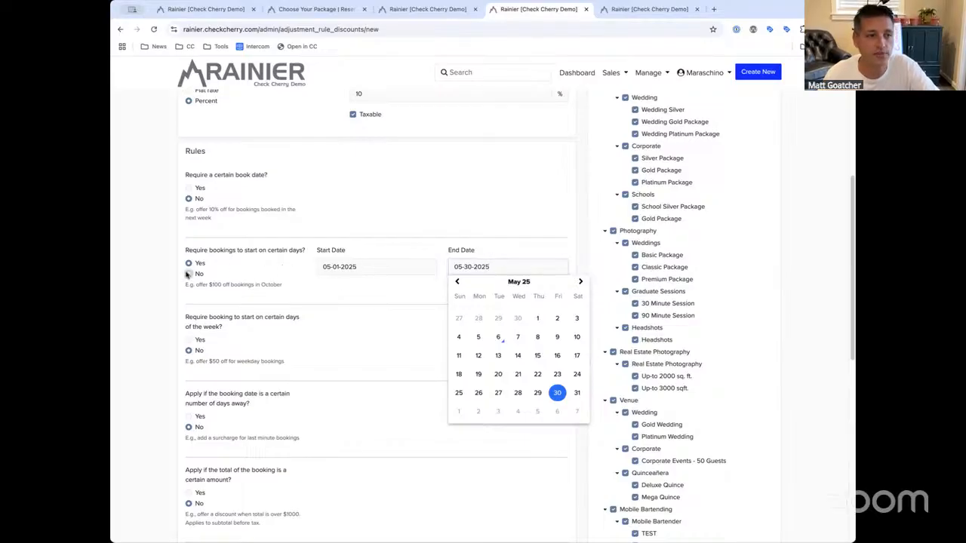
scroll(202, 254, down, 2)
click(200, 255)
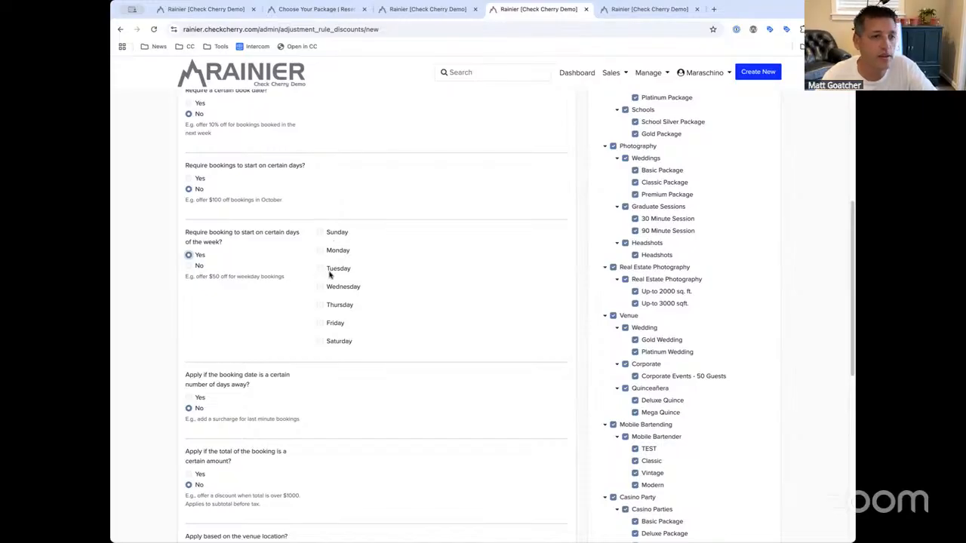
scroll(329, 275, down, 1)
scroll(330, 271, up, 1)
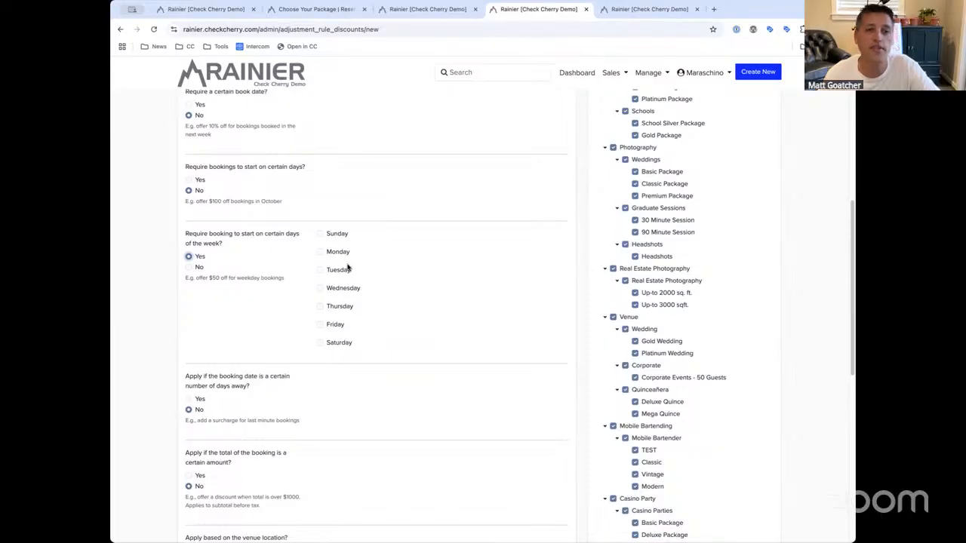
click(337, 251)
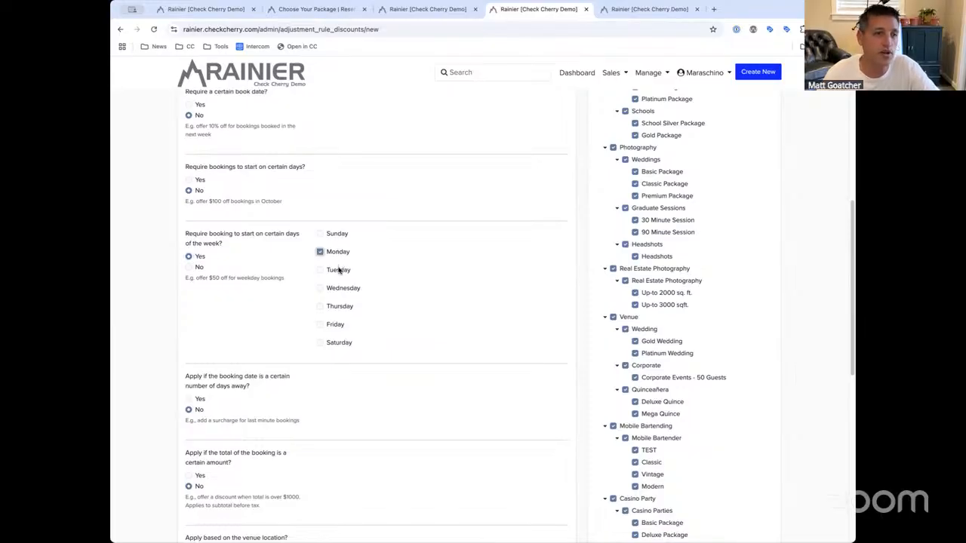
click(338, 271)
click(342, 289)
click(341, 306)
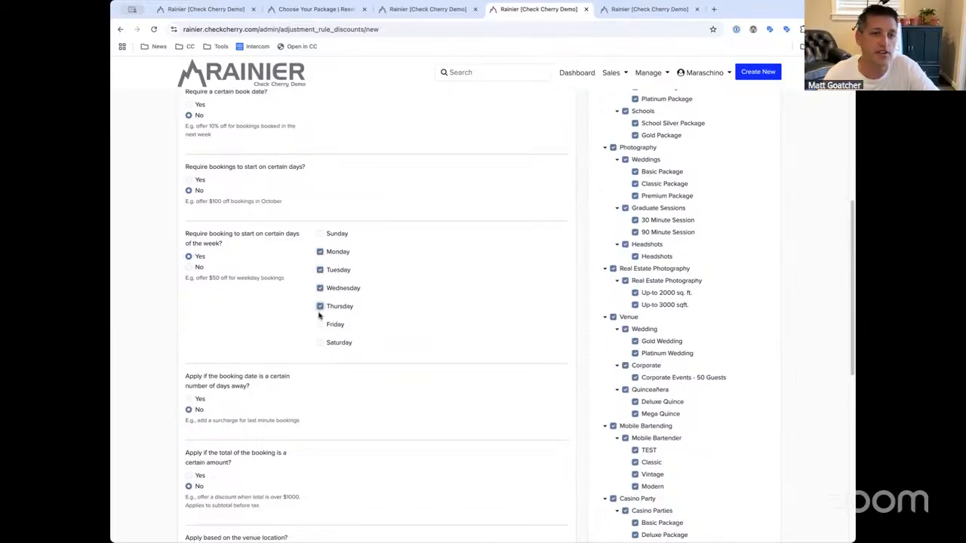
click(337, 254)
click(338, 270)
click(338, 288)
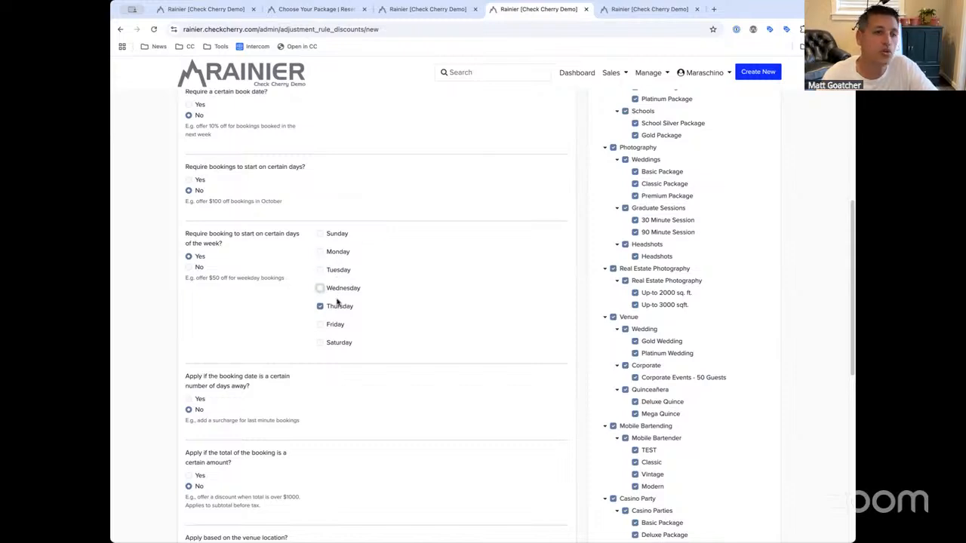
click(338, 306)
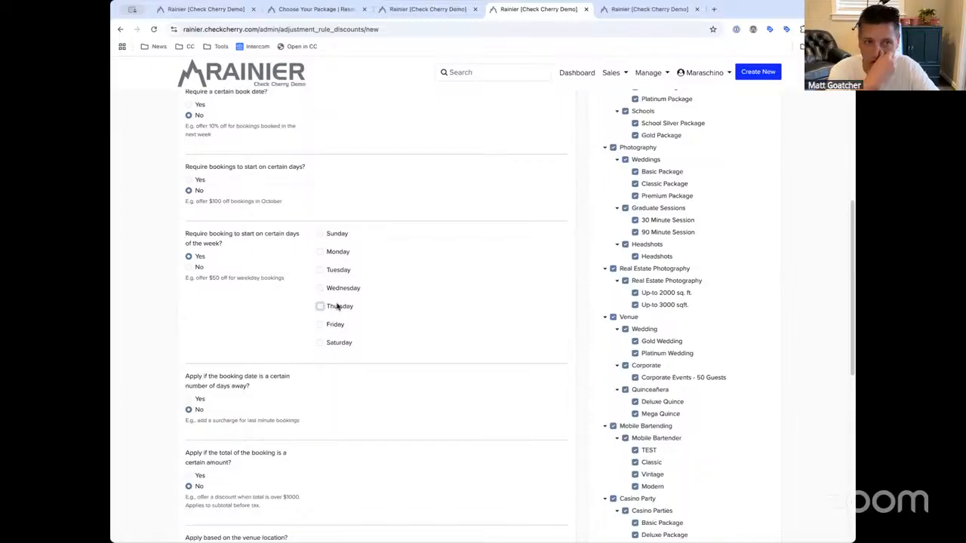
click(335, 324)
click(338, 344)
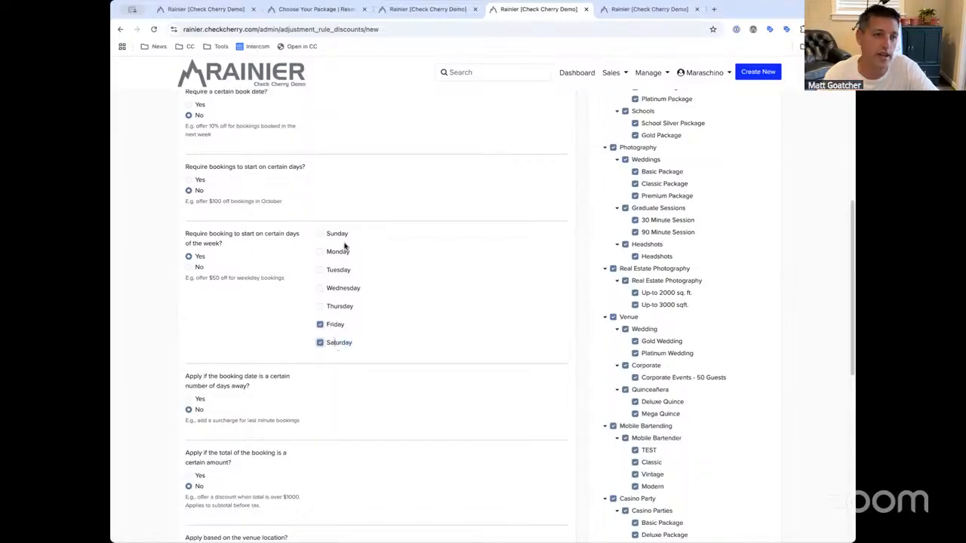
click(317, 324)
click(198, 267)
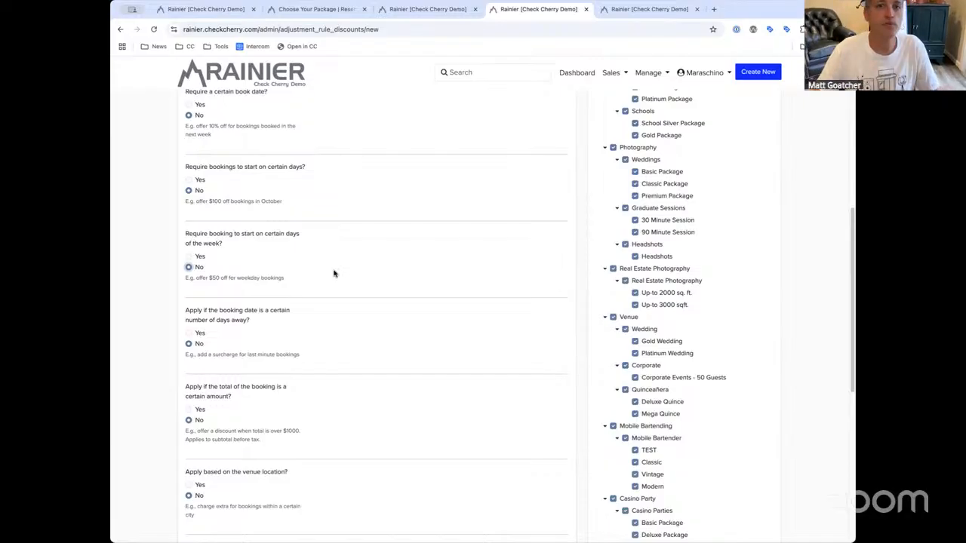
click(657, 76)
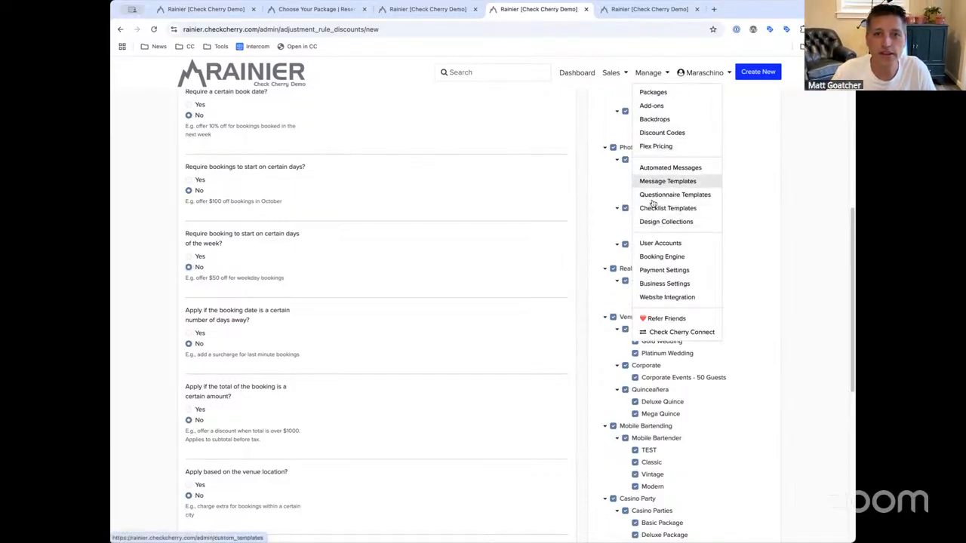
ctrl+click(668, 132)
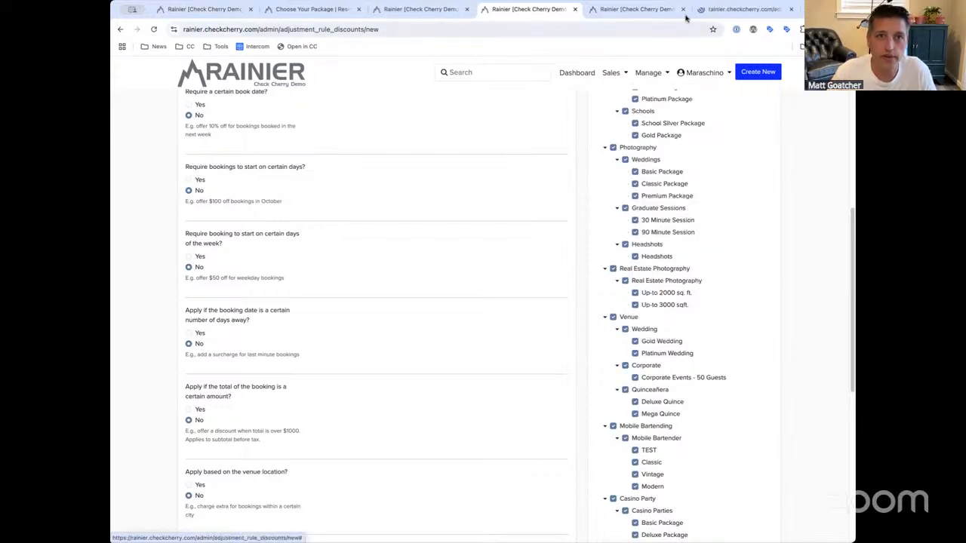
click(718, 10)
click(264, 337)
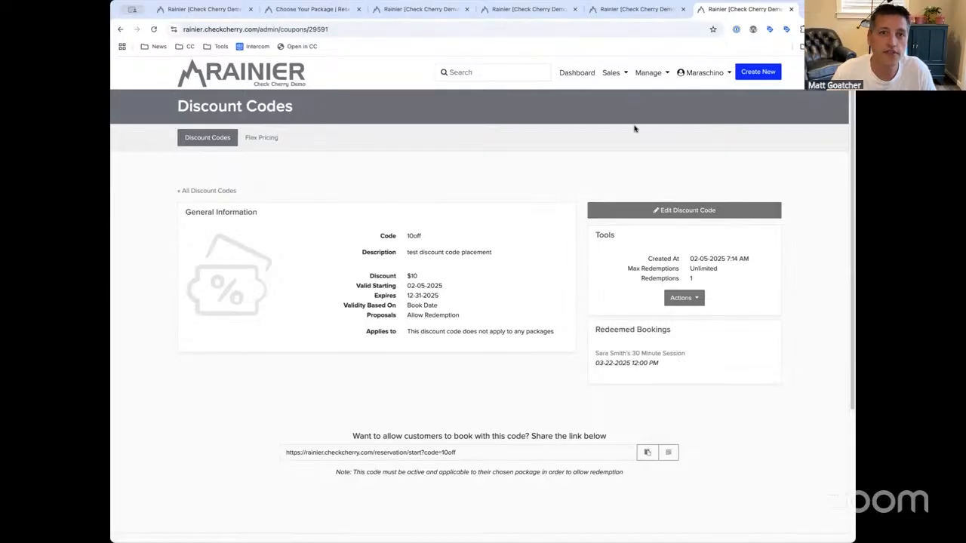
key(ctrl+w)
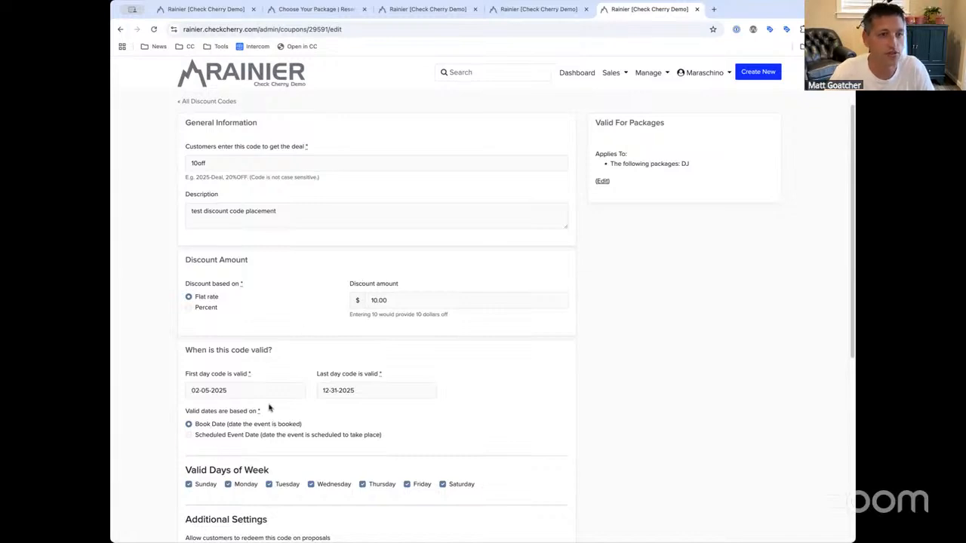
click(529, 11)
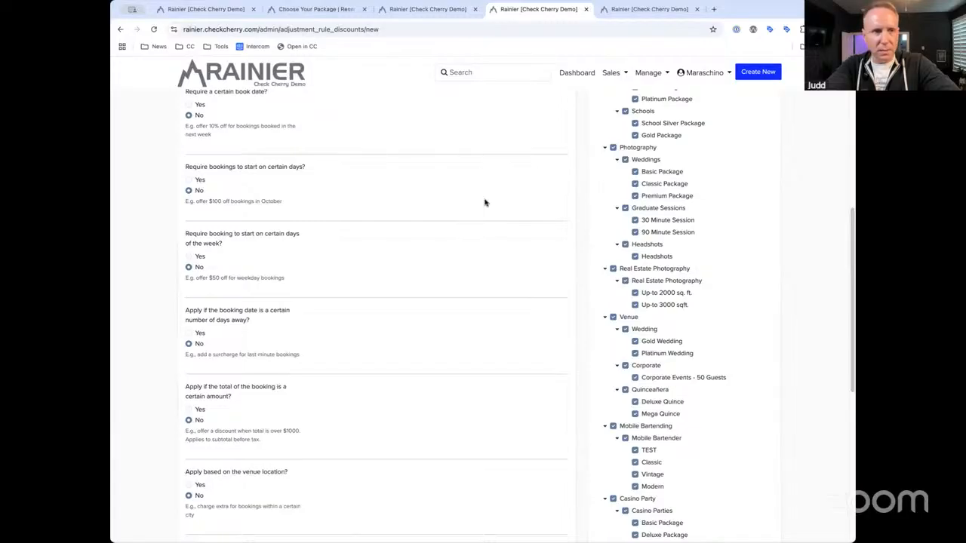
scroll(485, 202, down, 3)
scroll(485, 202, down, 2)
scroll(485, 202, up, 2)
scroll(485, 202, up, 10)
scroll(485, 202, down, 2)
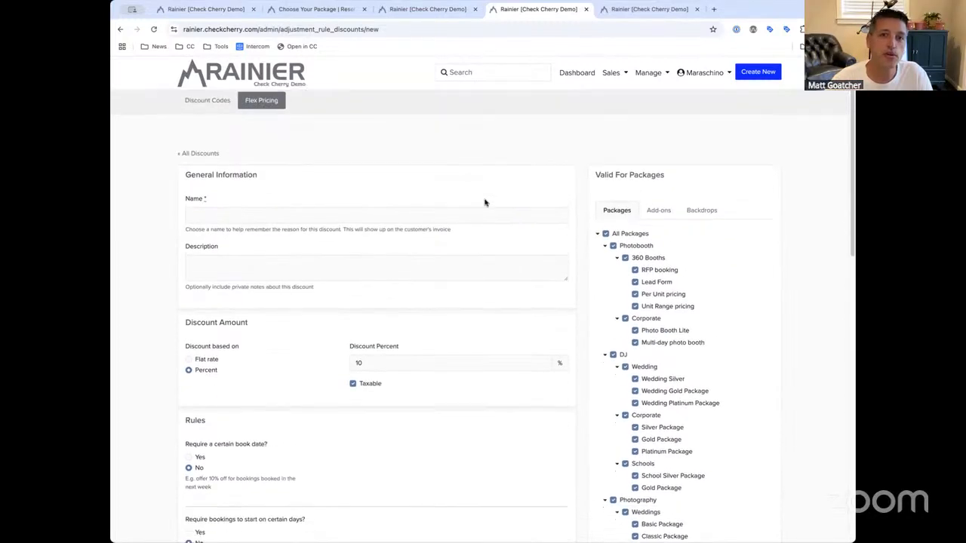
scroll(613, 197, down, 6)
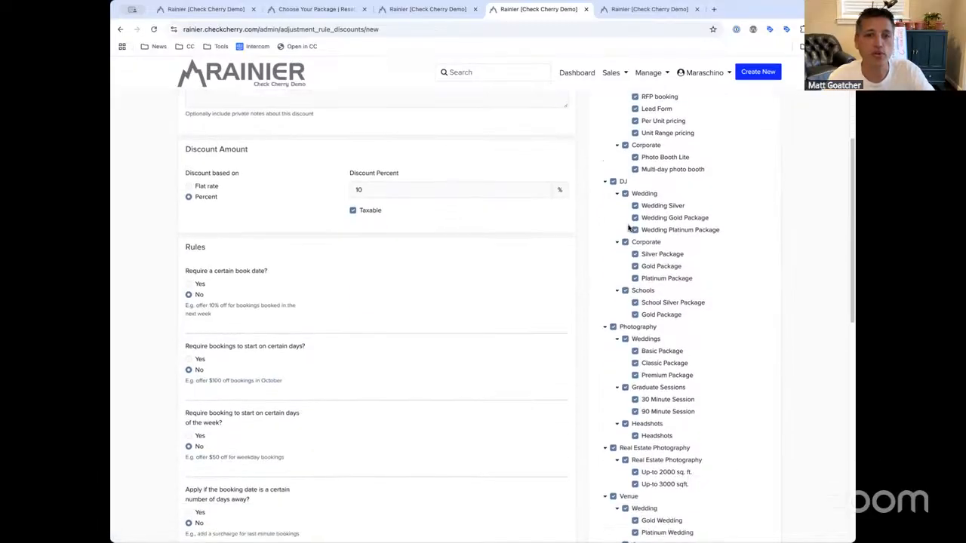
scroll(625, 497, down, 1)
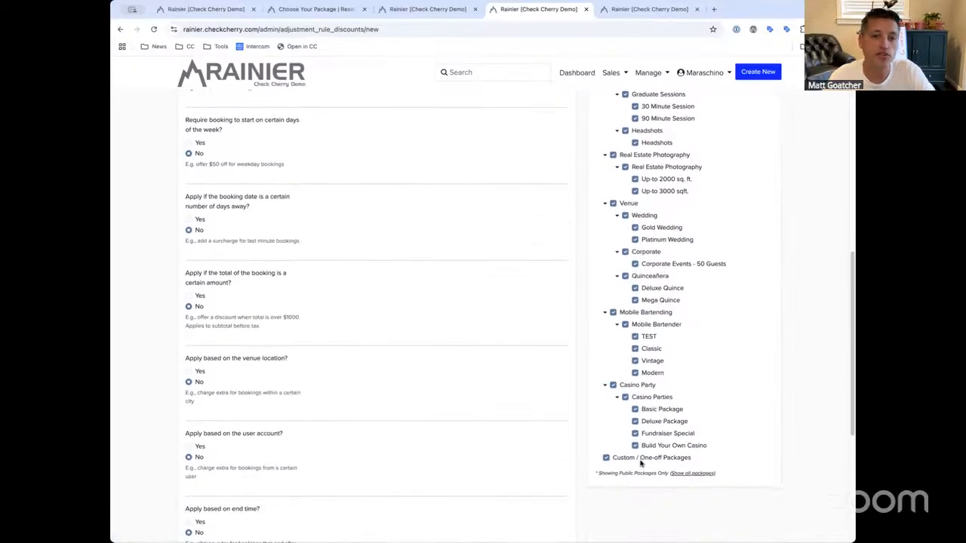
click(613, 460)
click(619, 461)
scroll(679, 313, up, 7)
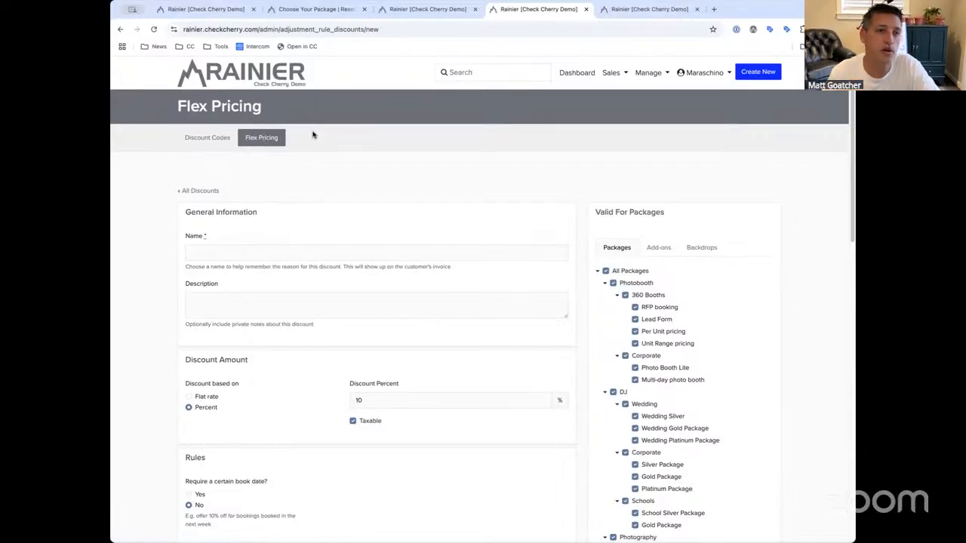
click(774, 73)
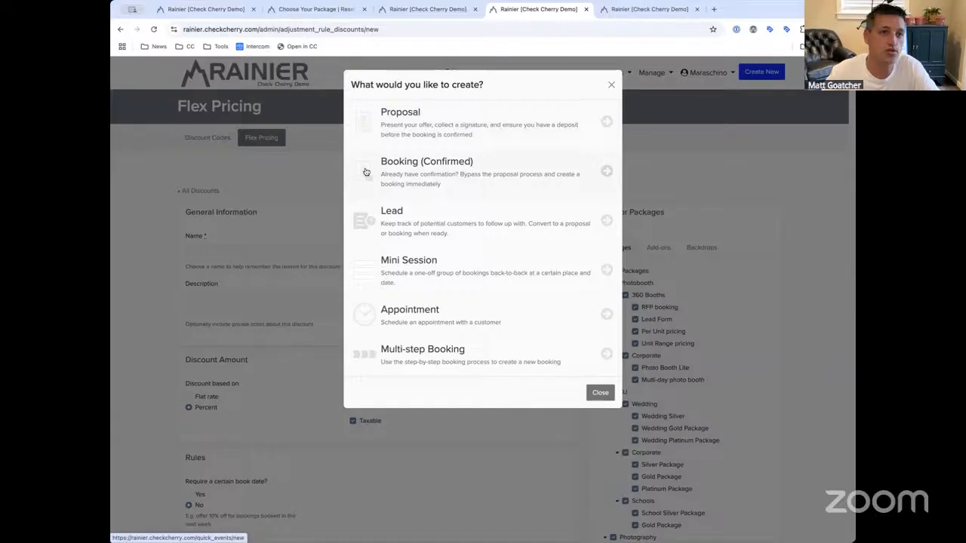
click(298, 179)
scroll(379, 226, down, 2)
scroll(380, 227, down, 5)
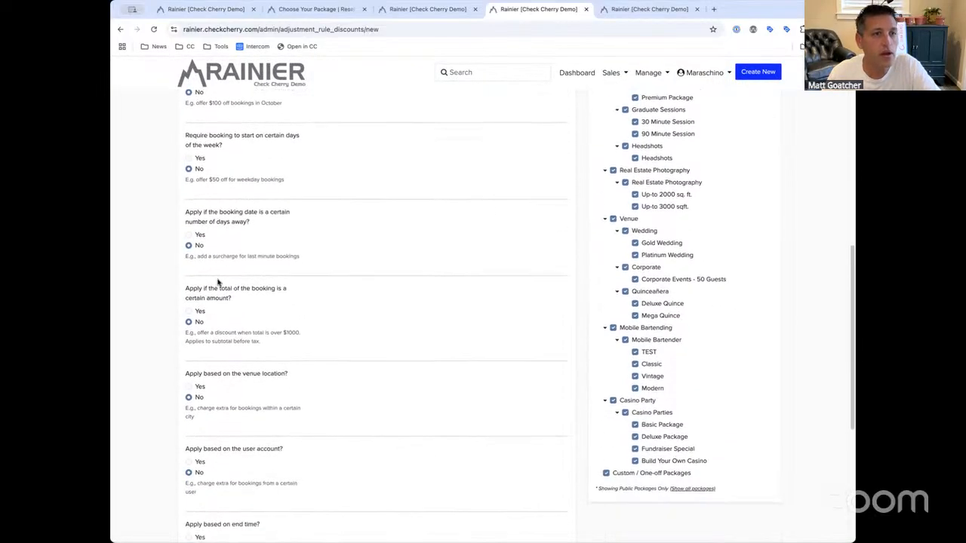
click(201, 236)
drag(255, 223, 183, 211)
click(187, 210)
click(263, 227)
click(184, 213)
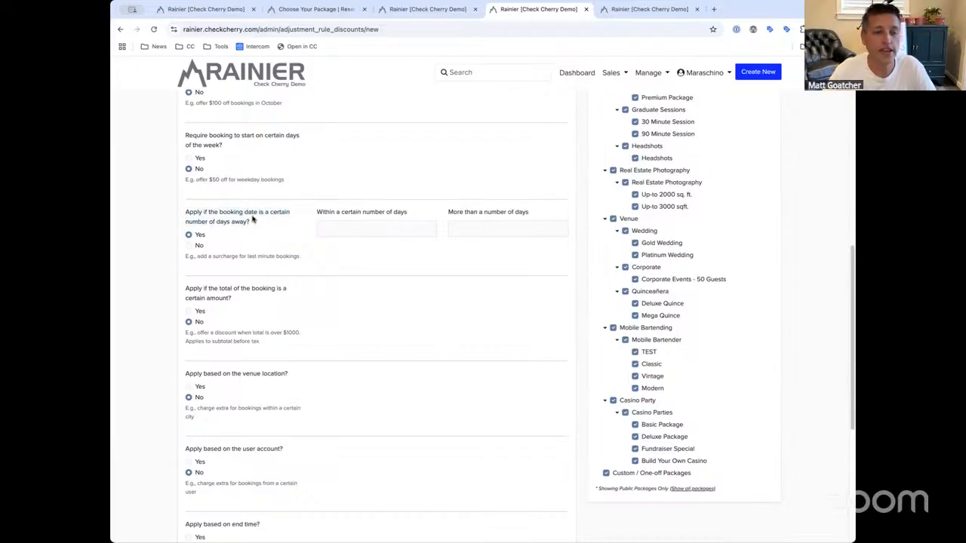
click(345, 229)
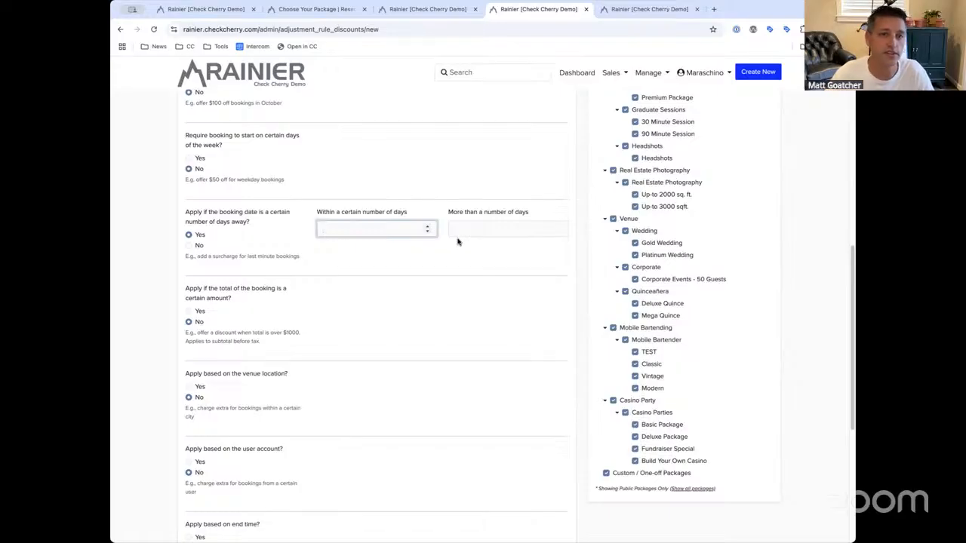
click(508, 227)
drag(449, 212, 532, 211)
click(531, 211)
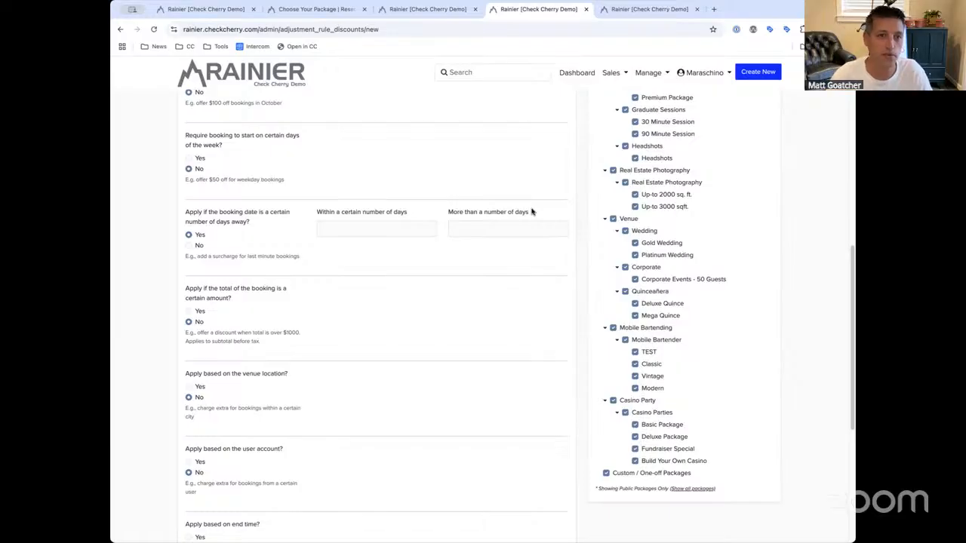
drag(438, 210, 535, 214)
click(537, 216)
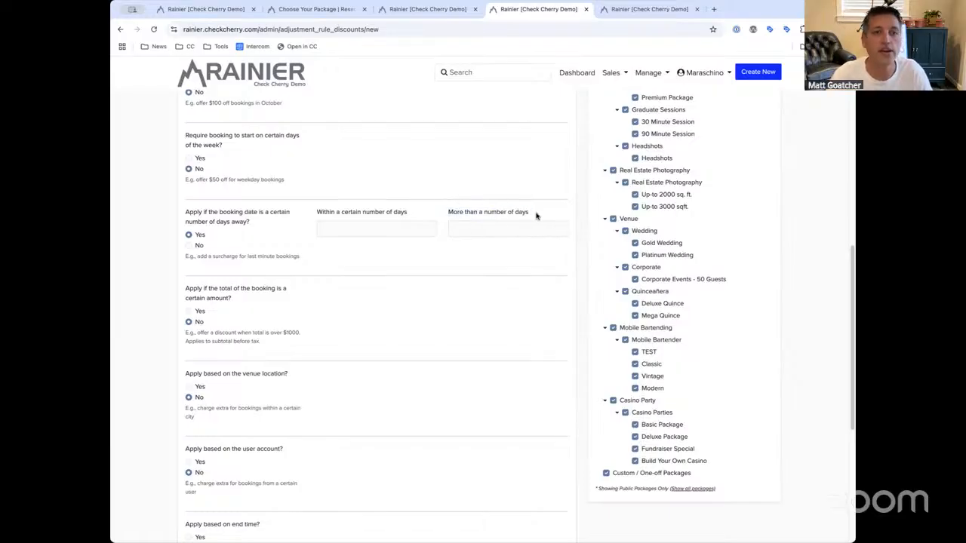
click(190, 246)
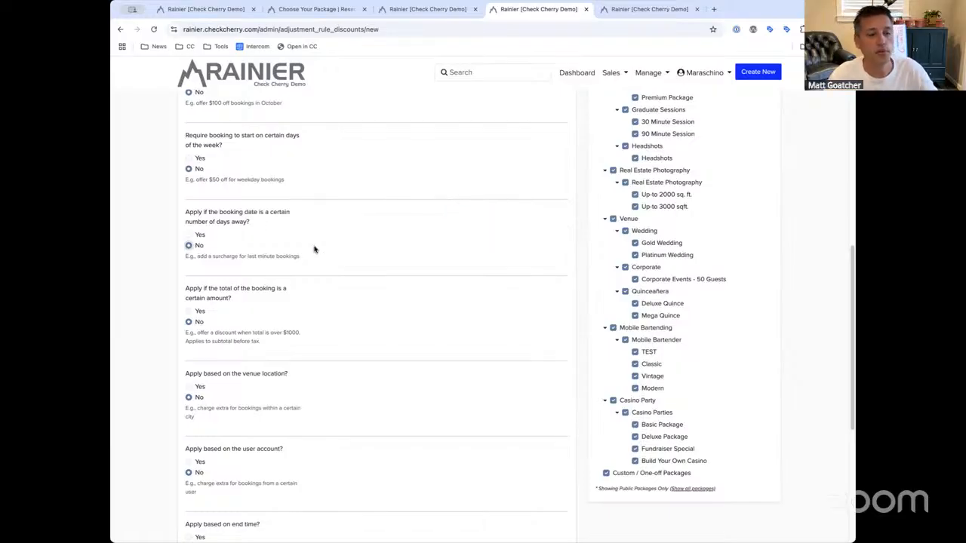
scroll(312, 252, down, 3)
click(200, 189)
drag(230, 179, 179, 167)
click(180, 166)
click(257, 181)
click(178, 167)
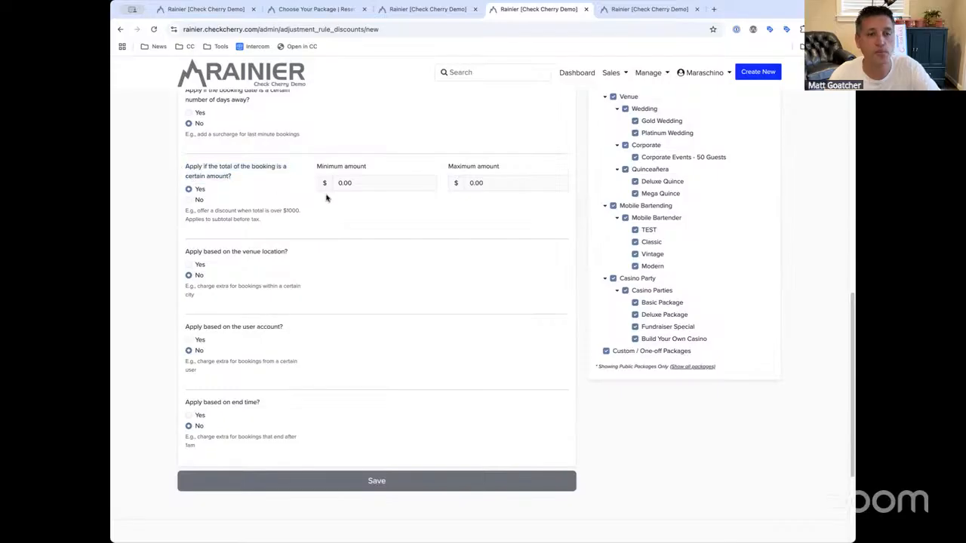
click(375, 184)
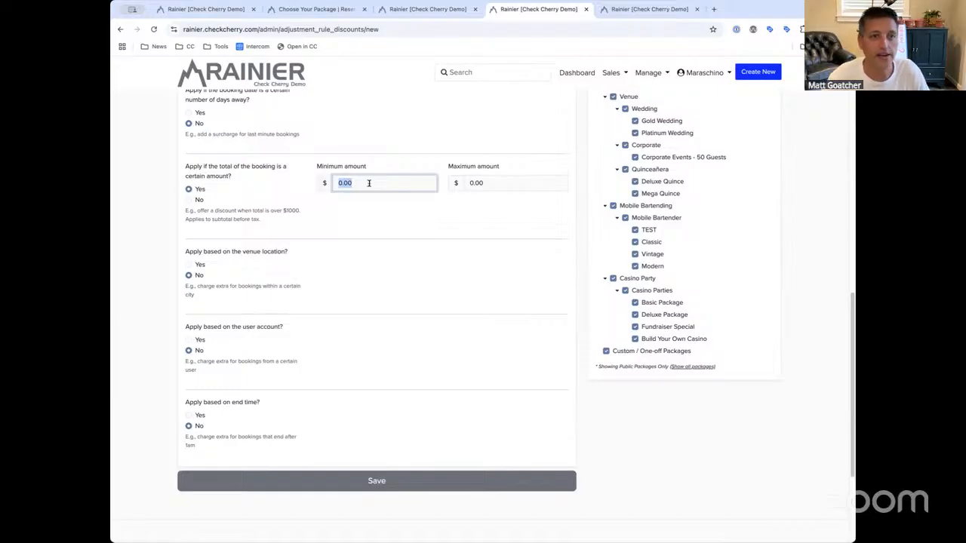
click(522, 183)
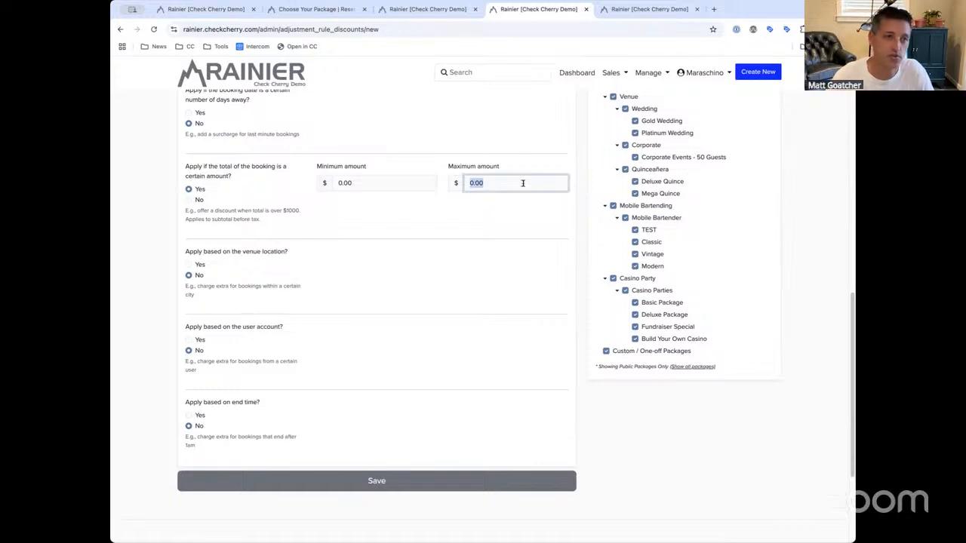
click(200, 200)
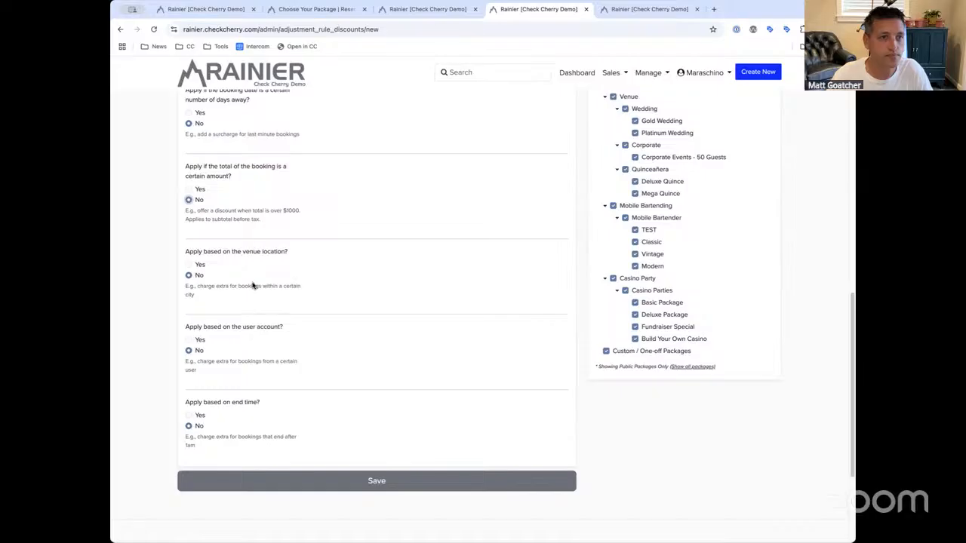
mouse_move(301, 254)
mouse_down()
mouse_move(181, 255)
mouse_move(303, 255)
mouse_up()
click(182, 252)
click(289, 255)
click(181, 255)
click(302, 255)
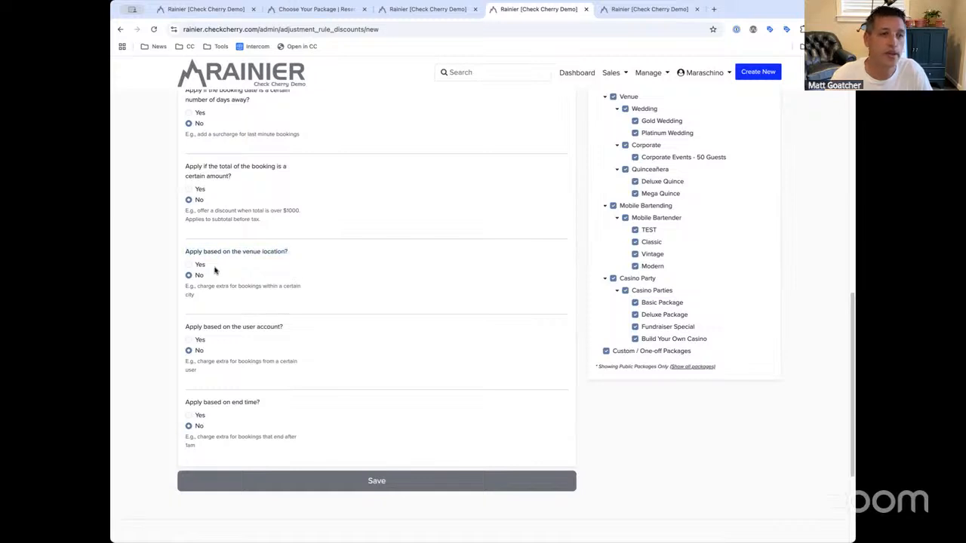
scroll(215, 270, down, 2)
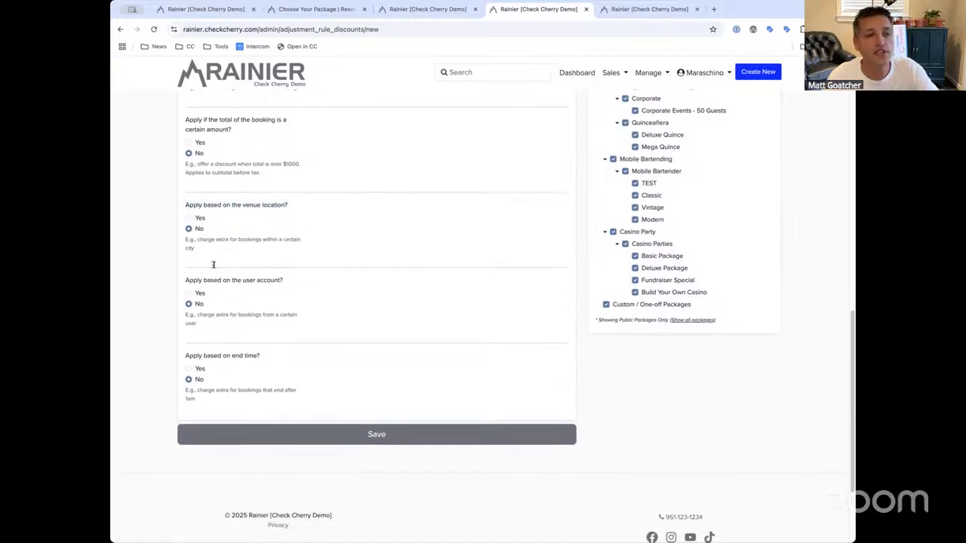
drag(309, 206, 192, 201)
click(193, 202)
click(195, 218)
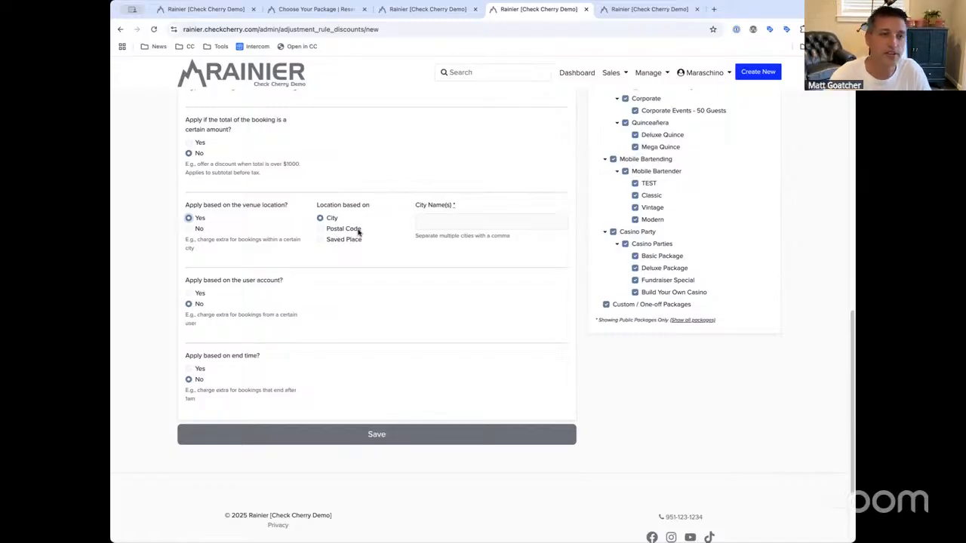
click(445, 218)
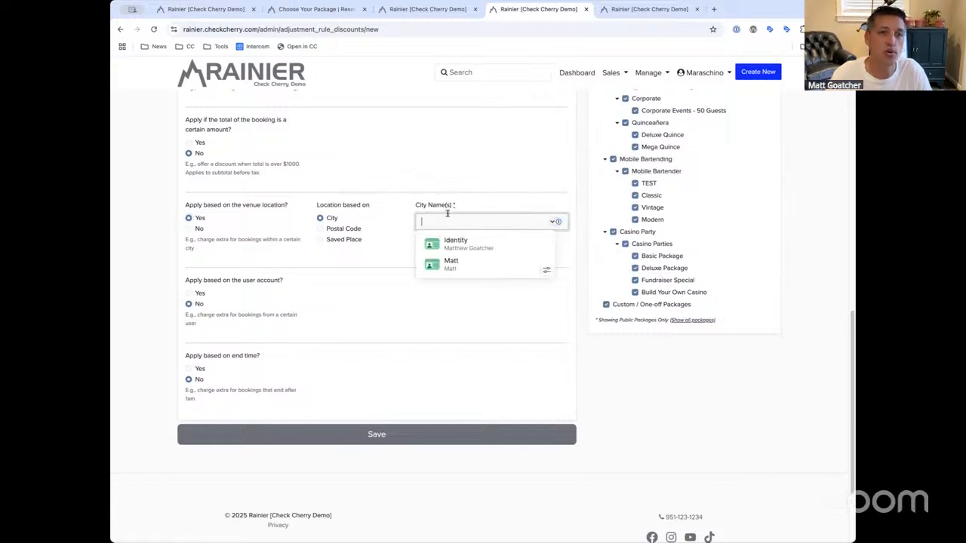
click(447, 212)
drag(416, 205, 408, 204)
click(420, 212)
click(346, 230)
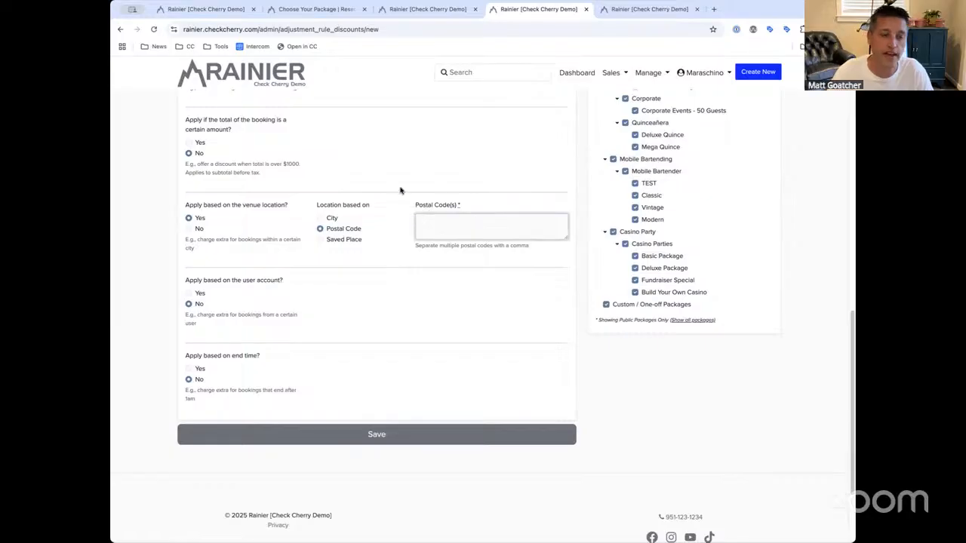
click(344, 240)
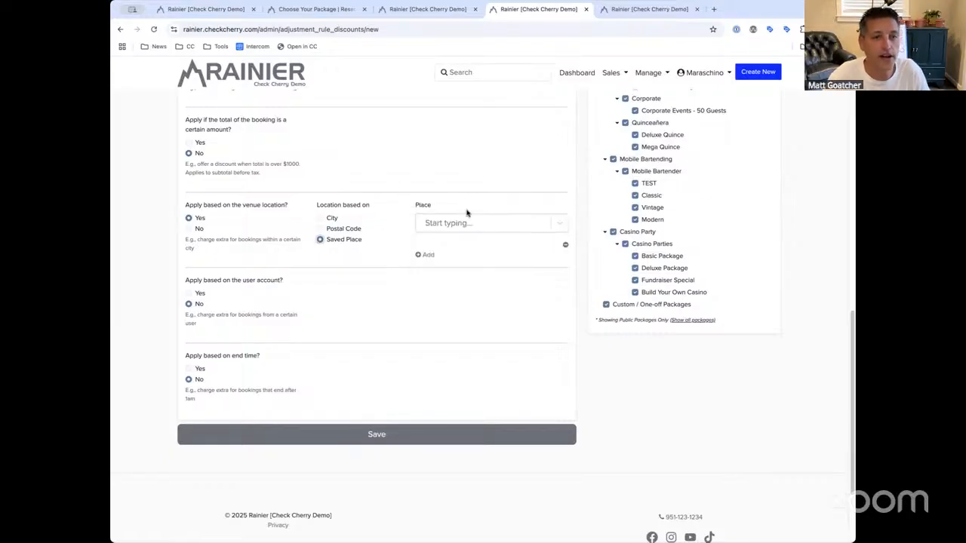
click(464, 220)
text(mission)
click(495, 255)
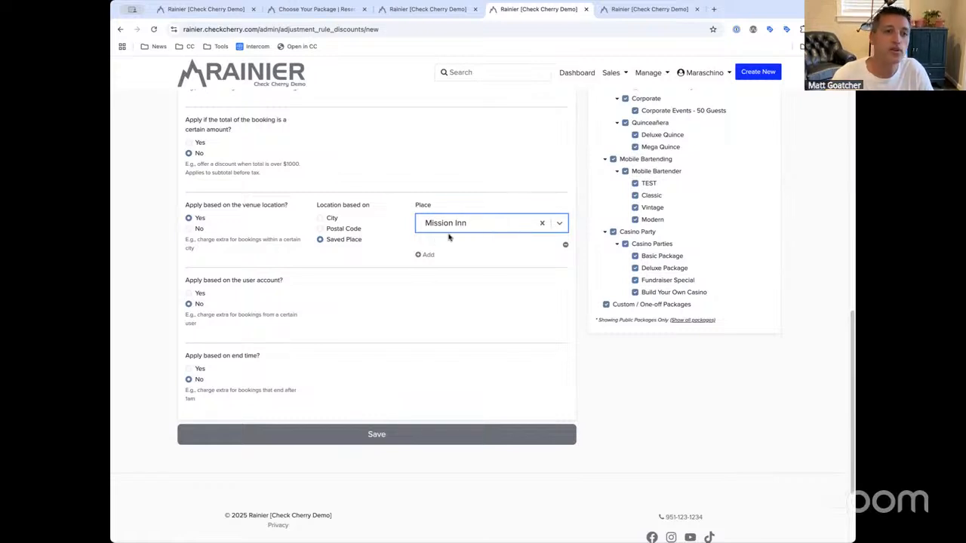
click(427, 254)
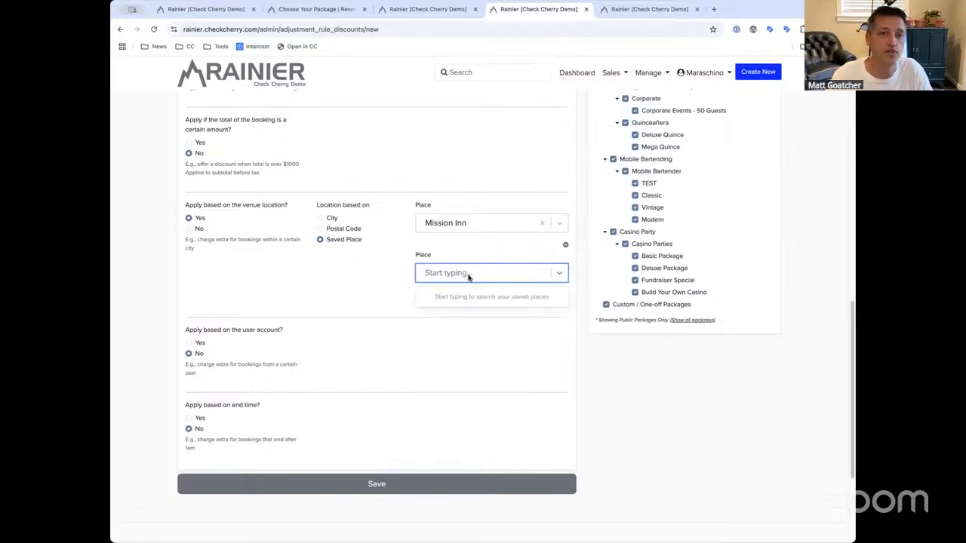
click(416, 258)
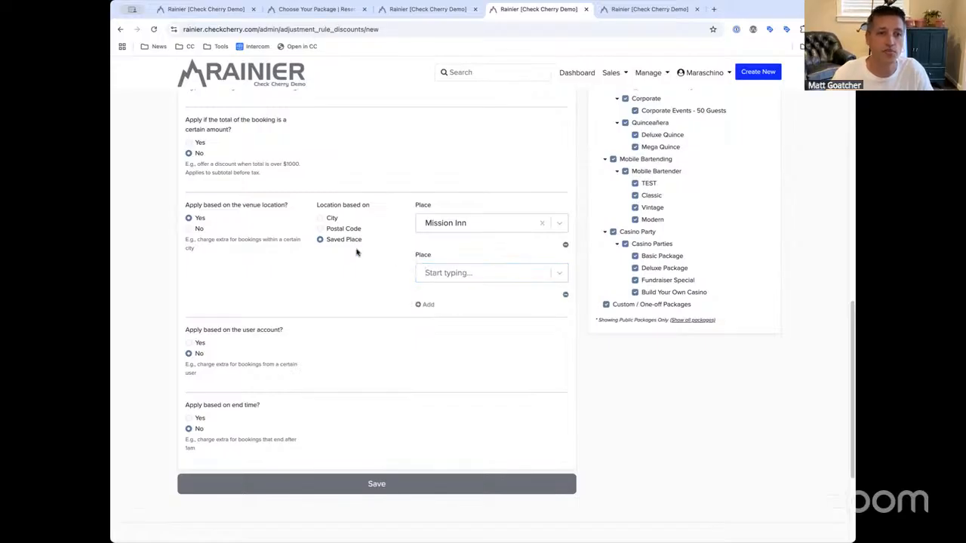
click(199, 228)
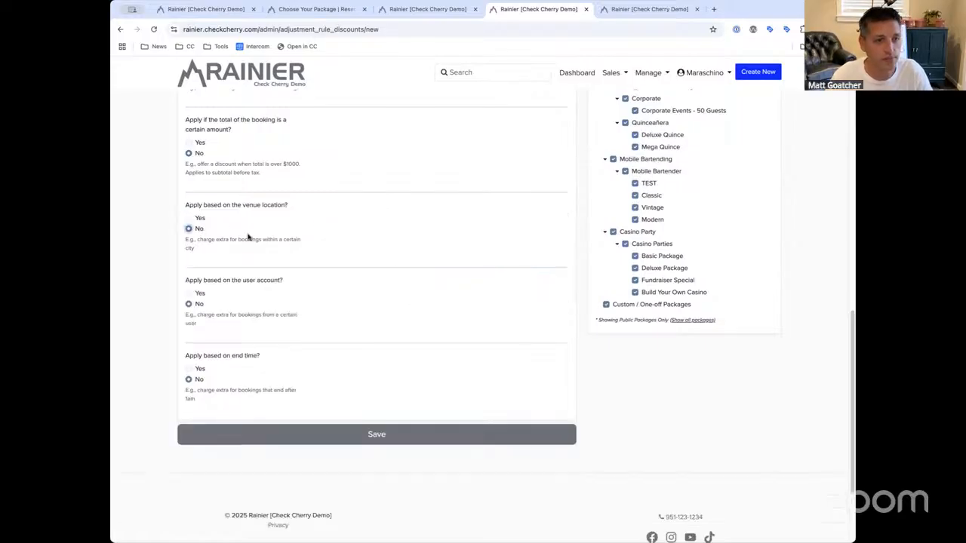
scroll(219, 249, down, 2)
Try basing the rule on user account and briefly open the user search
click(199, 218)
drag(283, 206, 184, 210)
click(184, 208)
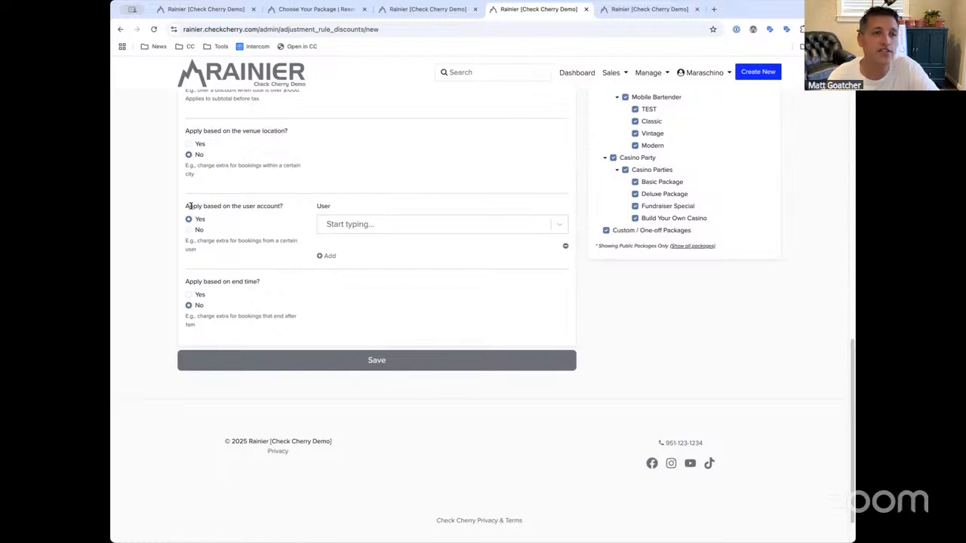
click(365, 229)
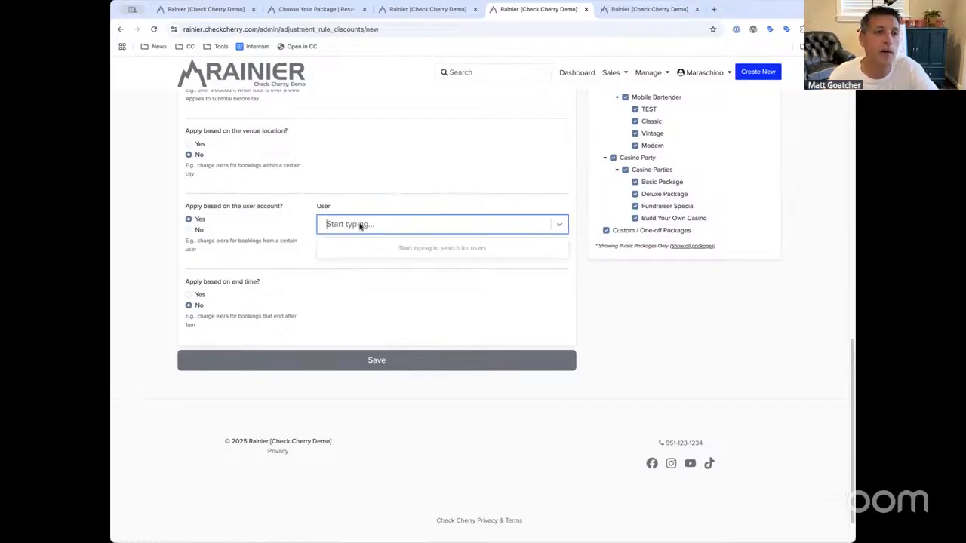
click(284, 224)
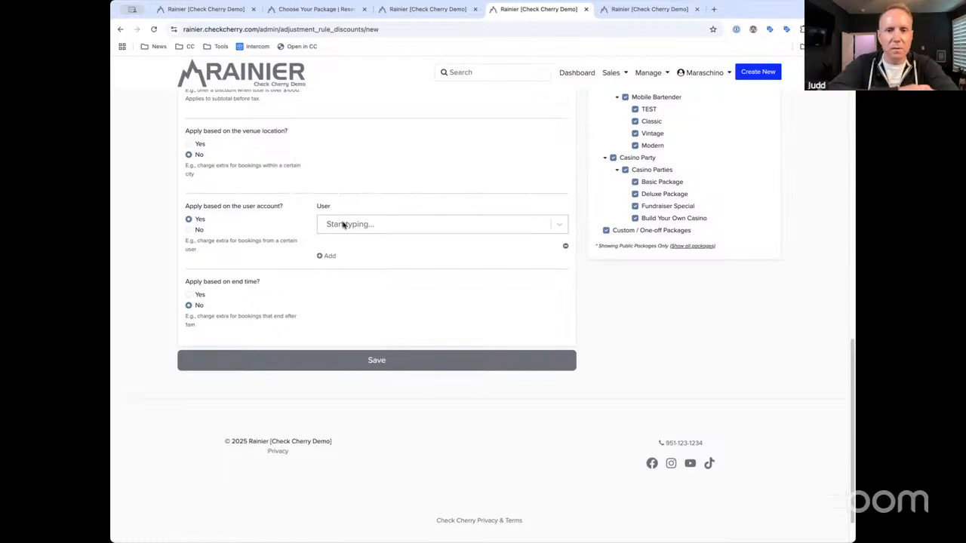
Try the venue-location condition by postal code and by city, then turn it off
click(200, 145)
click(352, 155)
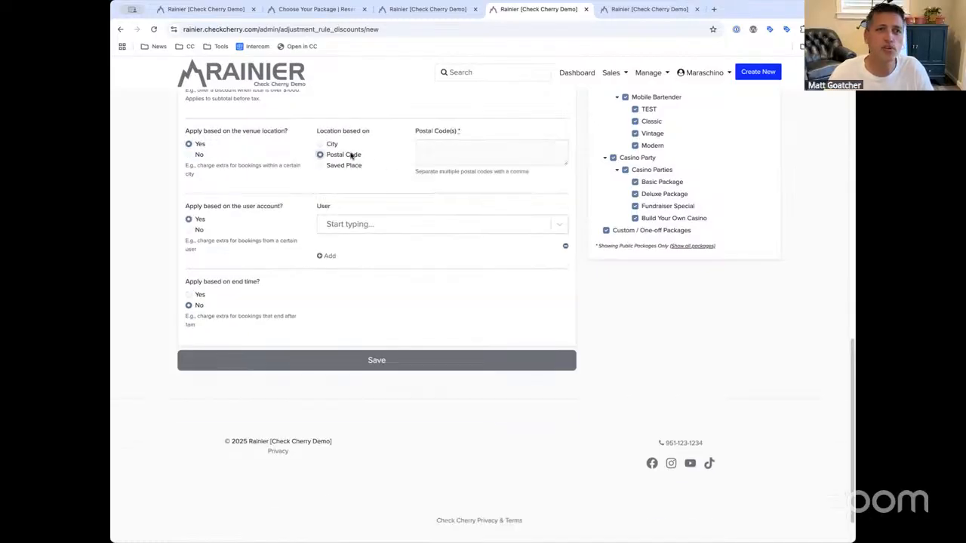
click(460, 149)
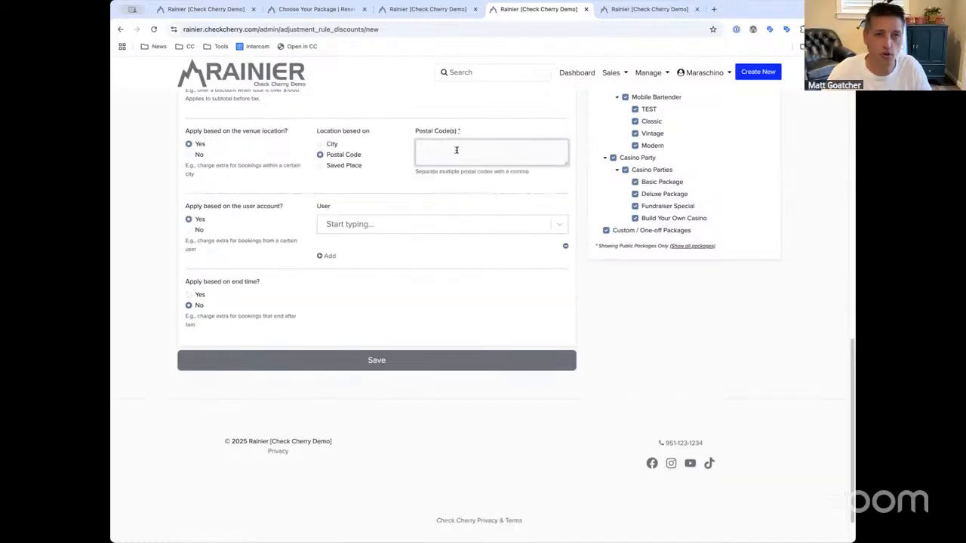
click(337, 144)
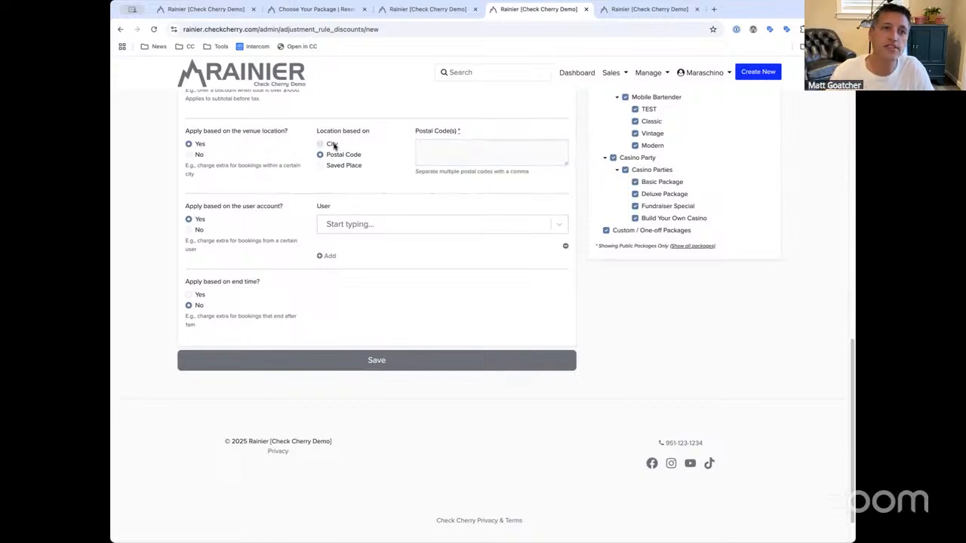
click(445, 146)
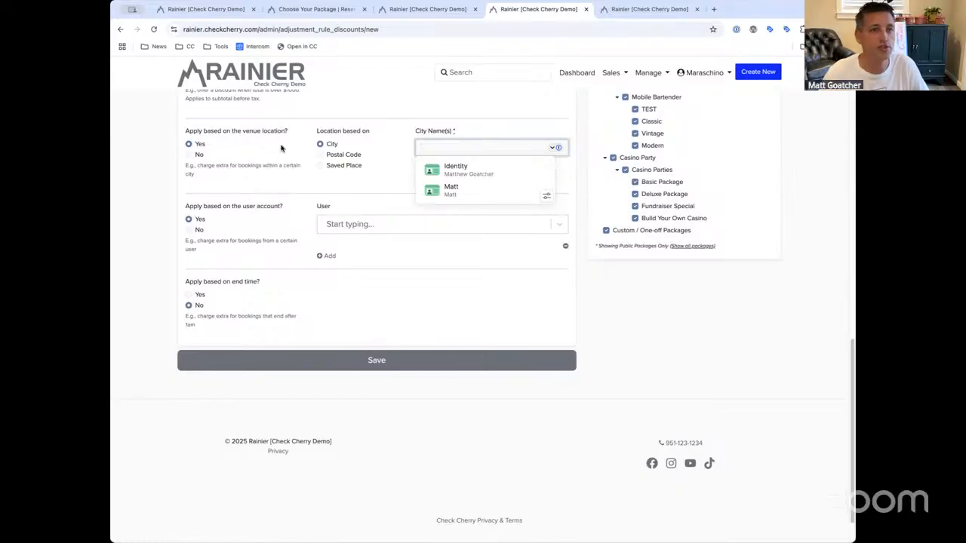
click(207, 156)
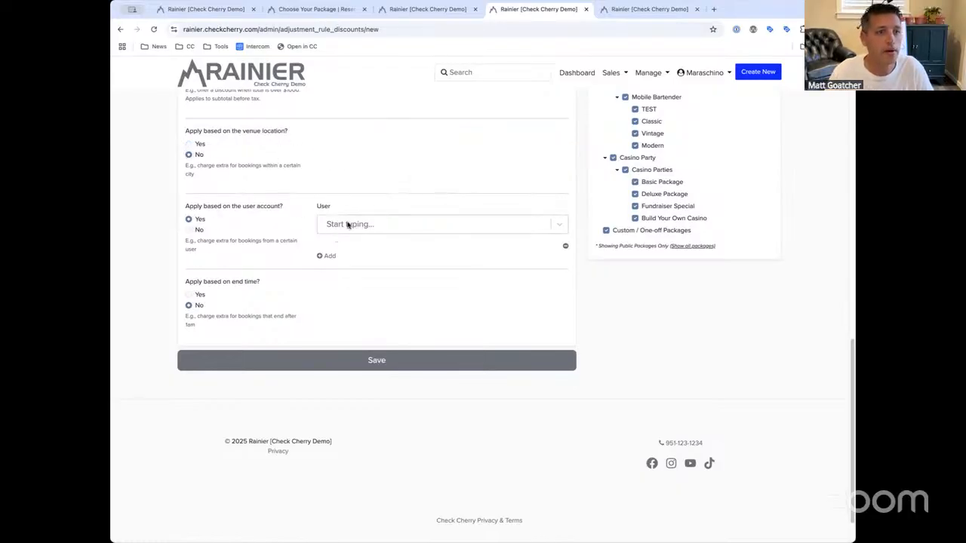
Set 'Apply based on the user account?' back to No
mouse_move(285, 205)
mouse_down()
mouse_move(197, 205)
mouse_move(278, 212)
mouse_up()
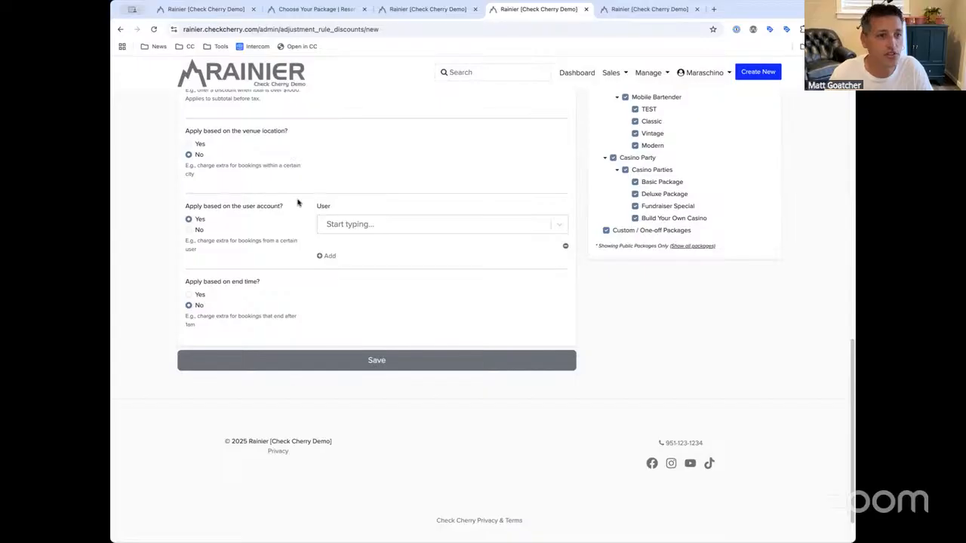
drag(289, 204, 194, 207)
click(194, 206)
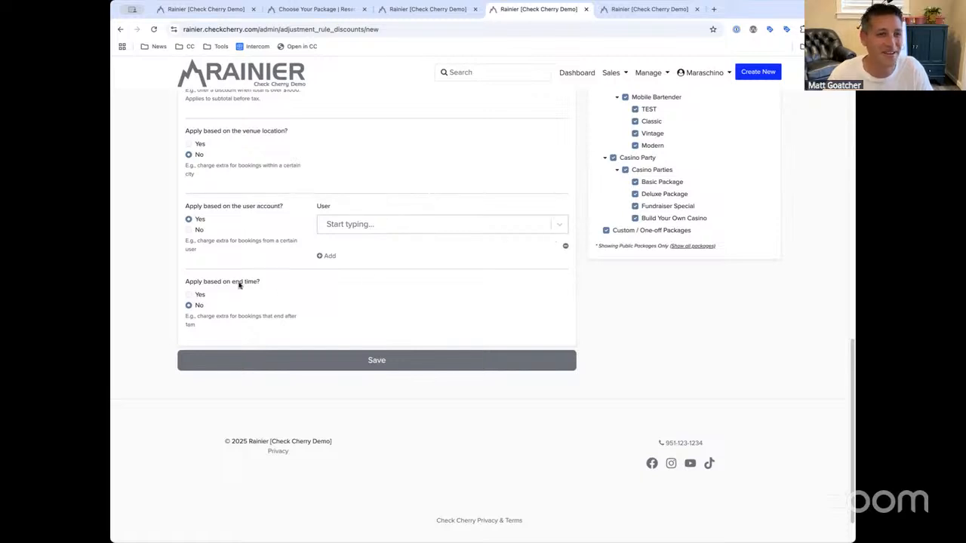
click(200, 230)
Turn on 'Apply based on end time?' and start adjusting both end-time hours
click(200, 294)
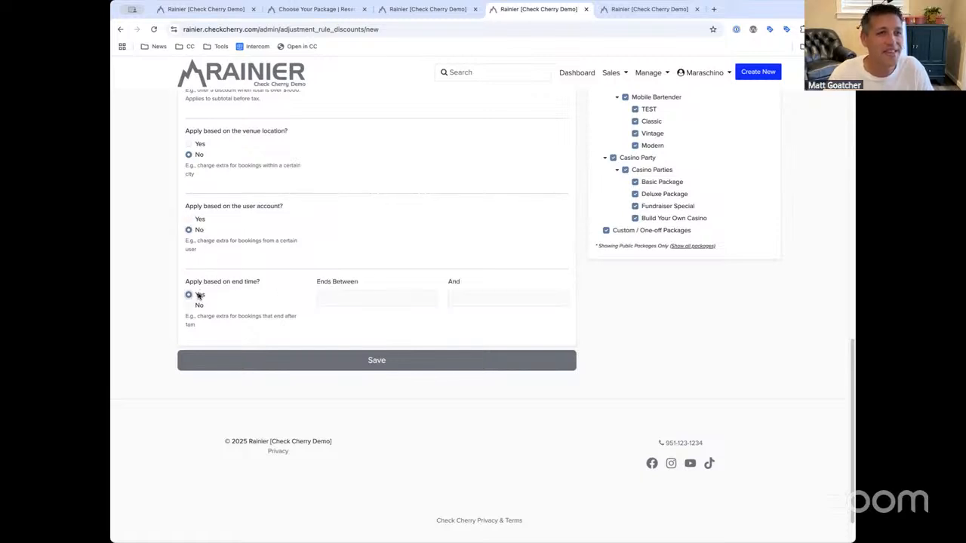
mouse_move(188, 280)
mouse_down()
mouse_move(268, 285)
mouse_move(188, 281)
mouse_up()
click(190, 281)
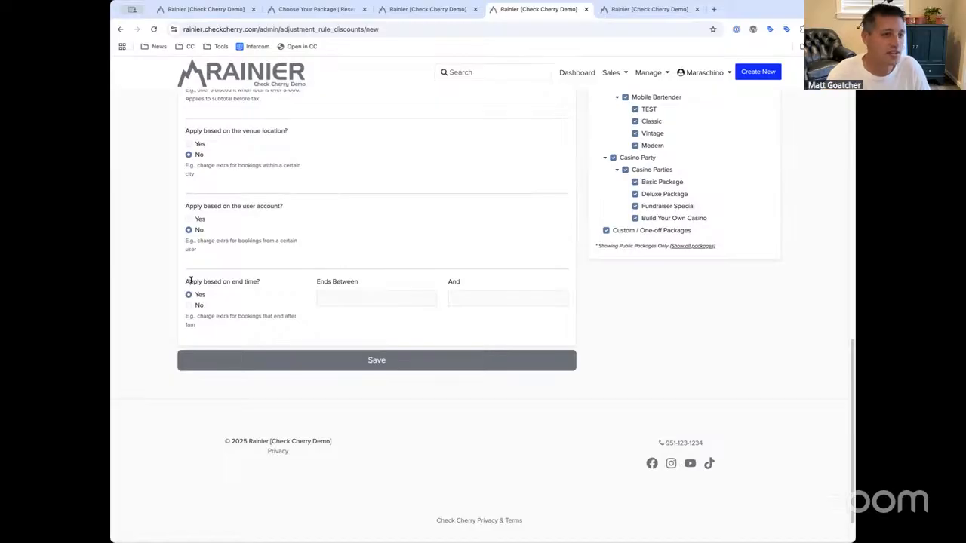
click(351, 303)
click(333, 318)
click(333, 318)
click(333, 318)
click(332, 318)
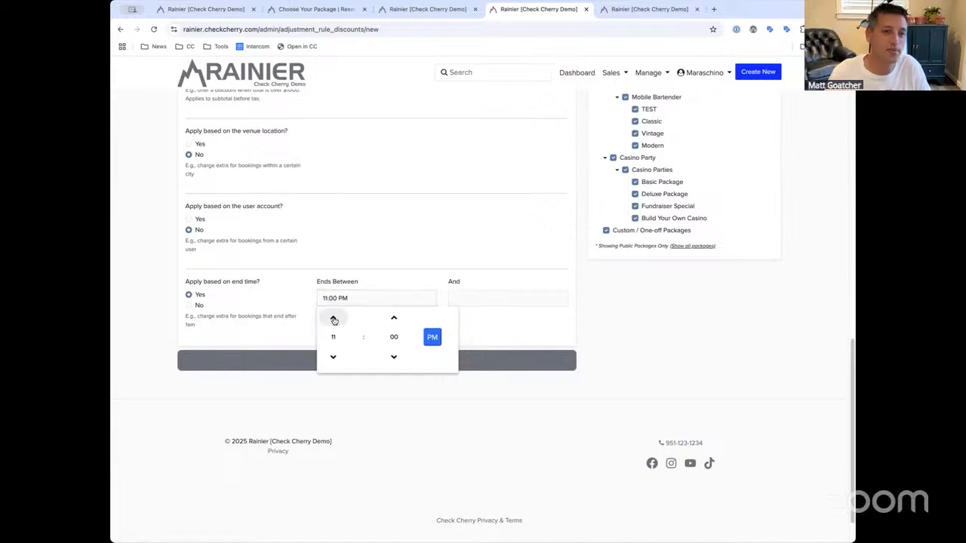
click(473, 301)
click(465, 318)
click(464, 318)
click(464, 317)
click(464, 317)
click(410, 307)
click(377, 300)
click(333, 318)
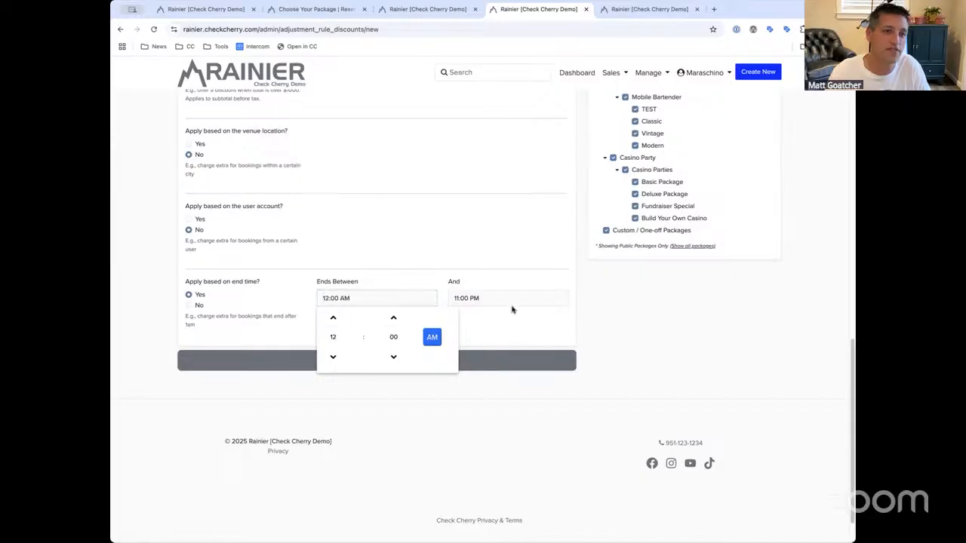
Set the And (latest end) time to 07:00 AM
click(500, 297)
click(464, 356)
click(464, 356)
click(464, 356)
click(464, 356)
click(464, 356)
click(492, 299)
key(BackSpace)
key(BackSpace)
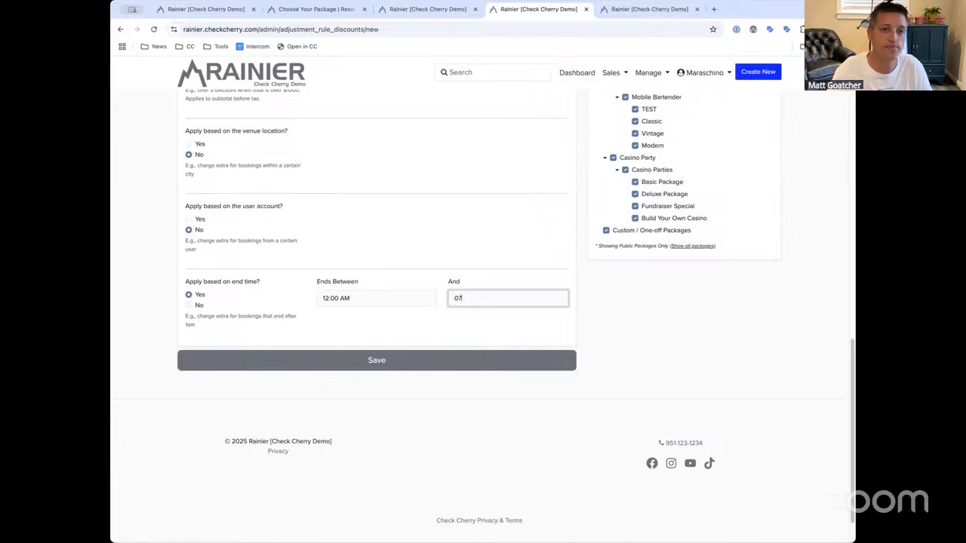
text(0 am)
key(Tab)
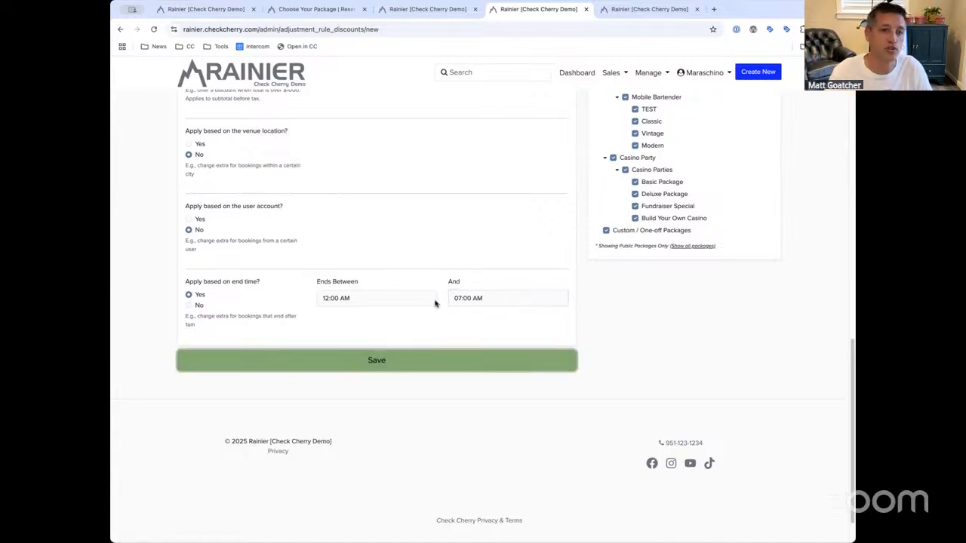
Change the Ends Between time to 12:00 PM
click(339, 282)
click(381, 284)
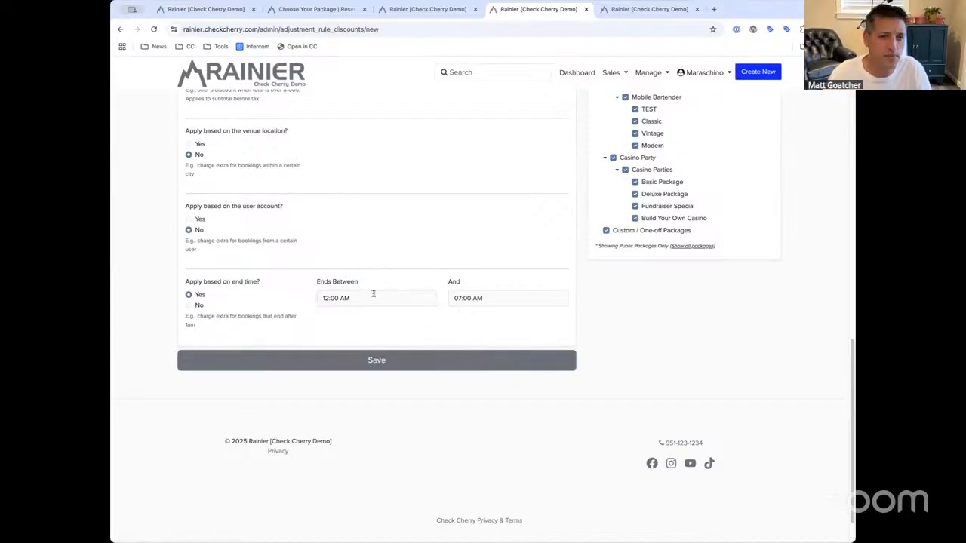
drag(372, 279, 297, 287)
click(313, 283)
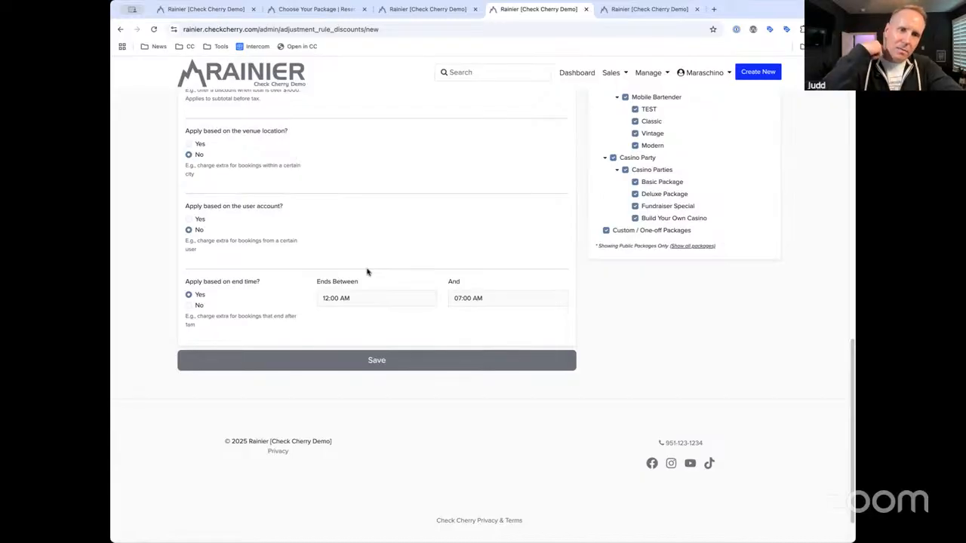
click(368, 298)
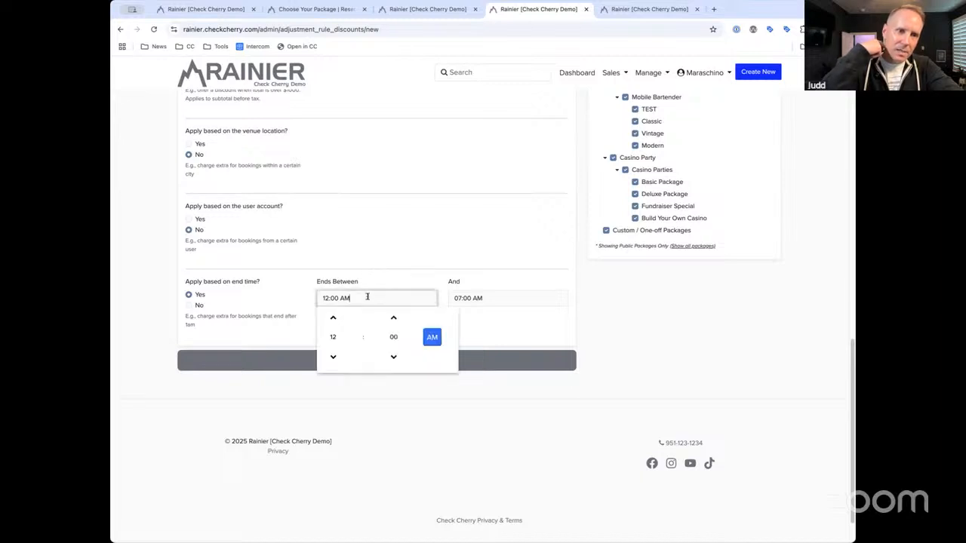
click(440, 335)
click(474, 267)
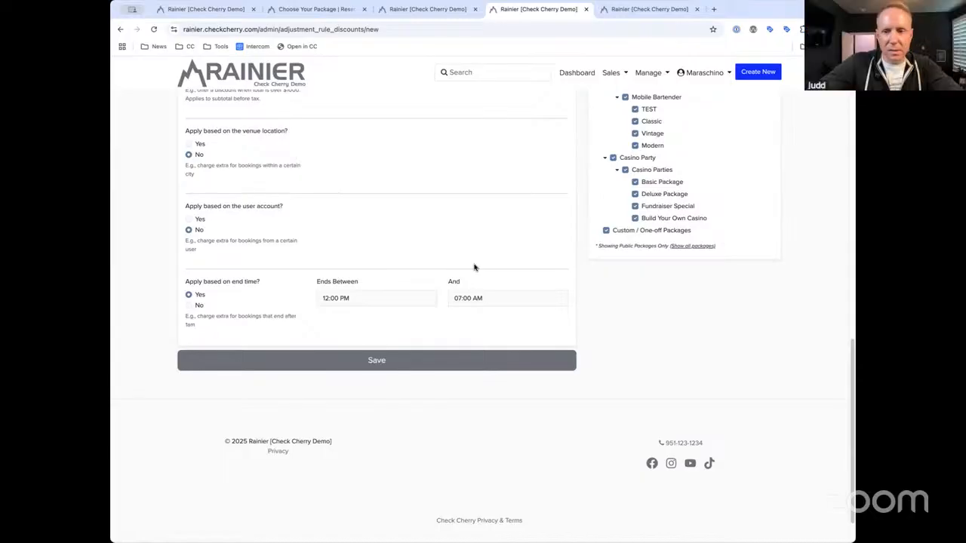
Check the rule's Packages, Add-ons and Backdrops tabs, then bring up Manage's Sales pages
scroll(473, 267, up, 10)
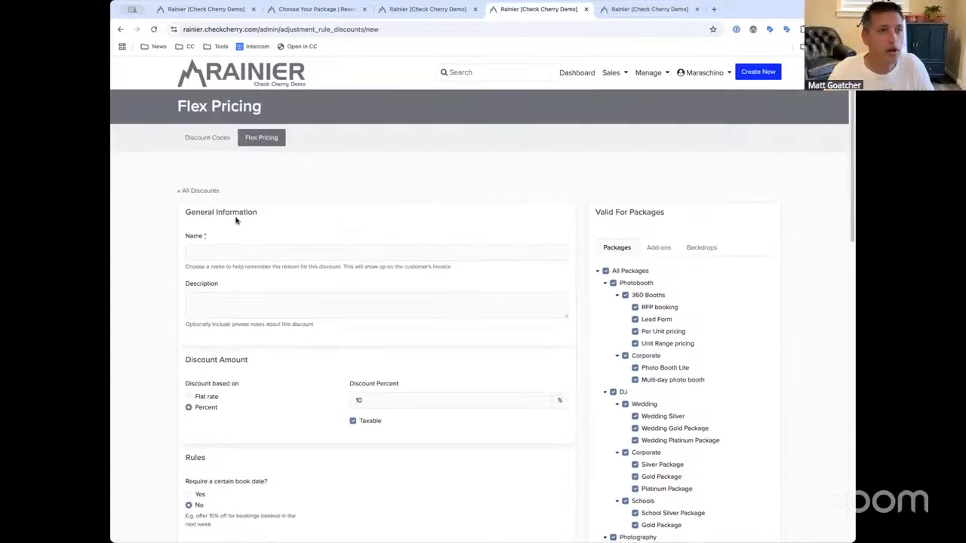
click(634, 273)
click(657, 251)
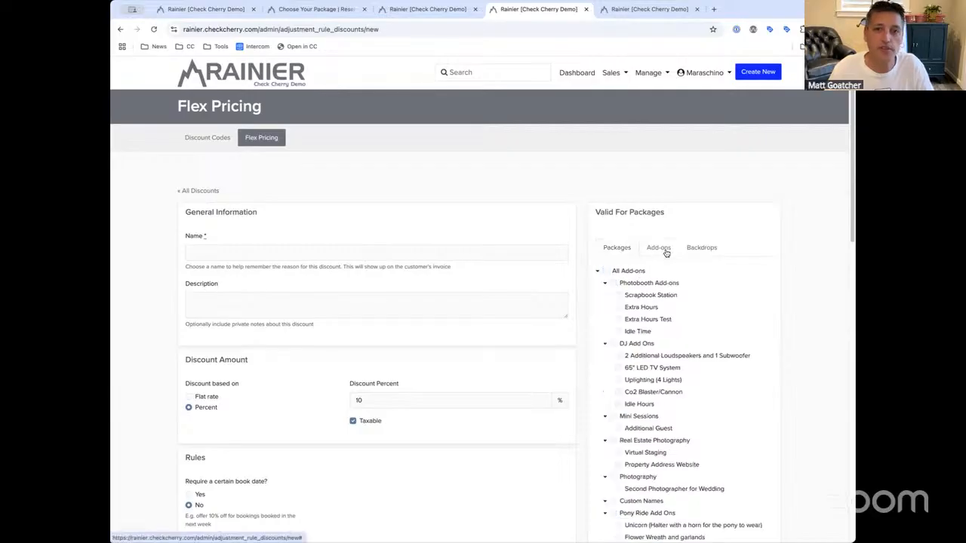
click(702, 249)
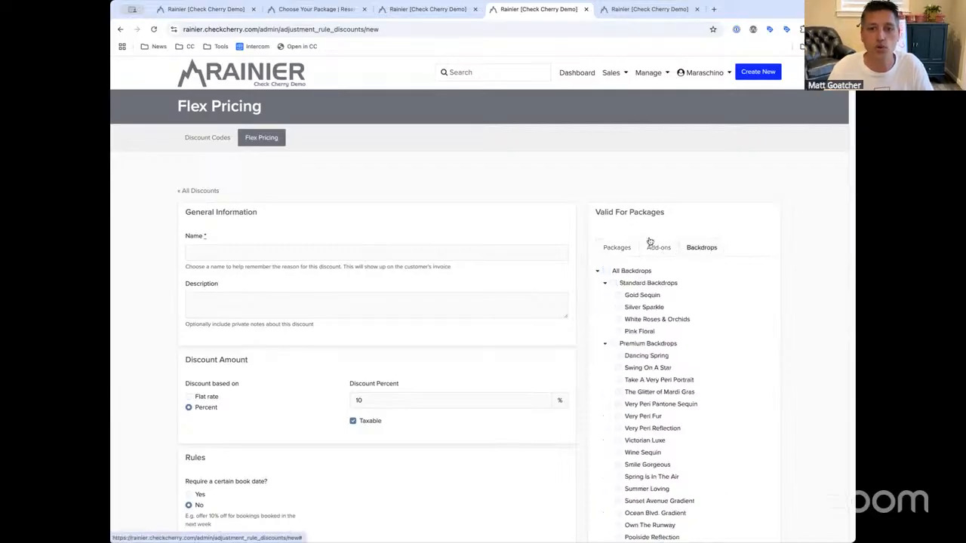
click(610, 249)
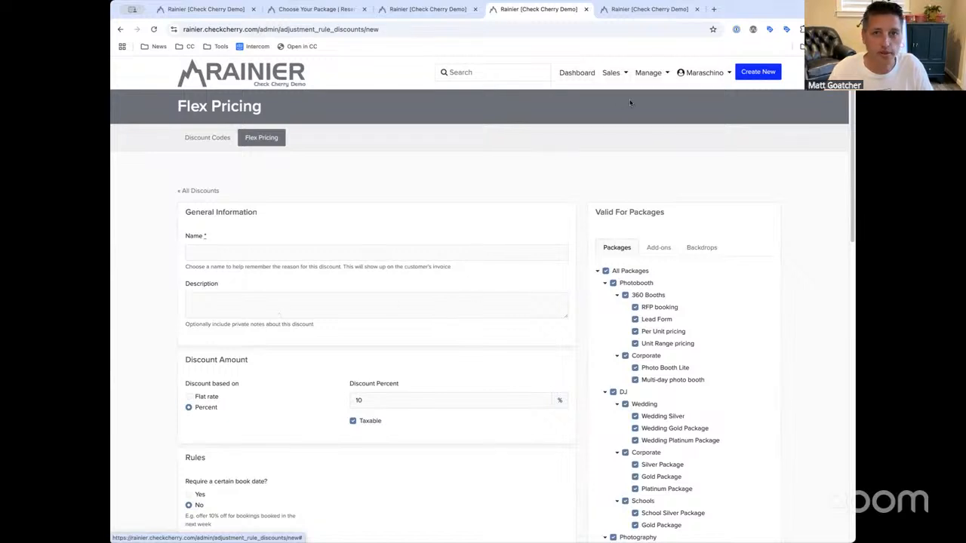
click(641, 77)
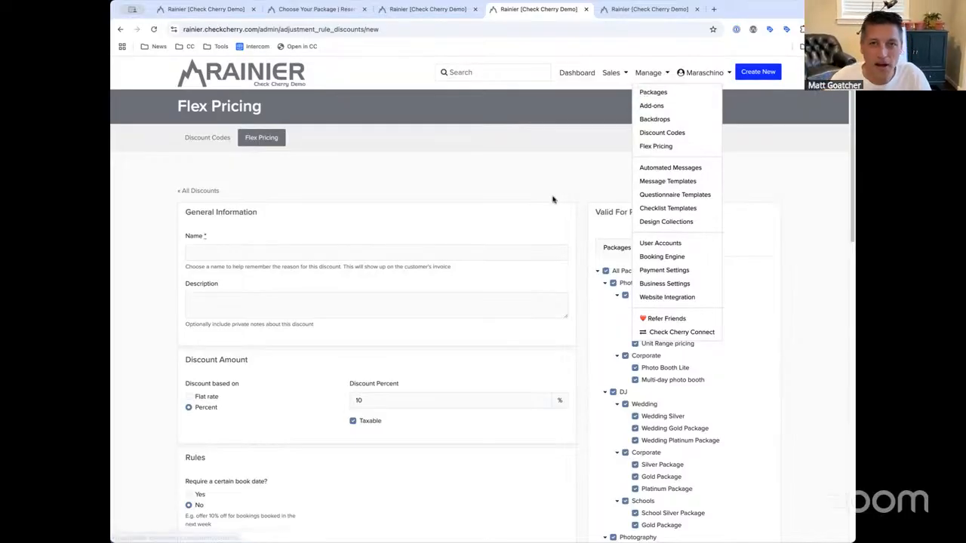
click(617, 97)
click(638, 76)
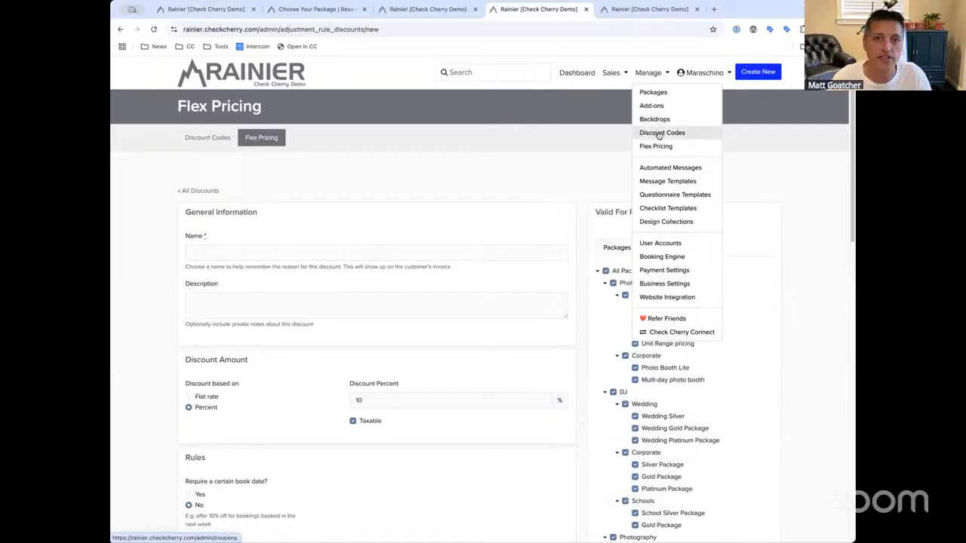
mouse_move(609, 76)
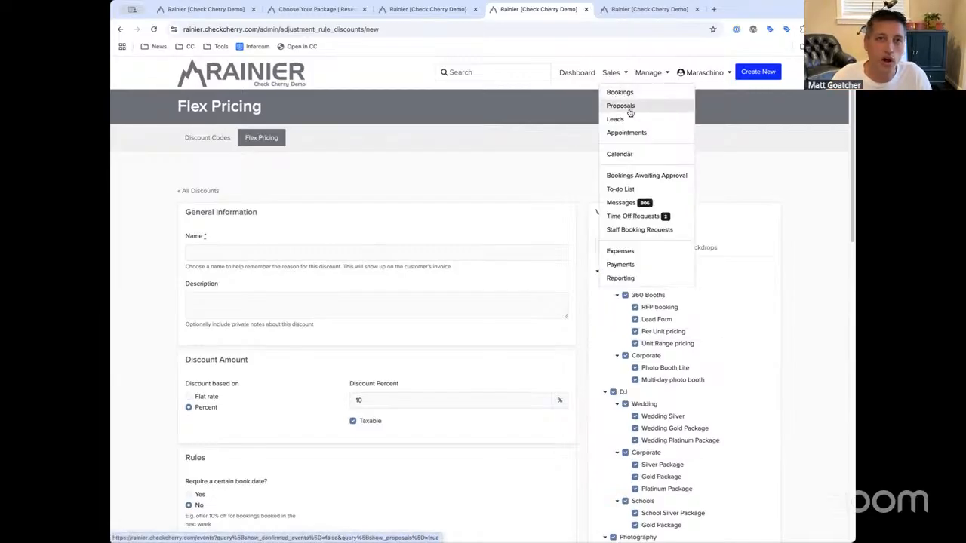
Open the Platinum Package proposal's invoice from the Proposals list
click(623, 106)
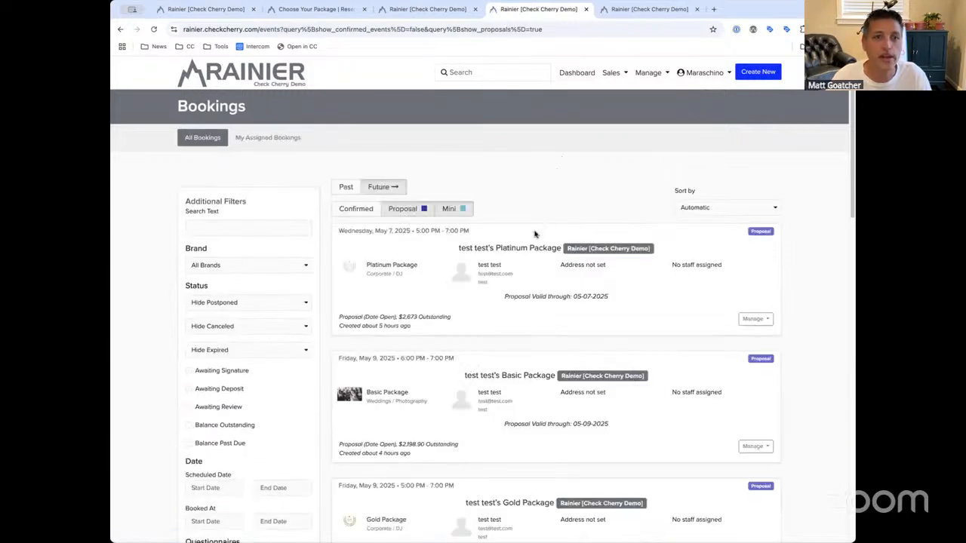
click(492, 264)
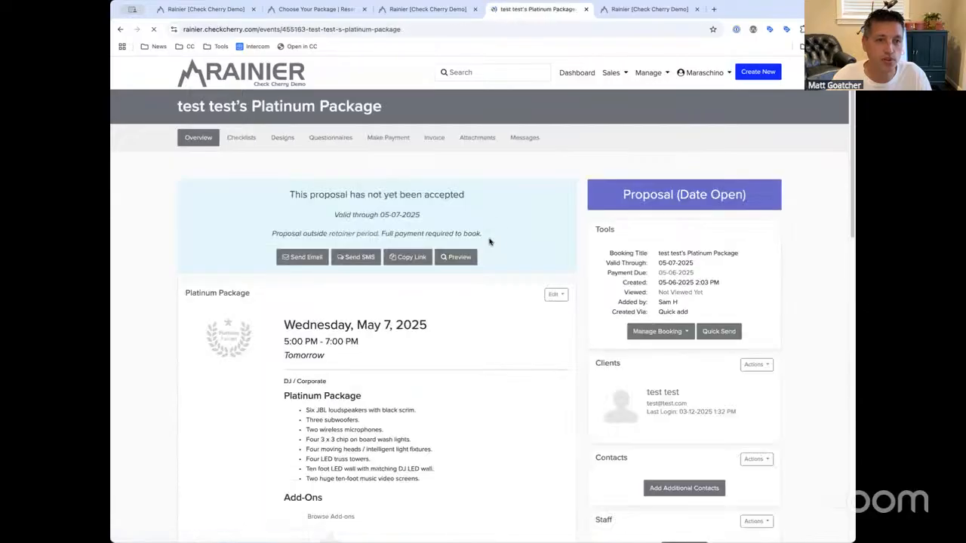
click(438, 142)
Review the invoice totals, then open the balance page showing the $-270 Week Day Discount
scroll(482, 362, down, 1)
scroll(412, 378, down, 1)
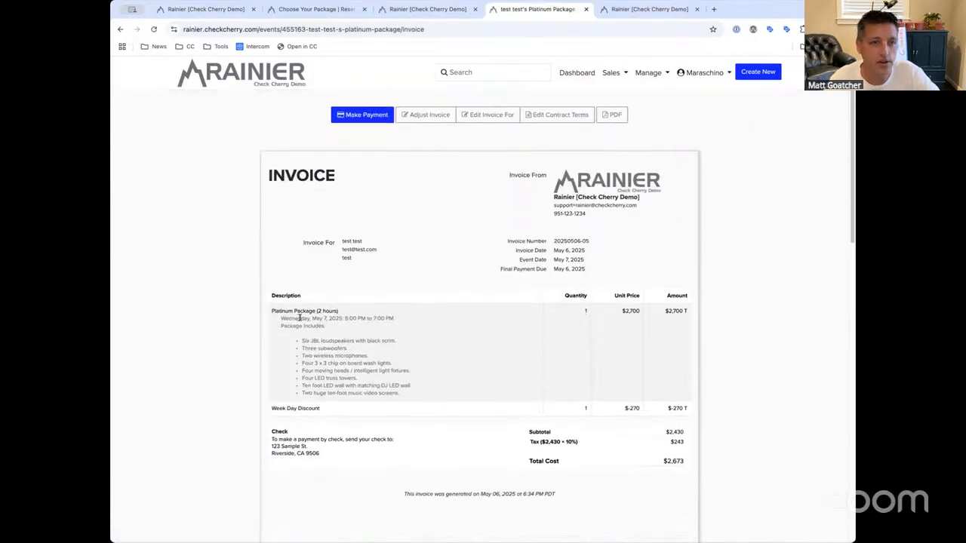
drag(271, 311, 337, 311)
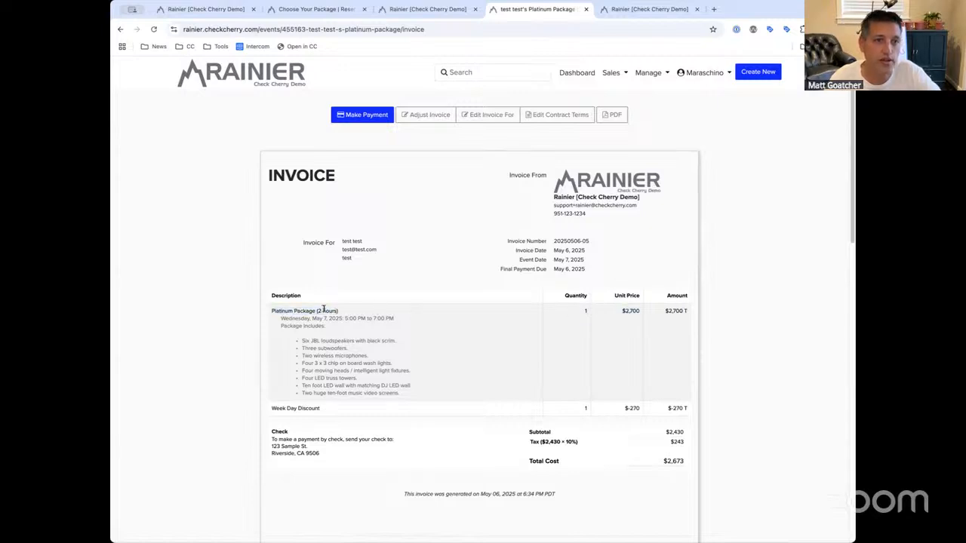
scroll(323, 310, down, 1)
drag(322, 339, 268, 341)
click(268, 341)
scroll(521, 367, up, 2)
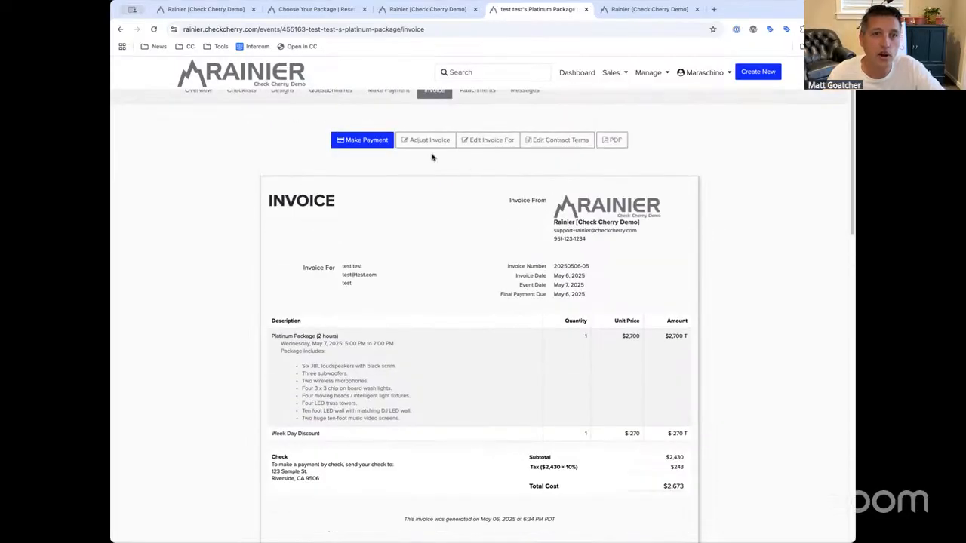
click(430, 142)
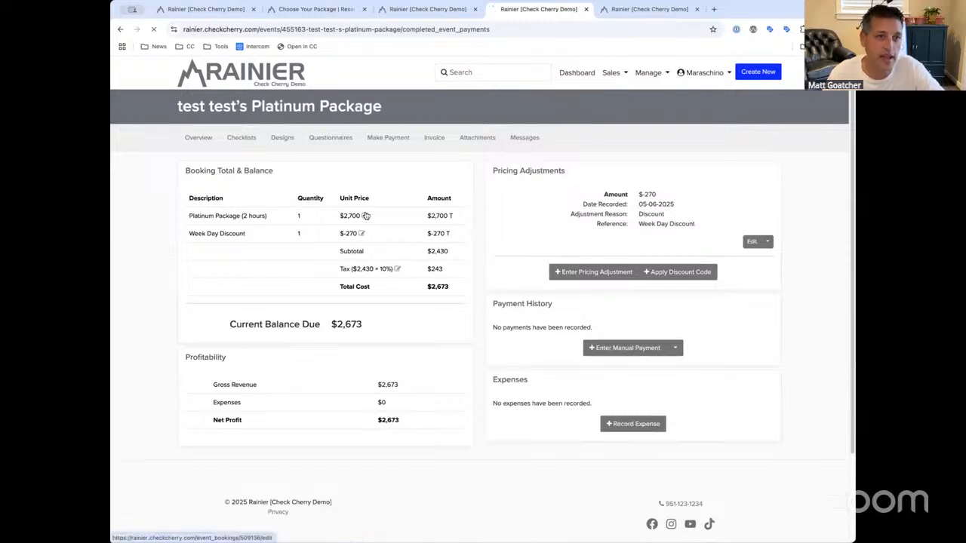
Inspect the Platinum Package's override price, then return to the booking balance page
click(366, 216)
scroll(363, 317, down, 2)
click(353, 425)
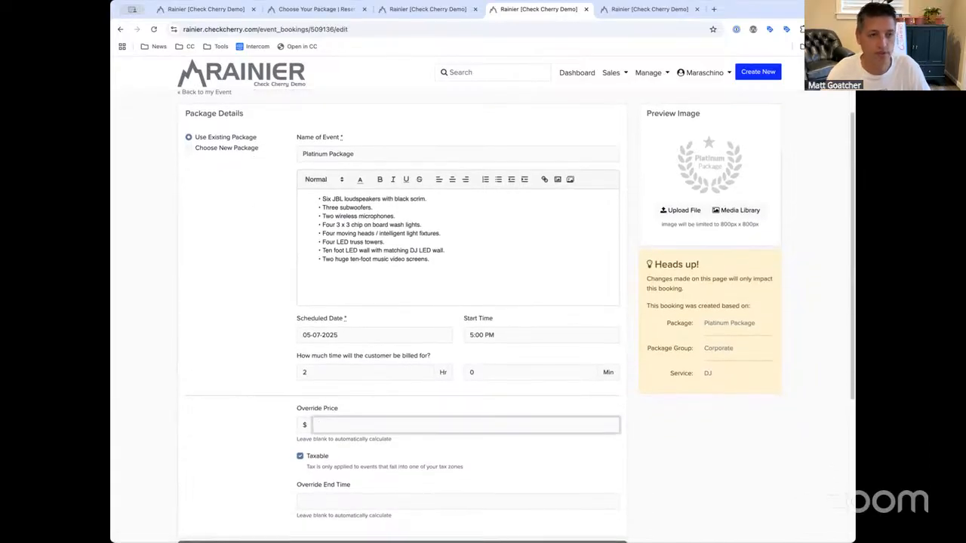
drag(348, 422, 280, 417)
click(348, 424)
click(119, 30)
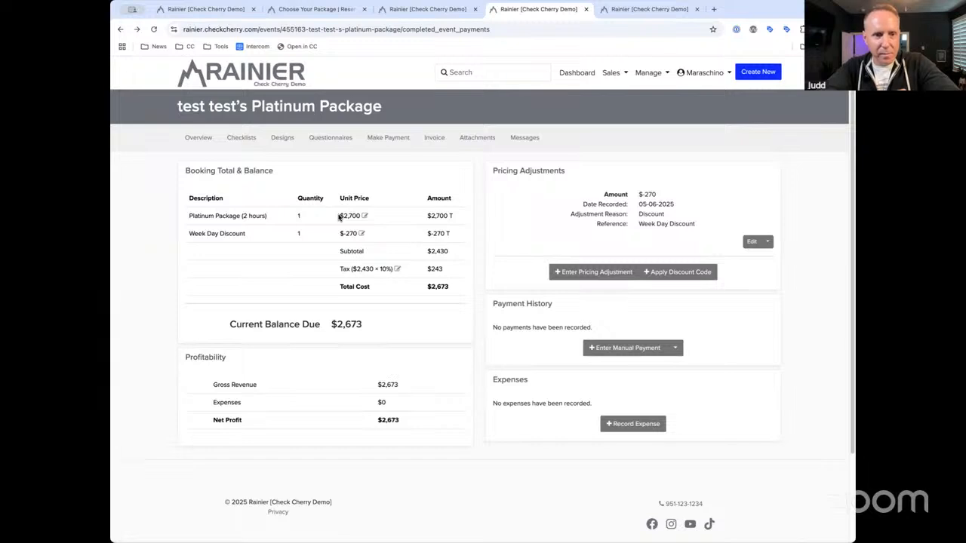
Change the Week Day Discount amount to 150, bringing the total to $2,805
mouse_move(246, 234)
mouse_down()
mouse_move(180, 234)
mouse_move(245, 233)
mouse_up()
click(244, 234)
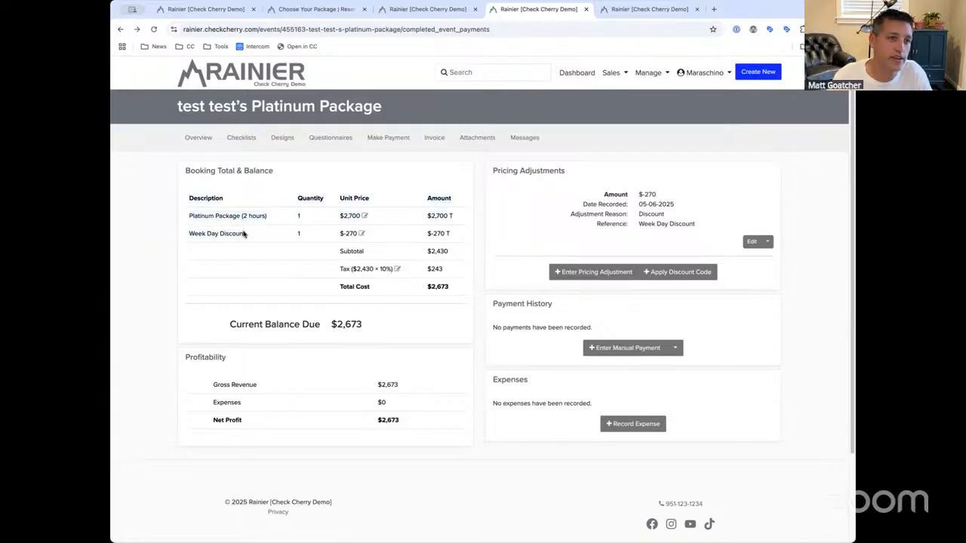
click(361, 233)
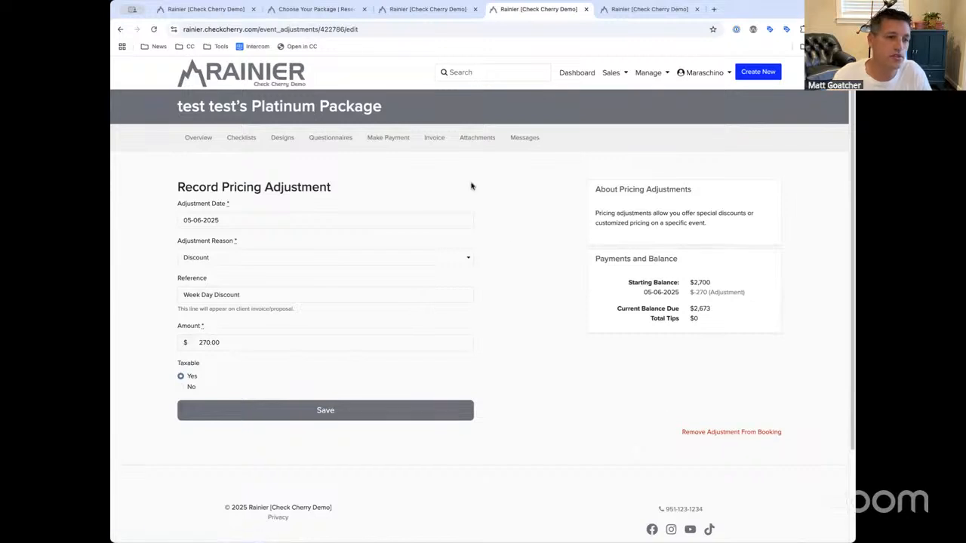
drag(254, 340, 156, 338)
text(150)
click(257, 407)
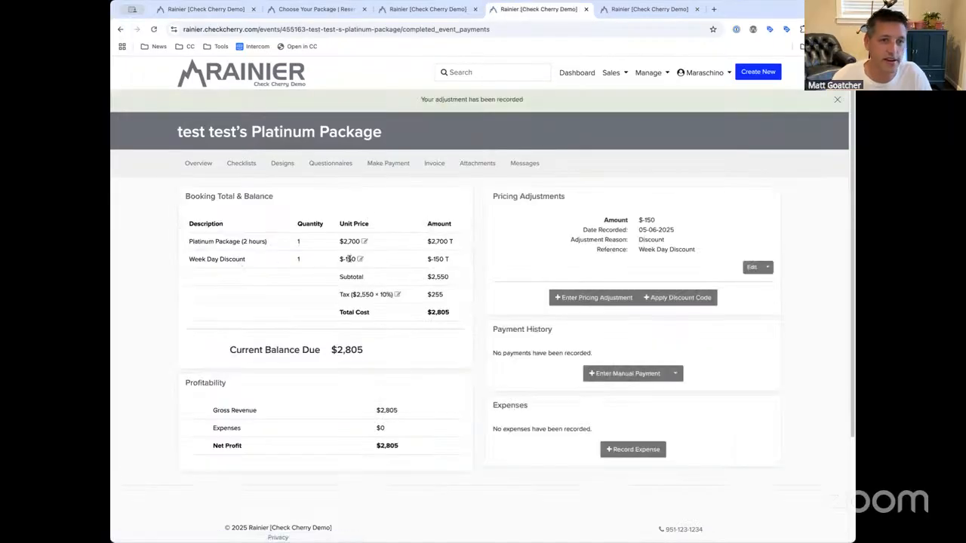
click(769, 270)
click(588, 263)
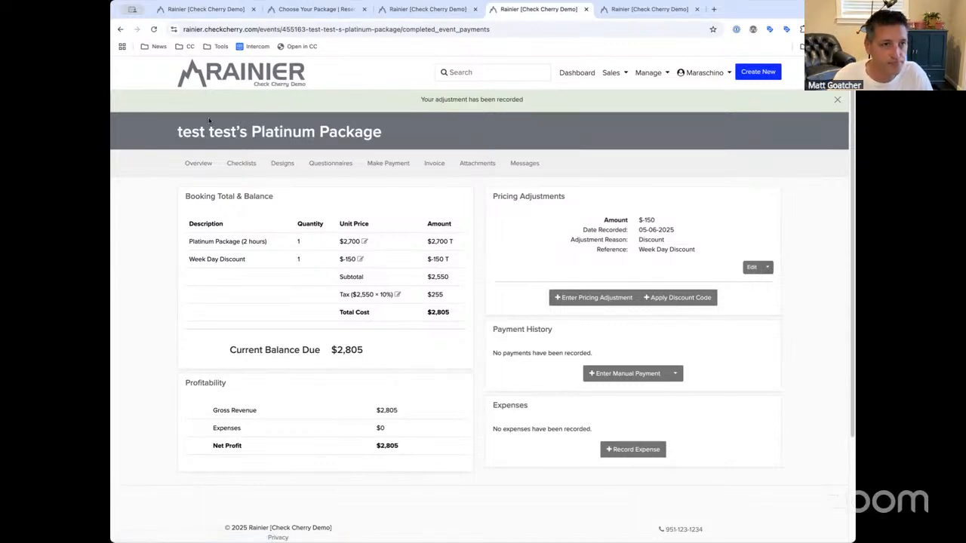
click(200, 162)
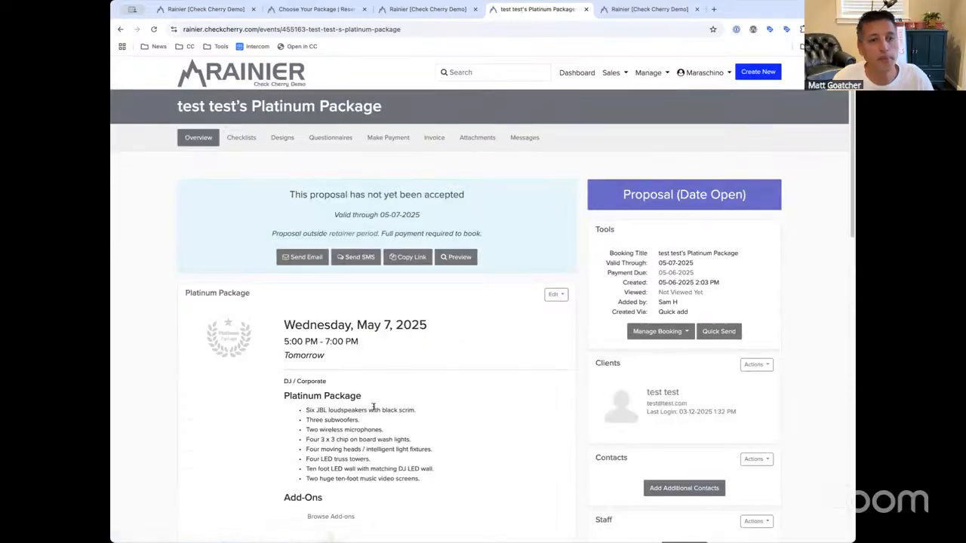
Change the Extra Hours add-on price from 10.00 to 50
scroll(364, 425, down, 2)
click(330, 408)
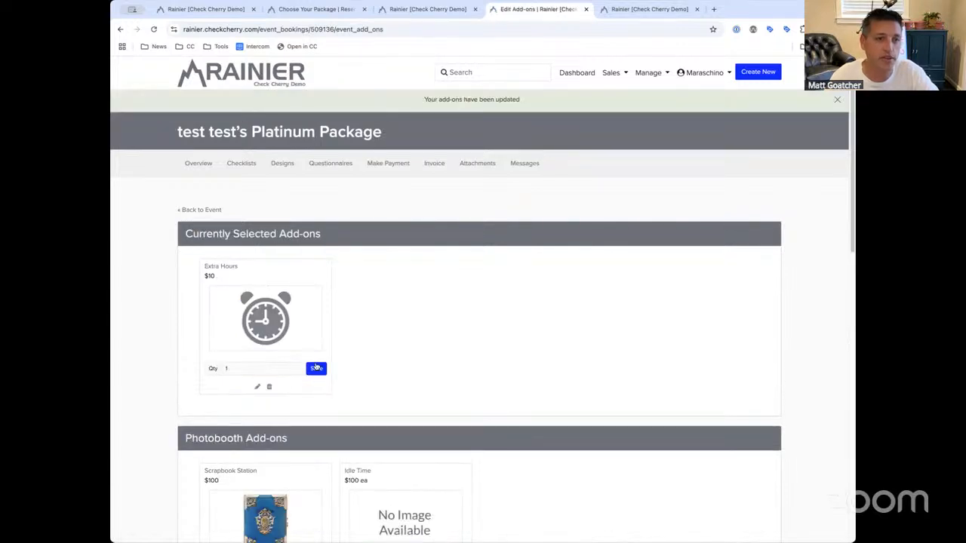
click(257, 386)
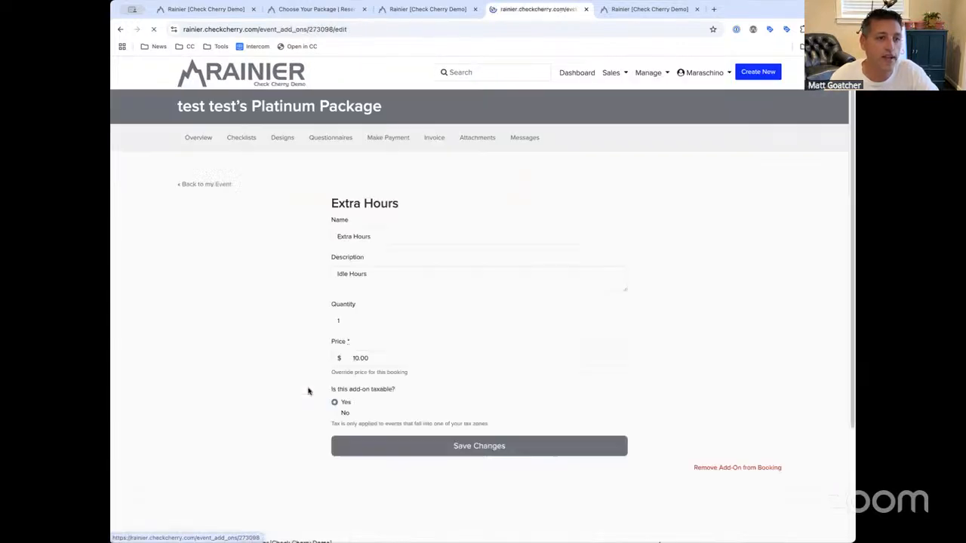
click(392, 360)
double_click(388, 358)
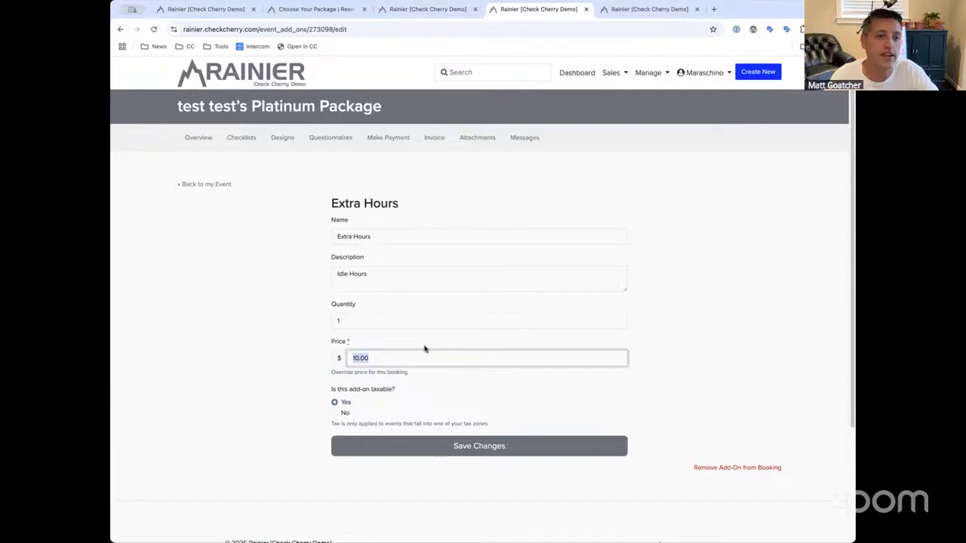
text(50)
key(Return)
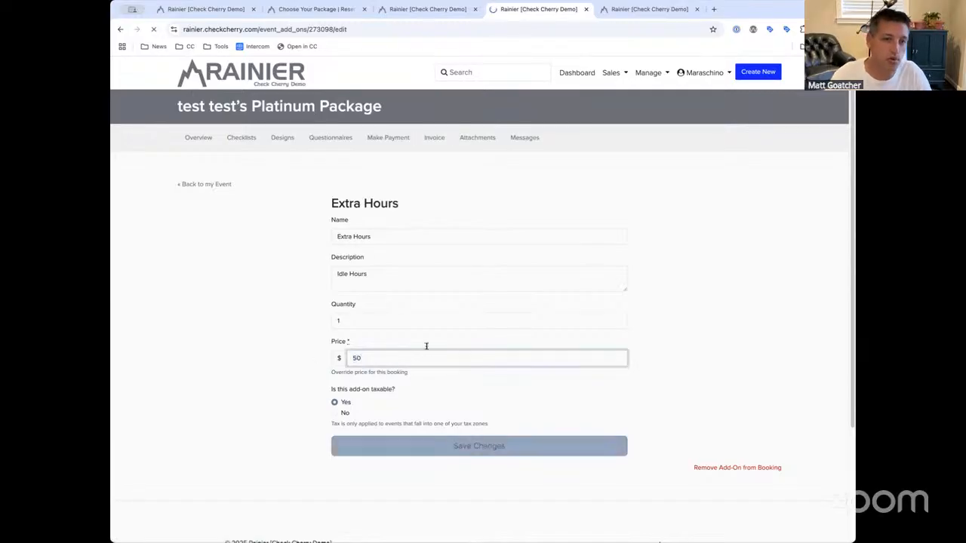
Check the invoice now lists Extra Hours at $50 with a $2,860 total
click(433, 166)
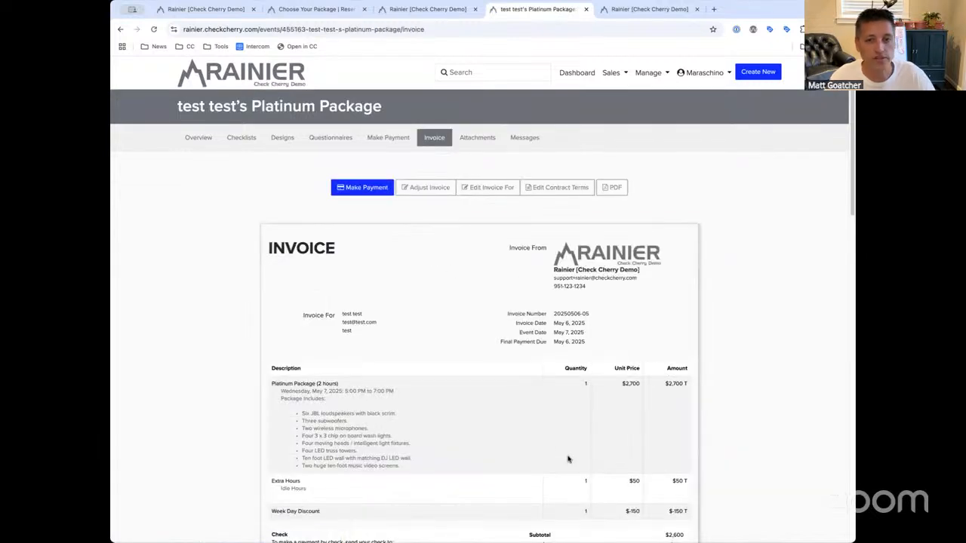
scroll(569, 456, down, 2)
drag(627, 361, 641, 362)
click(641, 362)
click(641, 362)
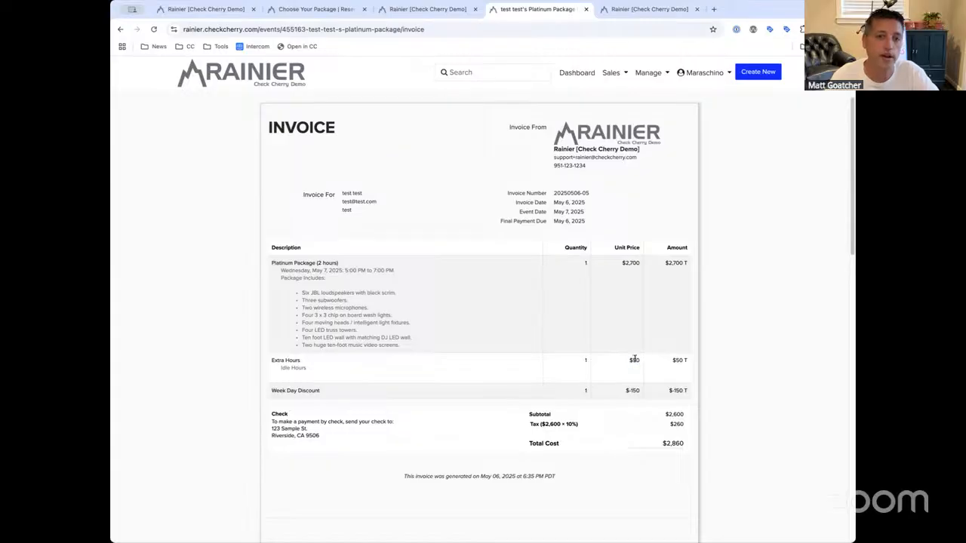
scroll(633, 355, up, 3)
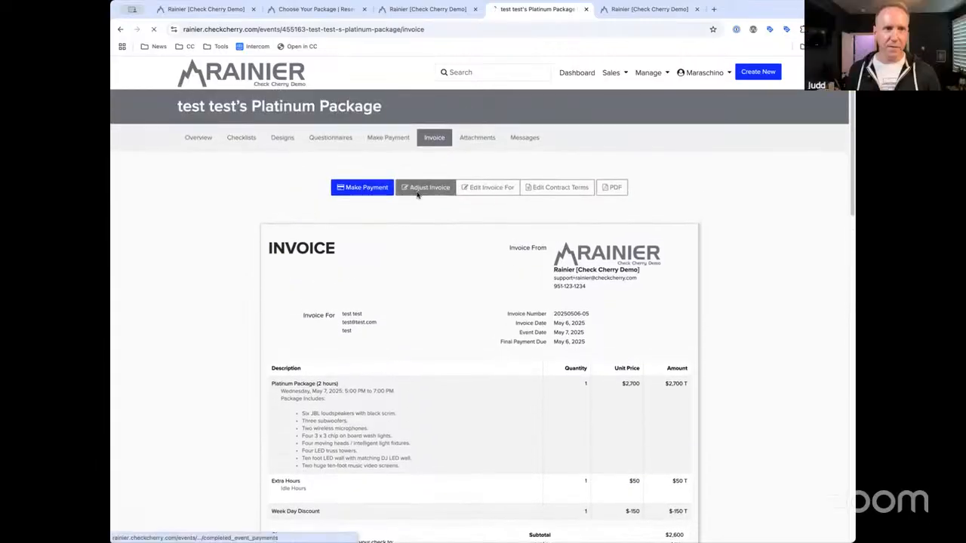
Open the booking's adjustments page and start a new pricing adjustment
click(426, 187)
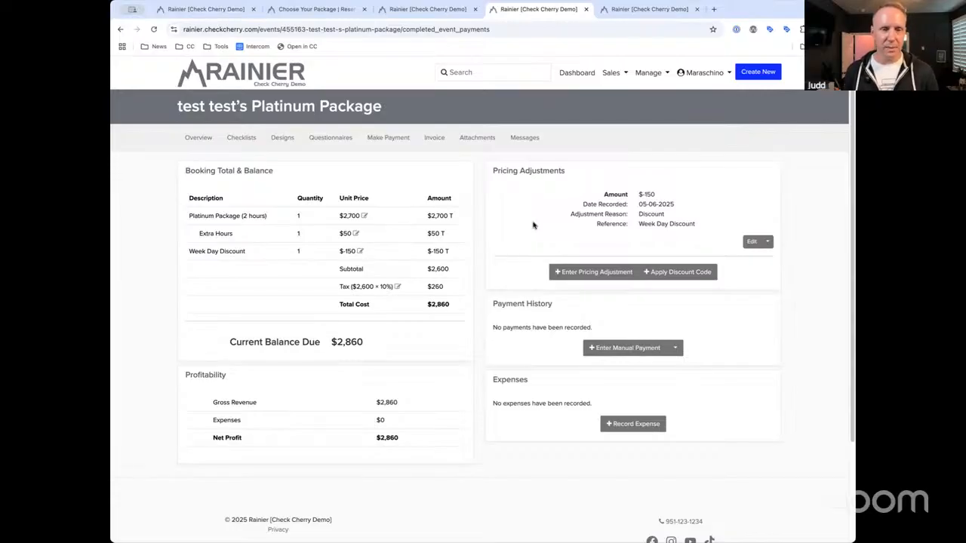
click(577, 272)
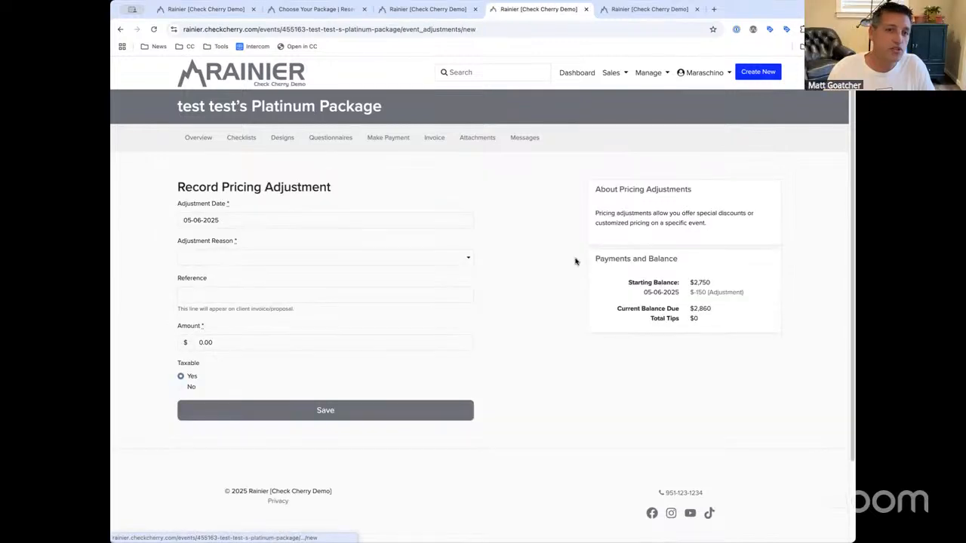
Save a Credit adjustment referenced 'Previous Event' for $100, dropping the total to $2,750
click(272, 254)
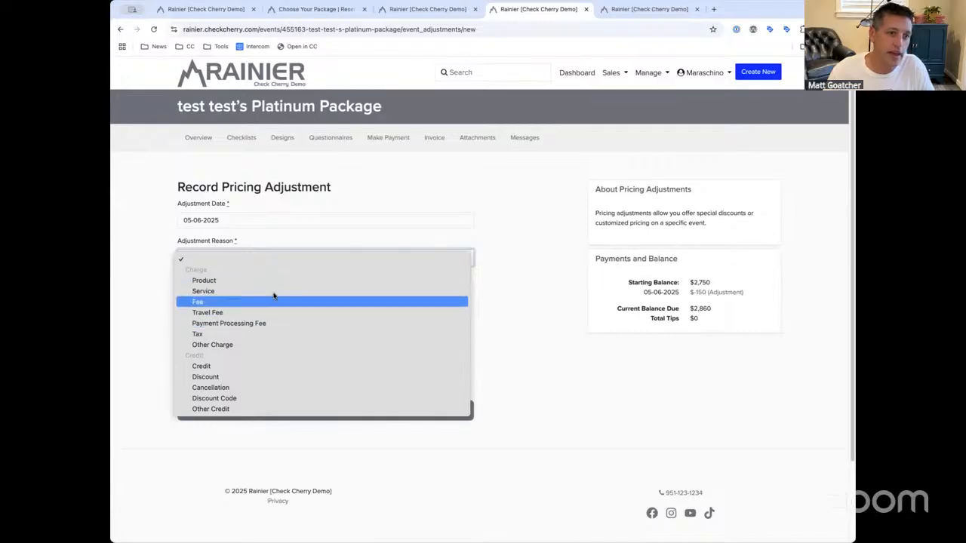
click(257, 368)
key(Tab)
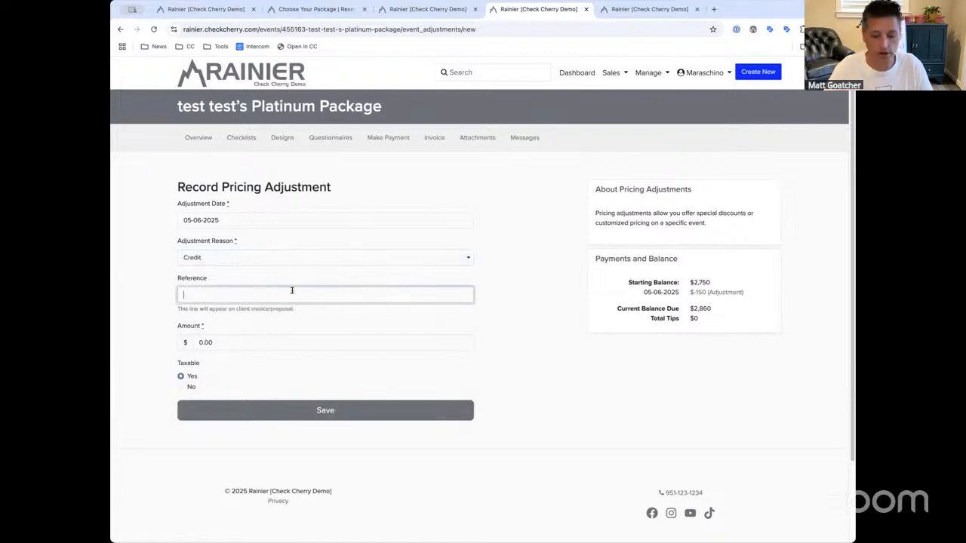
text(PREVIOUS)
key(super+a)
text(Pre)
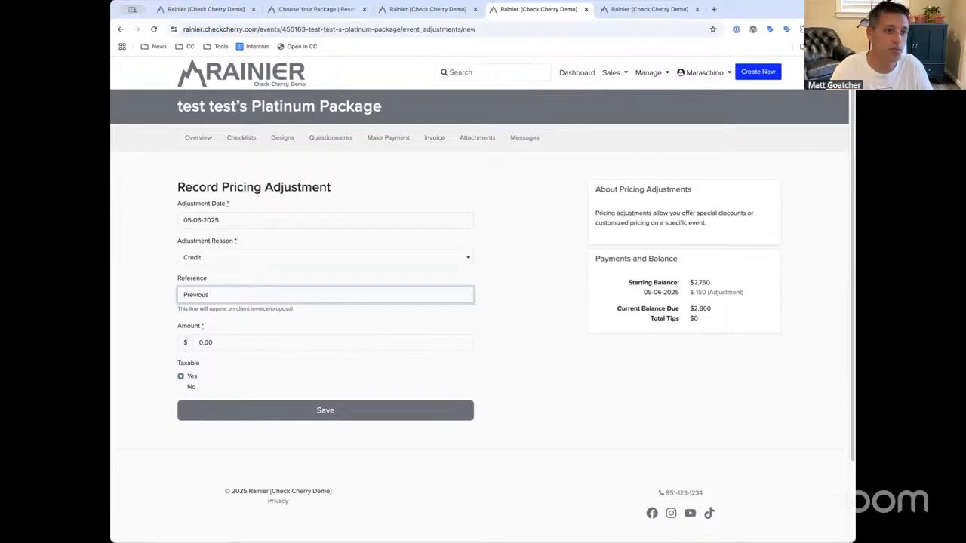
click(267, 345)
text(1000)
click(248, 407)
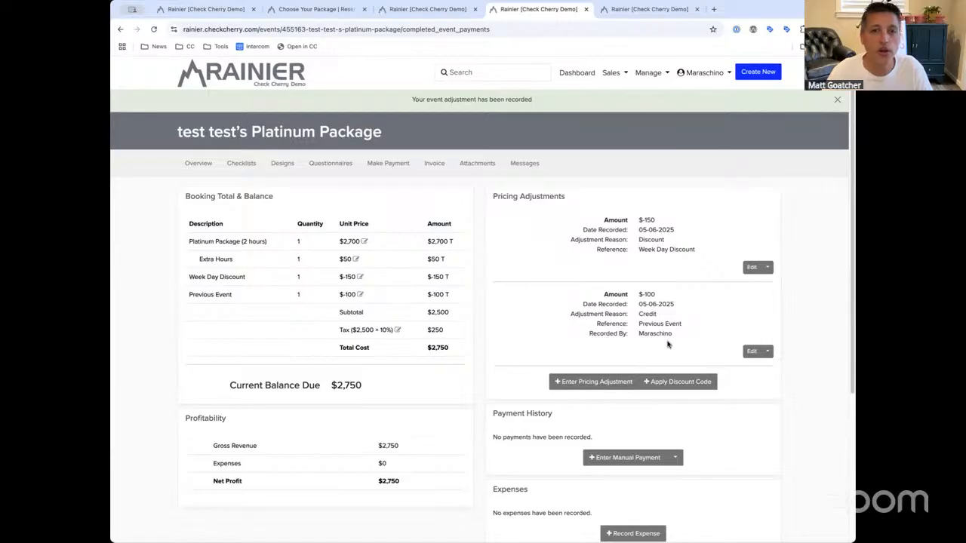
Apply the 10off discount code to the booking, bringing the total to $2,739
click(673, 384)
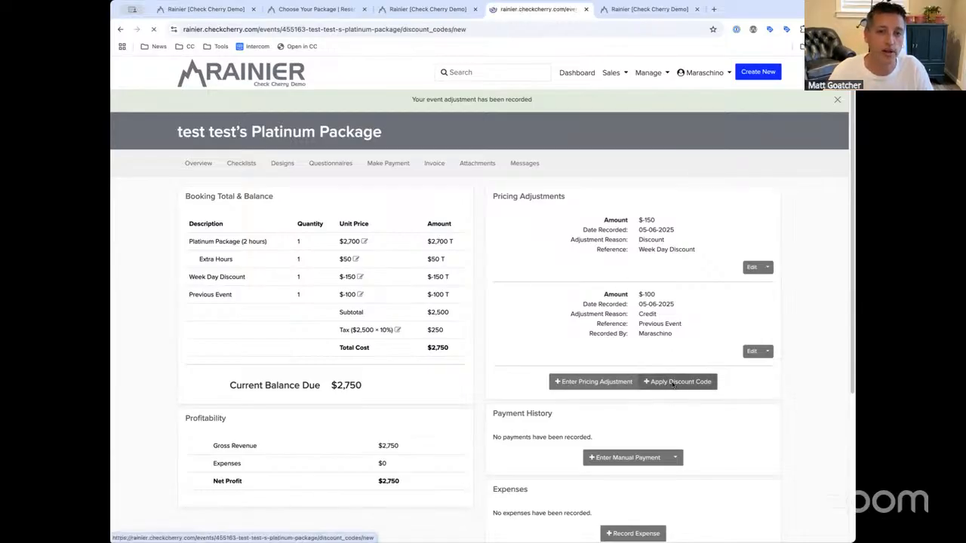
mouse_move(327, 297)
mouse_down()
mouse_move(255, 282)
mouse_move(320, 294)
mouse_move(264, 278)
mouse_move(324, 306)
mouse_up()
click(324, 307)
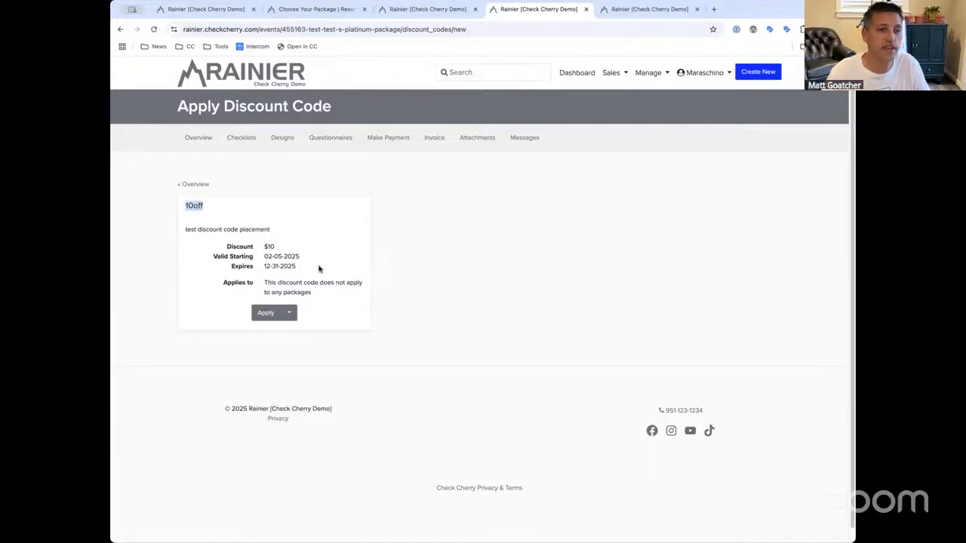
drag(315, 295, 256, 284)
click(263, 313)
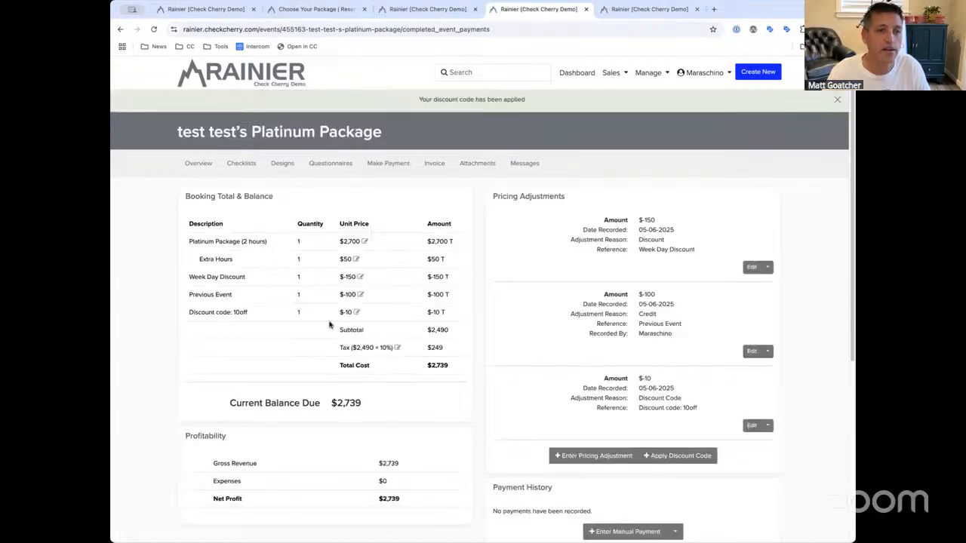
drag(257, 312, 197, 316)
click(369, 313)
drag(286, 315, 173, 313)
click(173, 313)
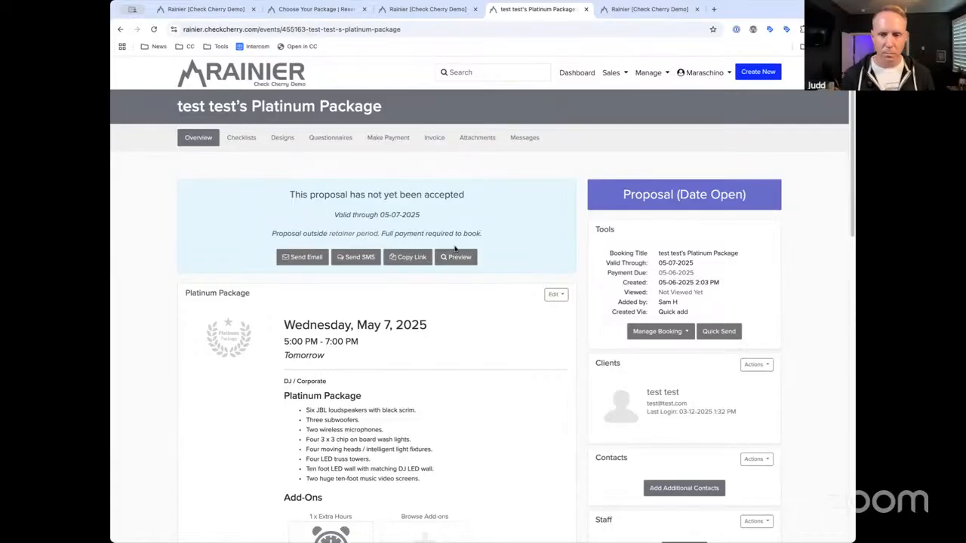
Preview the client proposal and check The Numbers shows 10off applied and $2,739 due
click(455, 257)
scroll(486, 294, down, 4)
scroll(485, 295, down, 15)
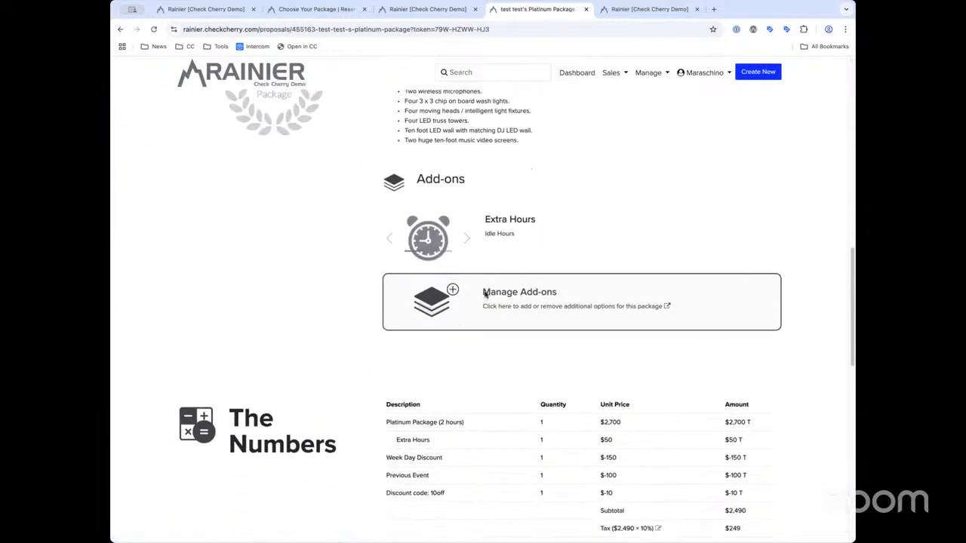
click(569, 330)
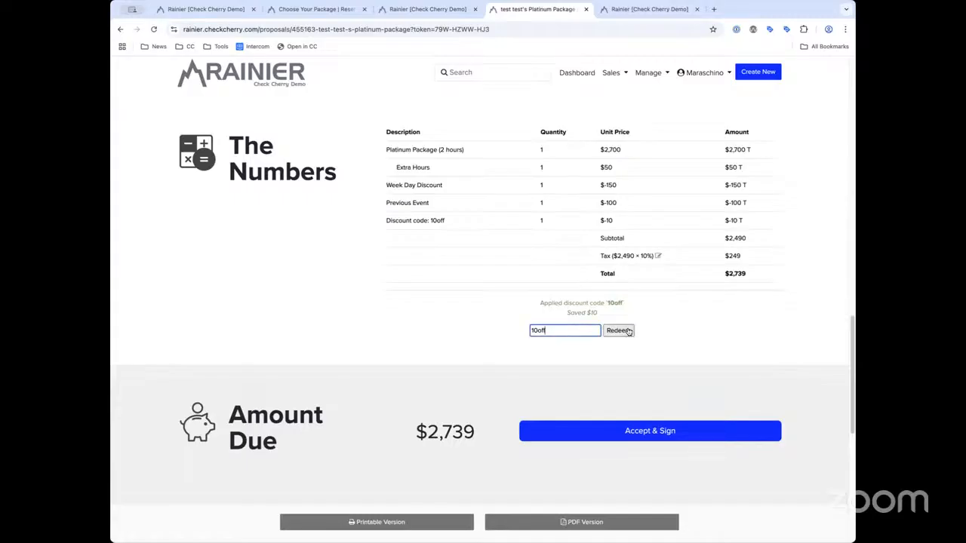
scroll(624, 275, up, 1)
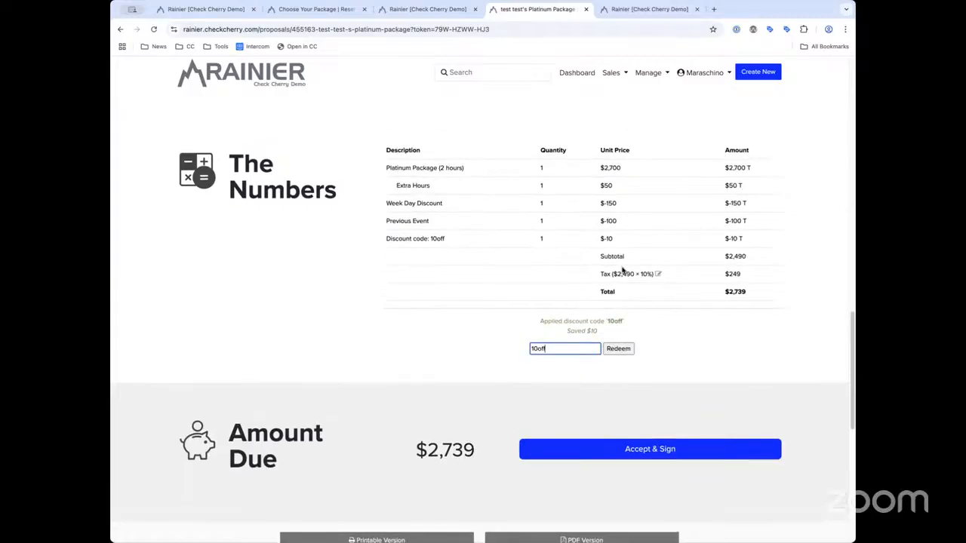
scroll(624, 224, up, 1)
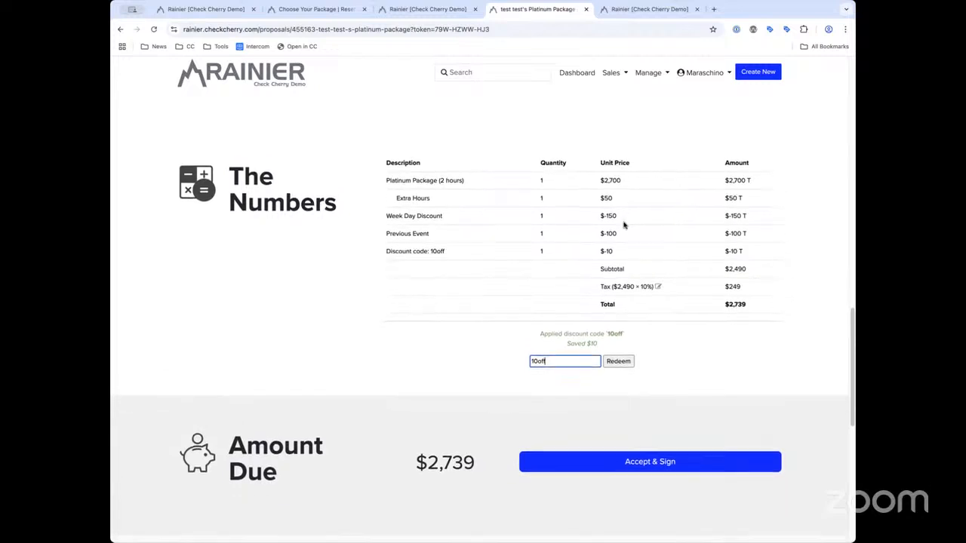
scroll(626, 218, down, 2)
scroll(634, 138, up, 1)
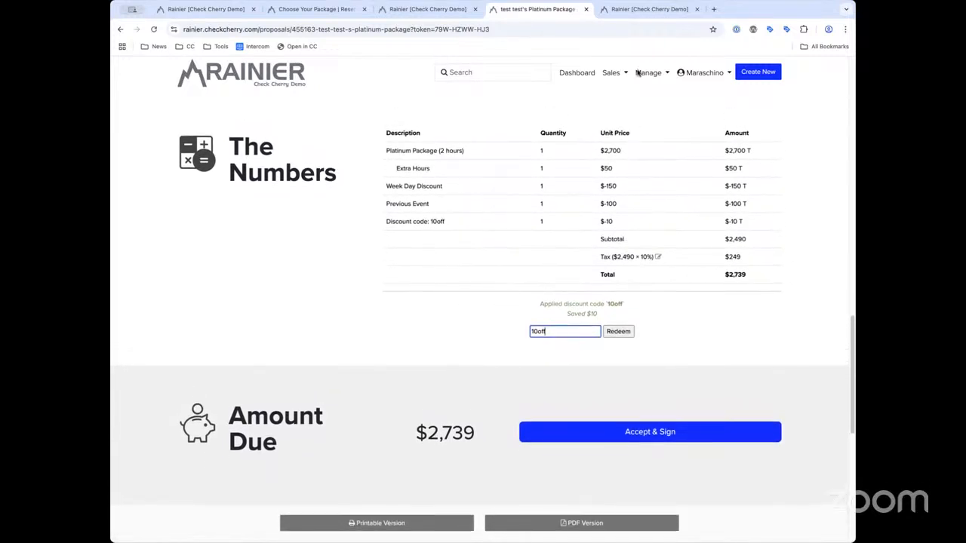
Open the 10off code for editing from the Discount Codes list
click(432, 9)
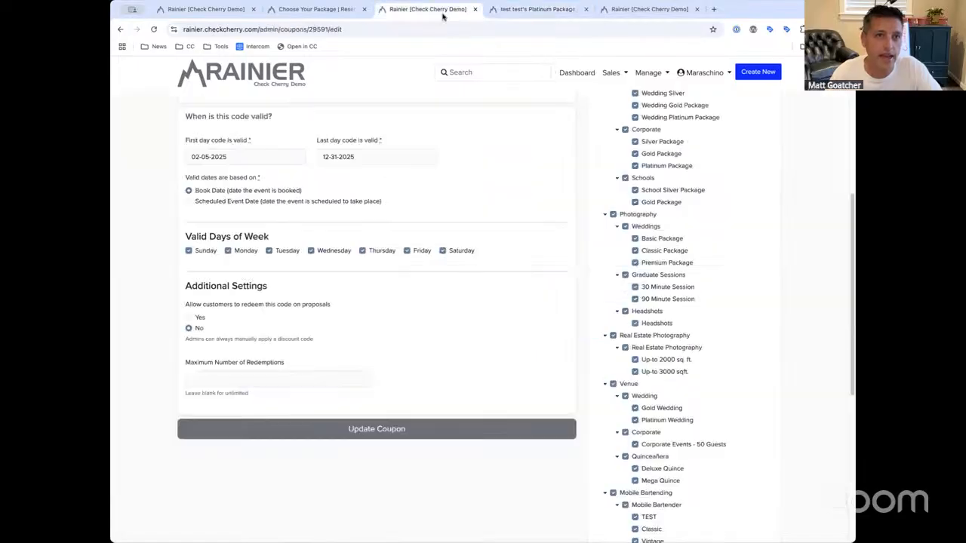
scroll(651, 246, up, 5)
scroll(651, 246, down, 1)
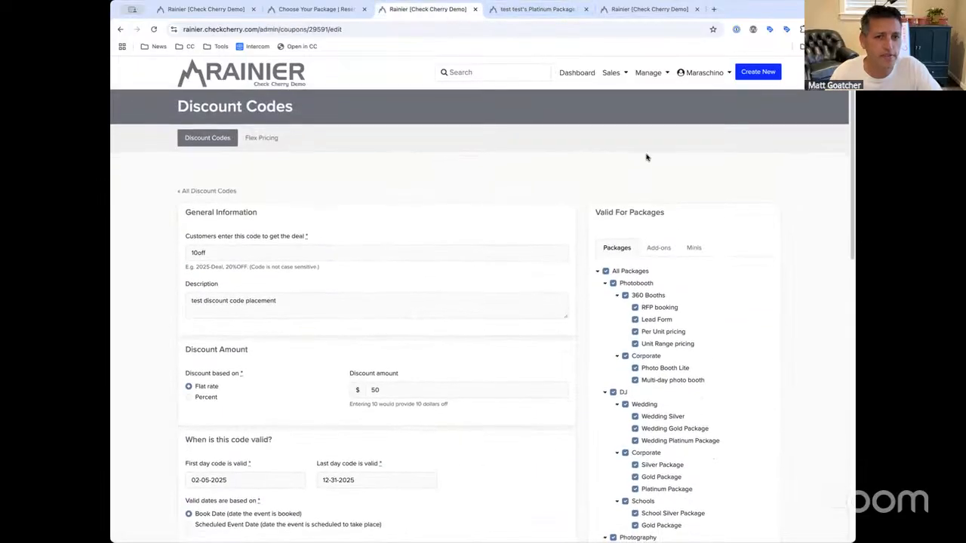
click(212, 145)
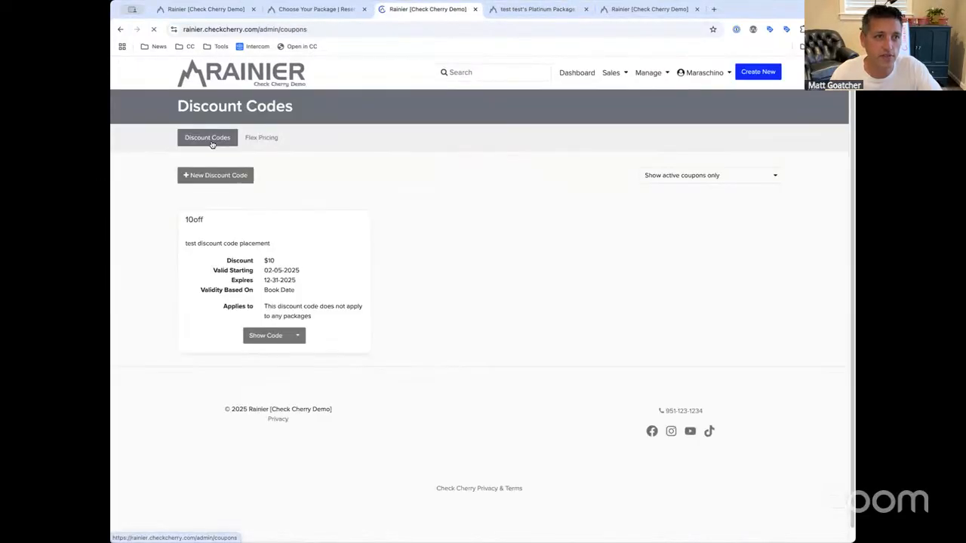
click(297, 335)
click(306, 374)
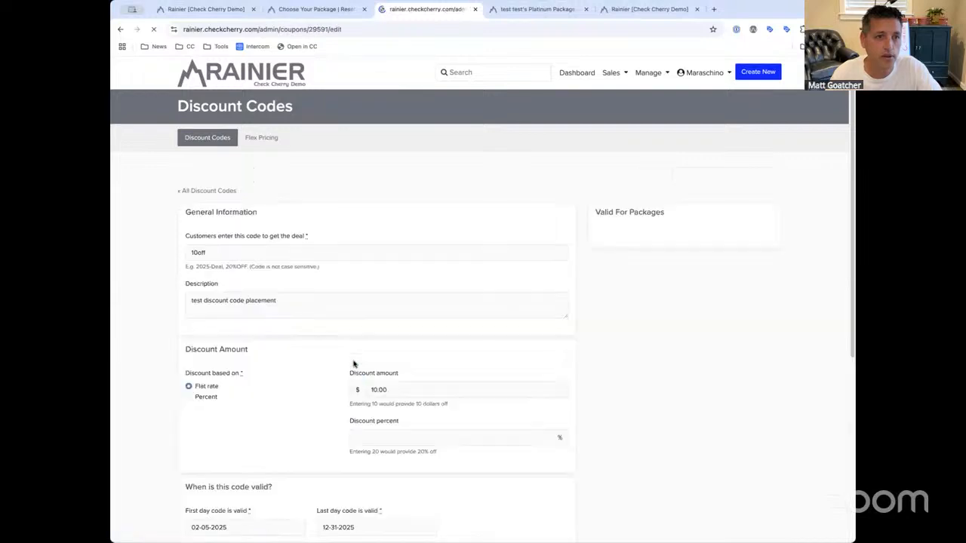
Set 'Allow customers to redeem this code on proposals' to No and update the coupon
scroll(366, 367, down, 3)
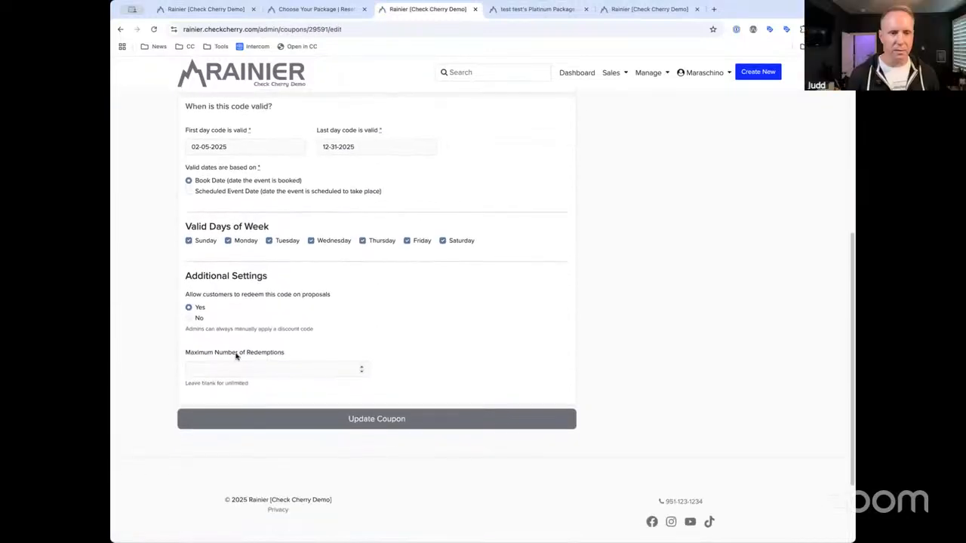
click(199, 319)
drag(338, 296, 185, 296)
click(184, 296)
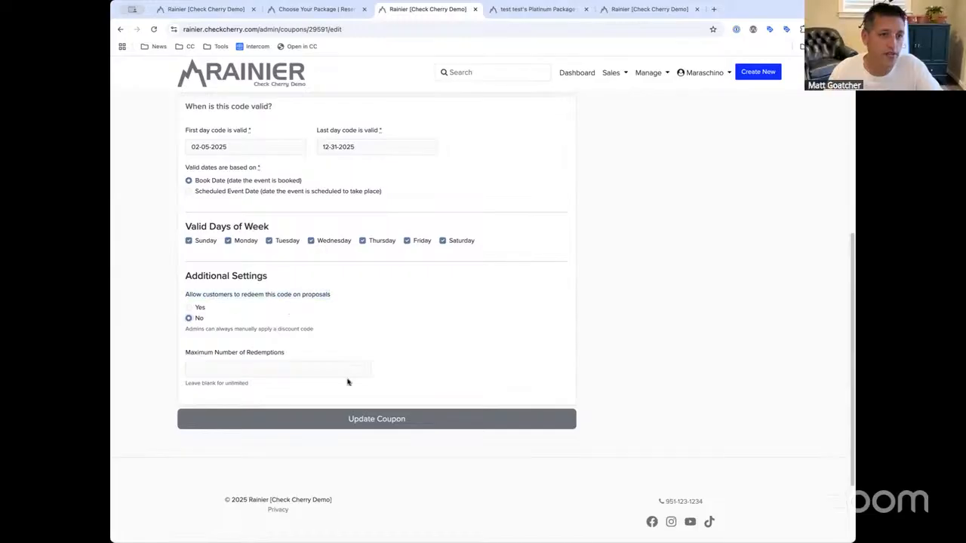
click(347, 418)
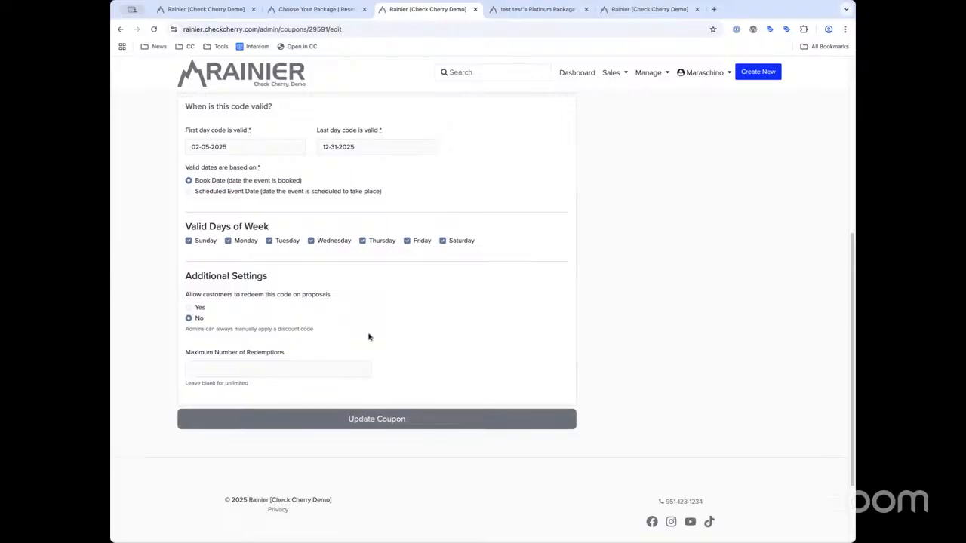
click(317, 9)
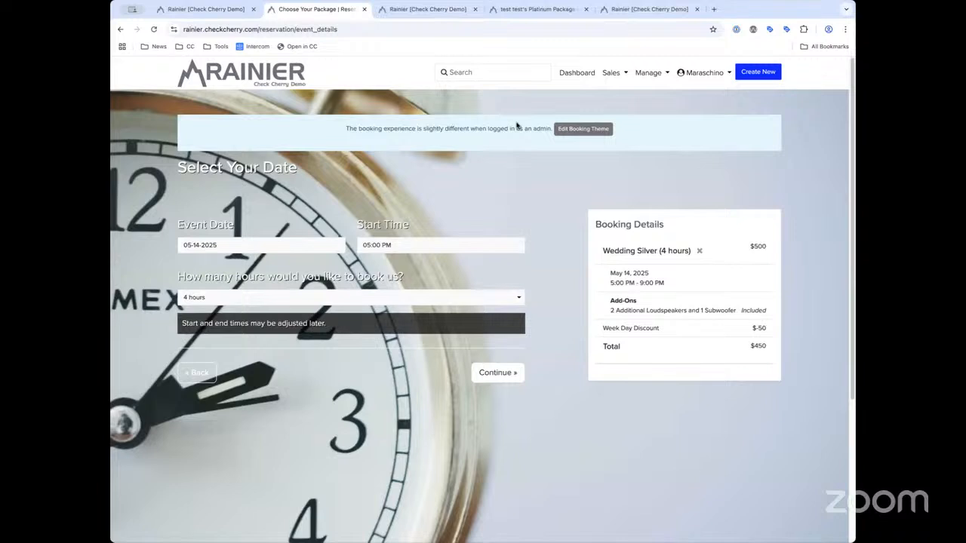
Return to the Platinum Package proposal and open its admin overview via Manage Proposal > Edit Proposal
click(529, 9)
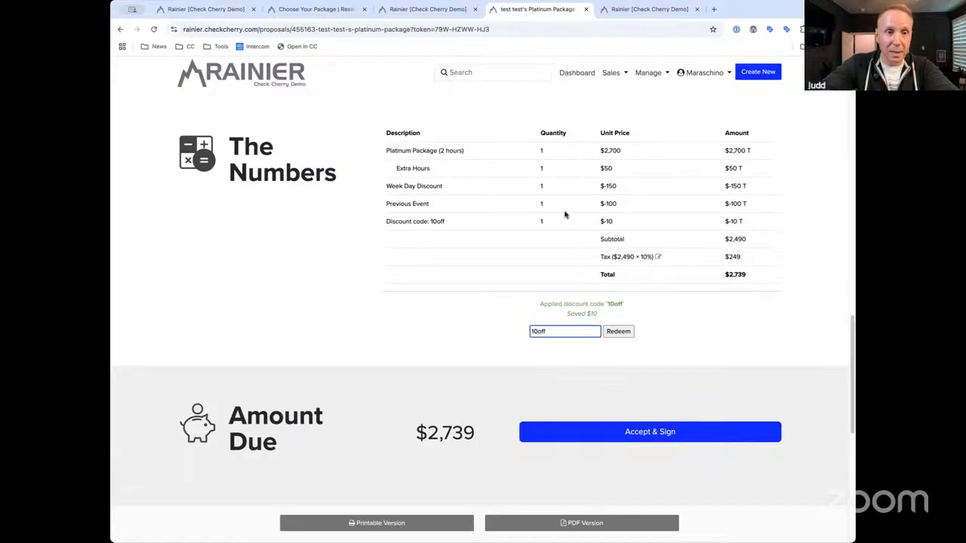
click(416, 9)
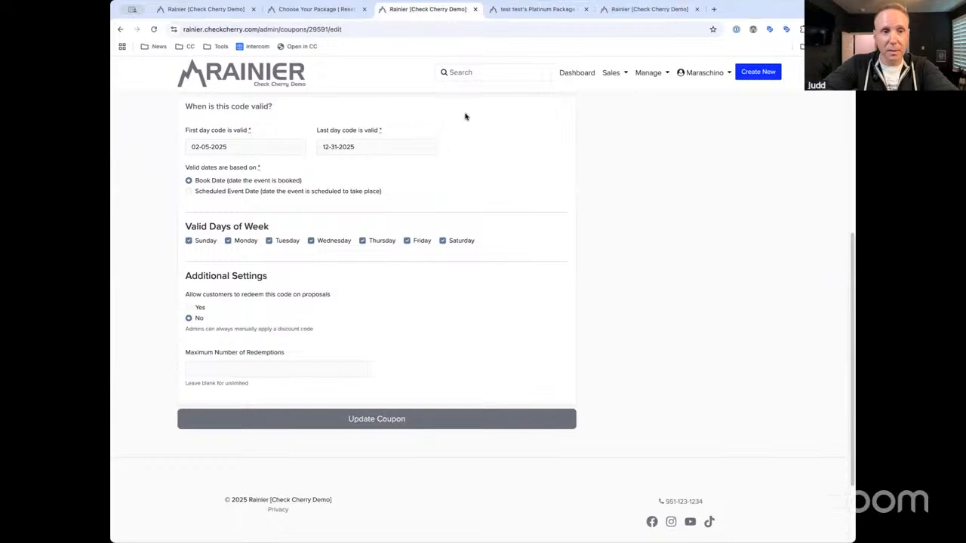
click(308, 10)
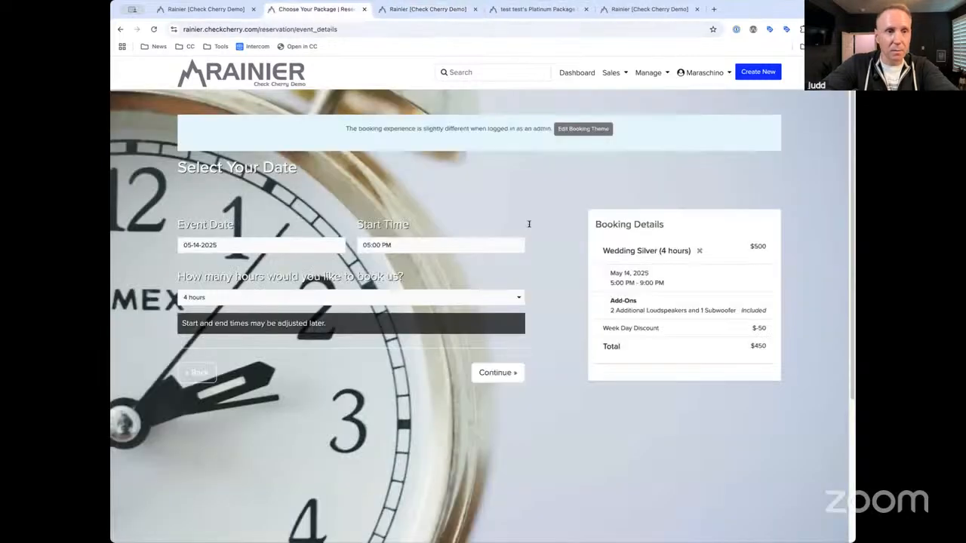
click(521, 10)
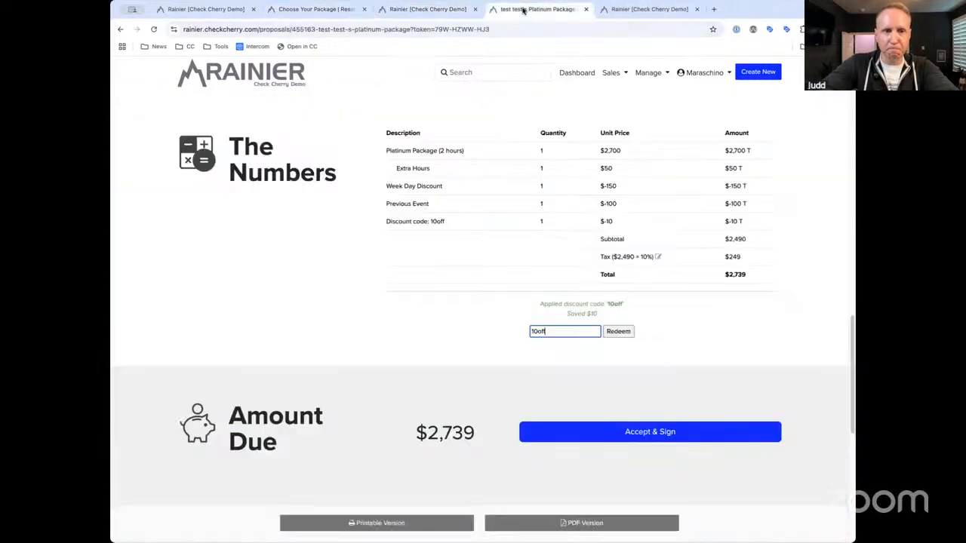
scroll(548, 199, up, 20)
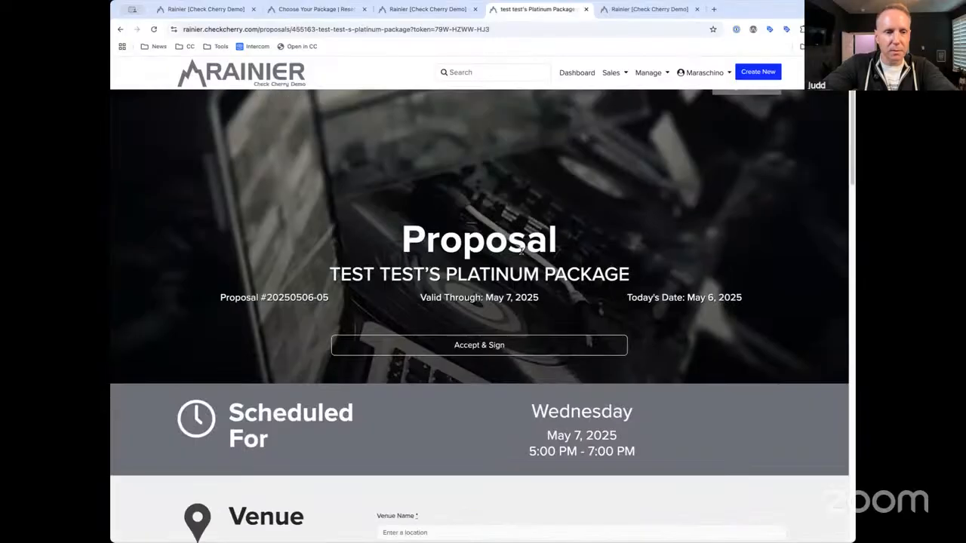
scroll(736, 223, up, 1)
click(745, 122)
click(746, 141)
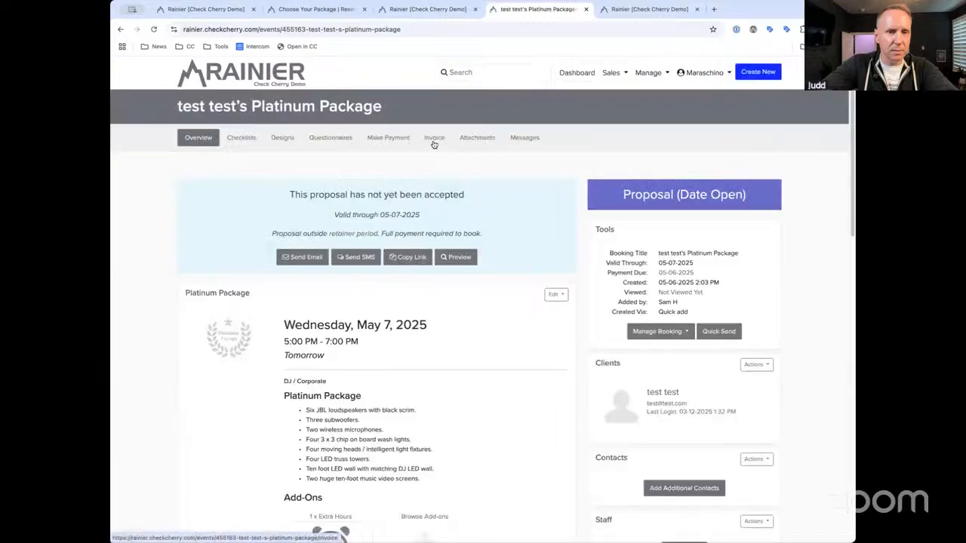
Check the invoice totals, then open the balance page showing three adjustments and $2,739 due
click(435, 139)
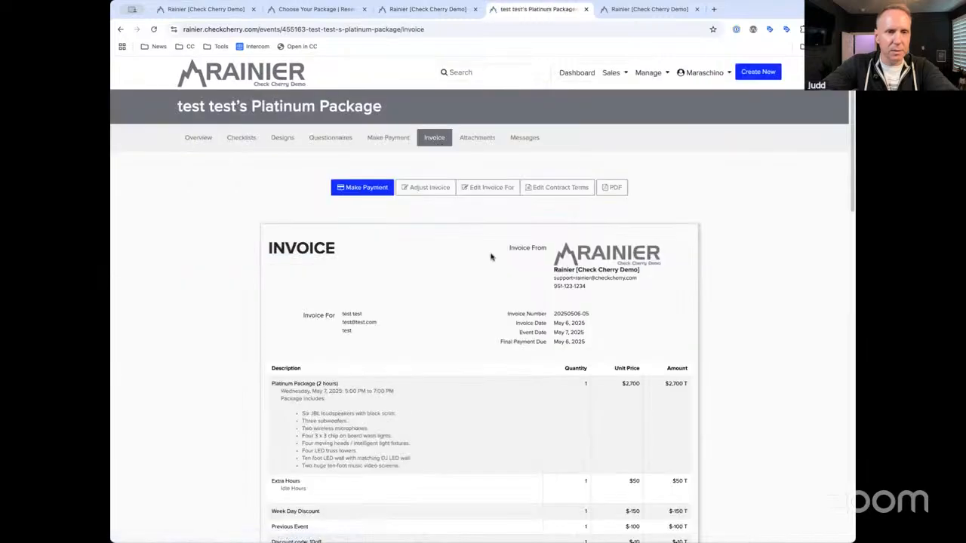
scroll(490, 257, down, 3)
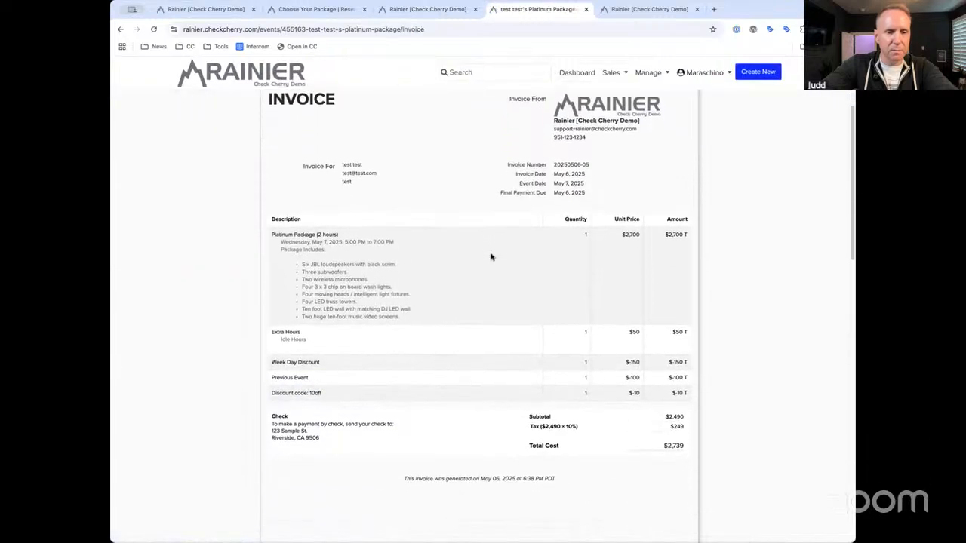
scroll(491, 257, up, 3)
click(428, 189)
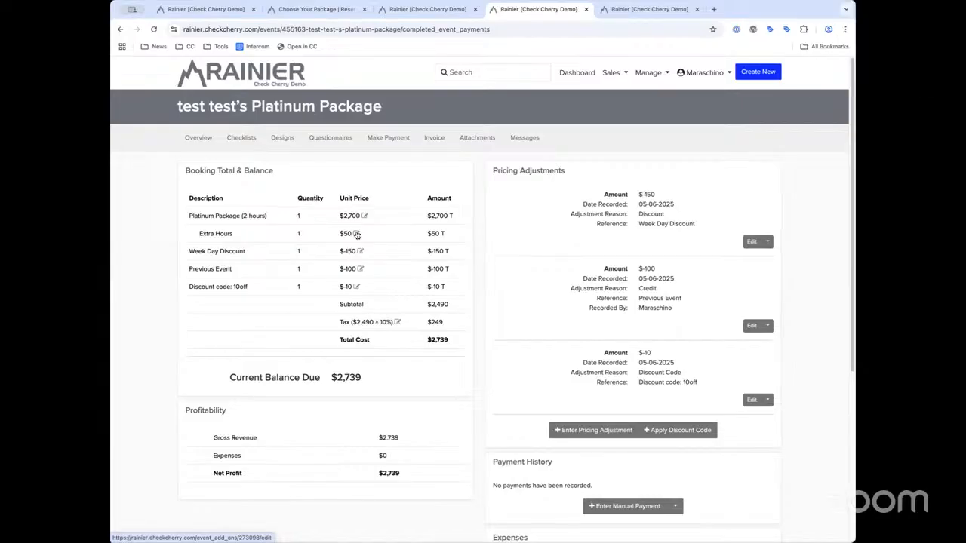
Edit the Extra Hours add-on, then return to the Platinum Package booking's Overview
click(357, 234)
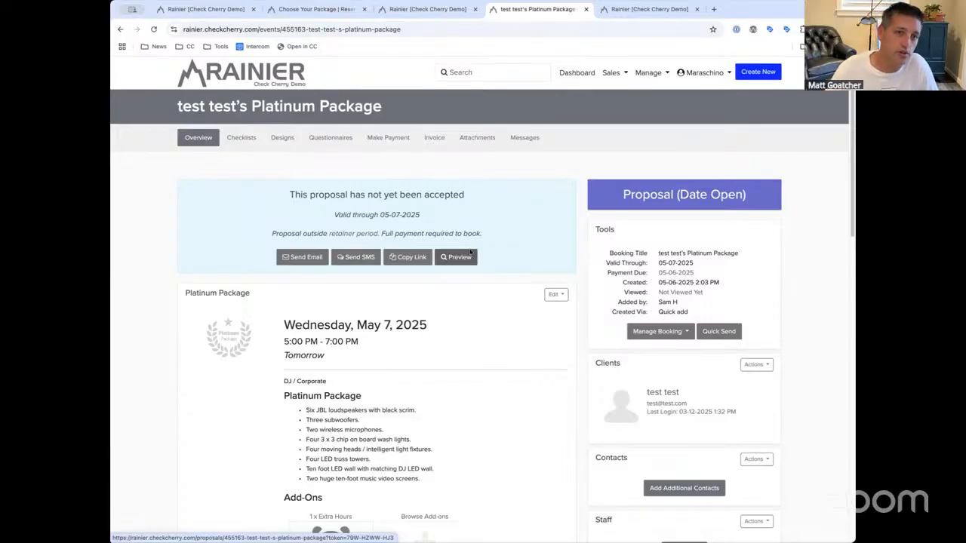
Preview the Platinum Package proposal, checking The Numbers ($2,739 due after 10off), then open Manage
click(463, 260)
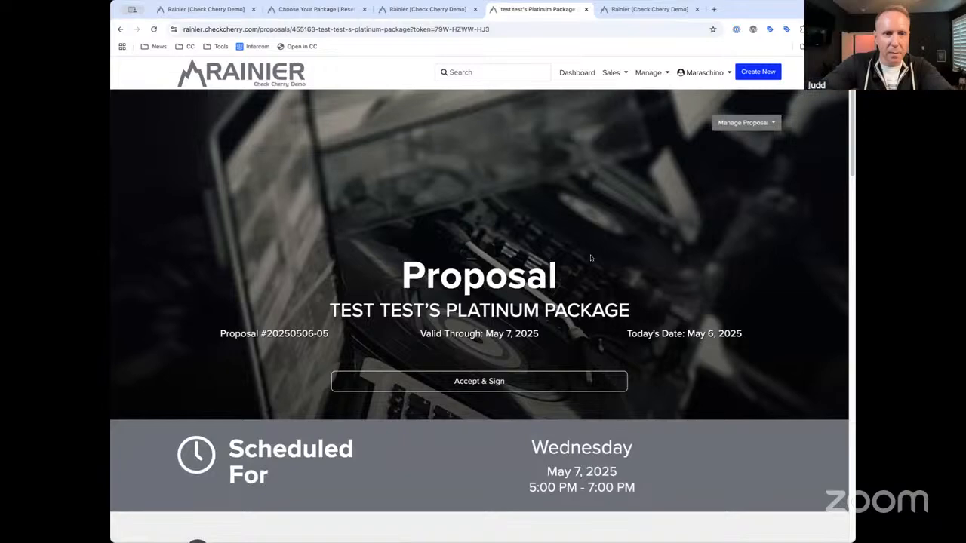
scroll(590, 257, down, 10)
scroll(590, 257, down, 5)
scroll(590, 256, up, 20)
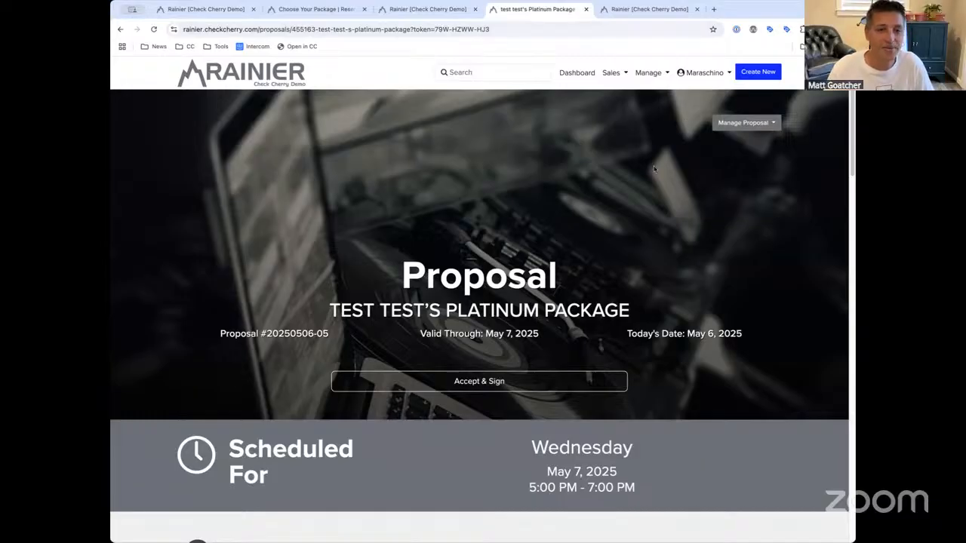
scroll(654, 169, down, 15)
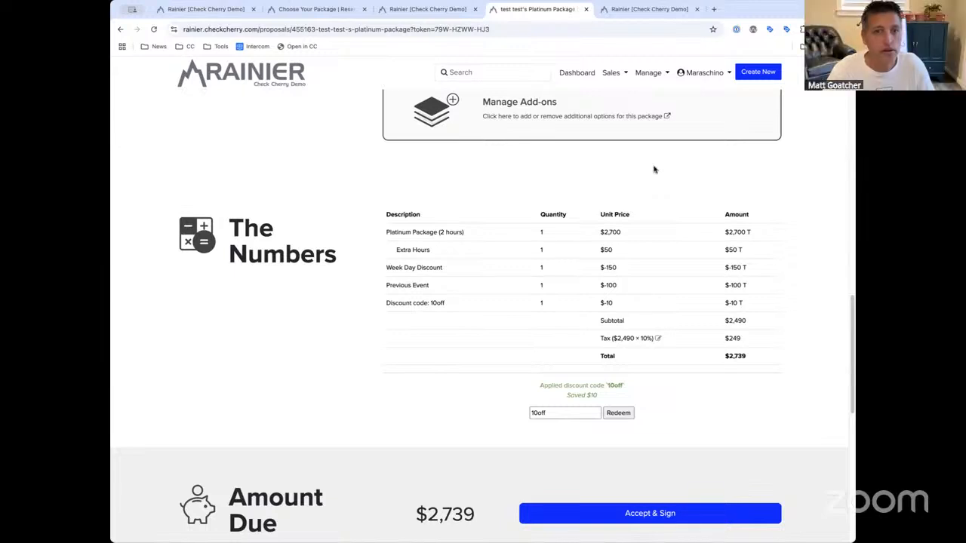
scroll(654, 170, up, 15)
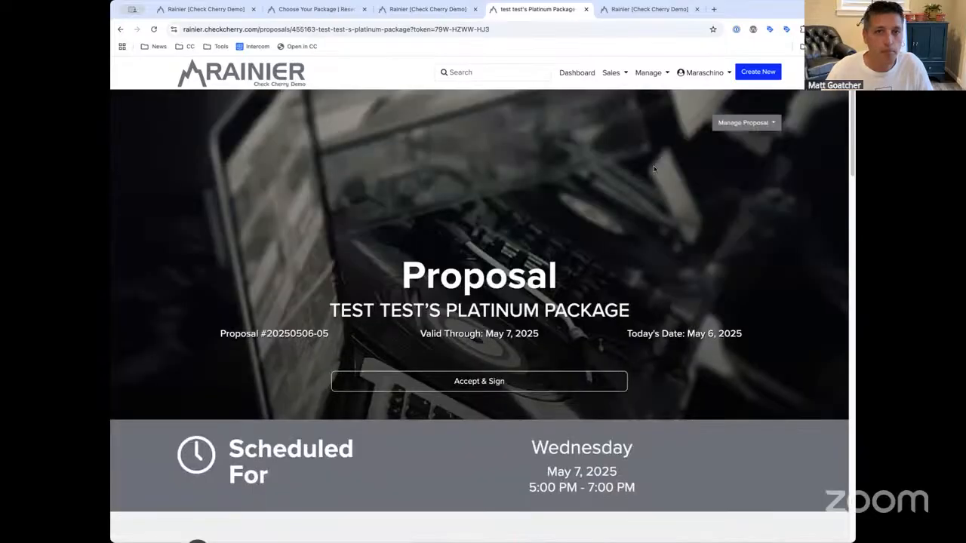
click(654, 80)
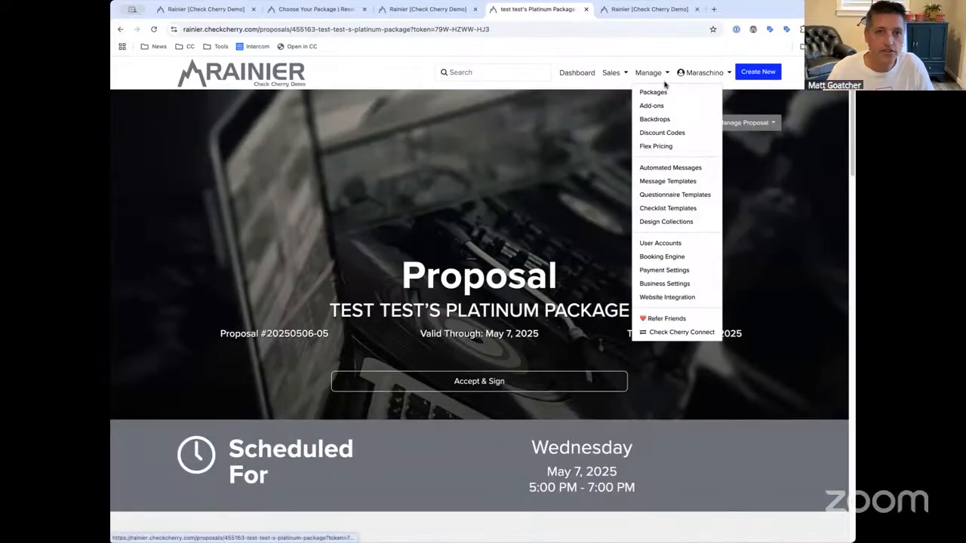
Delete the Akron and Pittsburg travel zones in Business Settings and begin a new travel zone
click(676, 285)
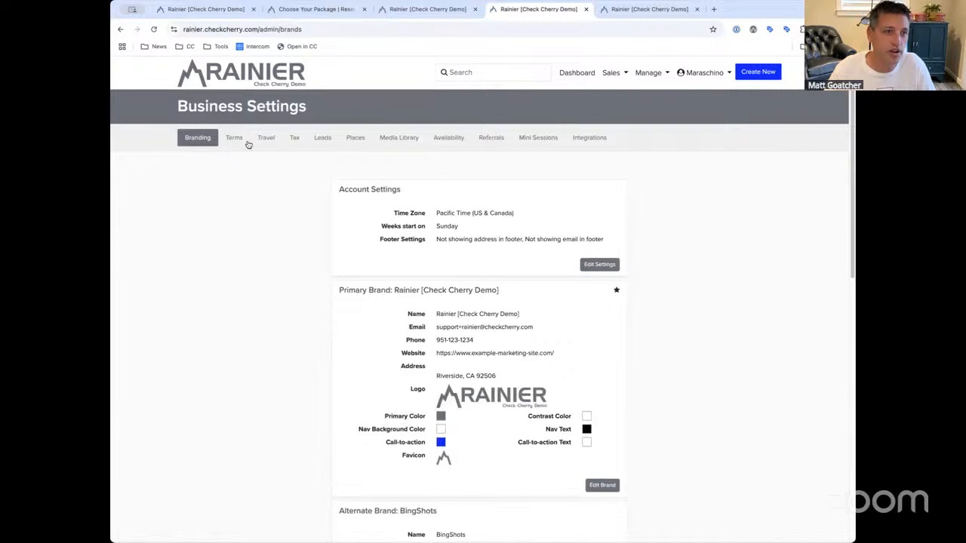
click(267, 140)
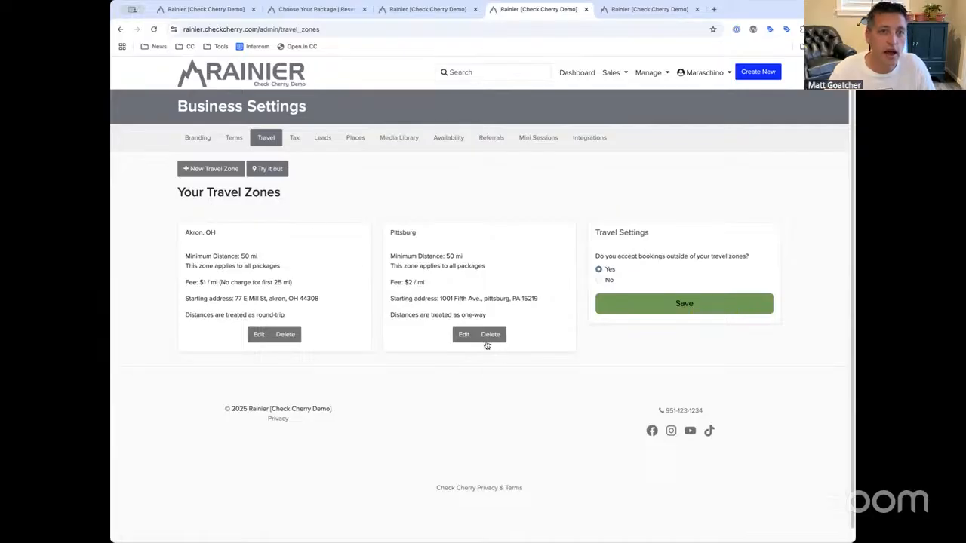
click(491, 334)
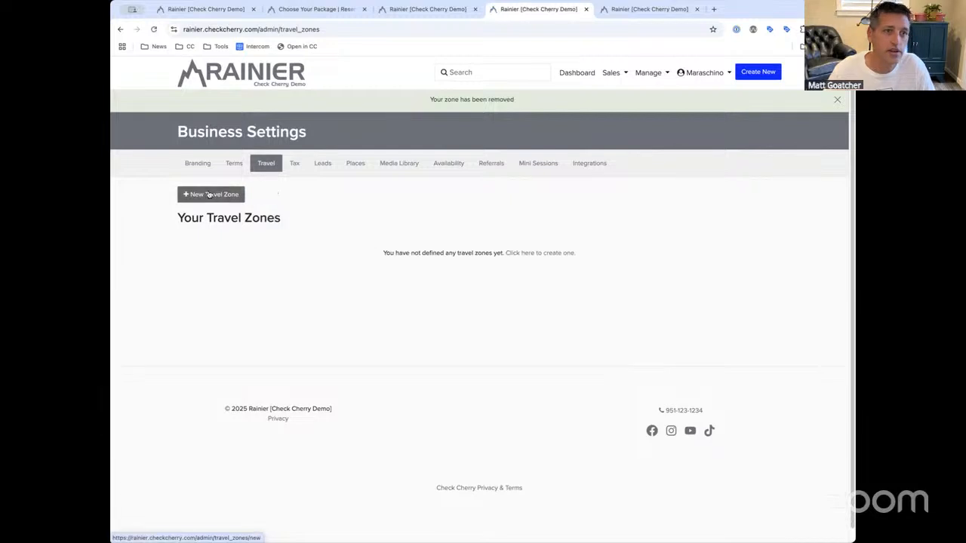
click(230, 194)
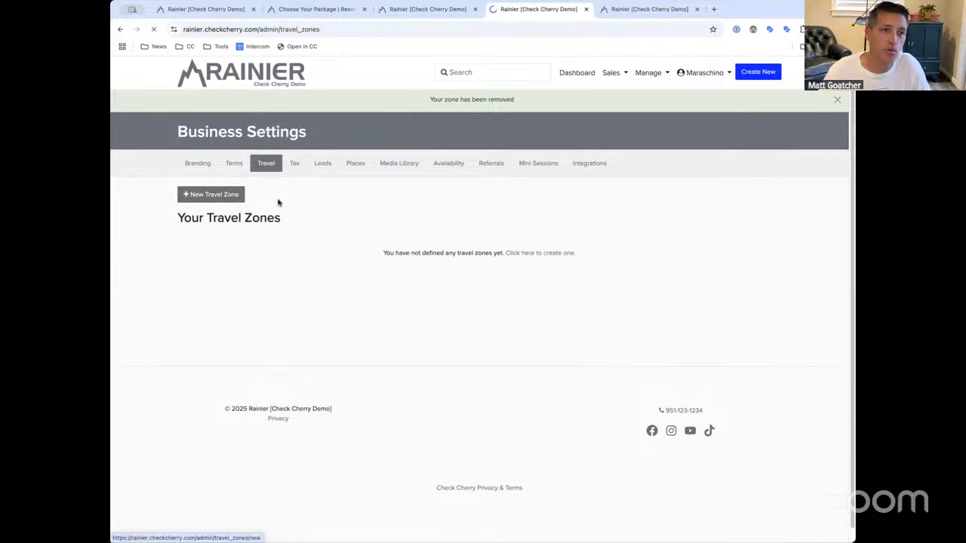
click(306, 252)
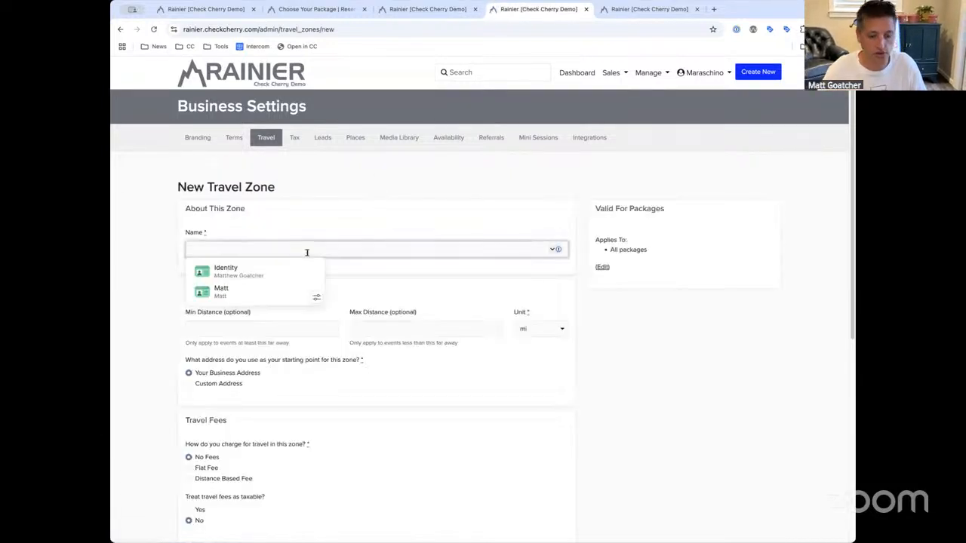
Name the zone 'Travel Fee' with Your Business Address as the starting point
text(Travel Fee)
click(221, 385)
click(249, 373)
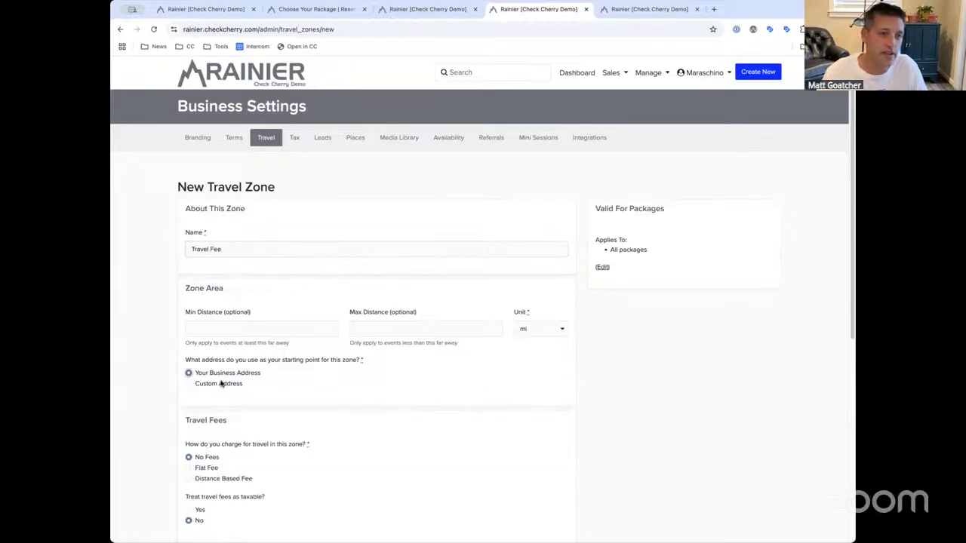
click(221, 384)
click(231, 379)
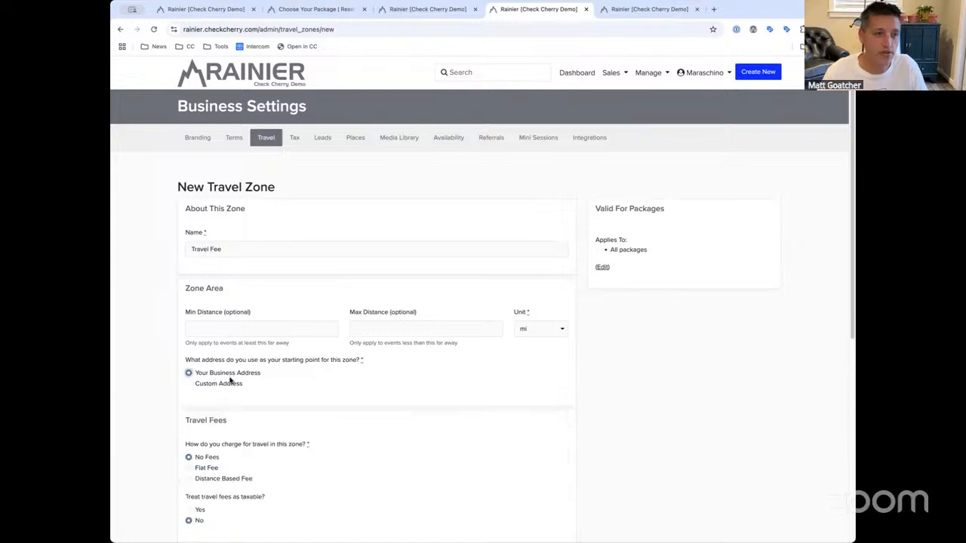
scroll(255, 430, down, 5)
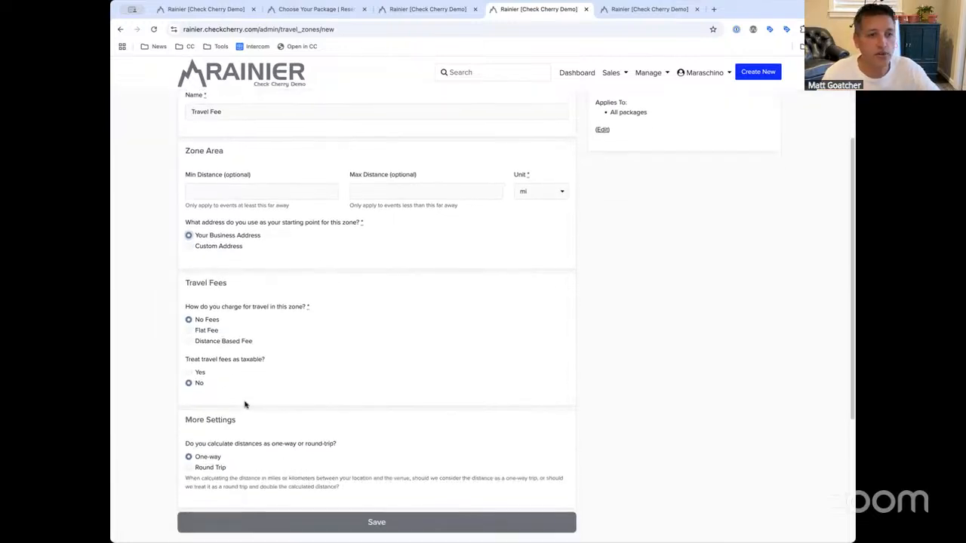
Charge a distance-based $1 per mile with 25 free miles, and save the zone
click(224, 290)
click(413, 271)
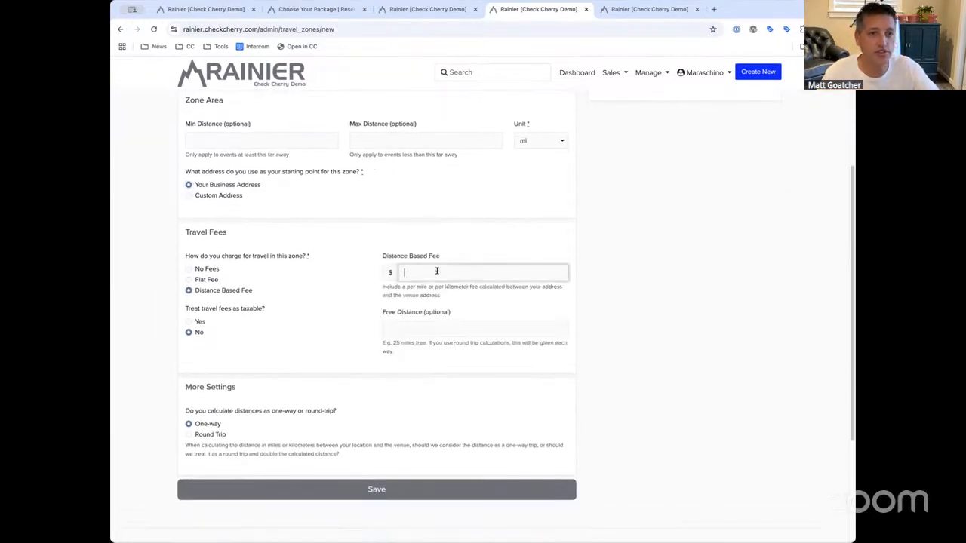
click(437, 325)
text(25)
click(367, 488)
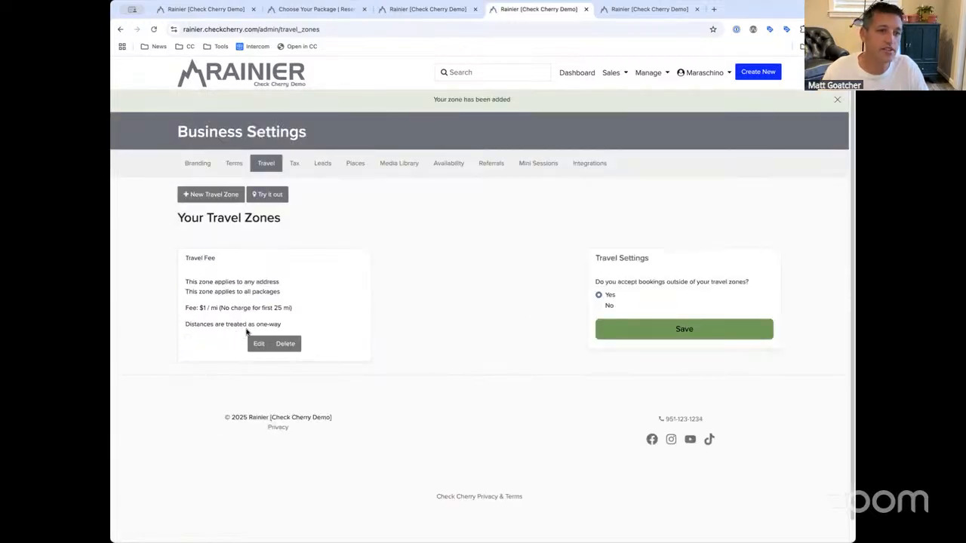
click(259, 343)
scroll(304, 352, down, 1)
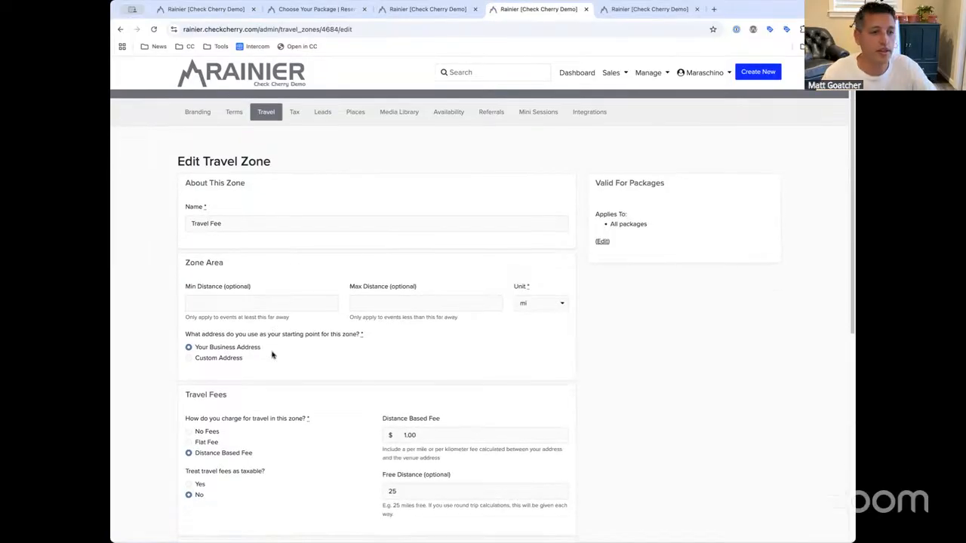
click(206, 375)
click(415, 367)
click(249, 236)
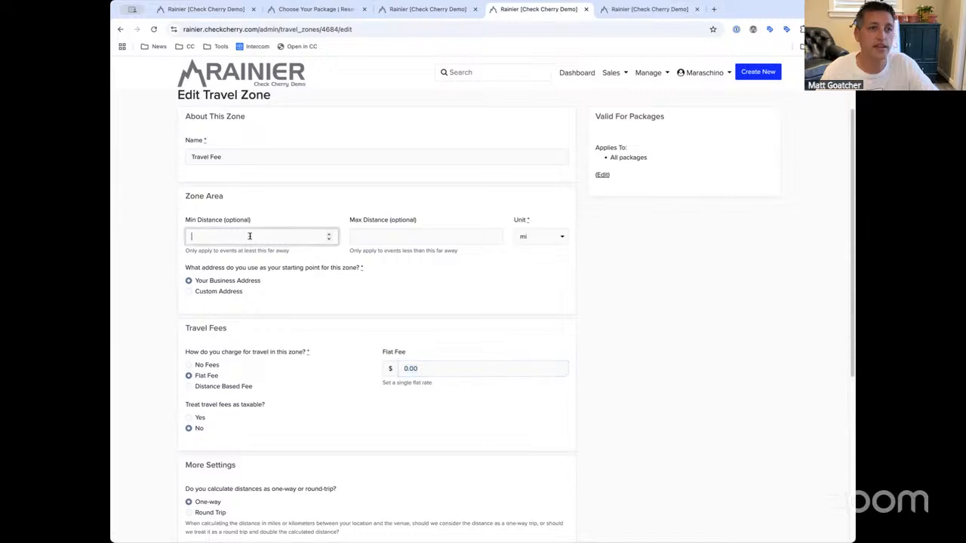
text(0)
key(Tab)
text(100)
click(436, 368)
text(109)
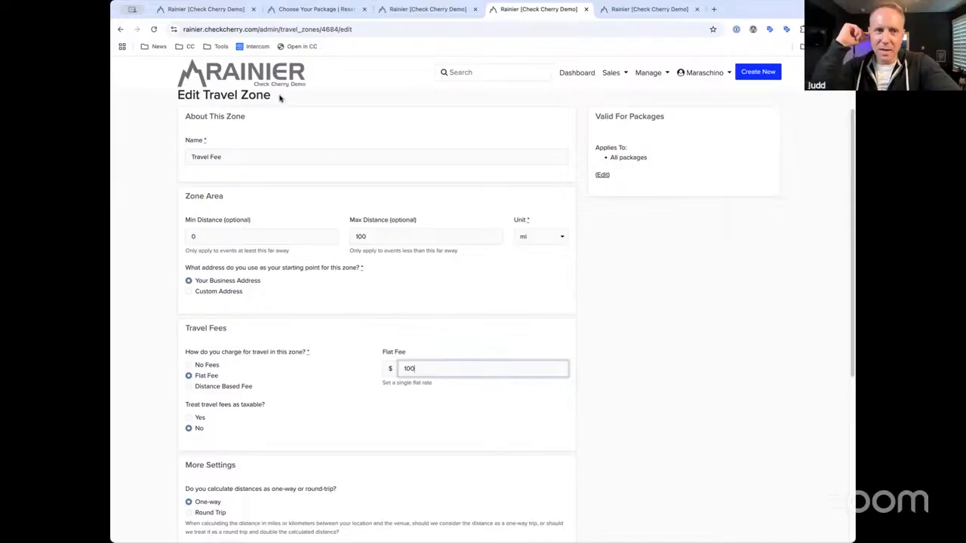
click(120, 30)
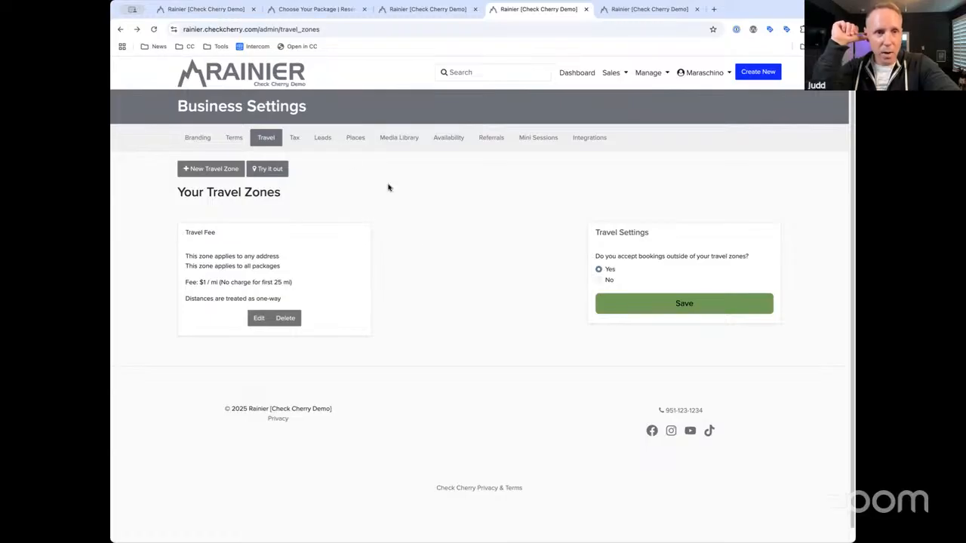
Delete the existing 10% tax zone from the Tax settings
click(296, 139)
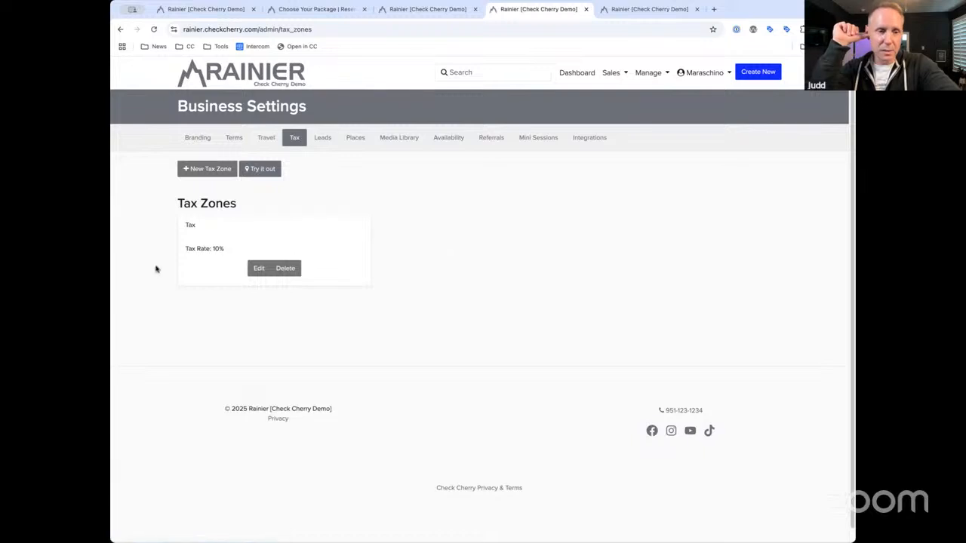
click(291, 268)
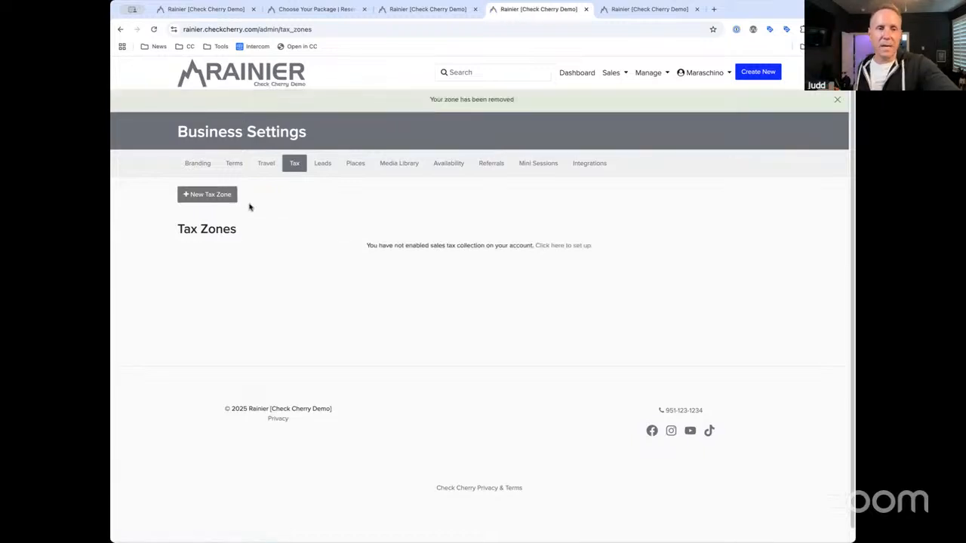
click(198, 193)
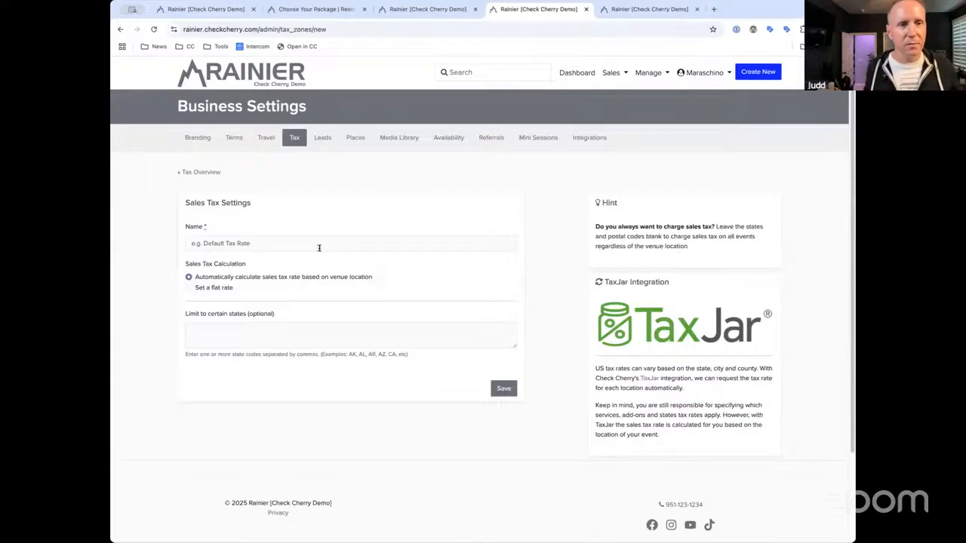
click(319, 247)
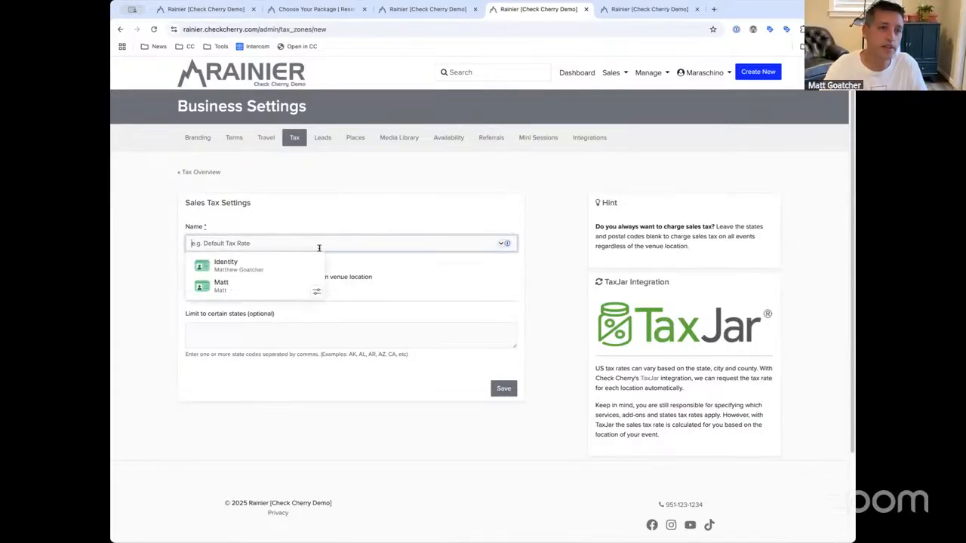
click(302, 140)
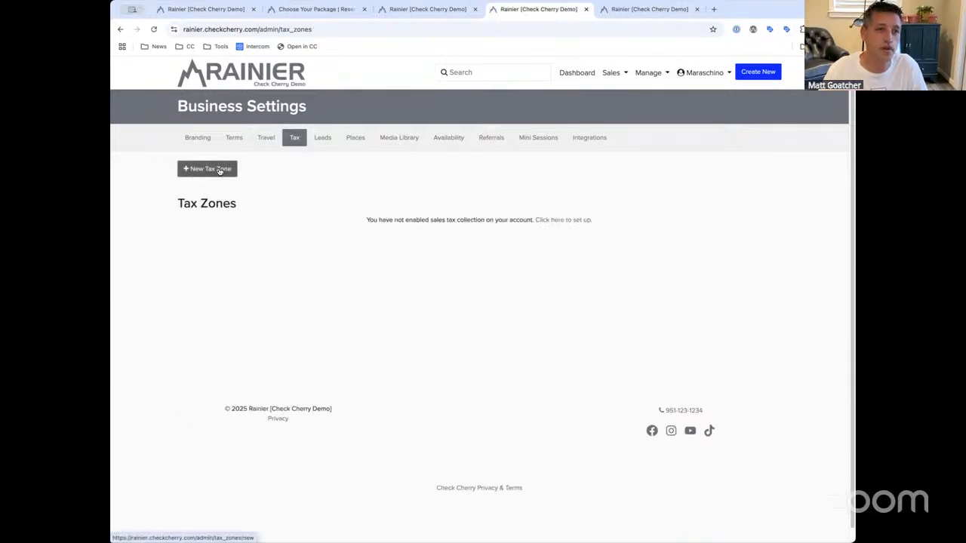
Create and save a 'Default Tax' zone using automatic venue-based TaxJar rates
click(219, 169)
click(275, 243)
text(Default Tax)
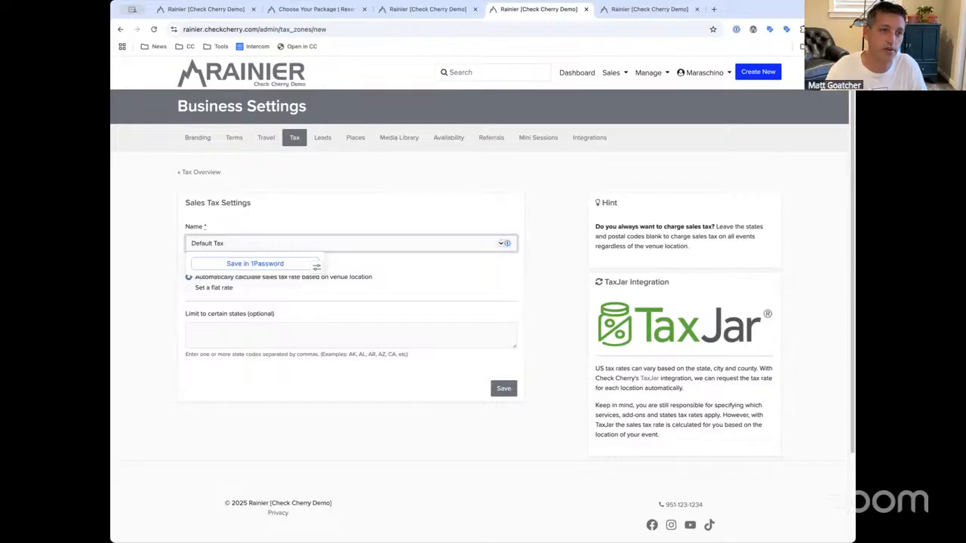
click(407, 280)
drag(382, 278, 223, 281)
click(223, 281)
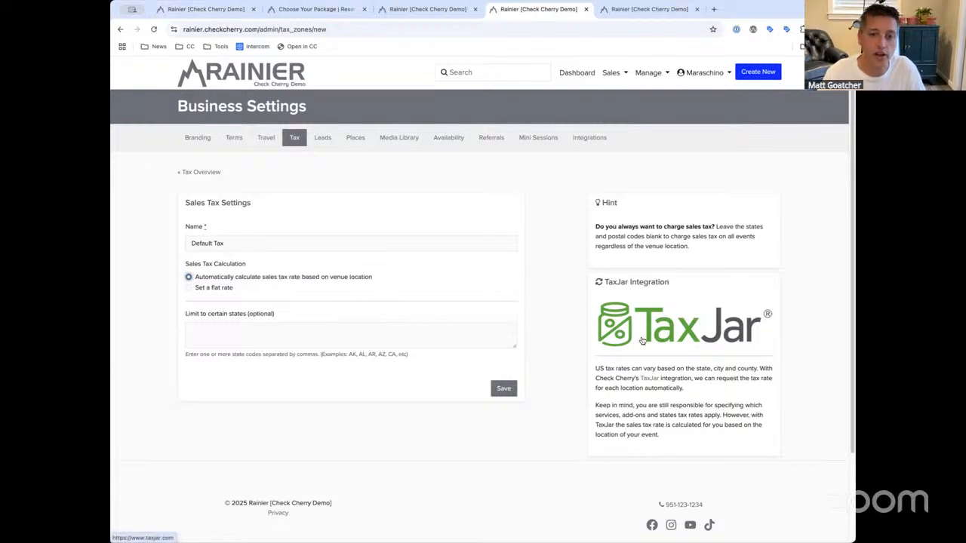
click(504, 389)
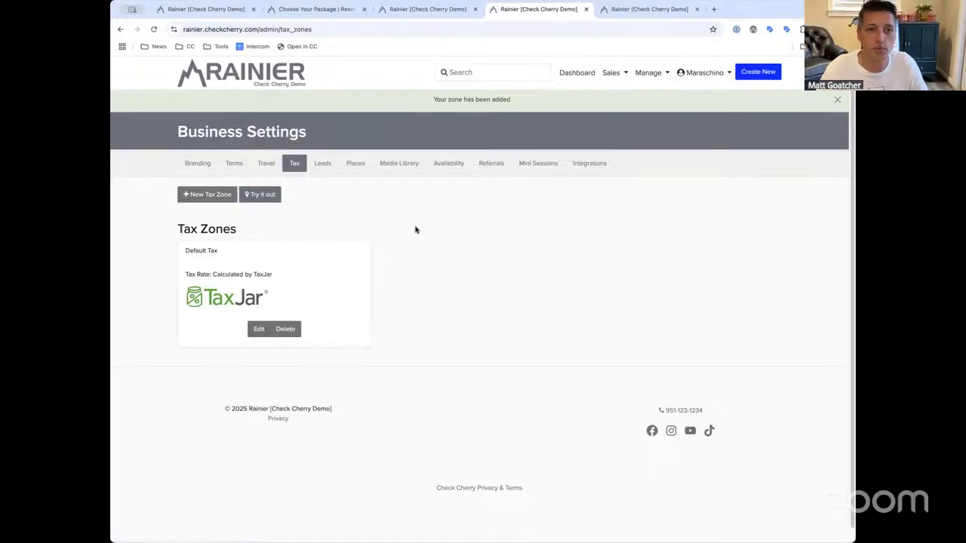
click(626, 74)
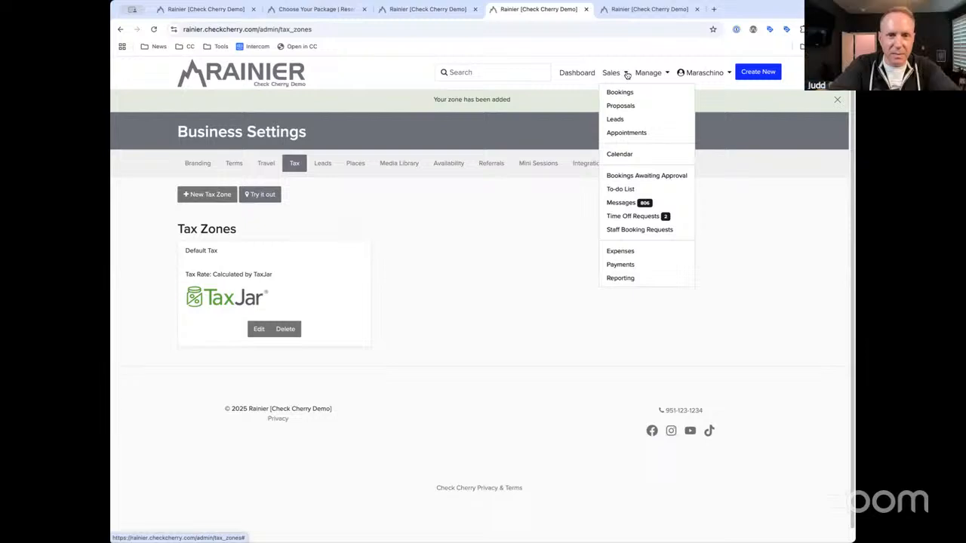
click(643, 73)
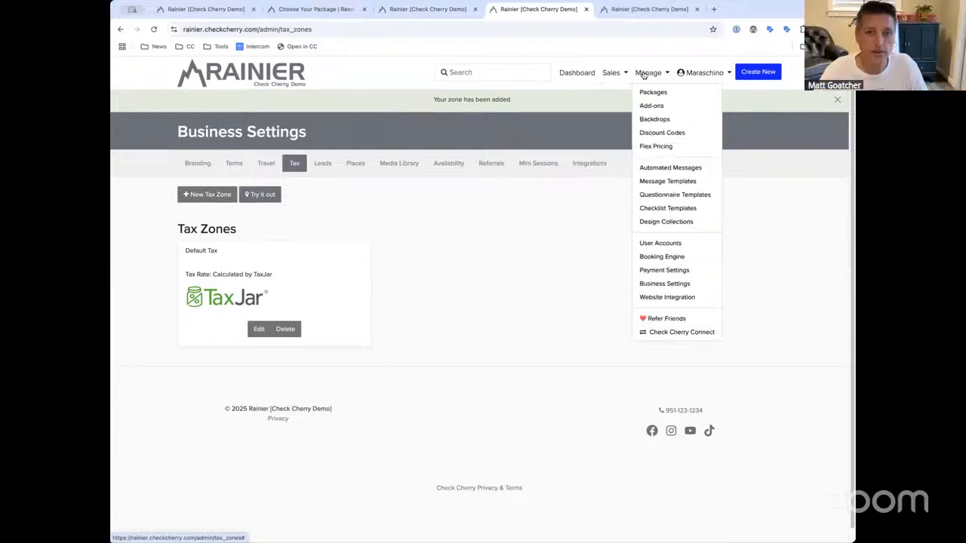
click(457, 294)
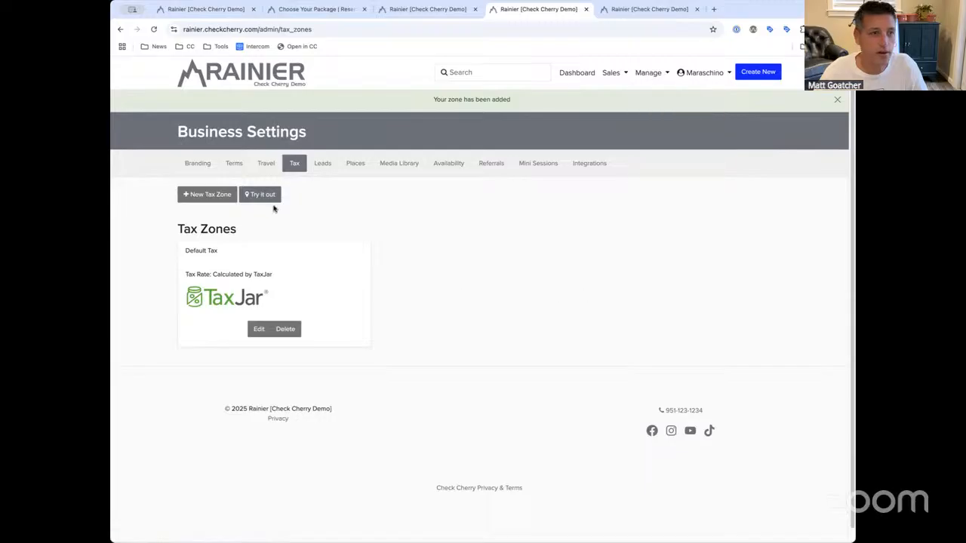
click(266, 163)
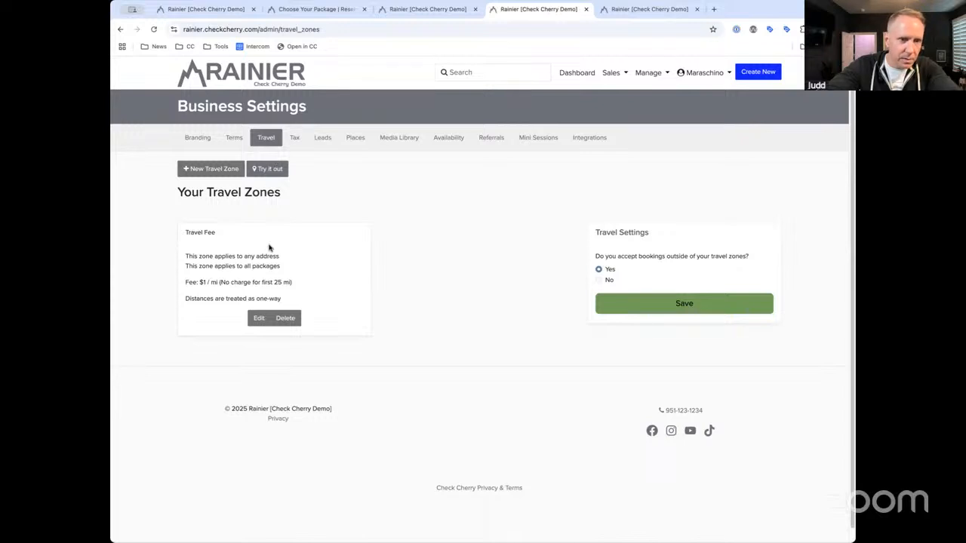
click(295, 139)
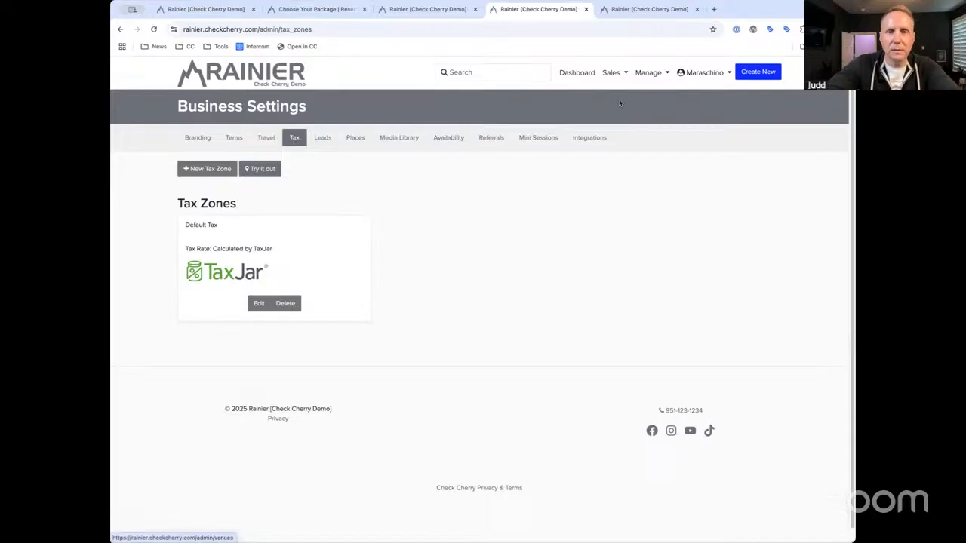
click(641, 73)
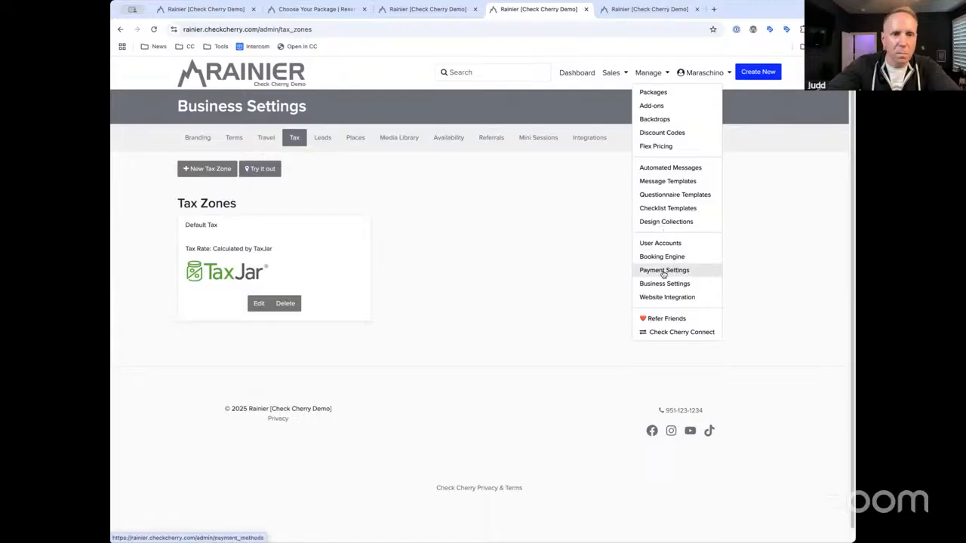
Pass the 2.9% + $0.30 credit card fee to customers, then open the Bookings list
click(683, 272)
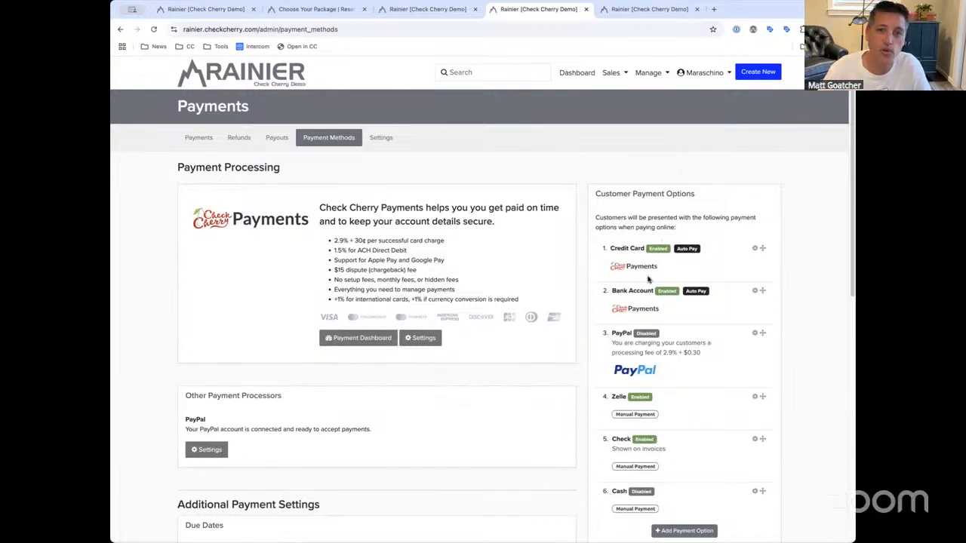
click(754, 249)
click(445, 315)
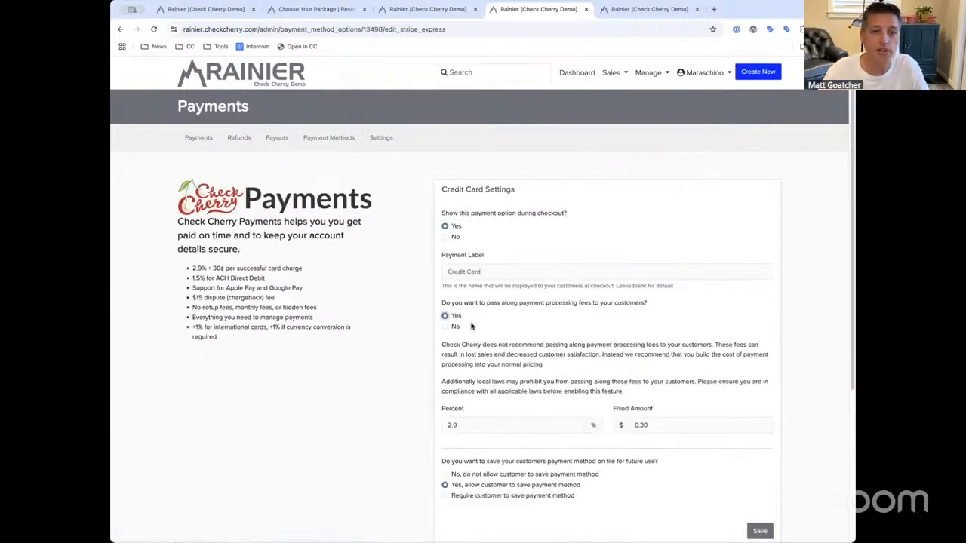
drag(443, 303, 568, 304)
click(564, 317)
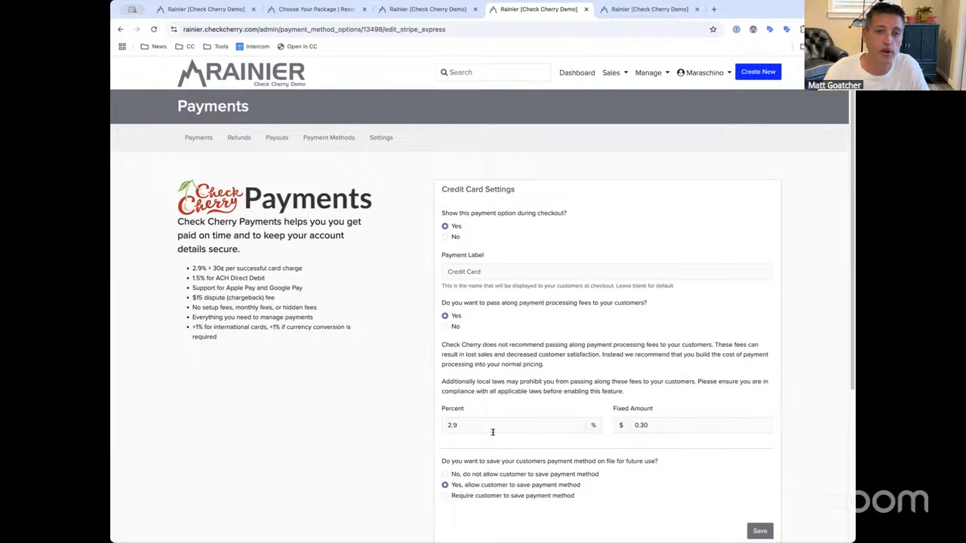
click(661, 426)
click(760, 530)
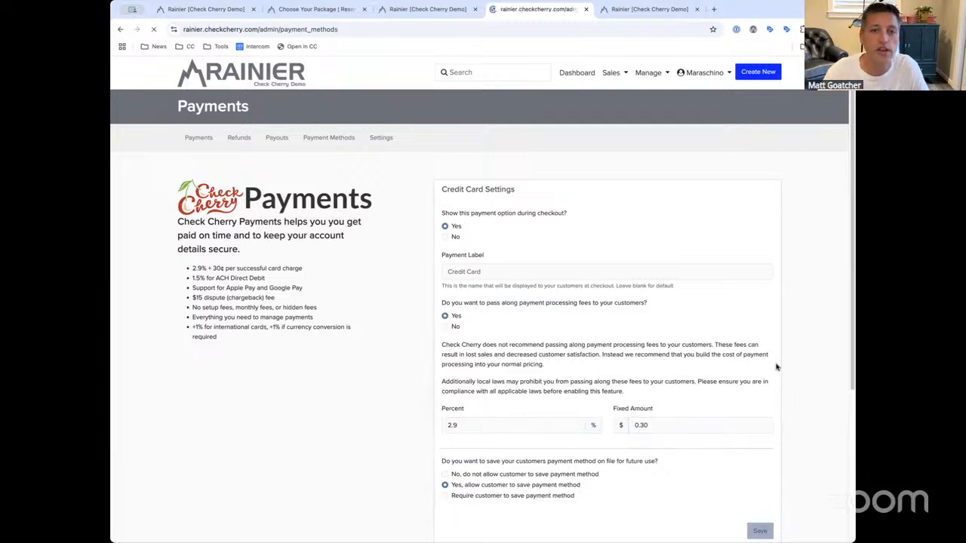
click(608, 71)
click(615, 93)
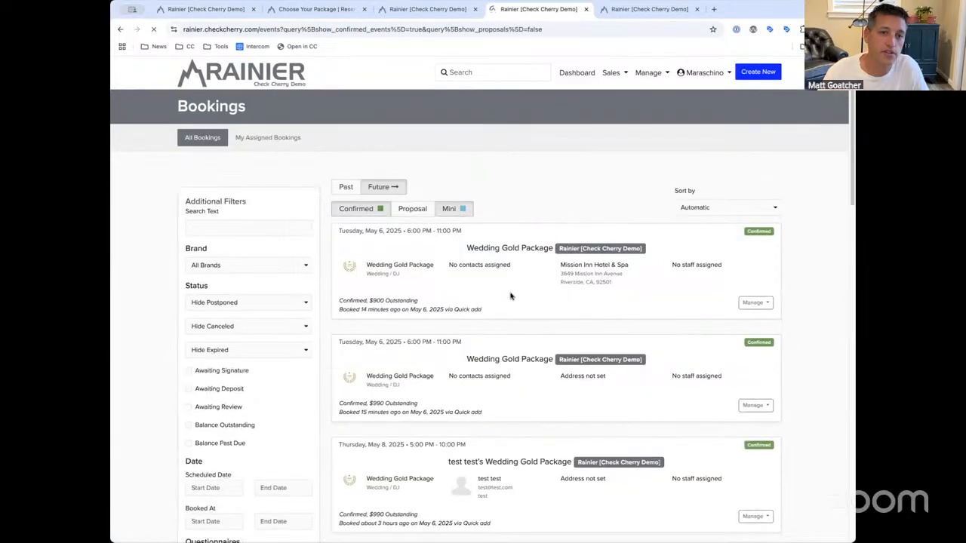
Start a $450 payment from the first Wedding Gold Package booking's invoice
click(498, 231)
click(436, 137)
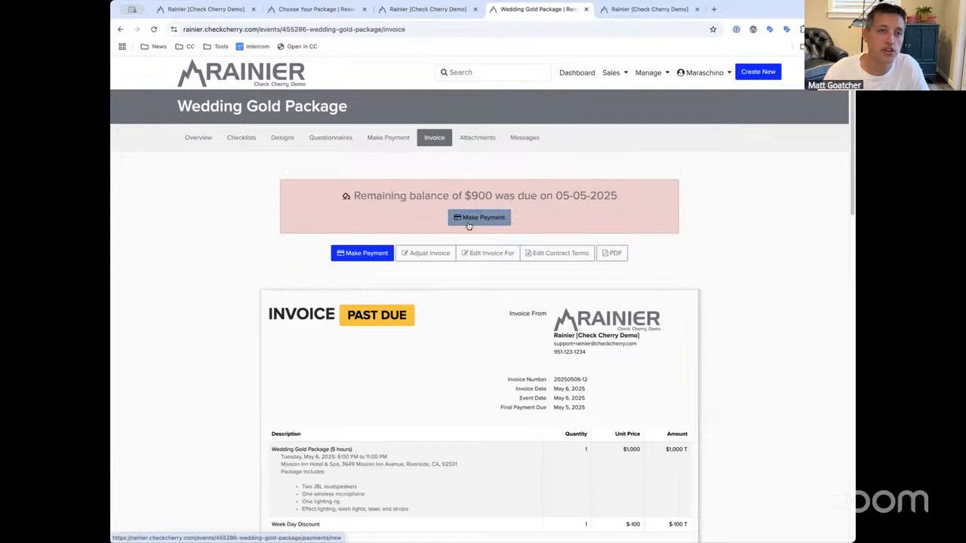
click(474, 219)
double_click(413, 324)
text(450)
click(415, 398)
Review the payment options: card $463.75 including a $13.75 fee, other methods $450.00
drag(534, 213, 443, 215)
click(428, 214)
click(443, 215)
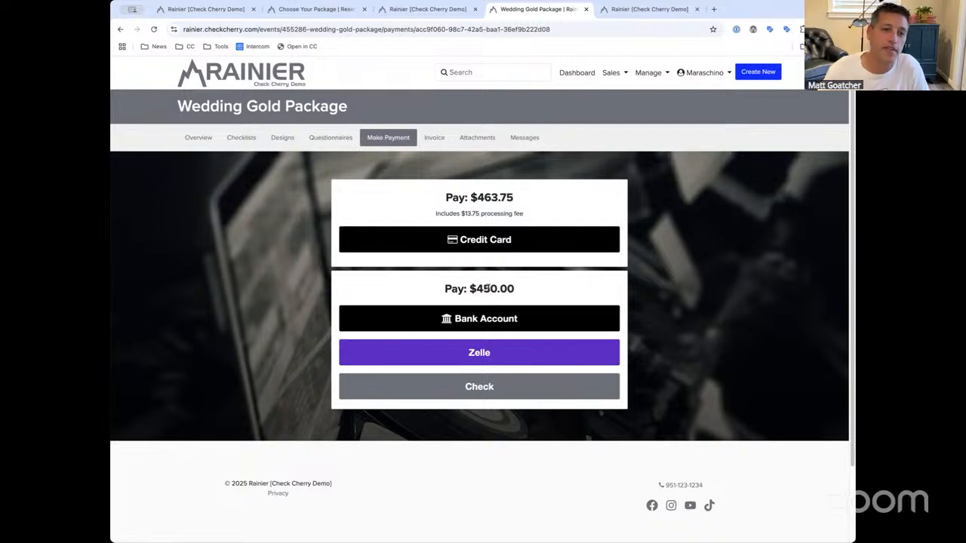
drag(448, 285, 541, 286)
click(541, 288)
click(483, 322)
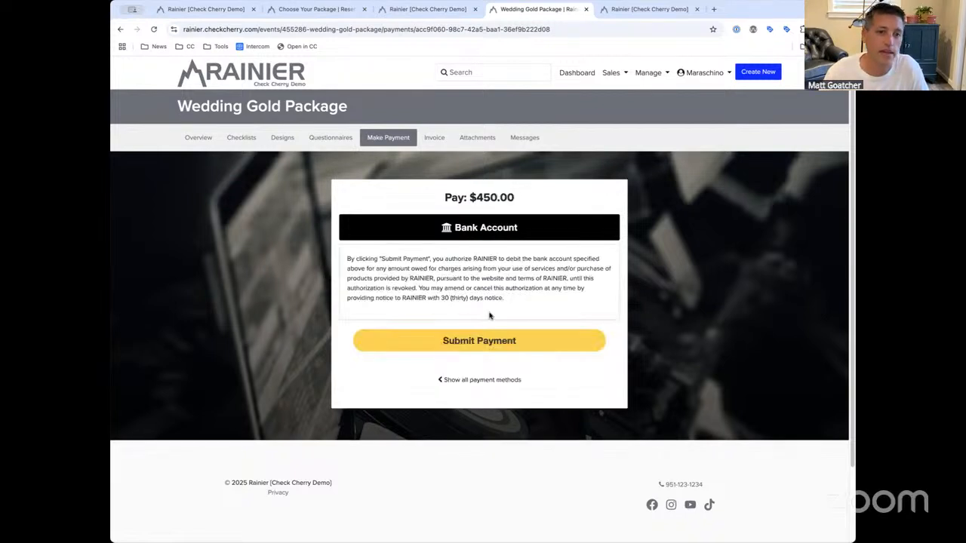
click(487, 241)
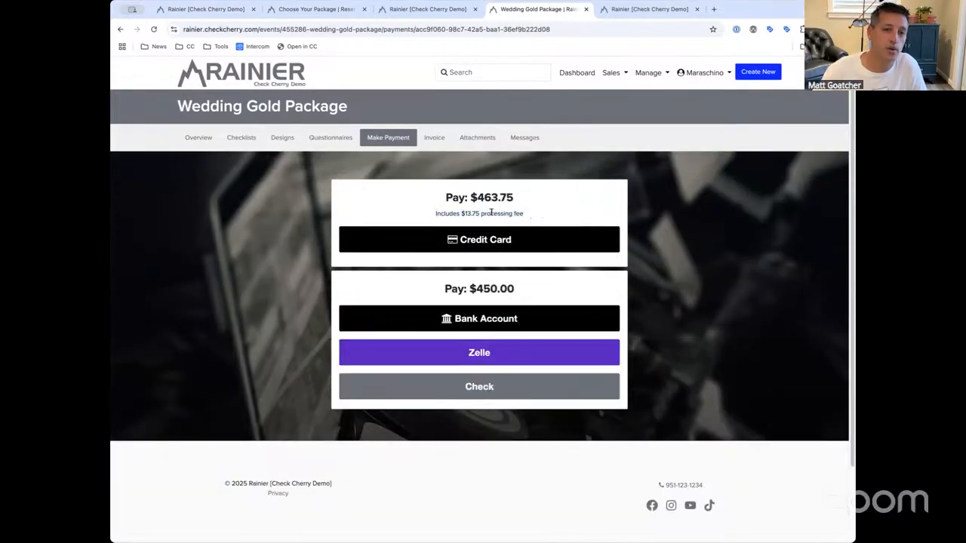
mouse_move(427, 195)
mouse_down()
mouse_move(551, 214)
mouse_move(424, 200)
mouse_up()
click(428, 199)
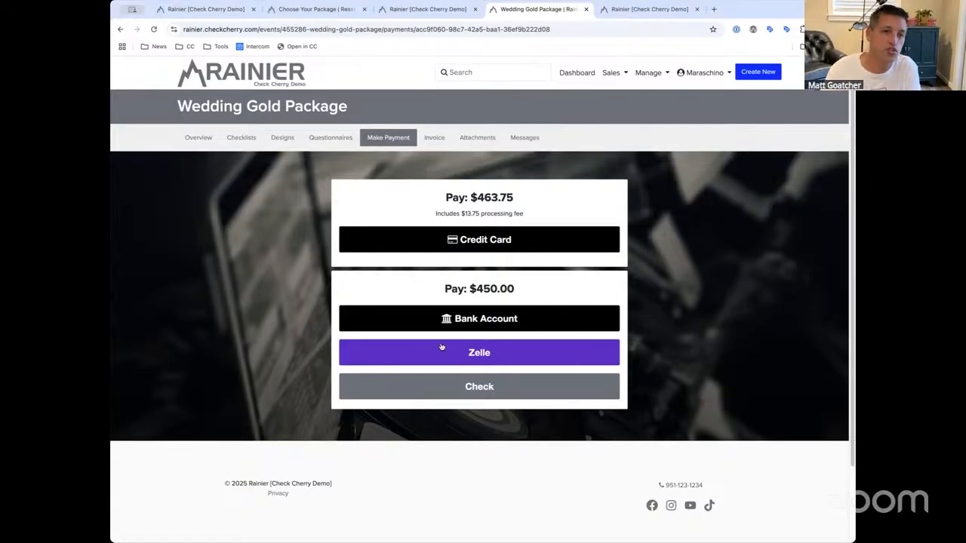
click(477, 247)
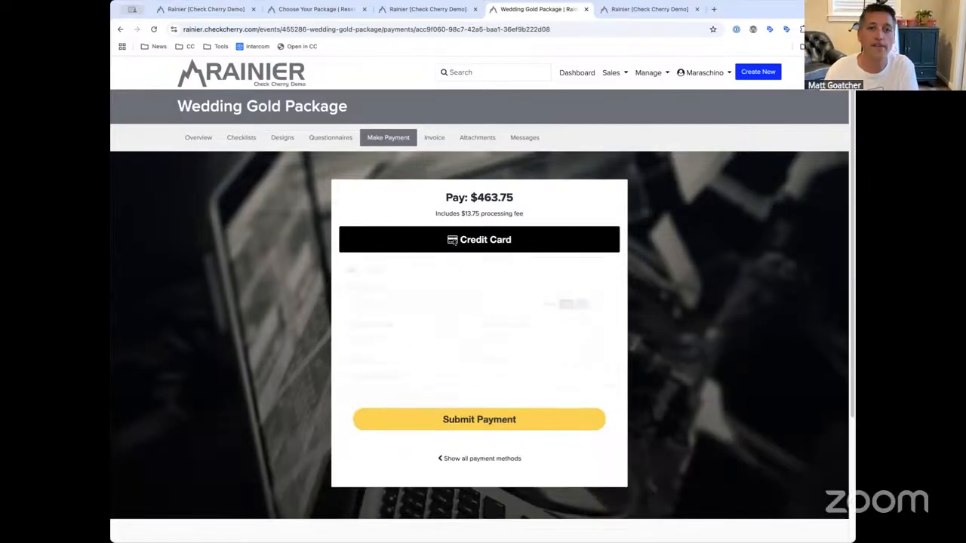
click(479, 248)
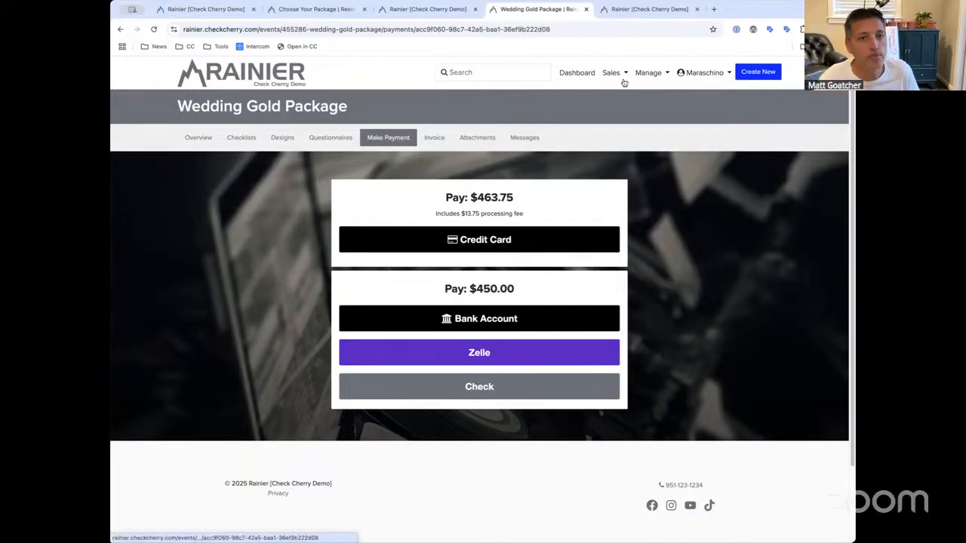
Return to the Dashboard showing $278,973.19 revenue across 221 bookings
click(579, 73)
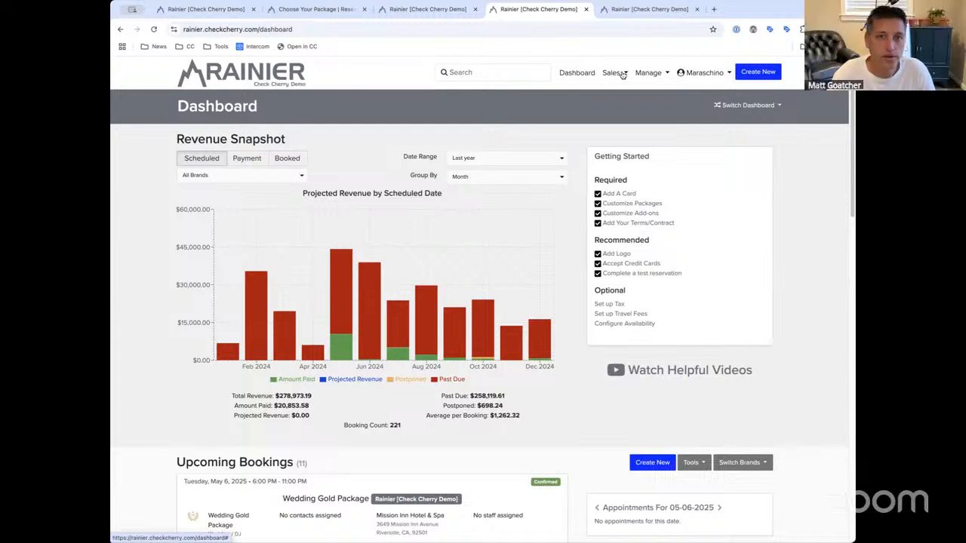
click(615, 76)
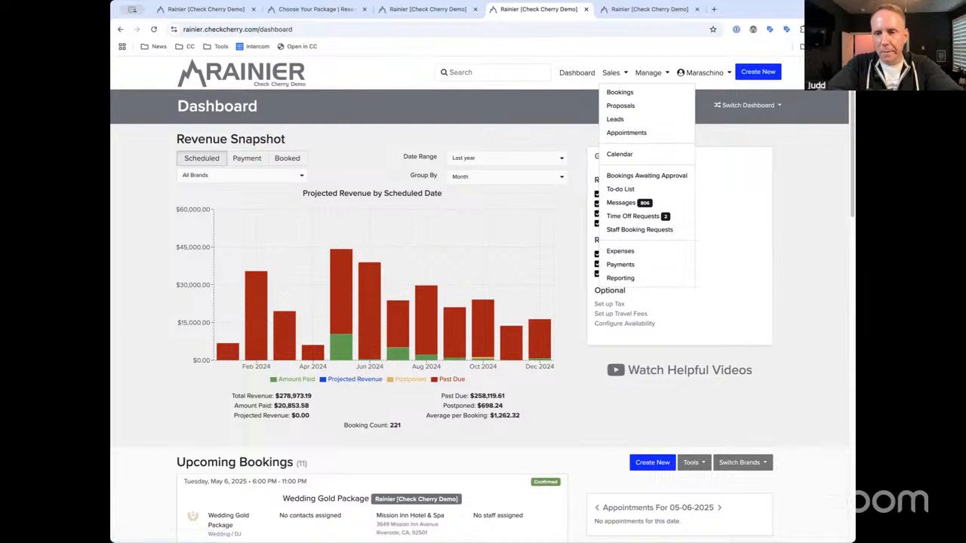
click(578, 75)
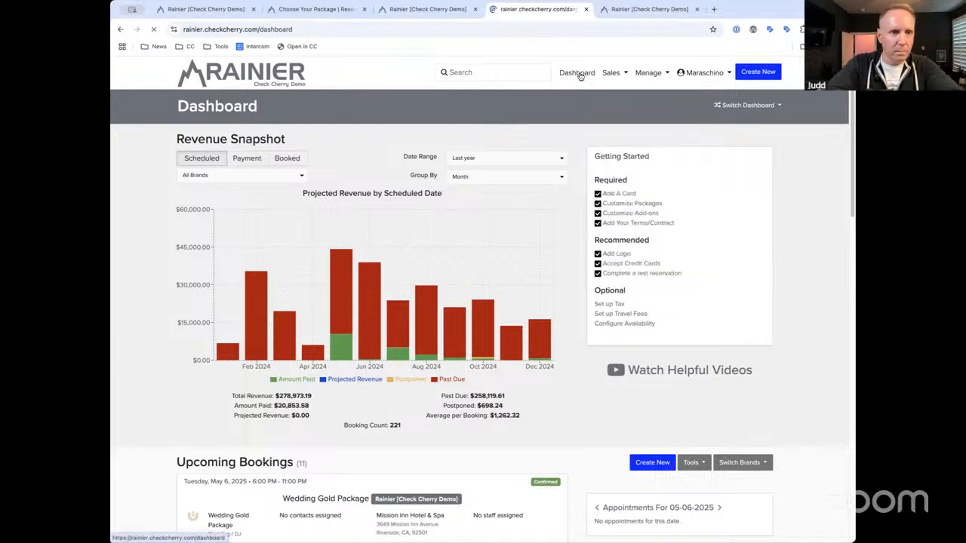
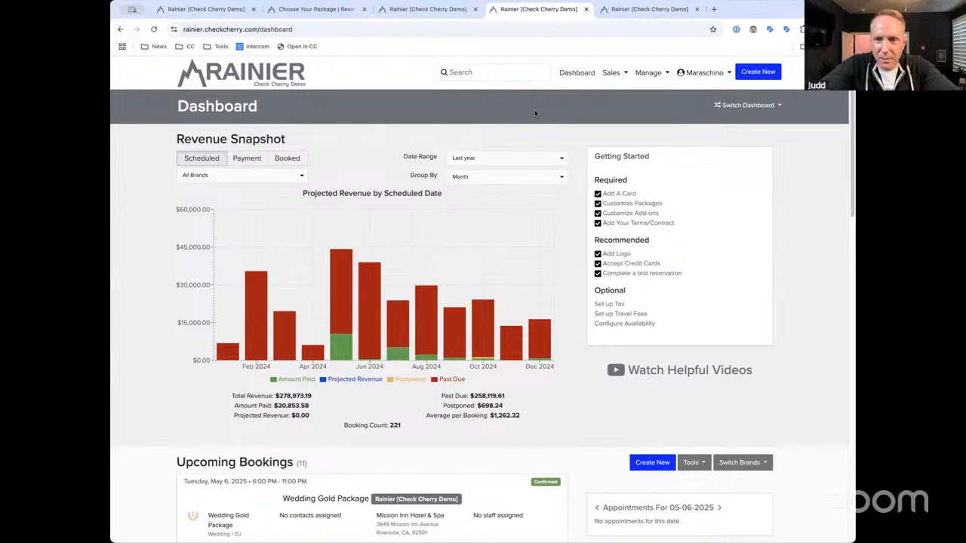
Go from the dashboard to the Automated Messages page via the Manage menu
click(645, 73)
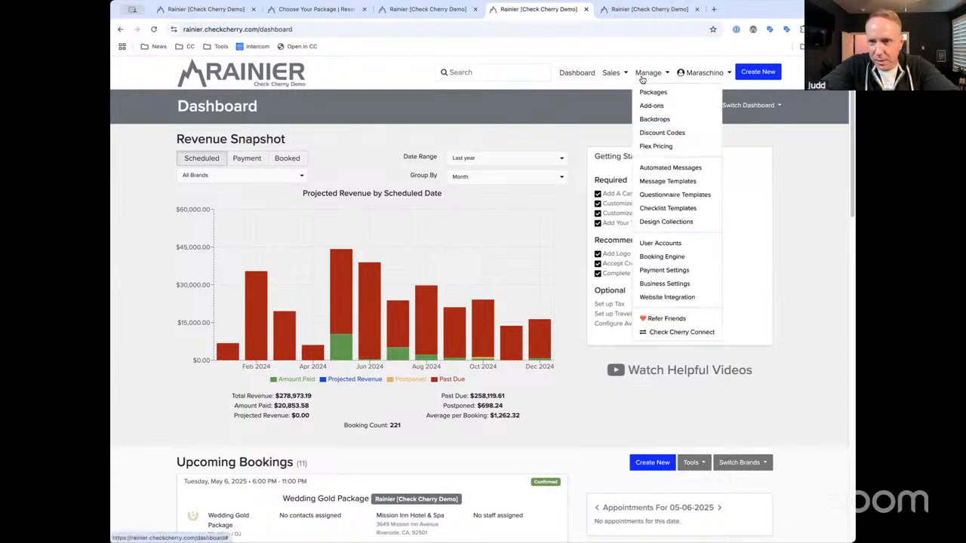
click(662, 169)
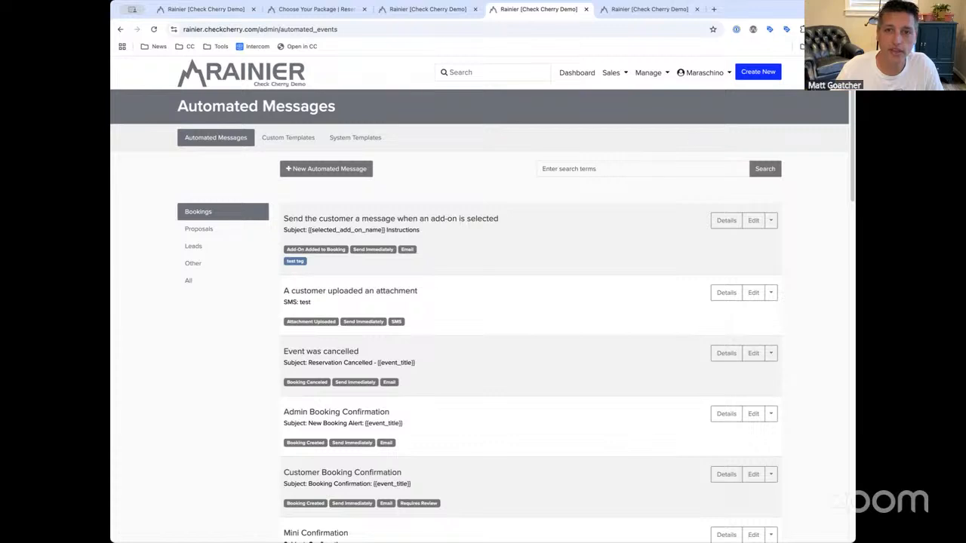
mouse_move(852, 129)
mouse_down()
mouse_move(849, 201)
mouse_move(850, 135)
mouse_up()
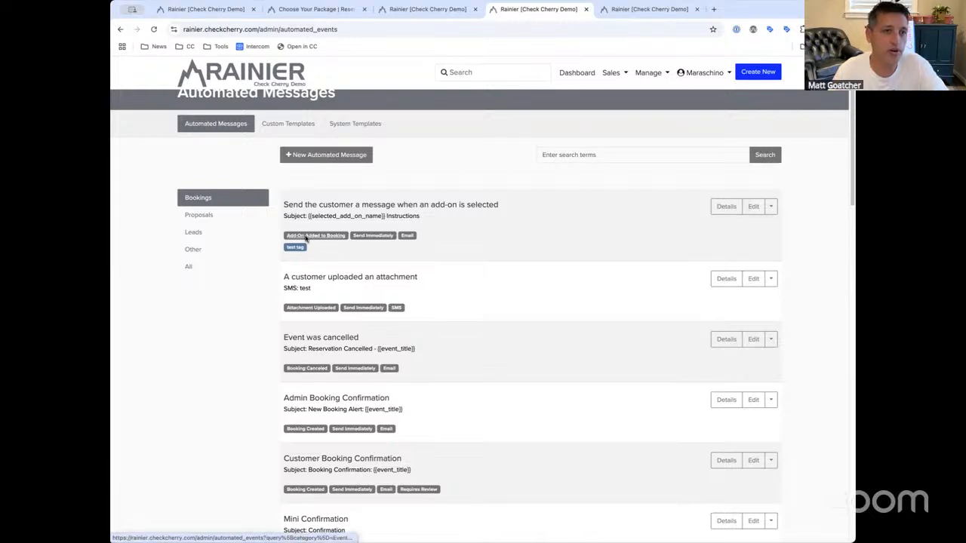
Filter the messages by the Booking Created, Email and Requires Review tags in turn
scroll(307, 238, down, 1)
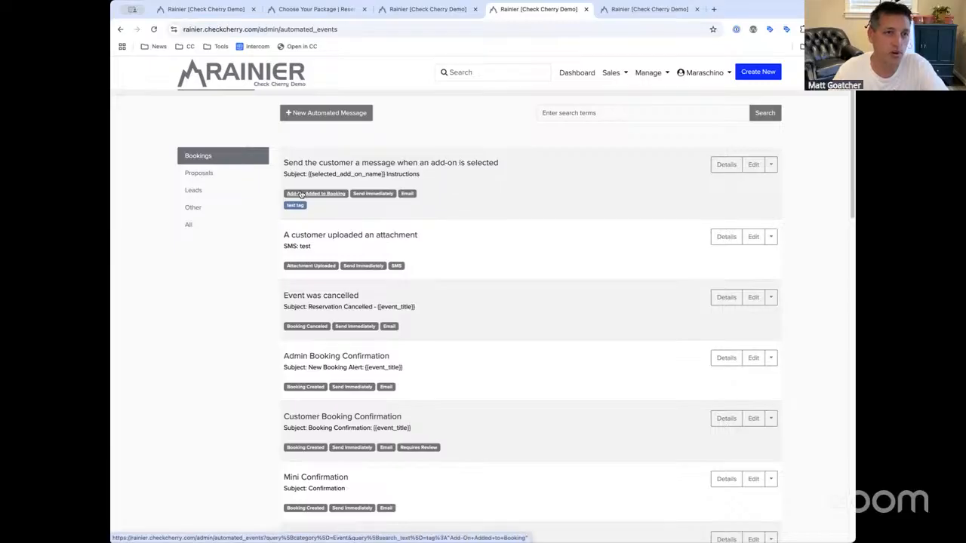
scroll(309, 226, down, 1)
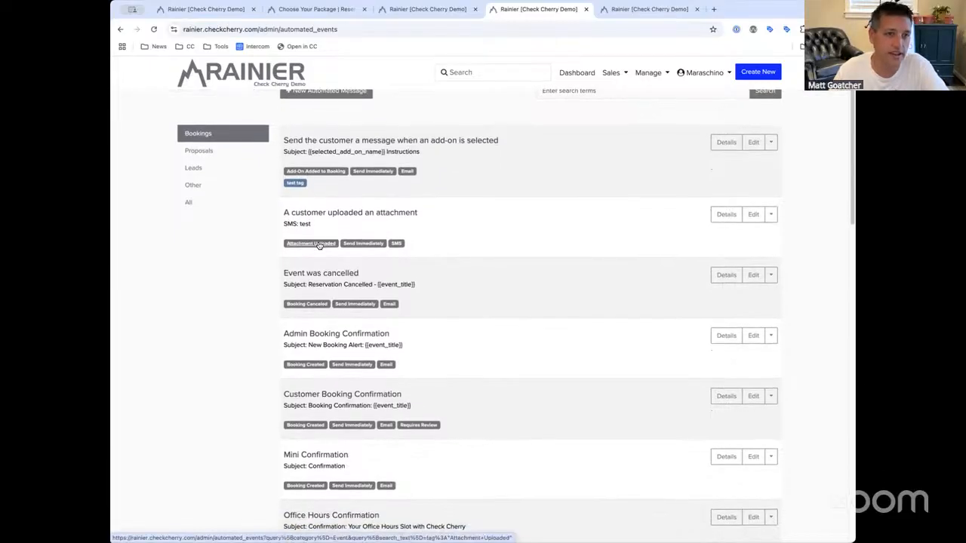
scroll(318, 246, down, 1)
scroll(306, 272, down, 2)
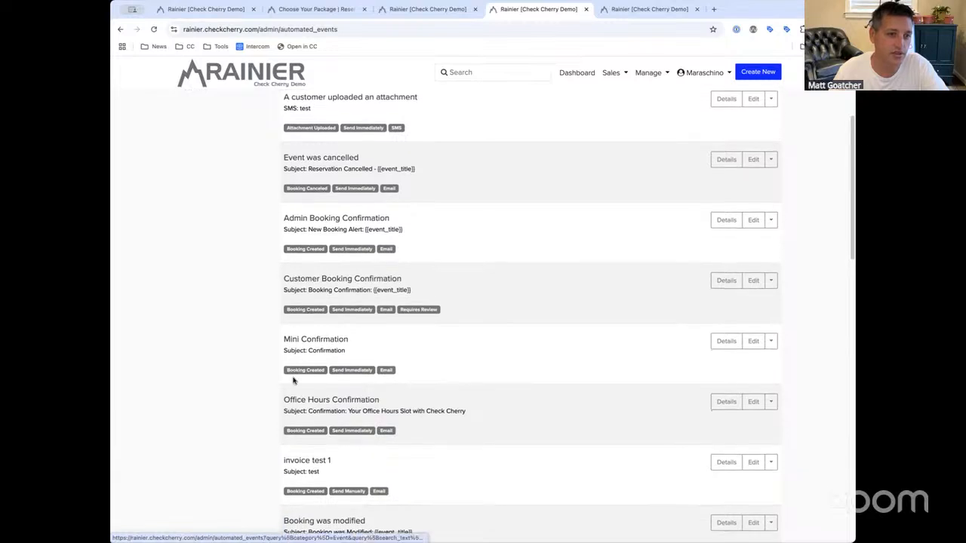
click(304, 371)
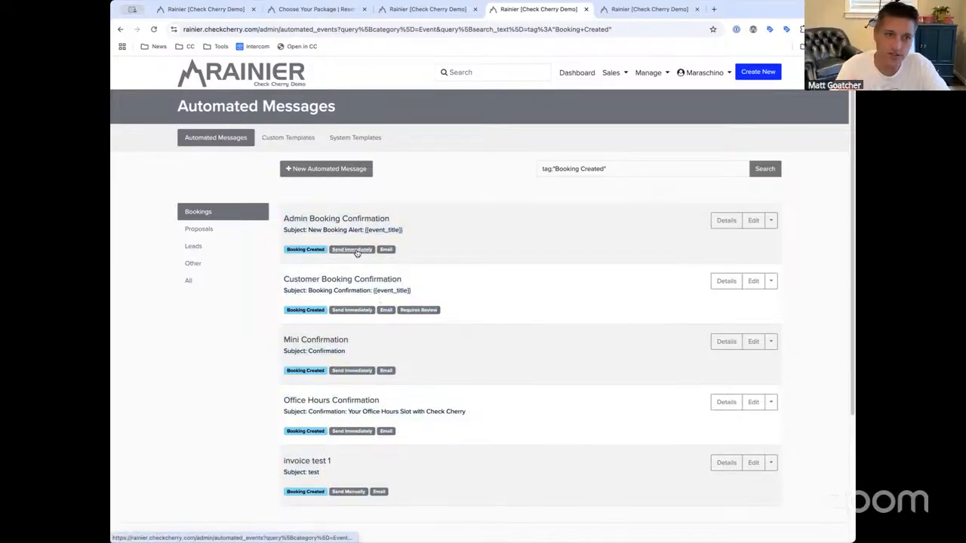
click(386, 249)
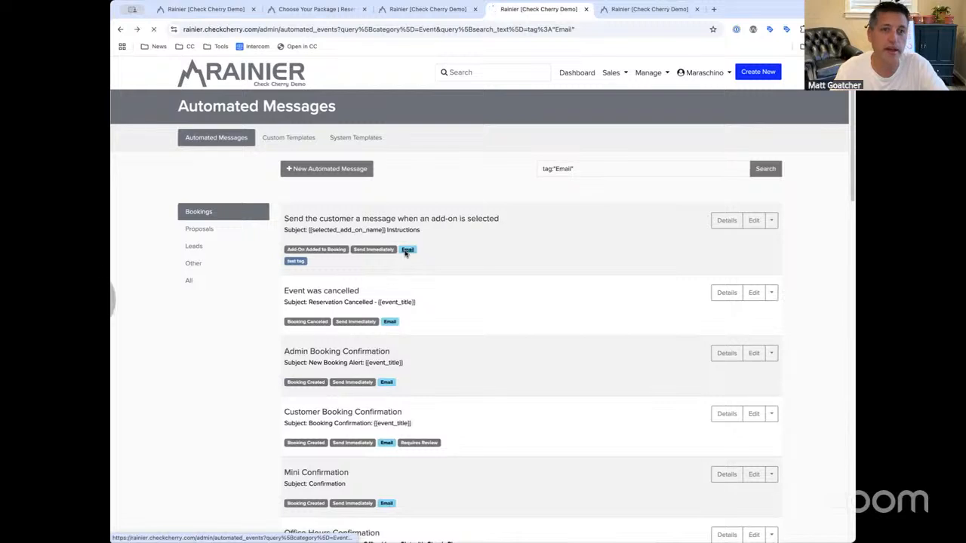
click(413, 309)
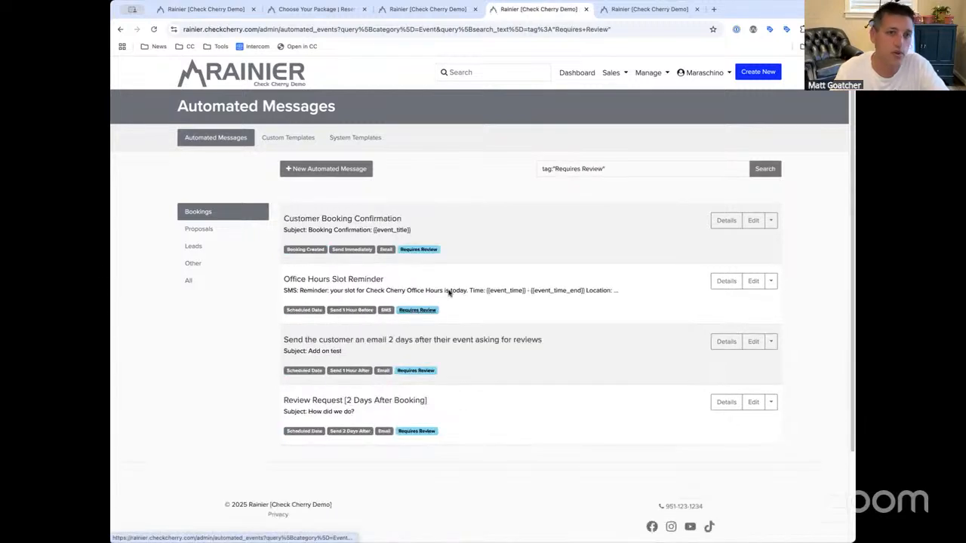
Open the add-on-selected message's edit form
scroll(427, 260, left, 5)
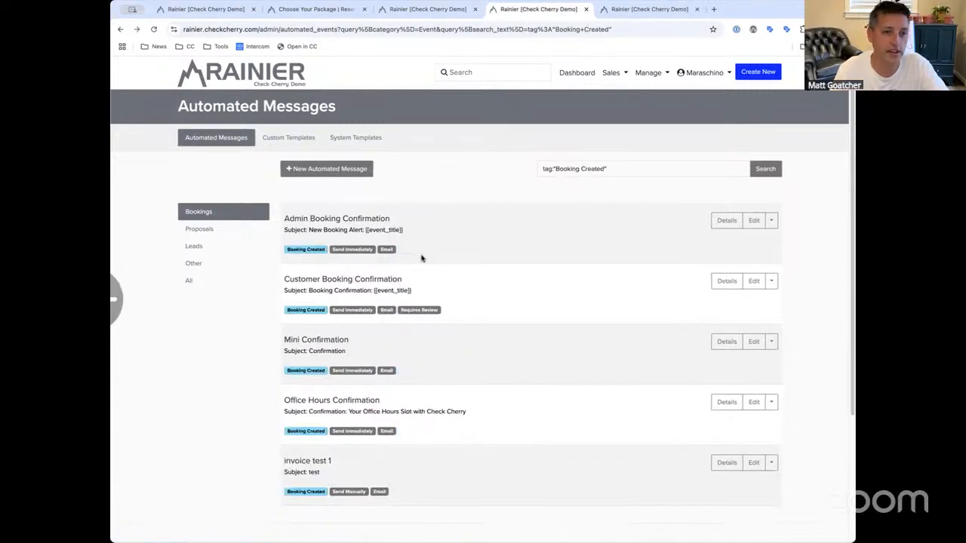
scroll(422, 258, left, 5)
scroll(692, 216, up, 3)
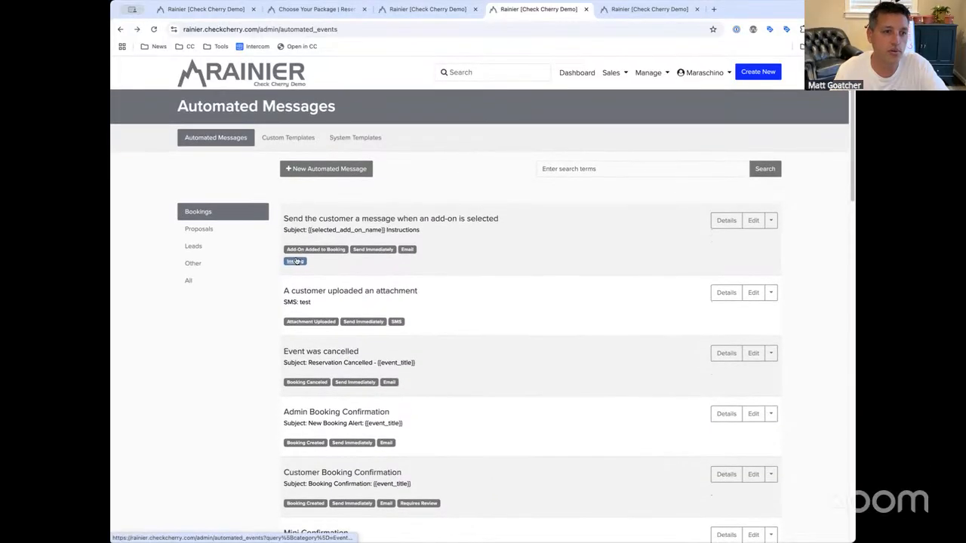
click(753, 220)
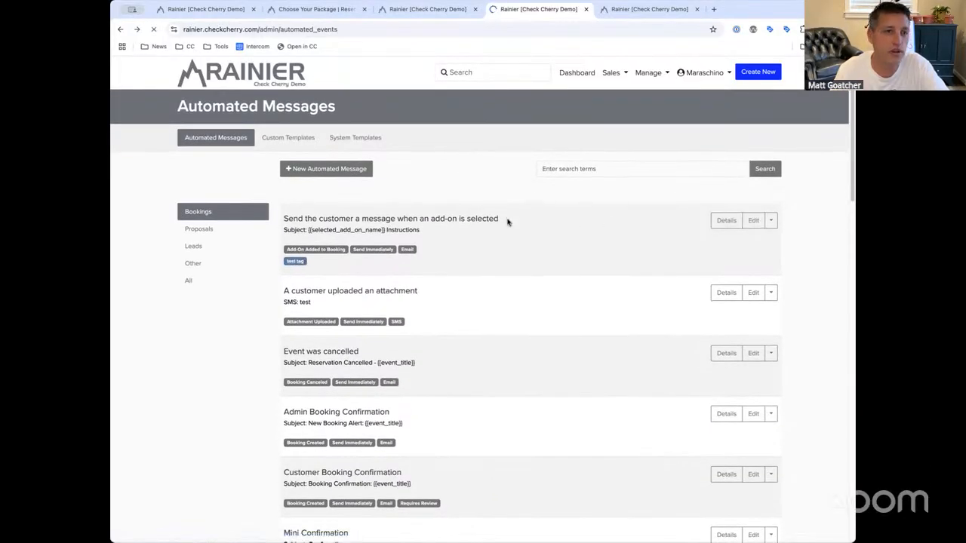
scroll(453, 233, down, 5)
scroll(452, 232, up, 3)
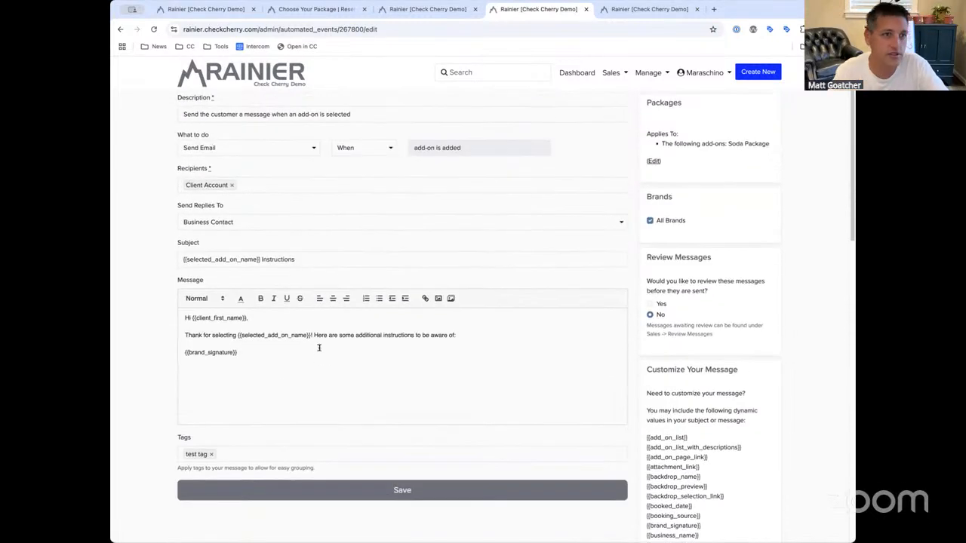
Check the message's existing tags, then filter the list to 'test tag'
scroll(318, 347, down, 1)
click(253, 442)
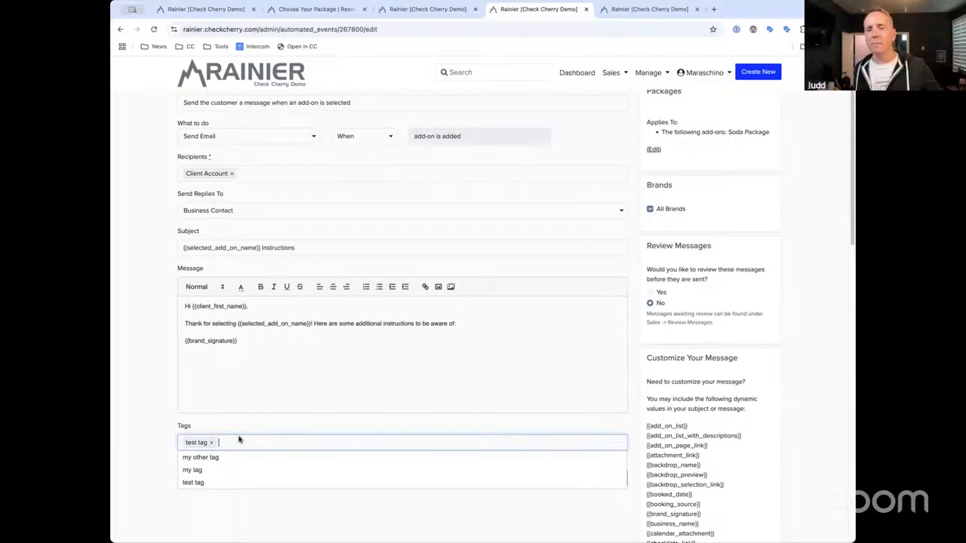
click(249, 432)
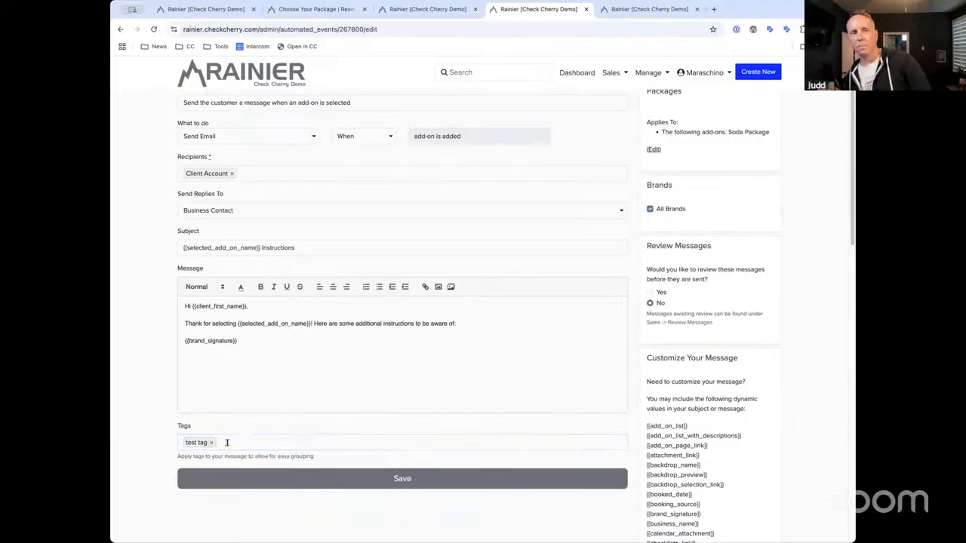
click(234, 442)
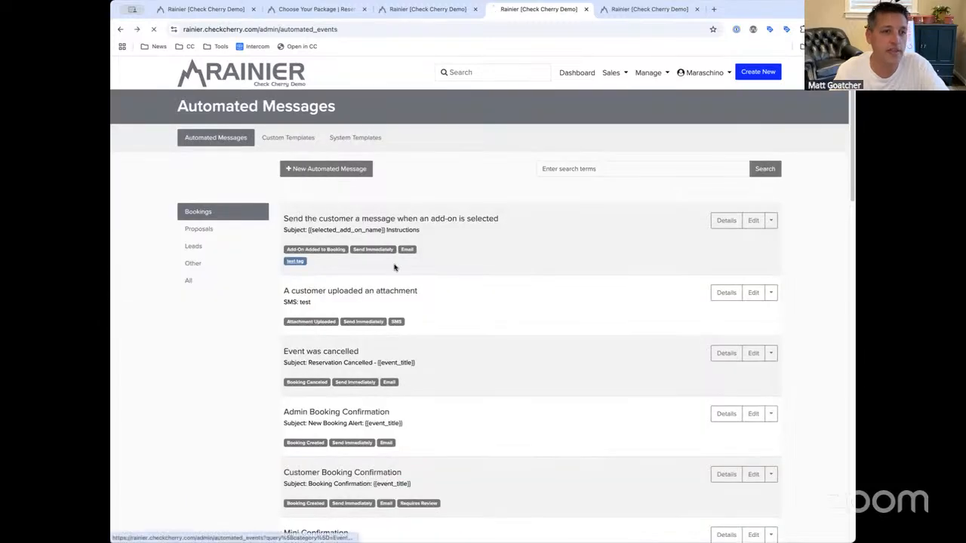
click(295, 262)
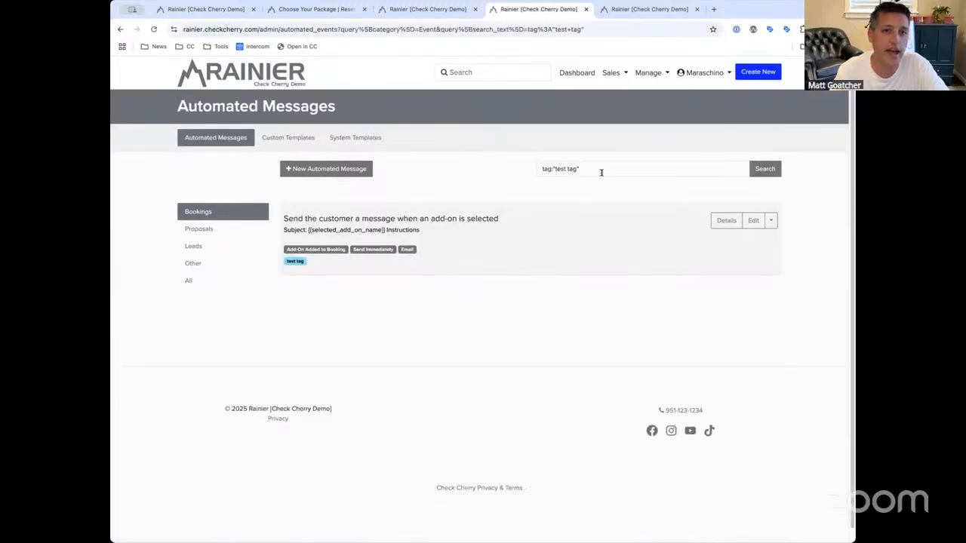
Search the automated messages for 'test tag'
drag(602, 172, 496, 175)
text(test)
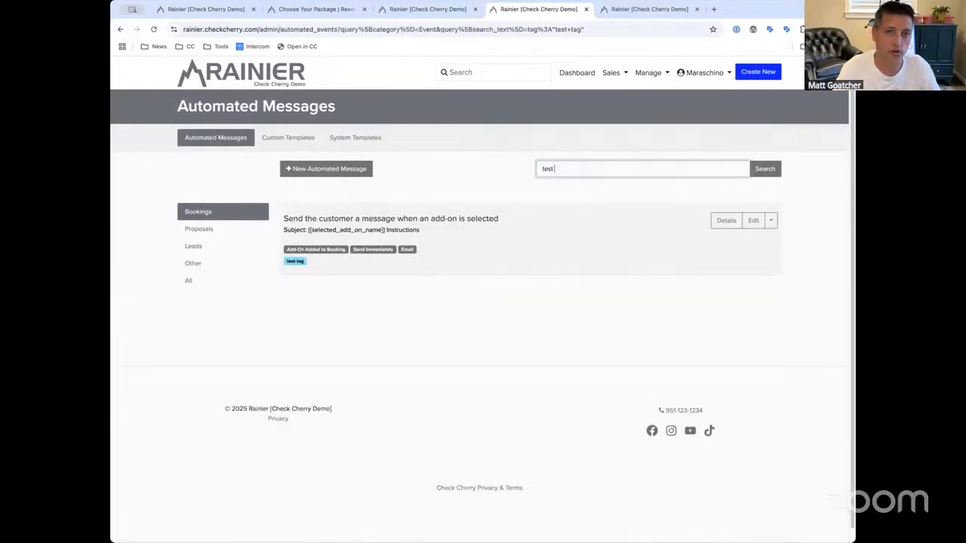
text( tag)
key(Return)
Search for 'instructions' and highlight Instructions in the matching subject line
drag(545, 167, 670, 167)
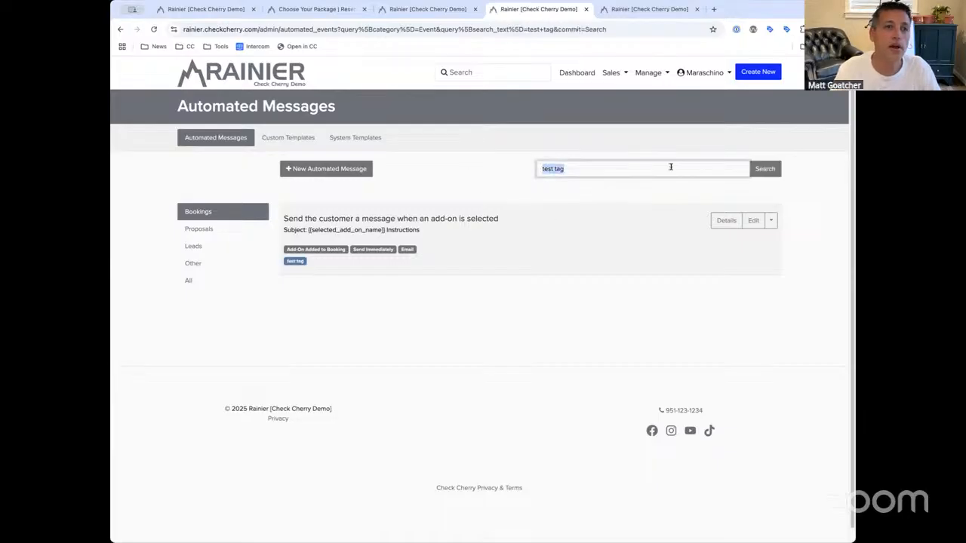
click(554, 170)
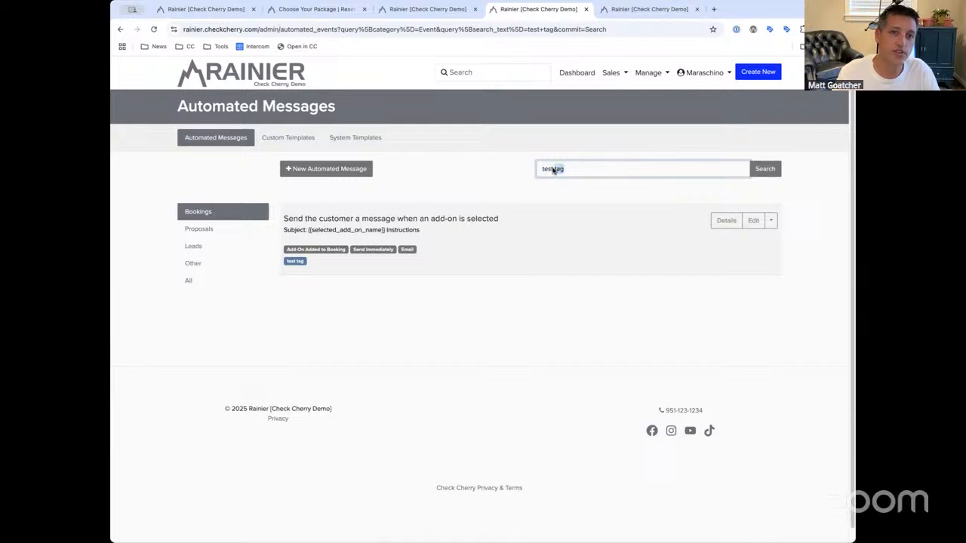
drag(580, 171, 458, 167)
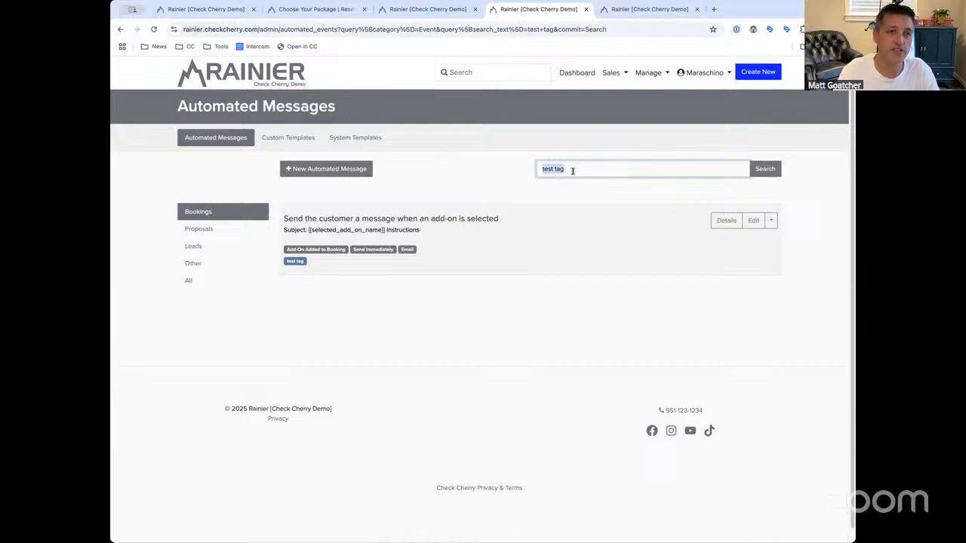
text(instructions)
key(Return)
drag(421, 230, 359, 231)
double_click(418, 229)
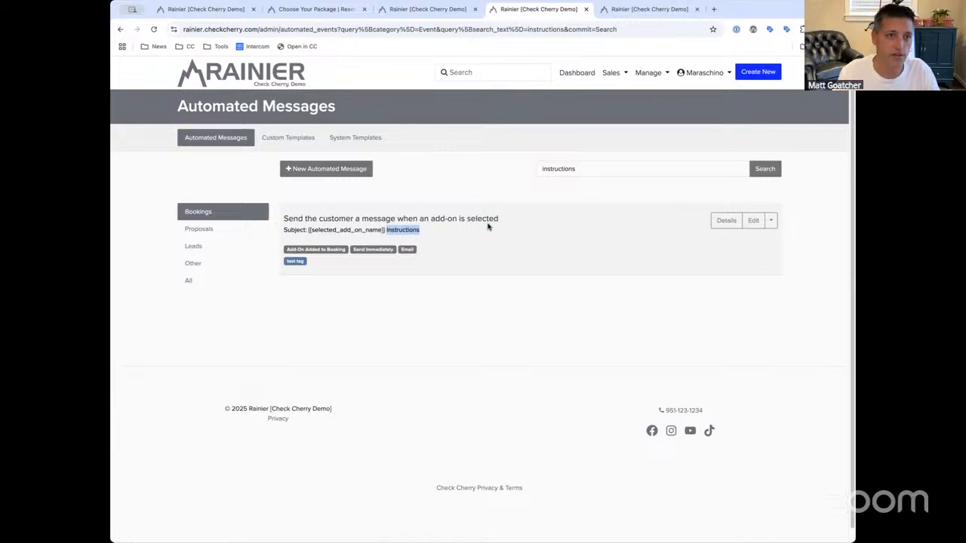
Clear the search box and rerun the empty search to list every message
double_click(603, 168)
key(BackSpace)
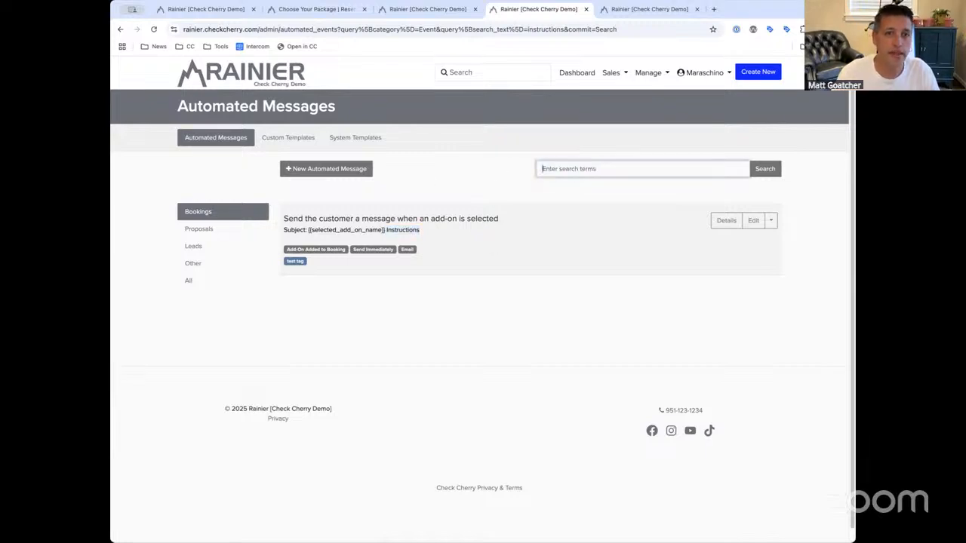
key(Return)
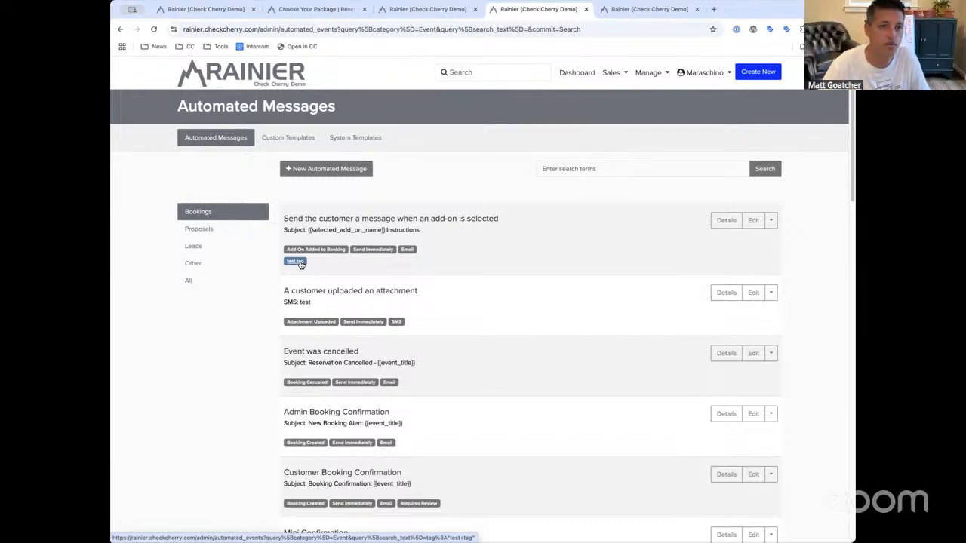
scroll(300, 264, down, 8)
scroll(416, 255, up, 8)
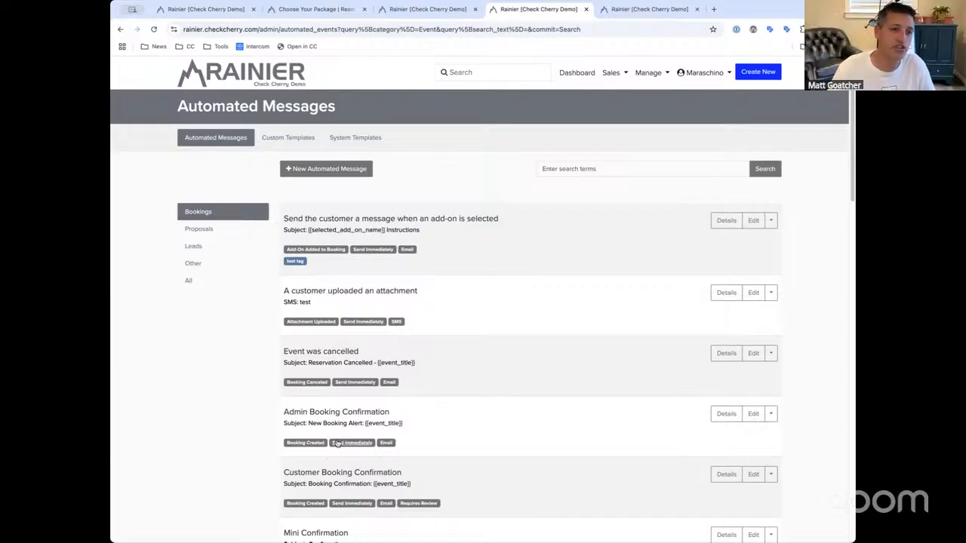
scroll(309, 446, down, 2)
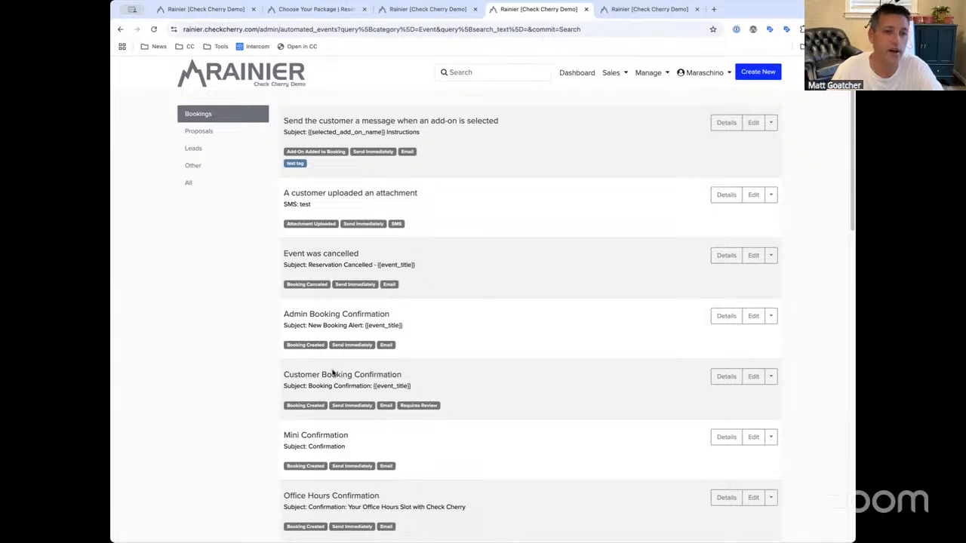
scroll(435, 446, down, 3)
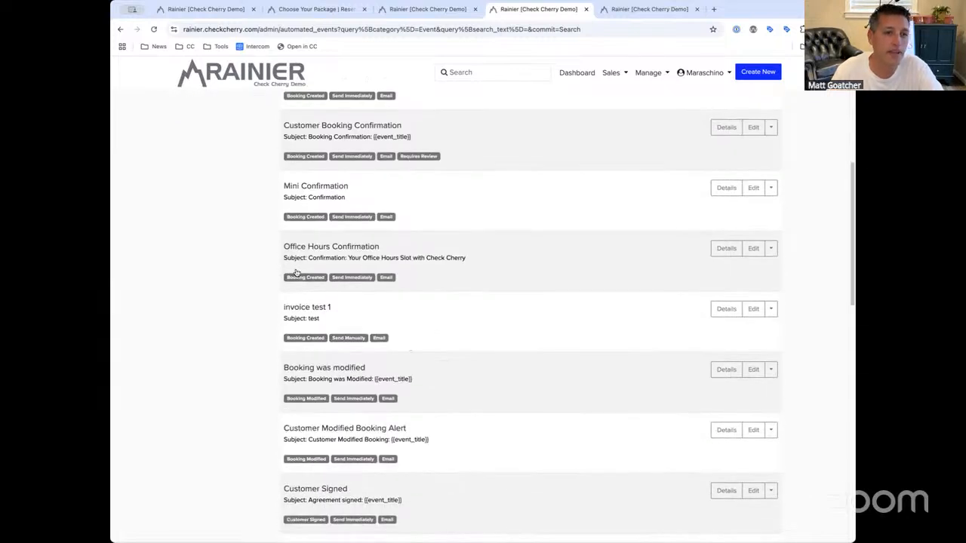
scroll(380, 294, down, 1)
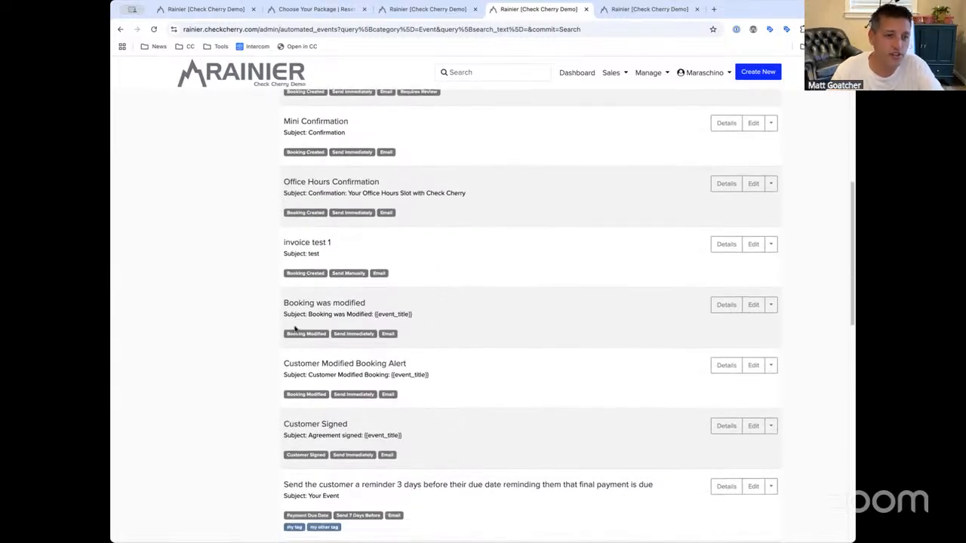
scroll(295, 320, up, 2)
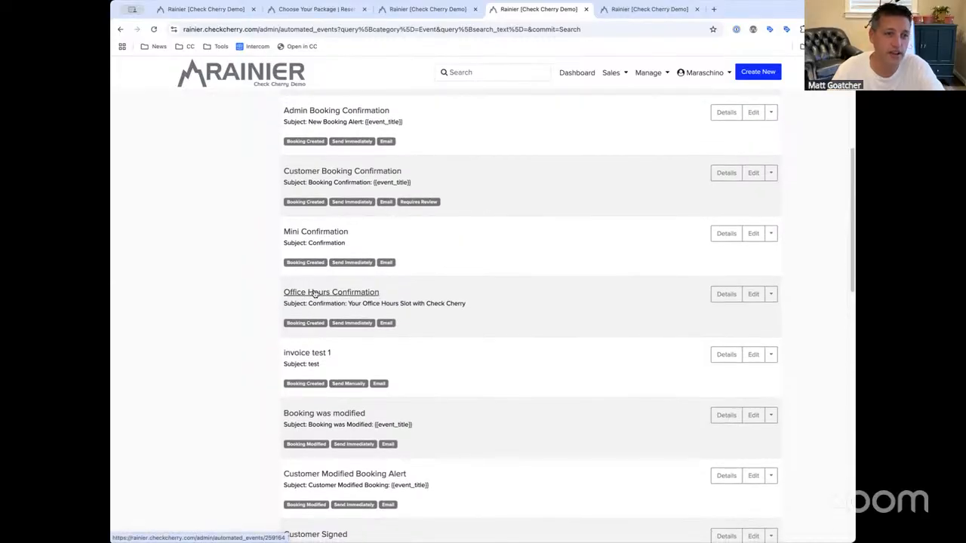
scroll(315, 292, down, 2)
scroll(315, 293, up, 6)
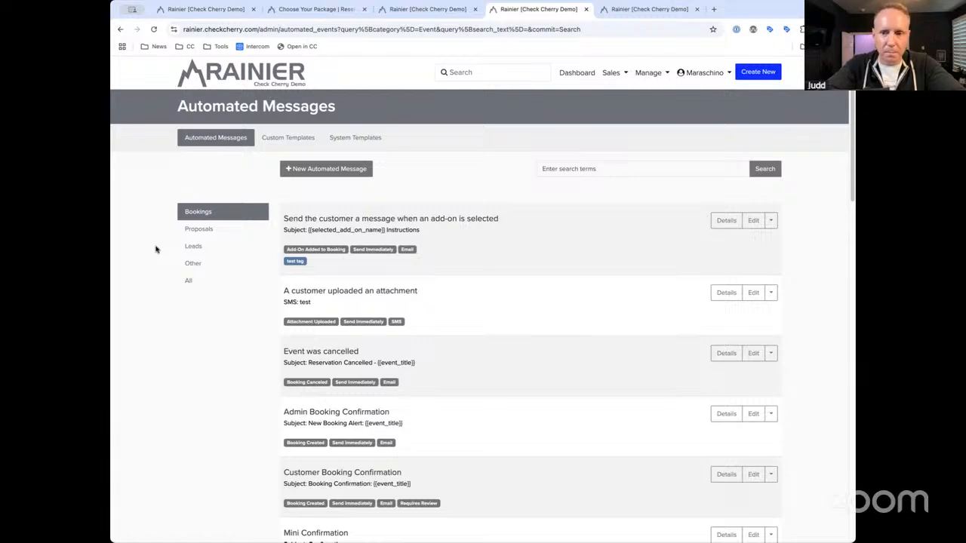
Open the Wedding Gold Package booking from Sales > Bookings and glance at its invoice
click(612, 82)
click(615, 93)
click(468, 355)
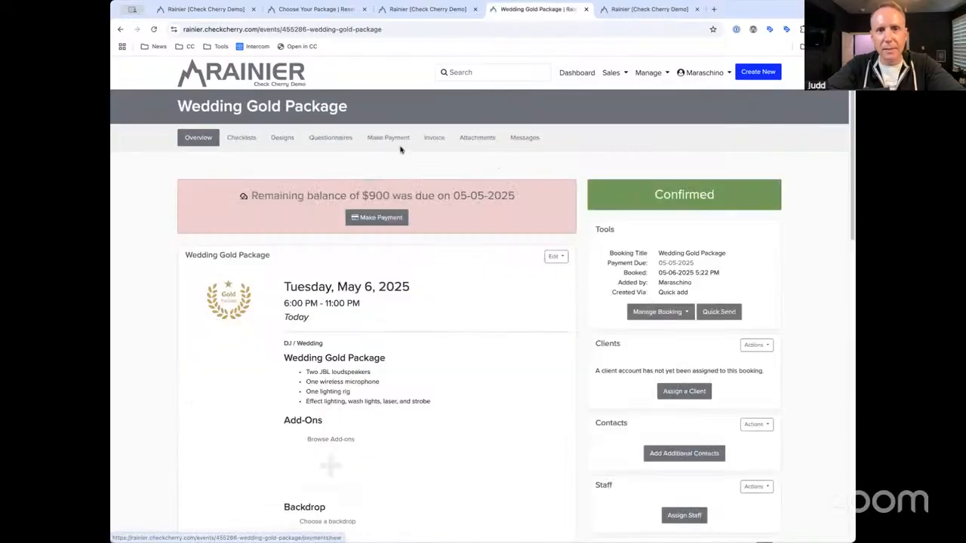
click(433, 137)
drag(851, 179, 844, 201)
click(196, 139)
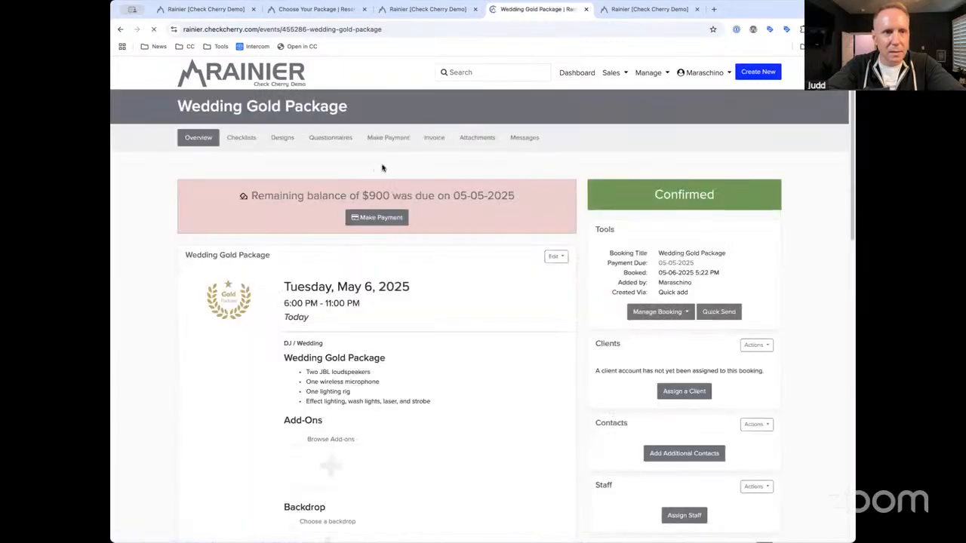
Change the booking status to Confirmed (Awaiting Signature)
click(661, 198)
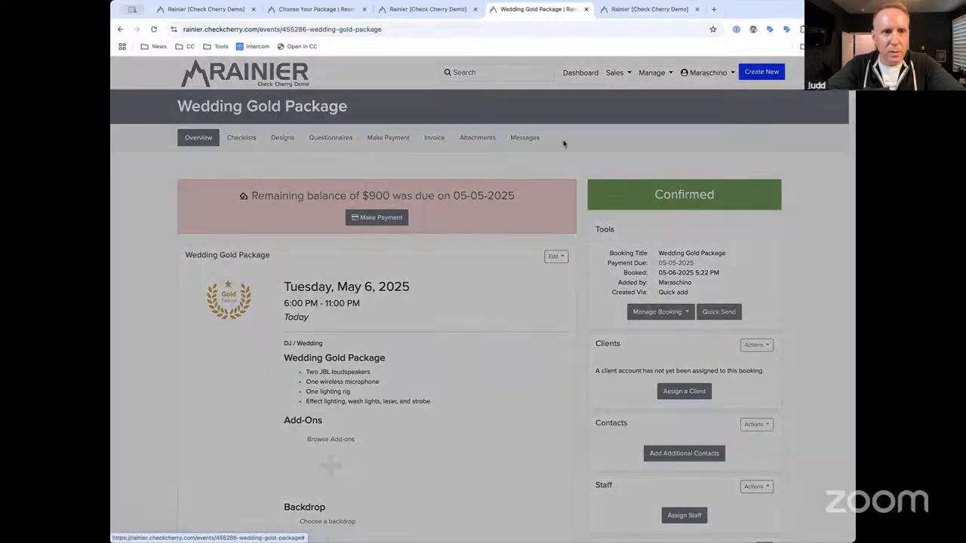
click(484, 134)
click(528, 237)
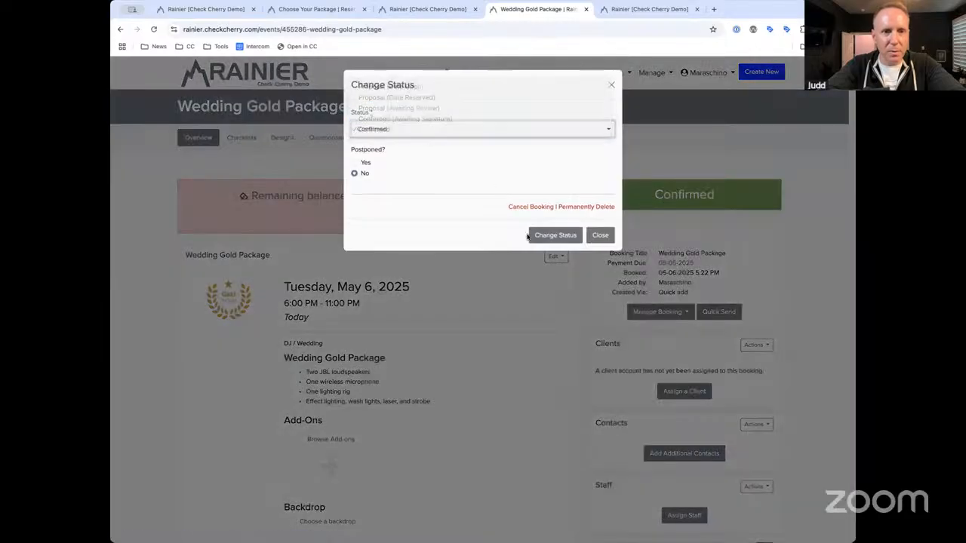
click(537, 236)
click(589, 231)
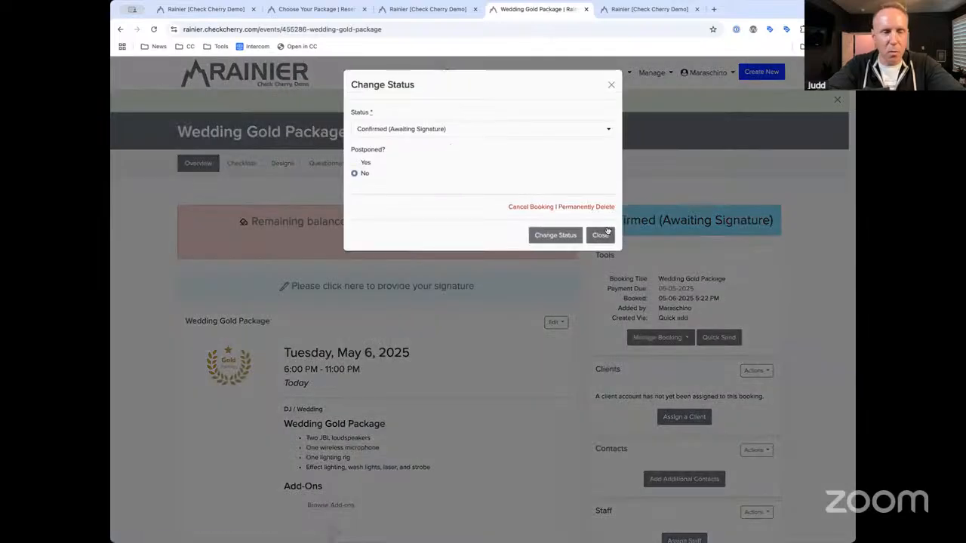
click(600, 235)
Sign the booking with the signer's name, accept the terms, and view its invoice
click(404, 286)
click(406, 335)
text(John Smith)
click(370, 353)
click(643, 391)
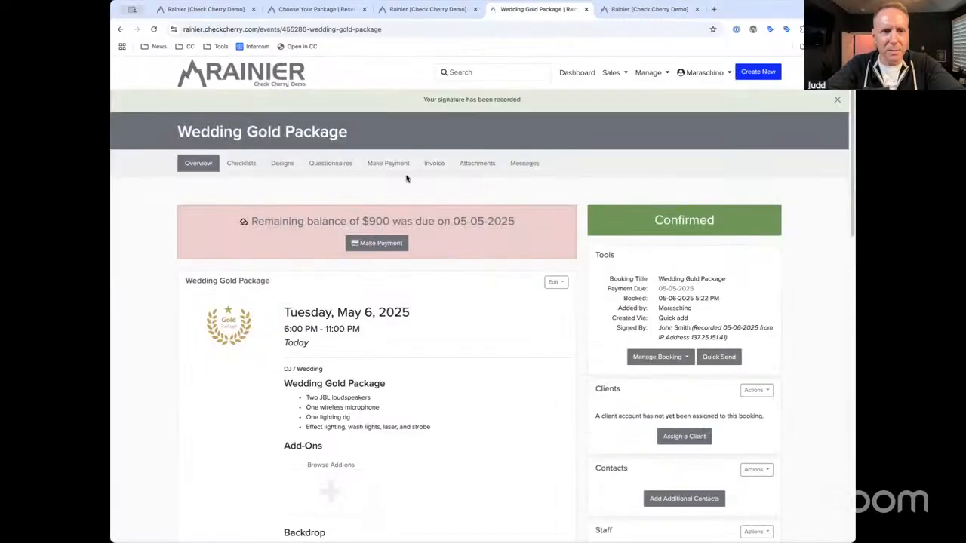
click(443, 167)
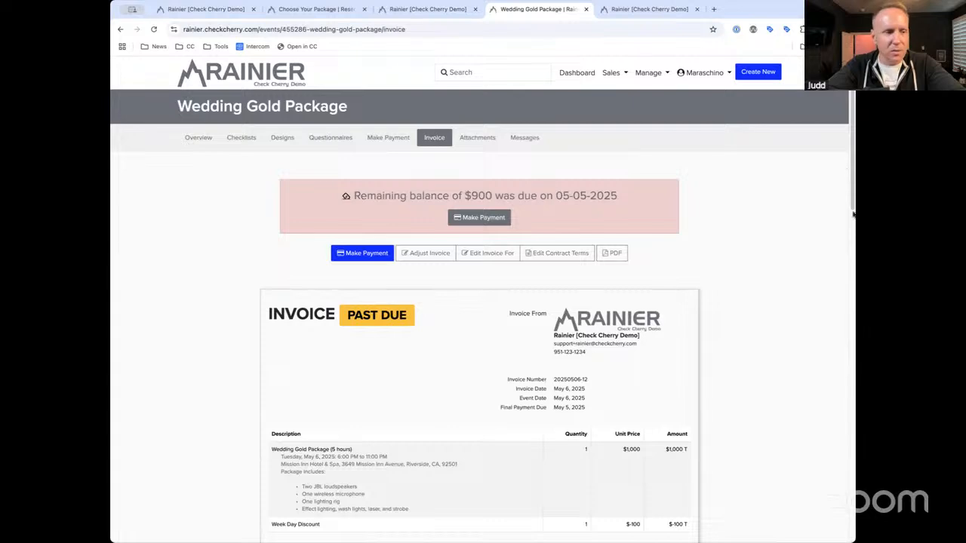
Highlight the contract's Signed by, Signed On and IP Address lines on the invoice
drag(850, 178, 857, 226)
scroll(838, 379, down, 5)
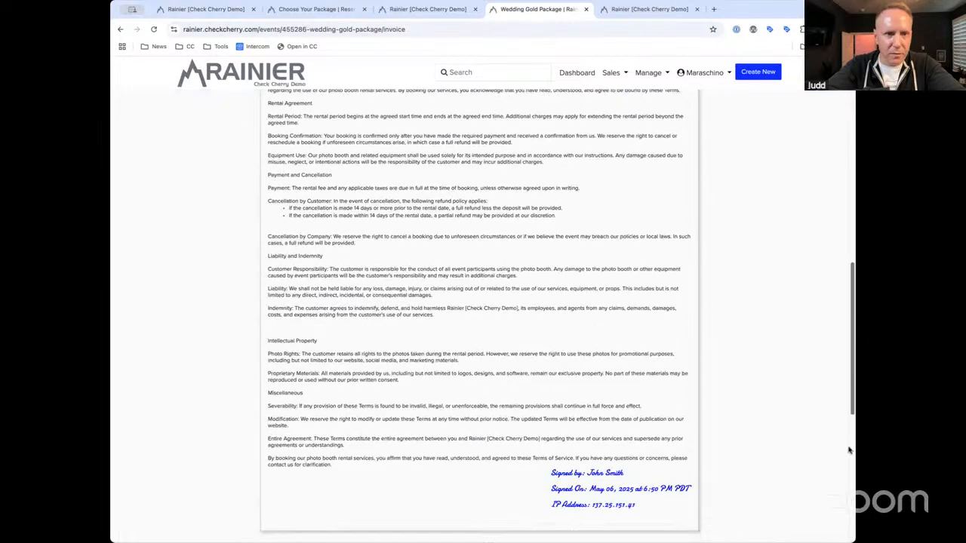
scroll(748, 431, up, 1)
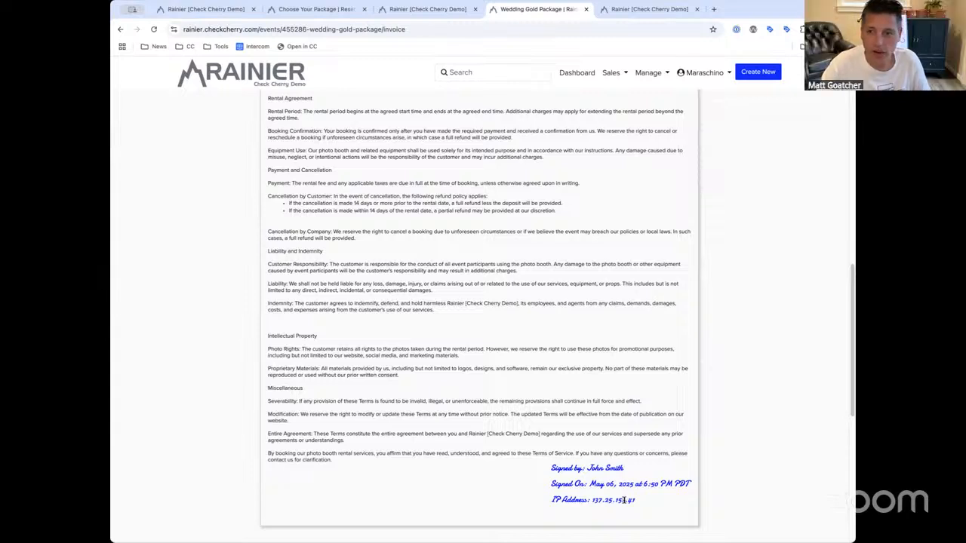
mouse_move(635, 499)
mouse_down()
mouse_move(555, 487)
mouse_move(538, 469)
mouse_up()
click(638, 500)
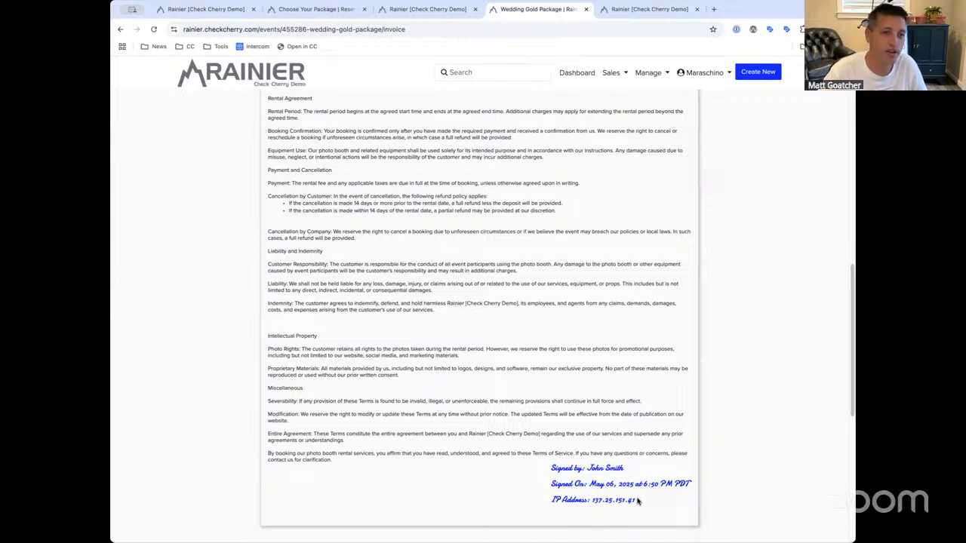
drag(548, 467, 656, 467)
click(654, 467)
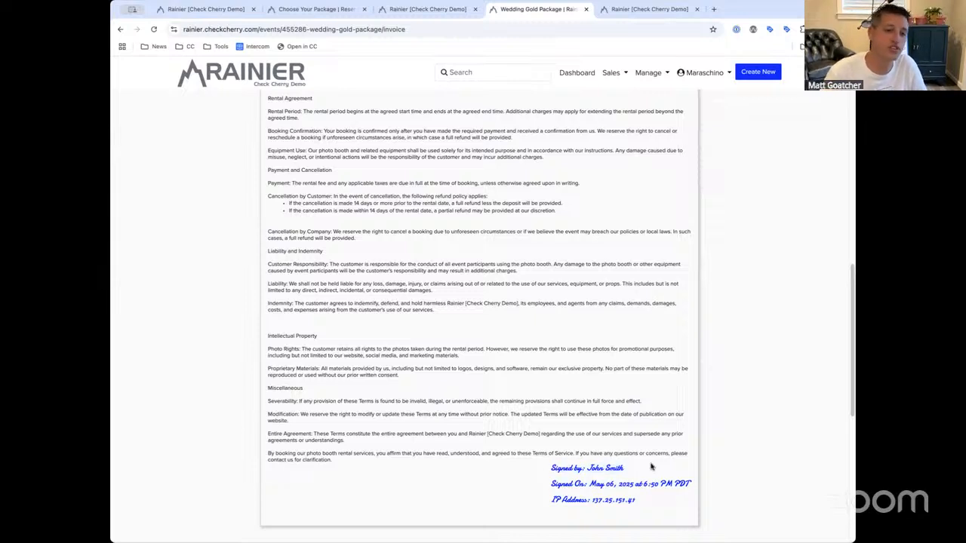
drag(550, 468, 671, 475)
click(667, 476)
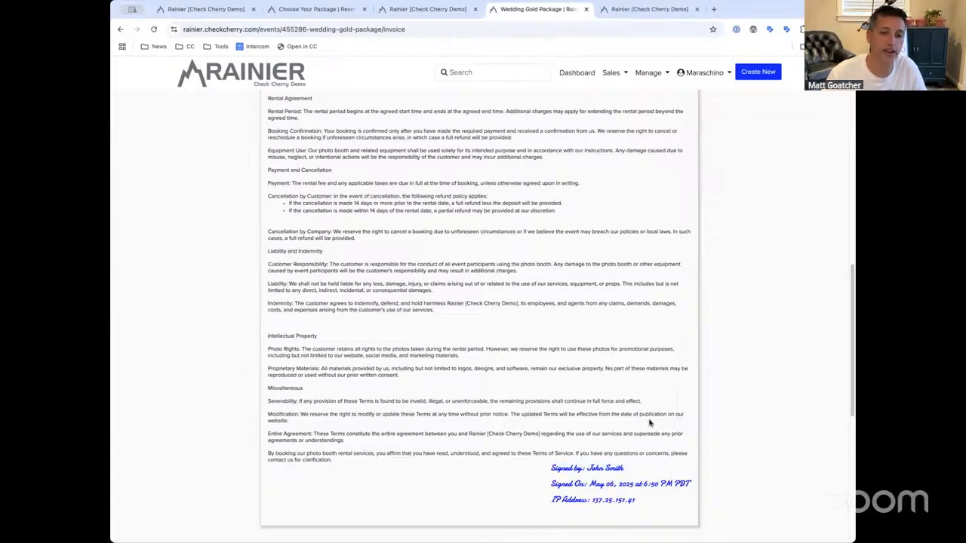
scroll(528, 302, up, 3)
Highlight the contract's opening paragraph, then the invoice line items and check address
scroll(463, 215, down, 1)
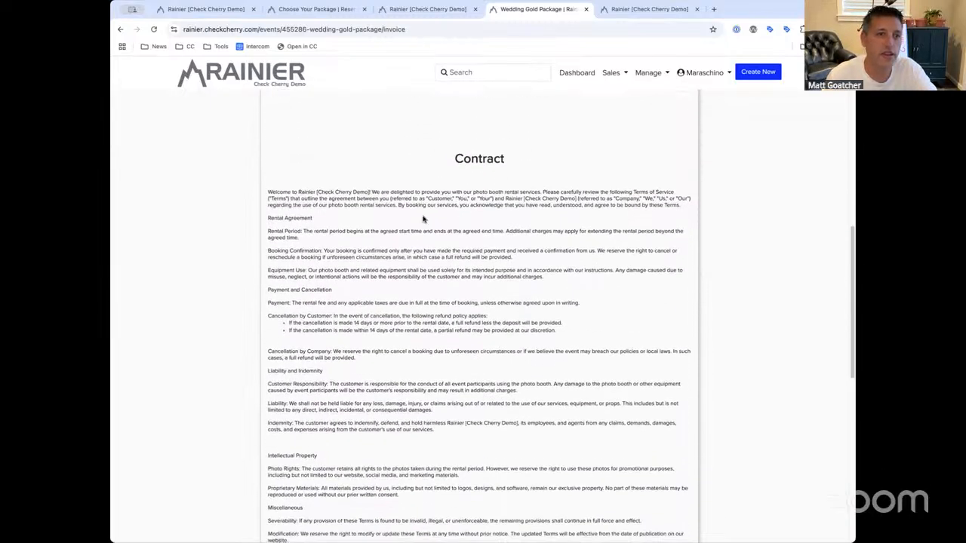
drag(370, 190, 443, 248)
click(404, 187)
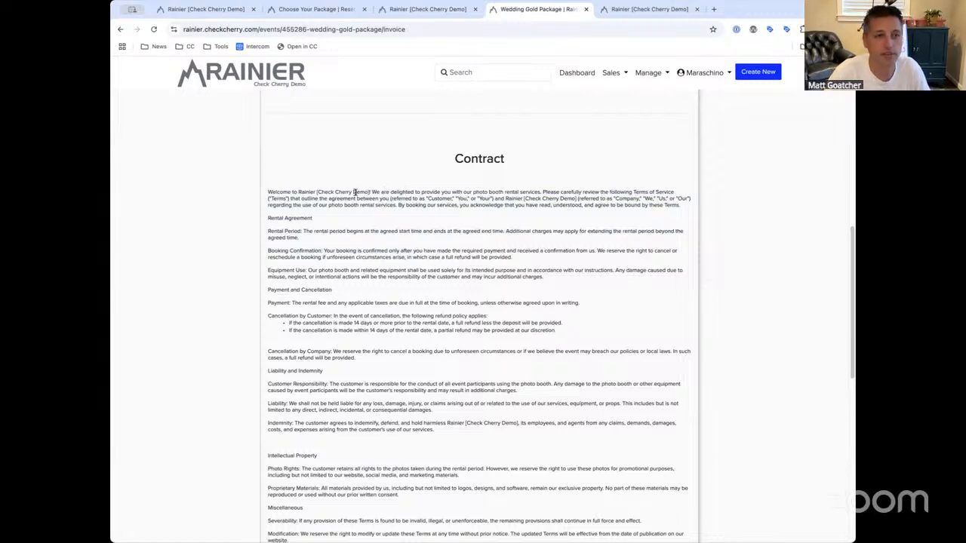
scroll(353, 192, up, 6)
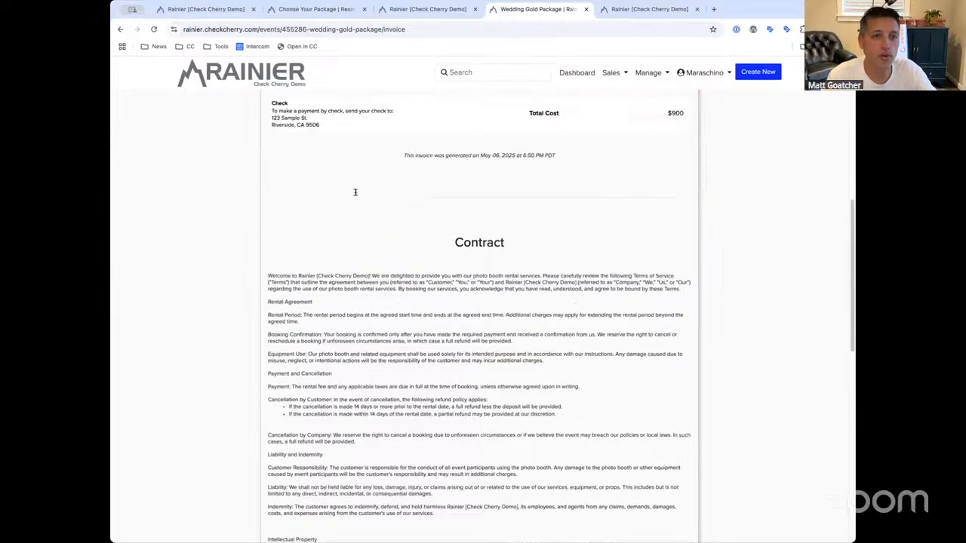
scroll(343, 294, down, 1)
drag(271, 290, 359, 421)
click(360, 422)
scroll(367, 326, down, 1)
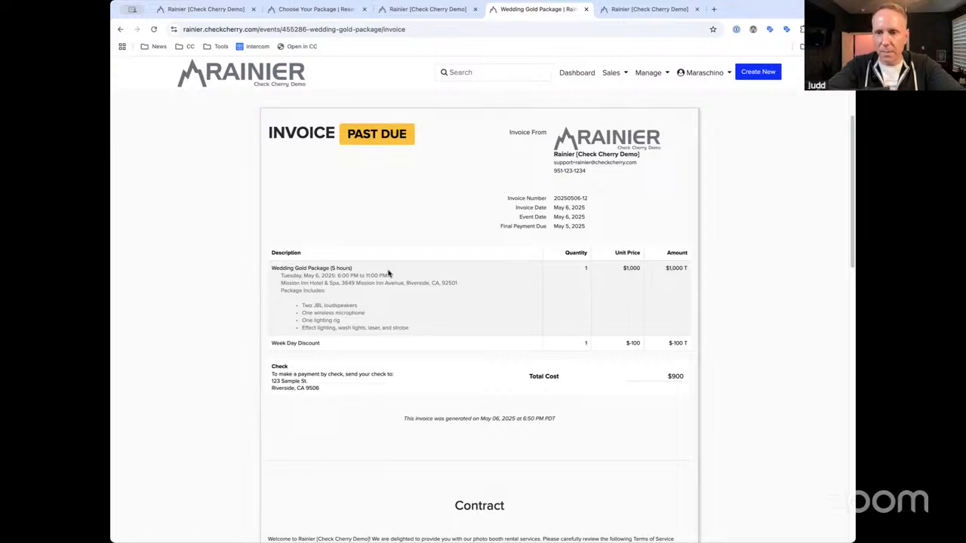
Set the Dashboard revenue chart's Date Range to Year to date, then open Bookings
click(568, 74)
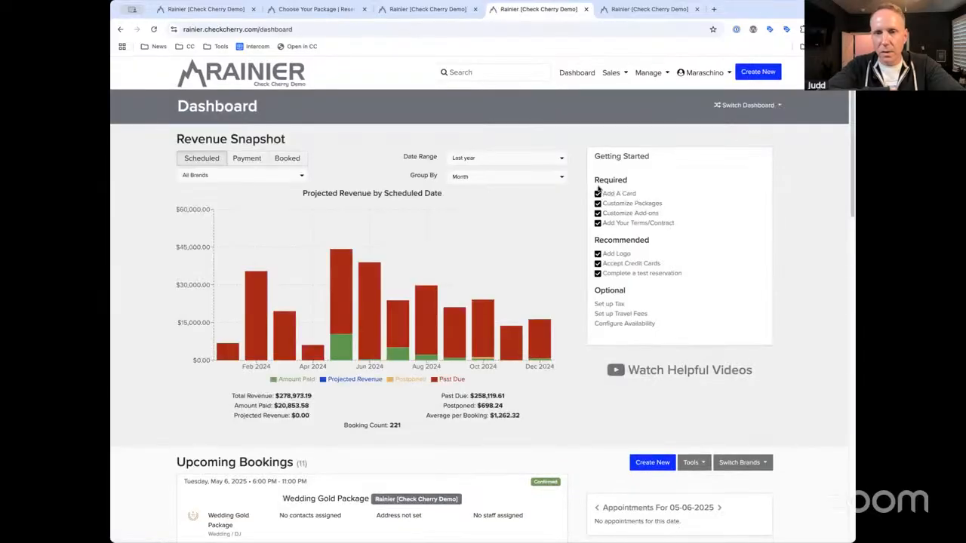
click(466, 160)
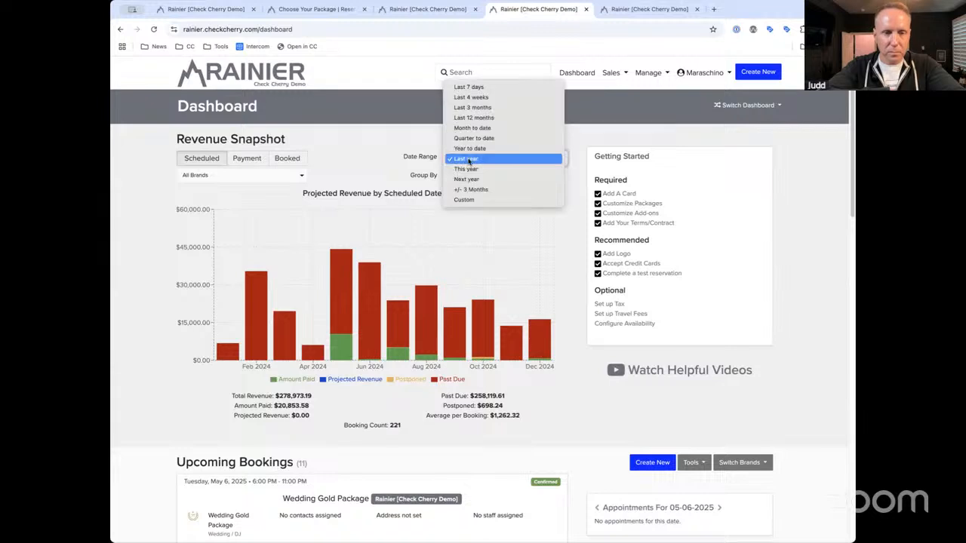
click(494, 149)
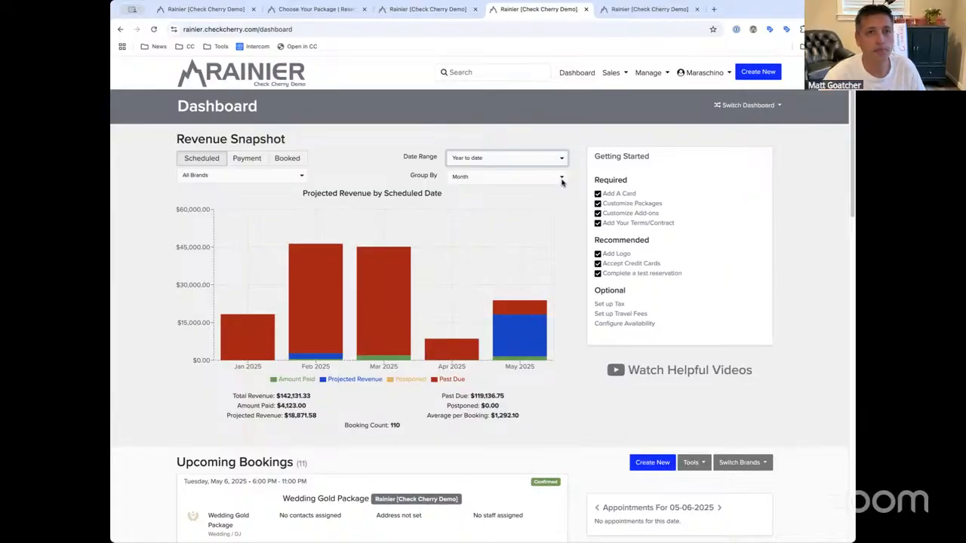
click(620, 94)
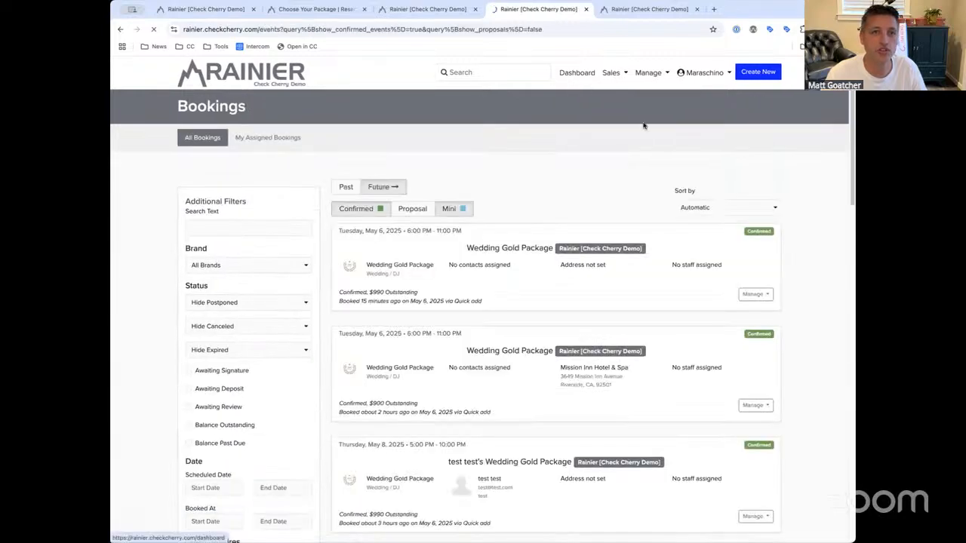